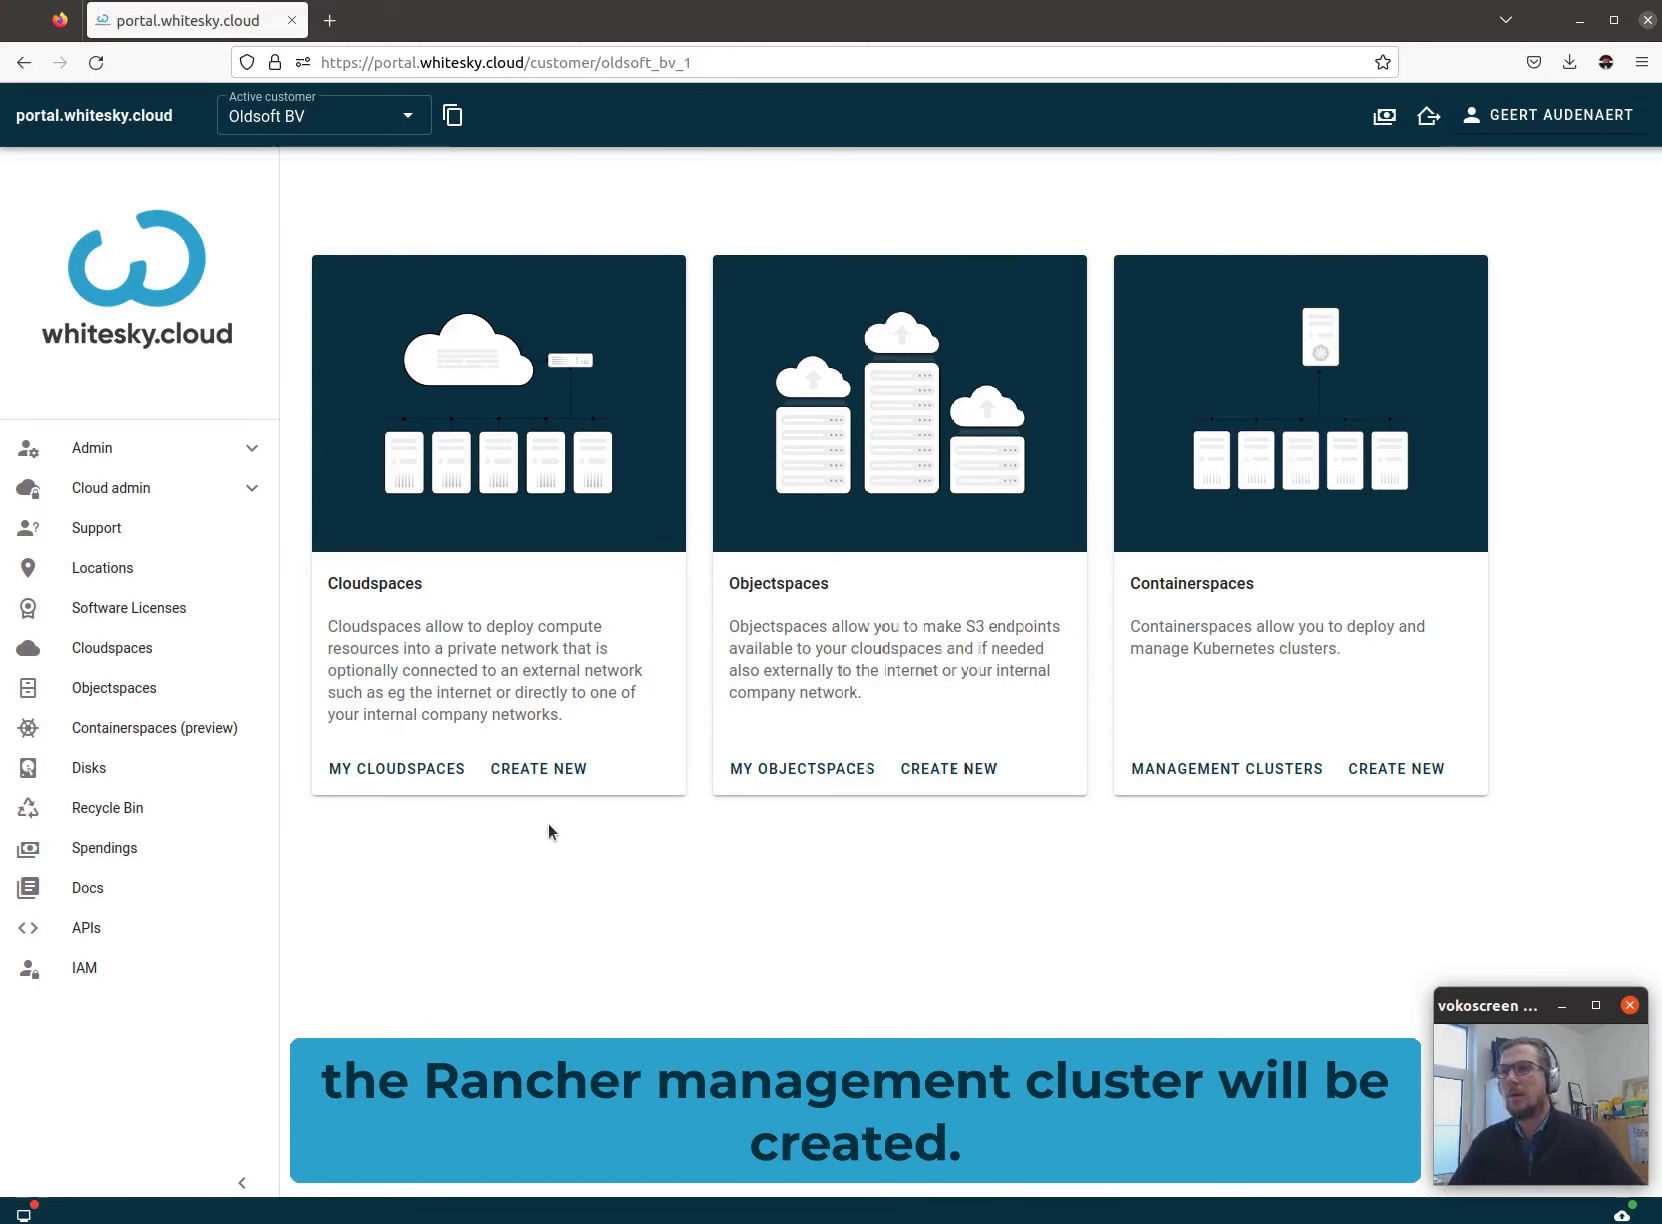
Start a new cloudspace at location be-mac-dc01-001, connected to the Internet external network through the built-in virtual firewall.
left_click(385, 772)
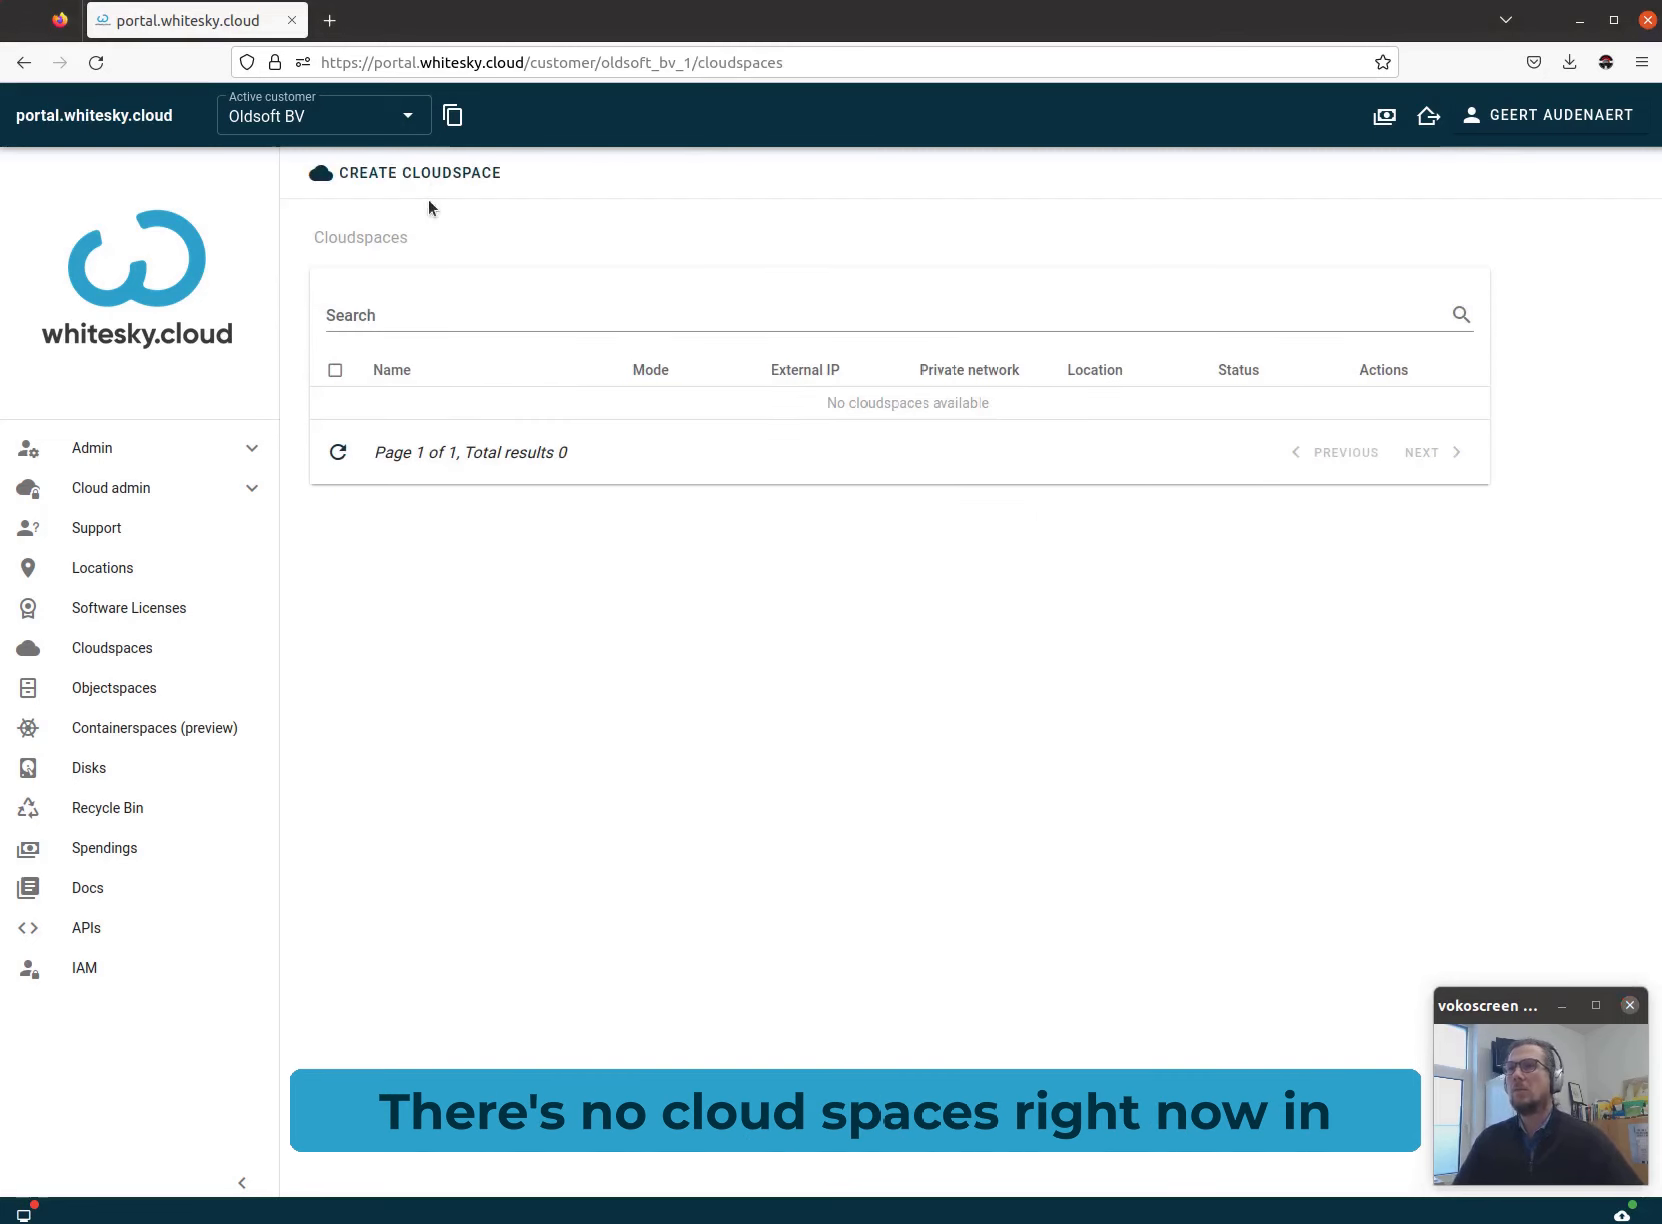
left_click(437, 178)
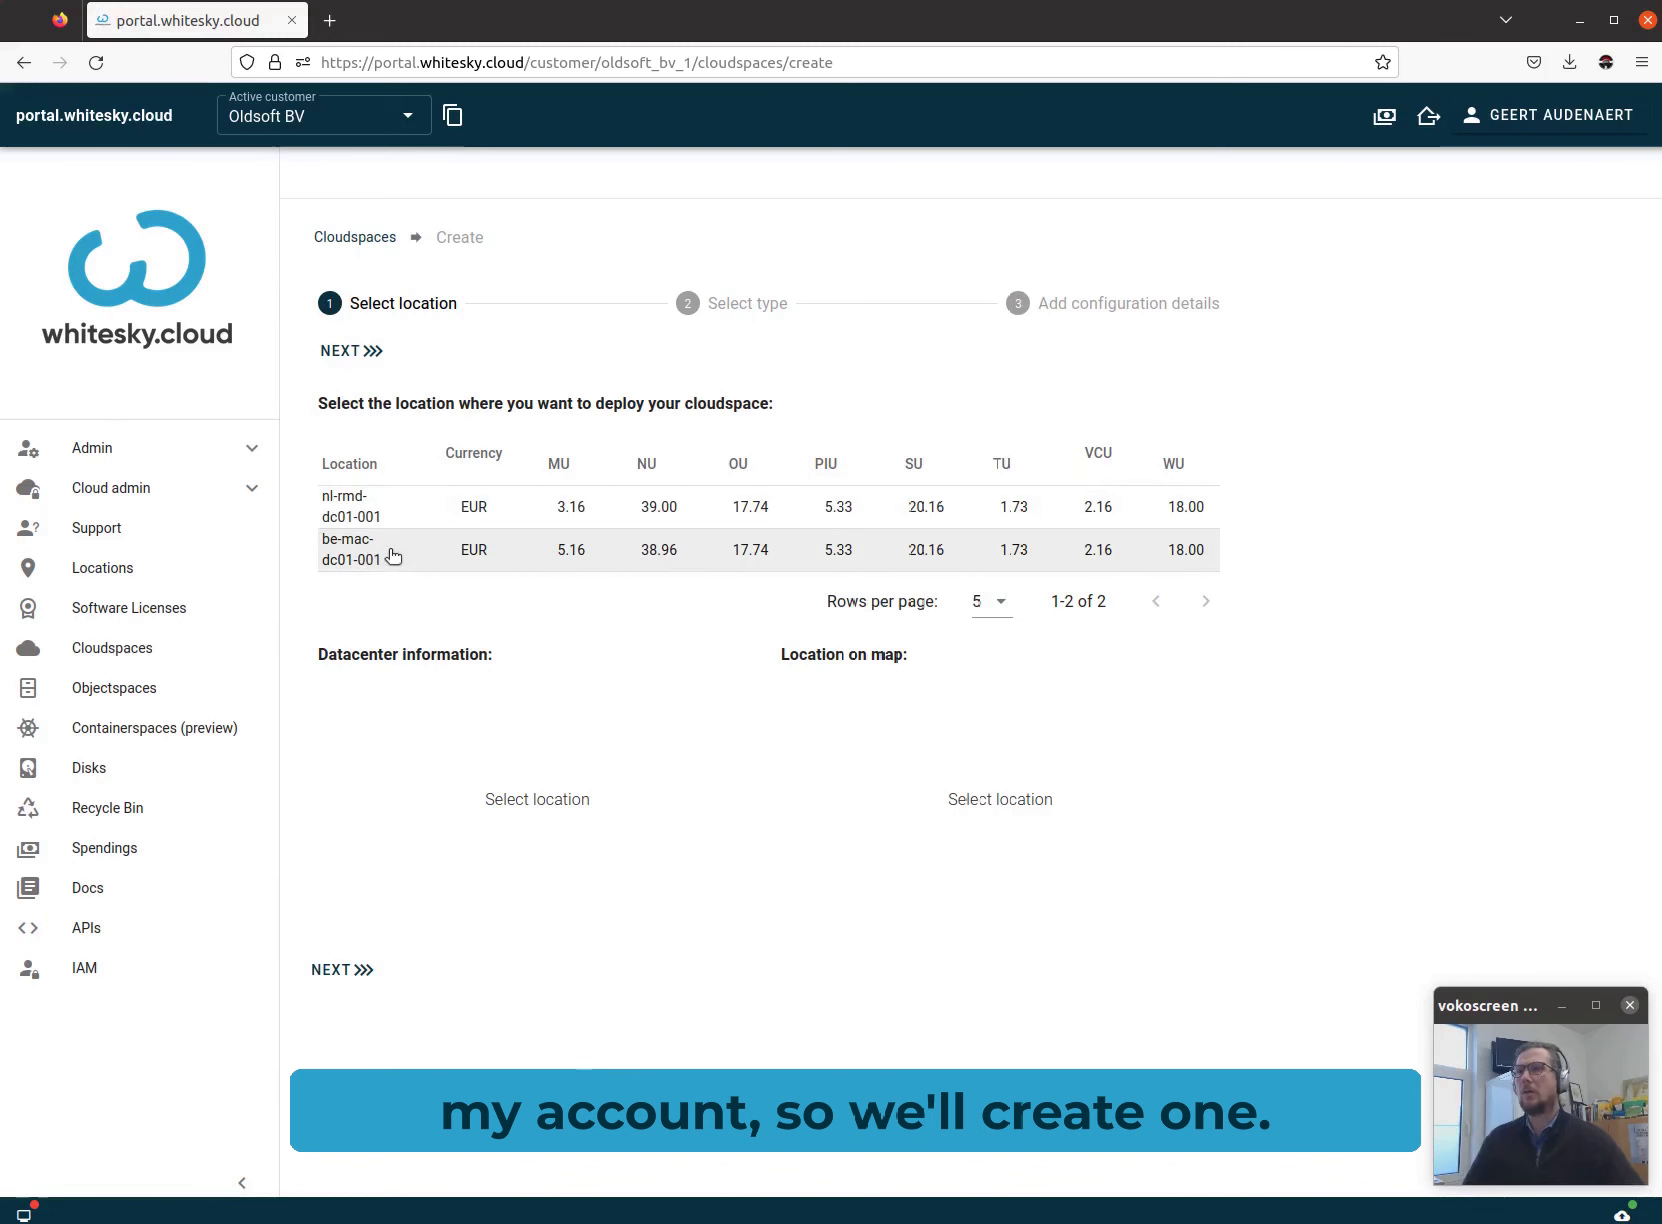
left_click(370, 559)
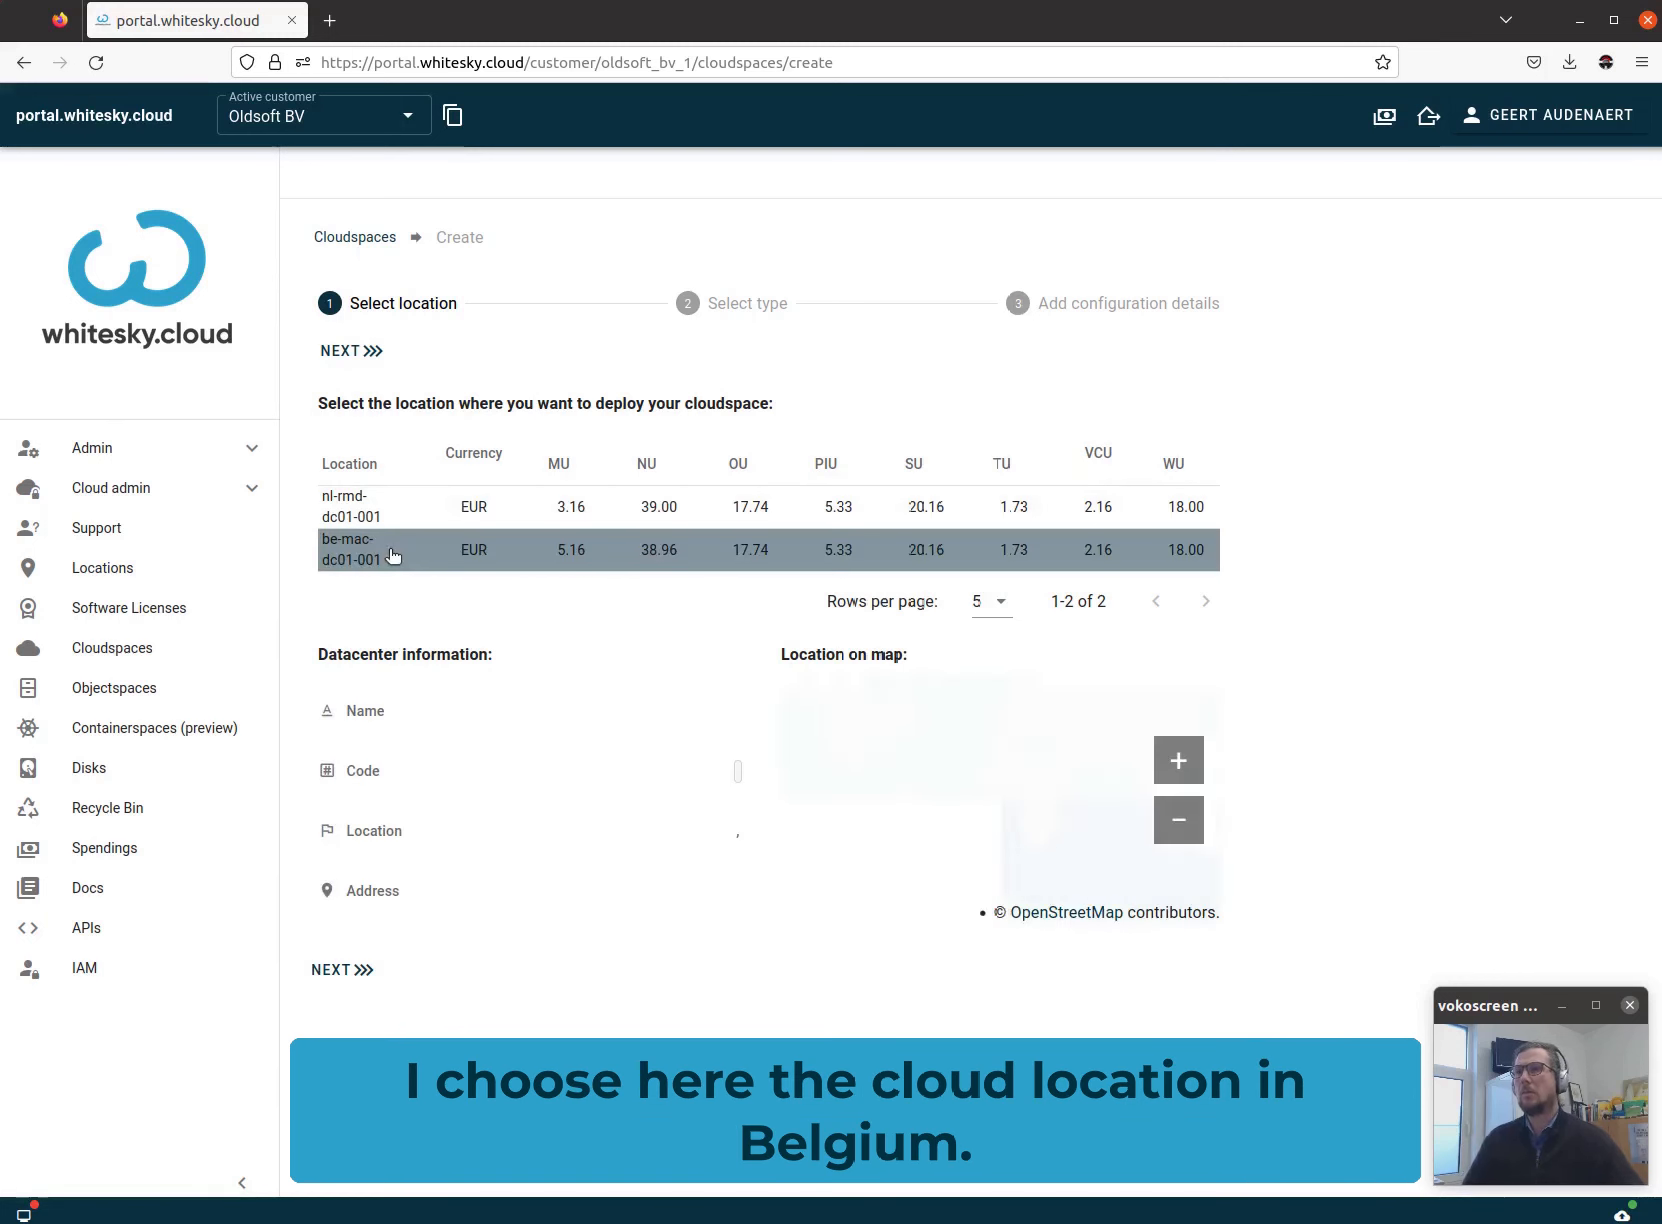
left_click(347, 969)
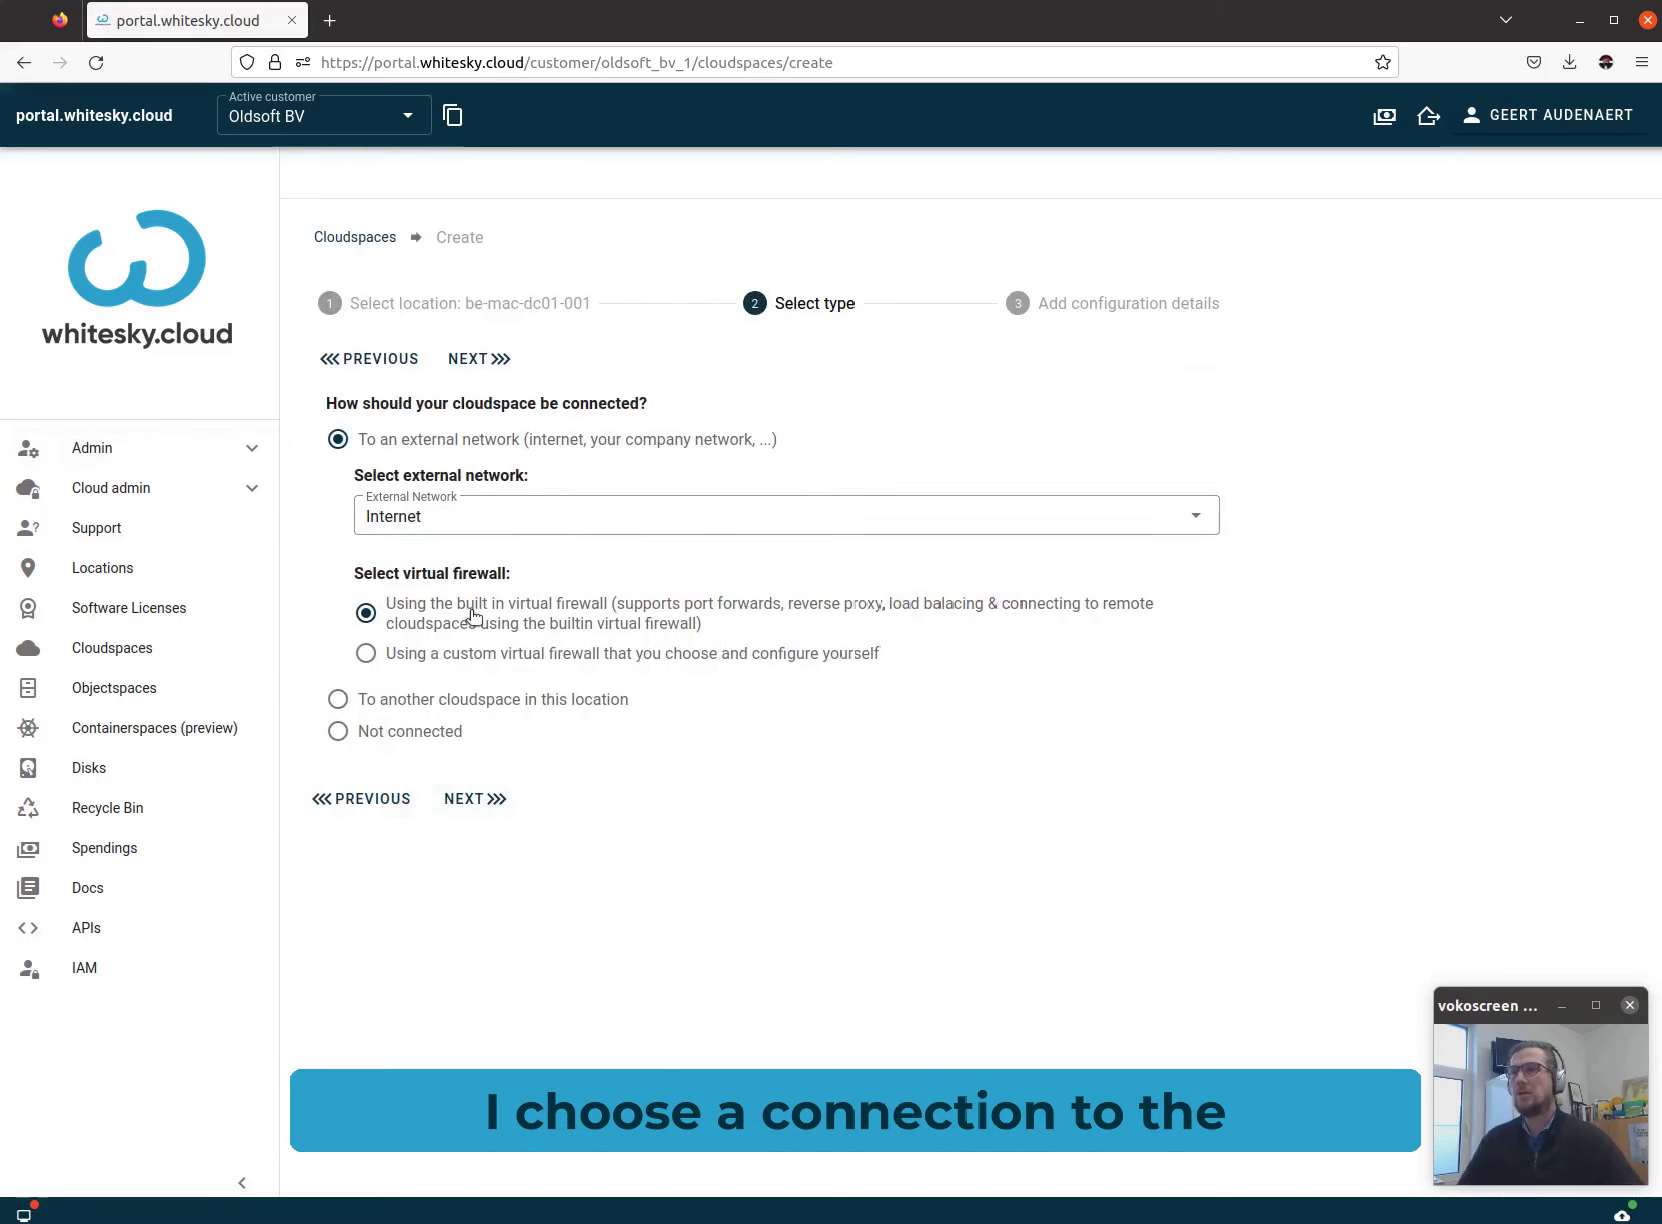
left_click(472, 798)
Name the cloudspace "Rancher webcast" and create it with the default subnet.
left_click(352, 466)
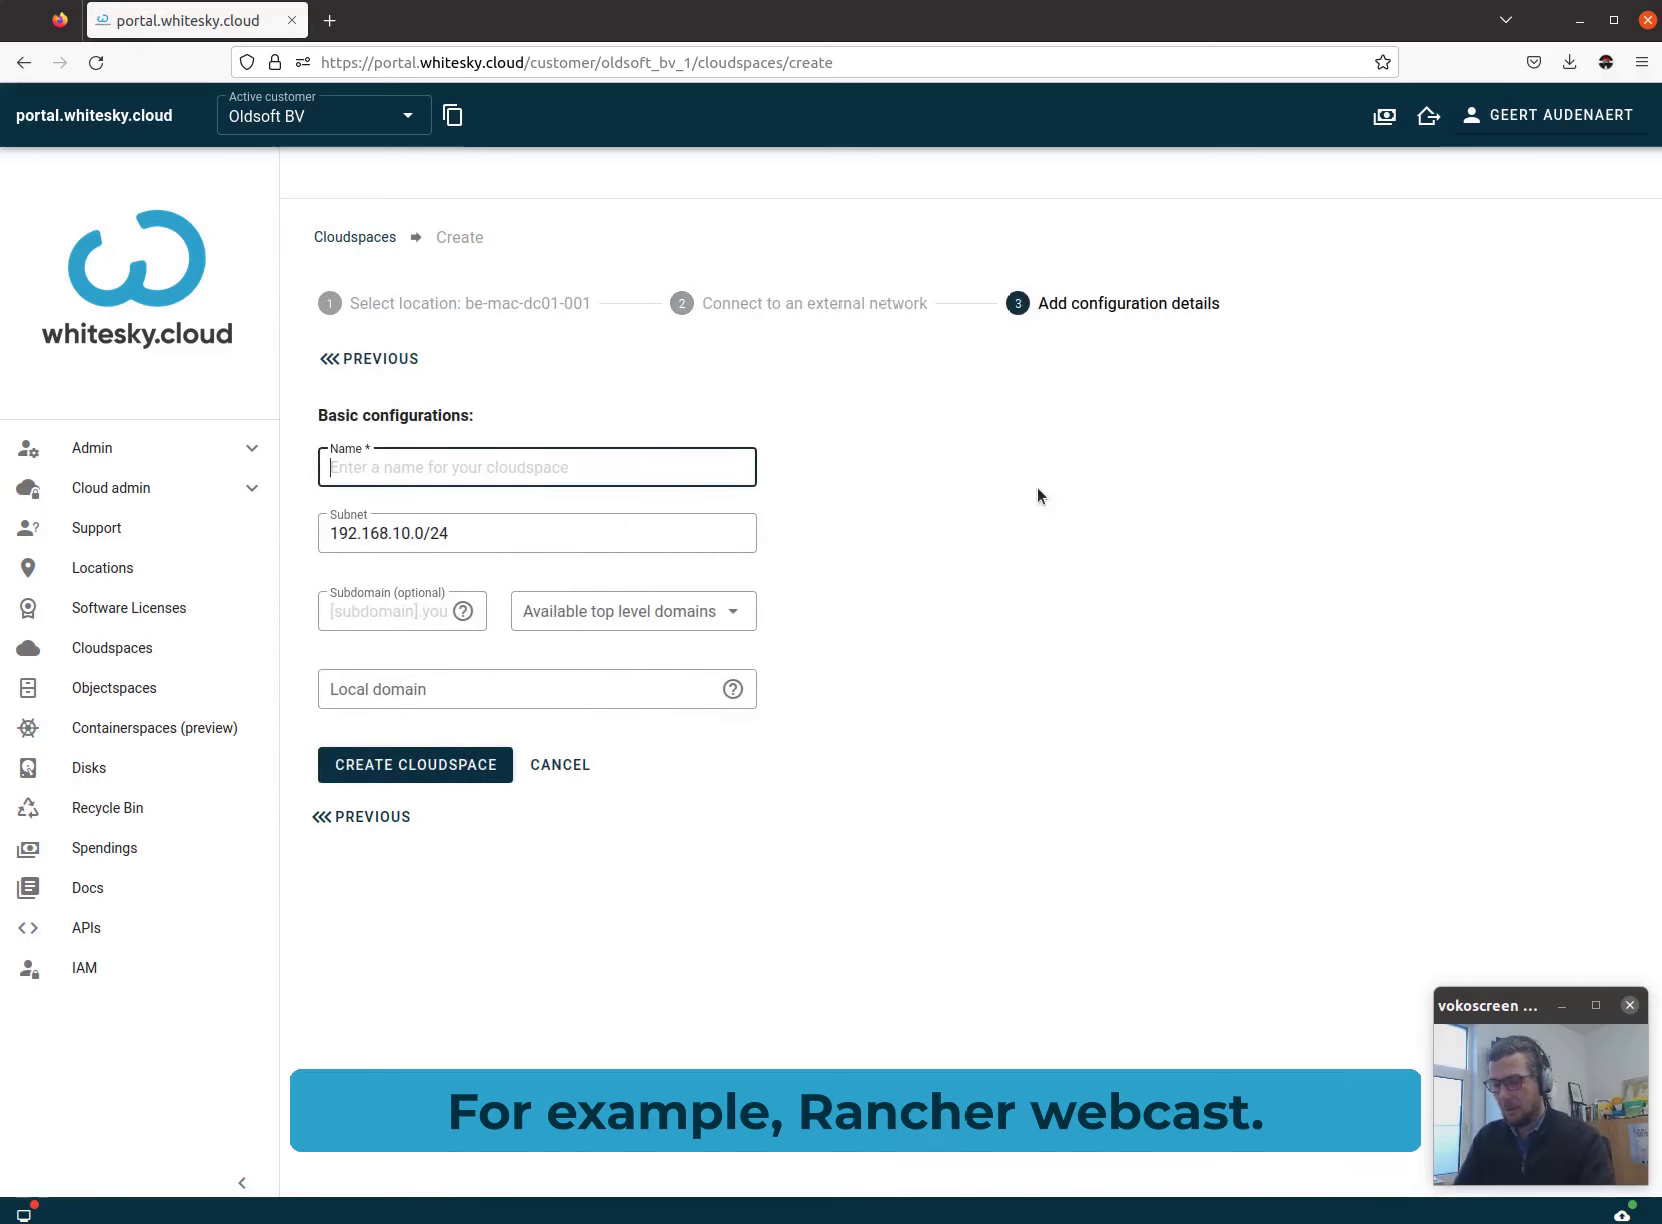
type("Rancher")
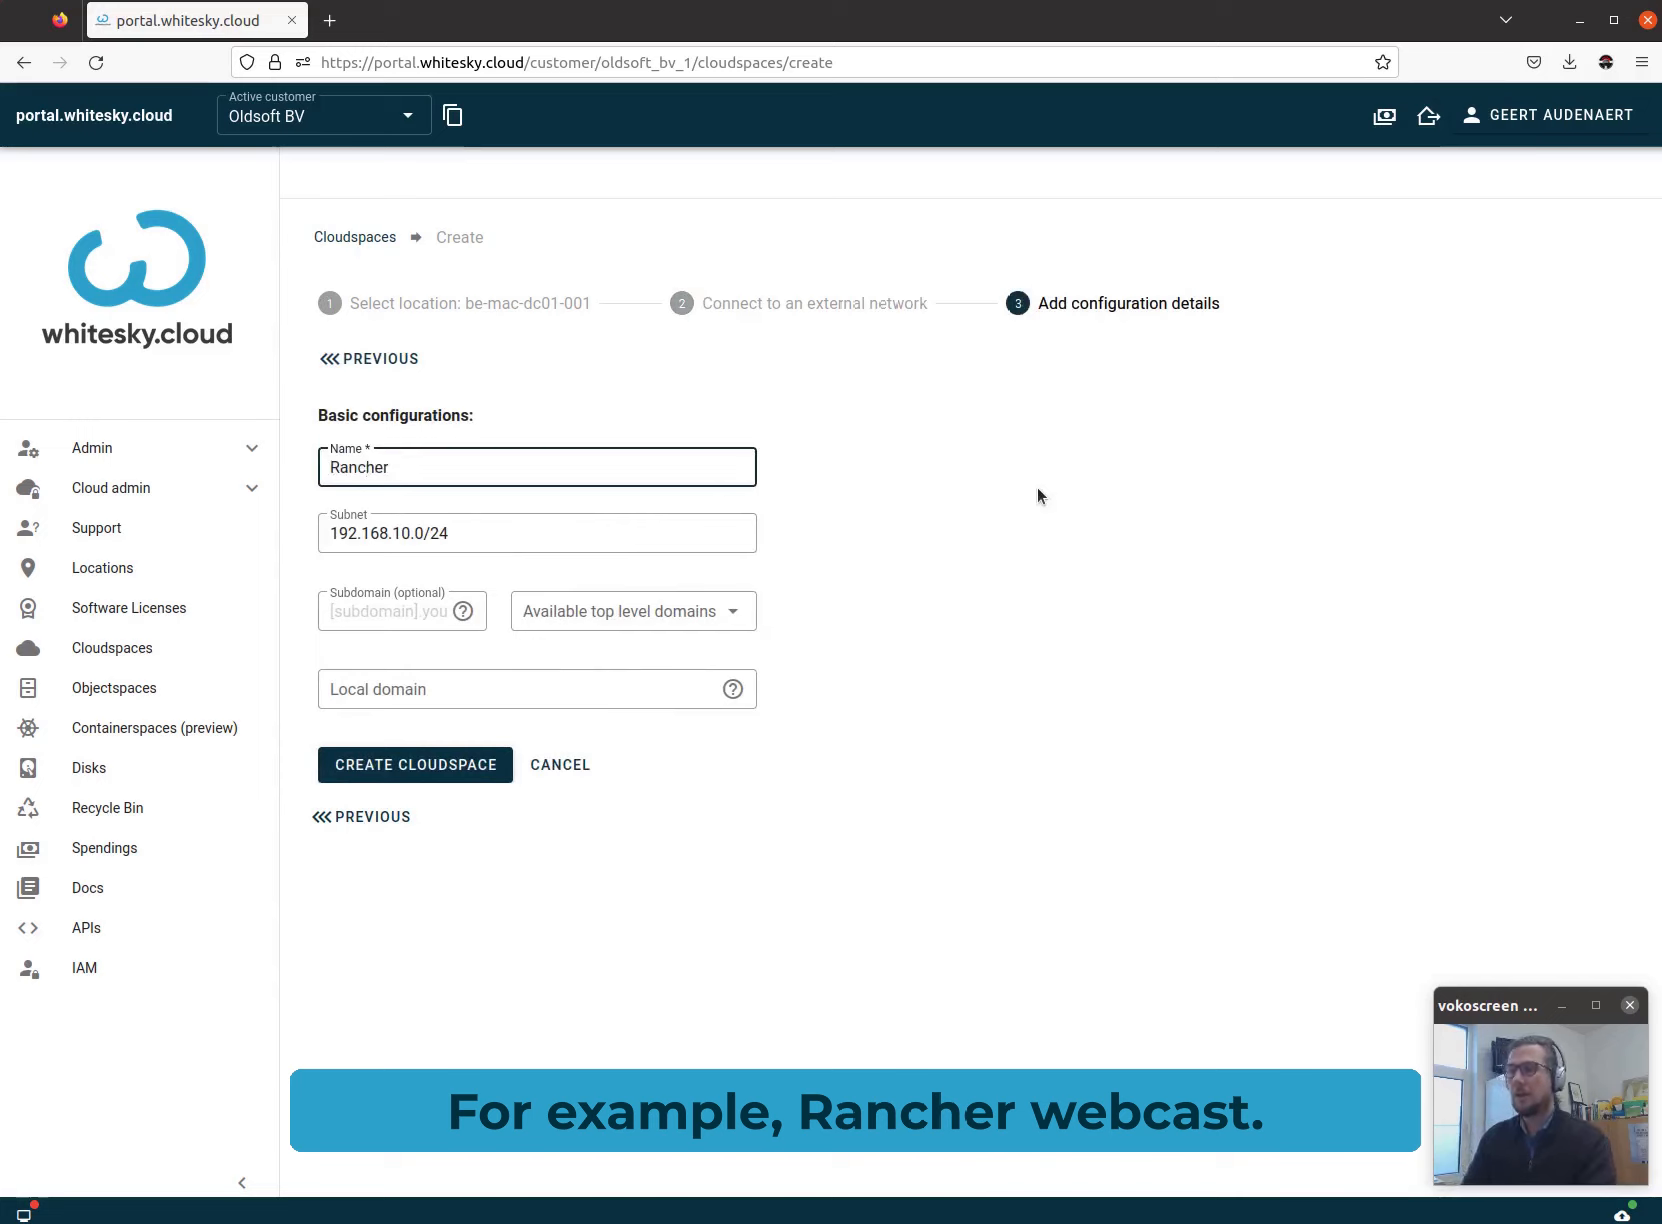
type(" webs")
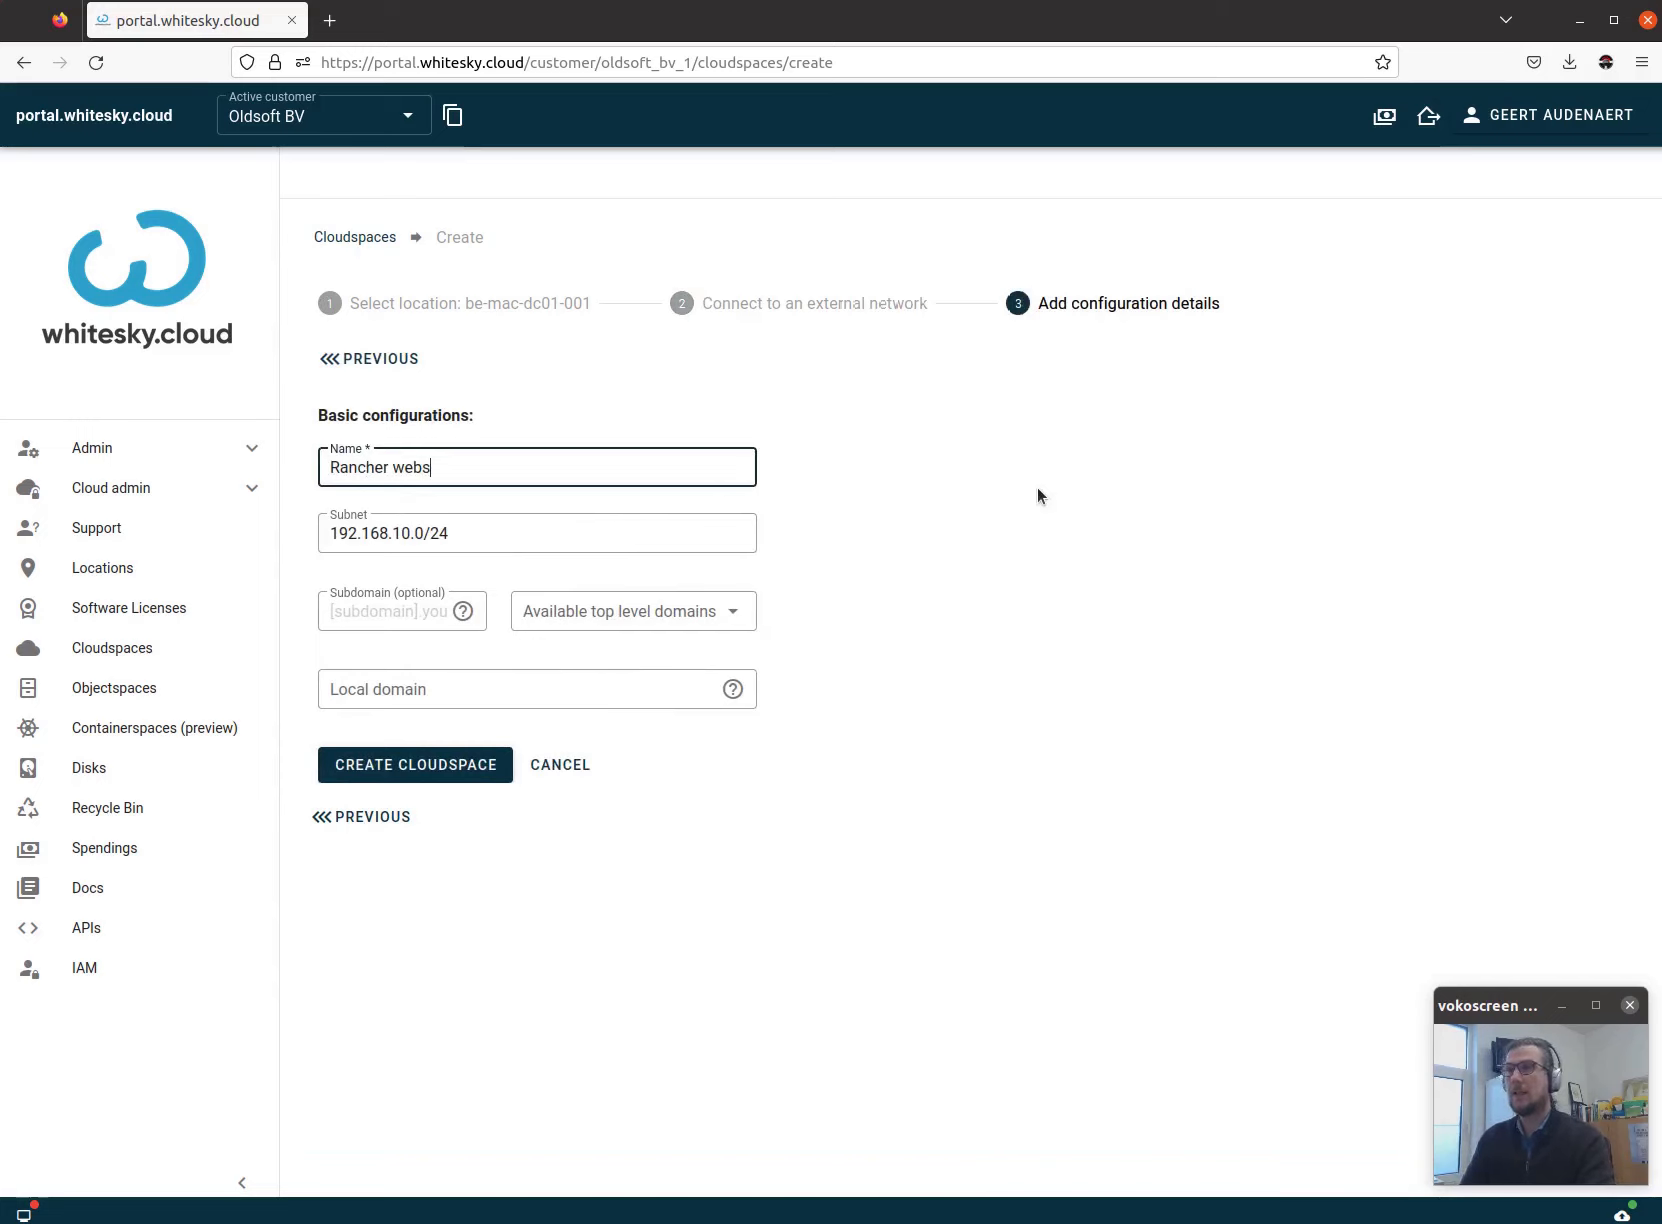
key("BackSpace")
type("cast")
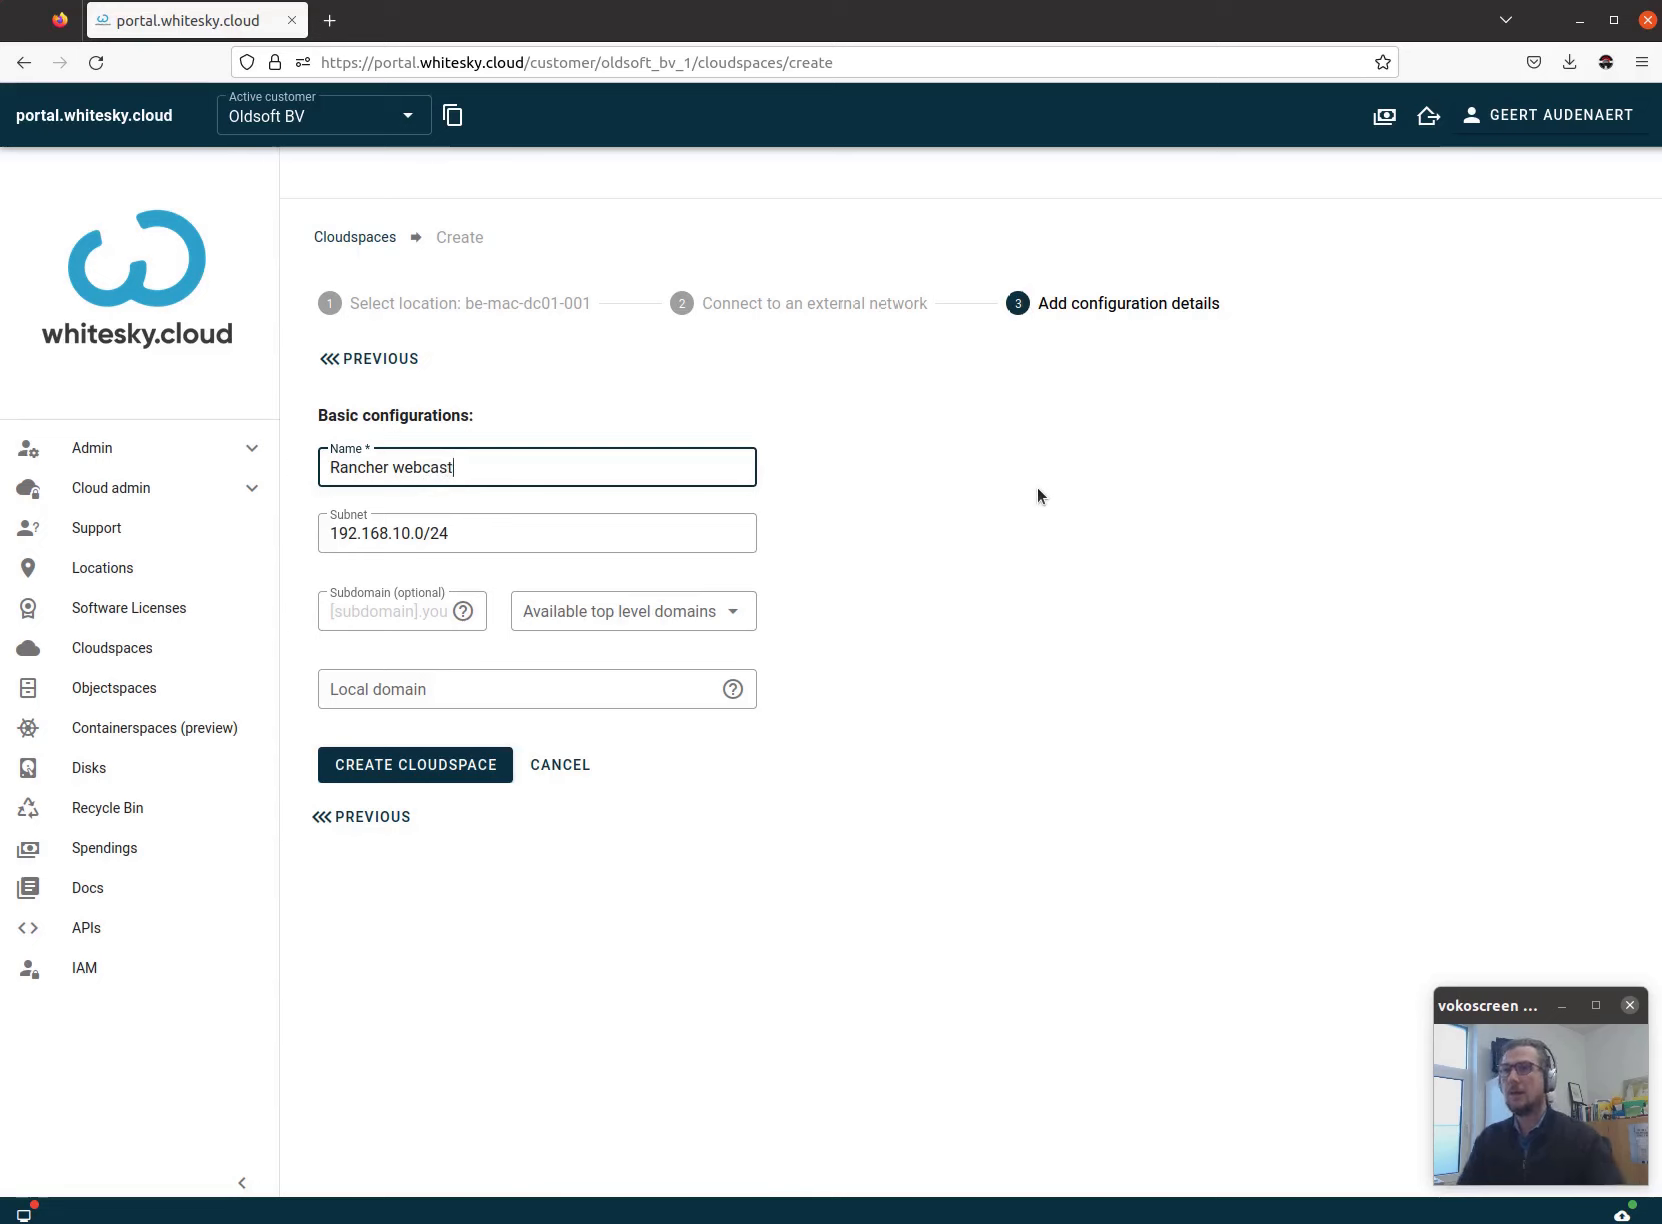
left_click(440, 766)
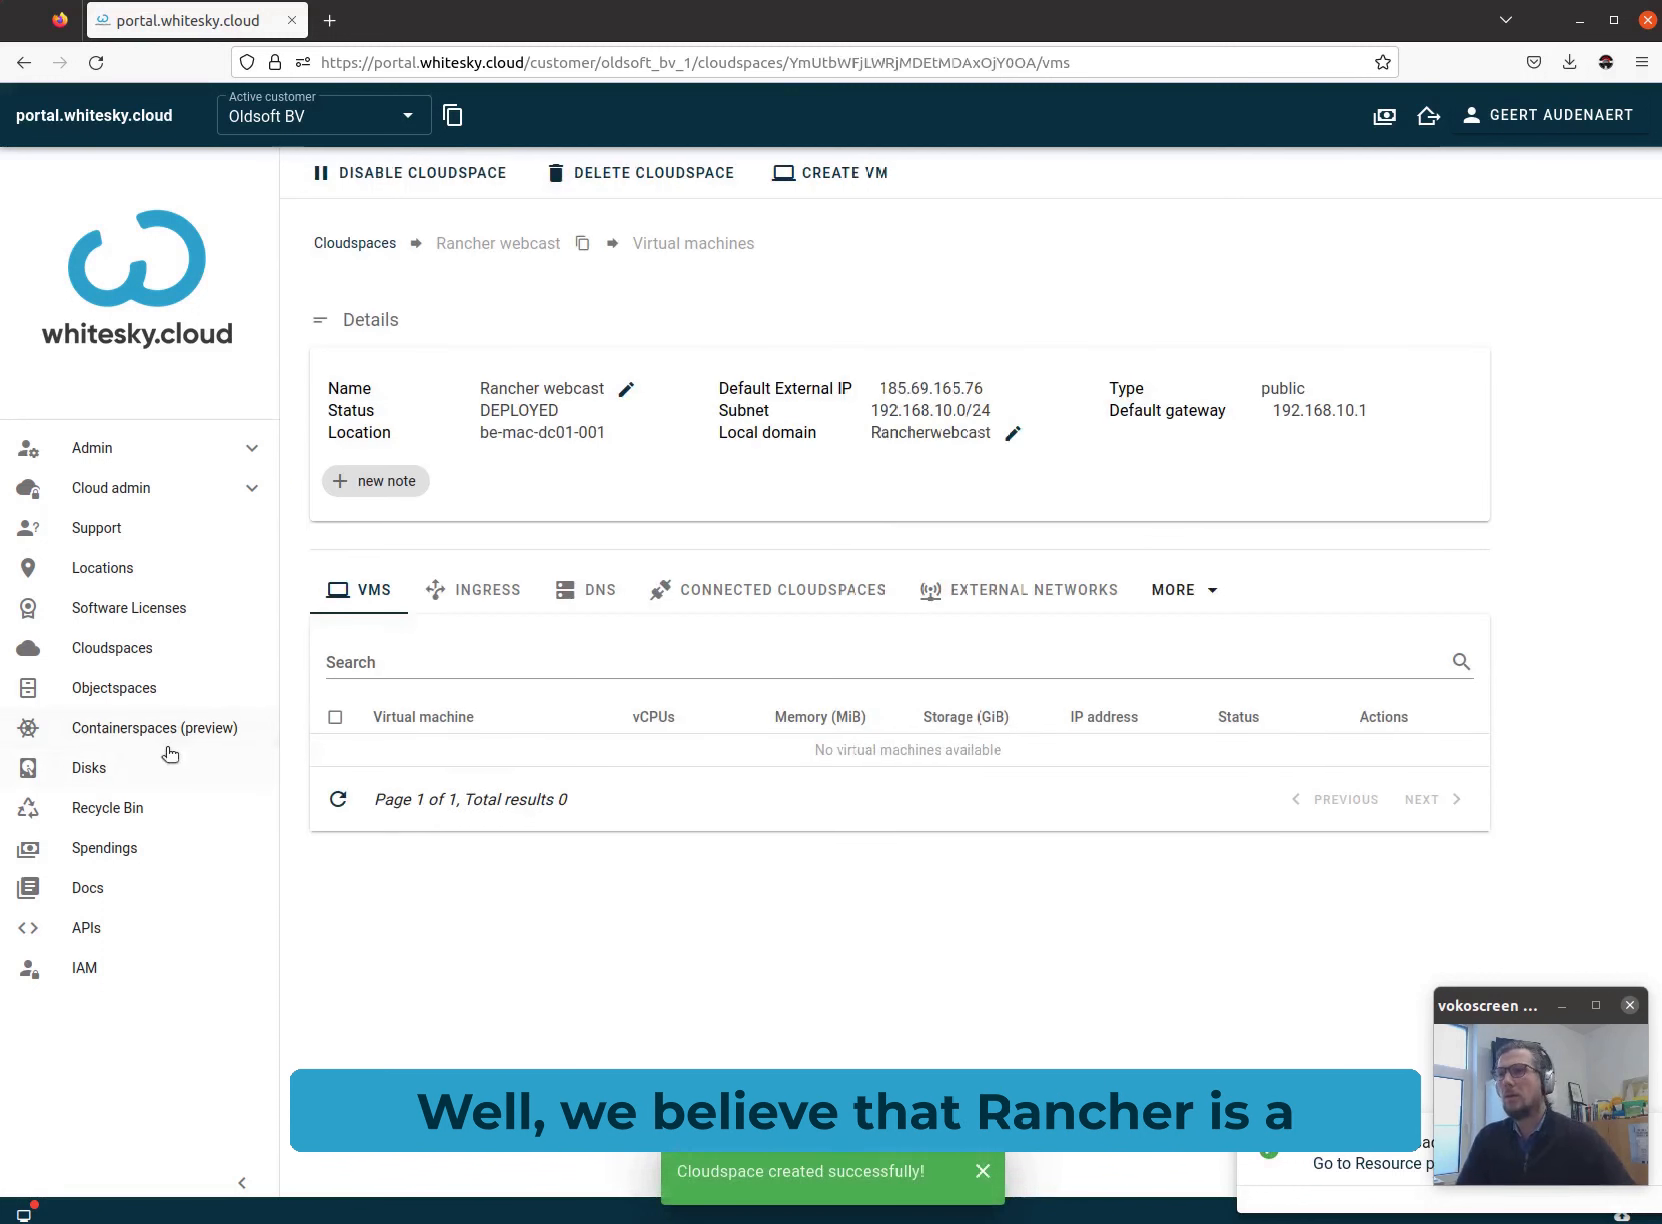
Start a new Rancher management cluster named demo-rancher in the Rancher webcast cloudspace, using its preselected external network IP.
left_click(145, 730)
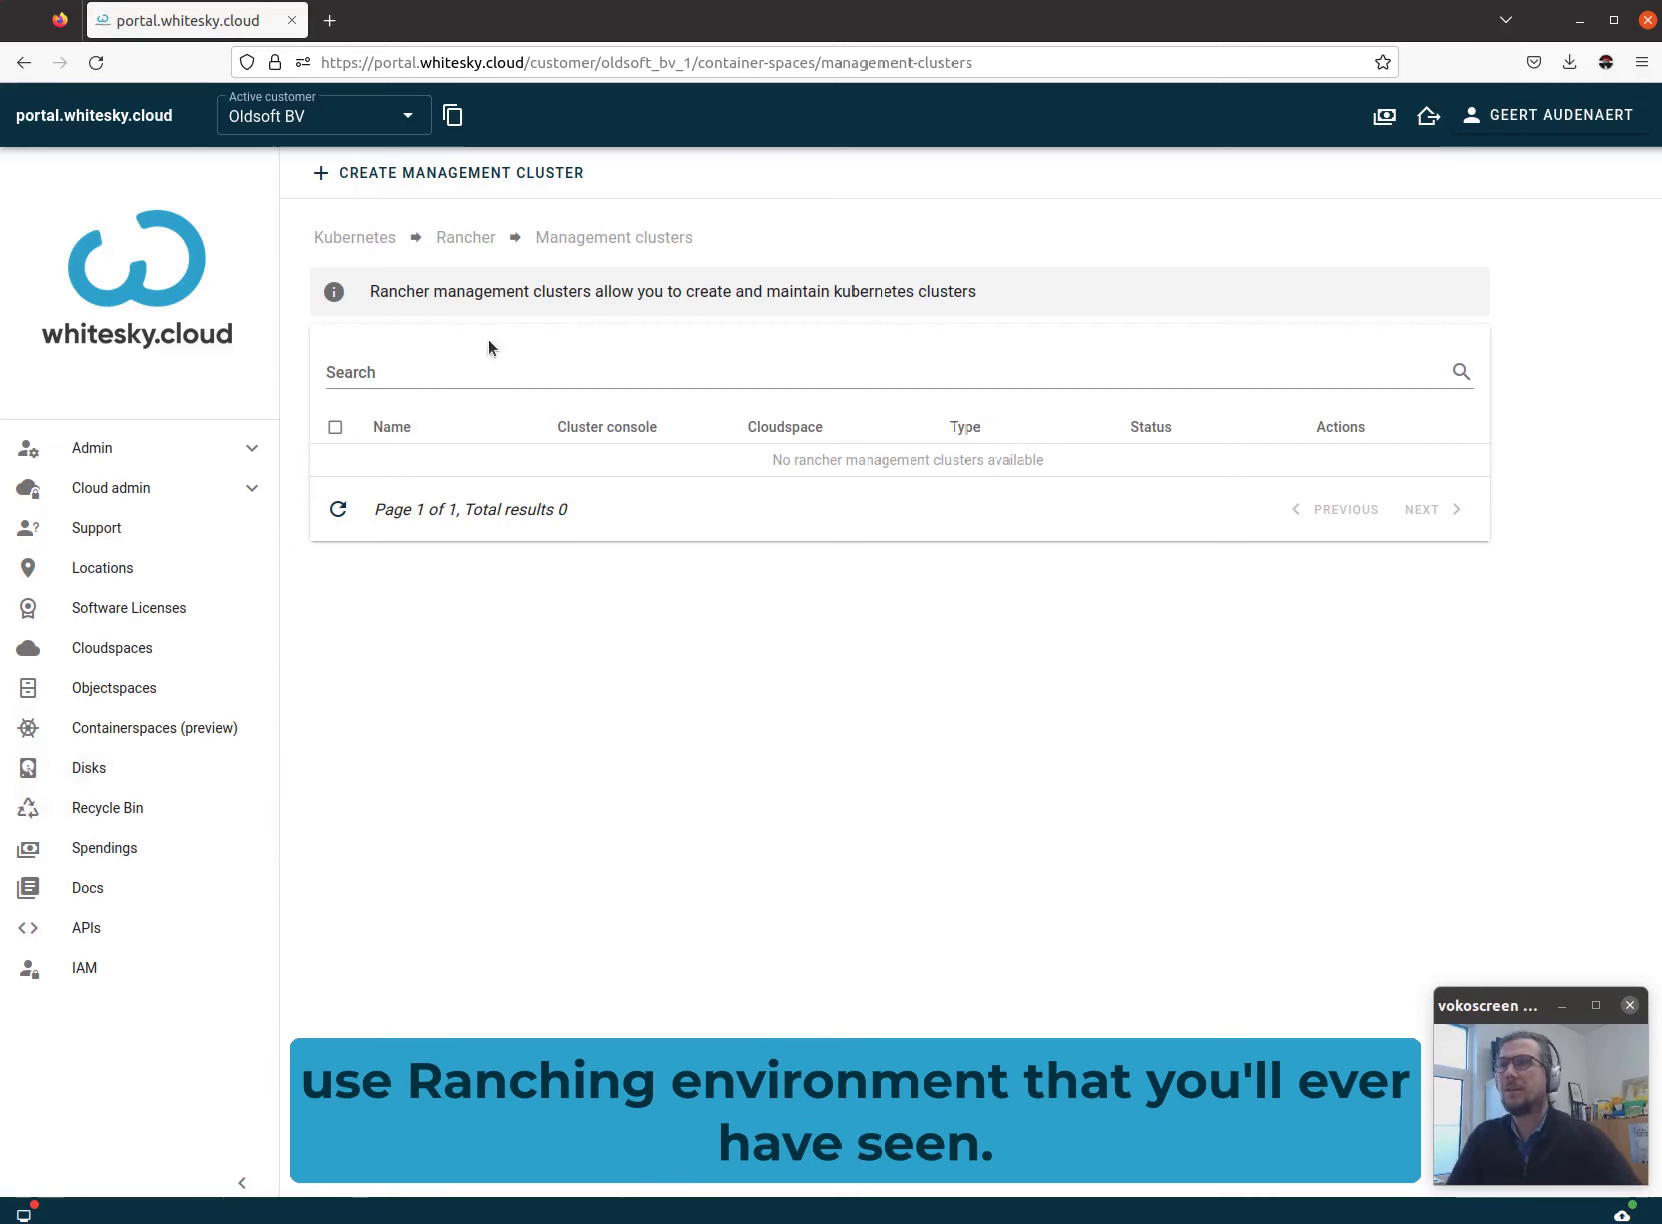
left_click(366, 174)
left_click(481, 493)
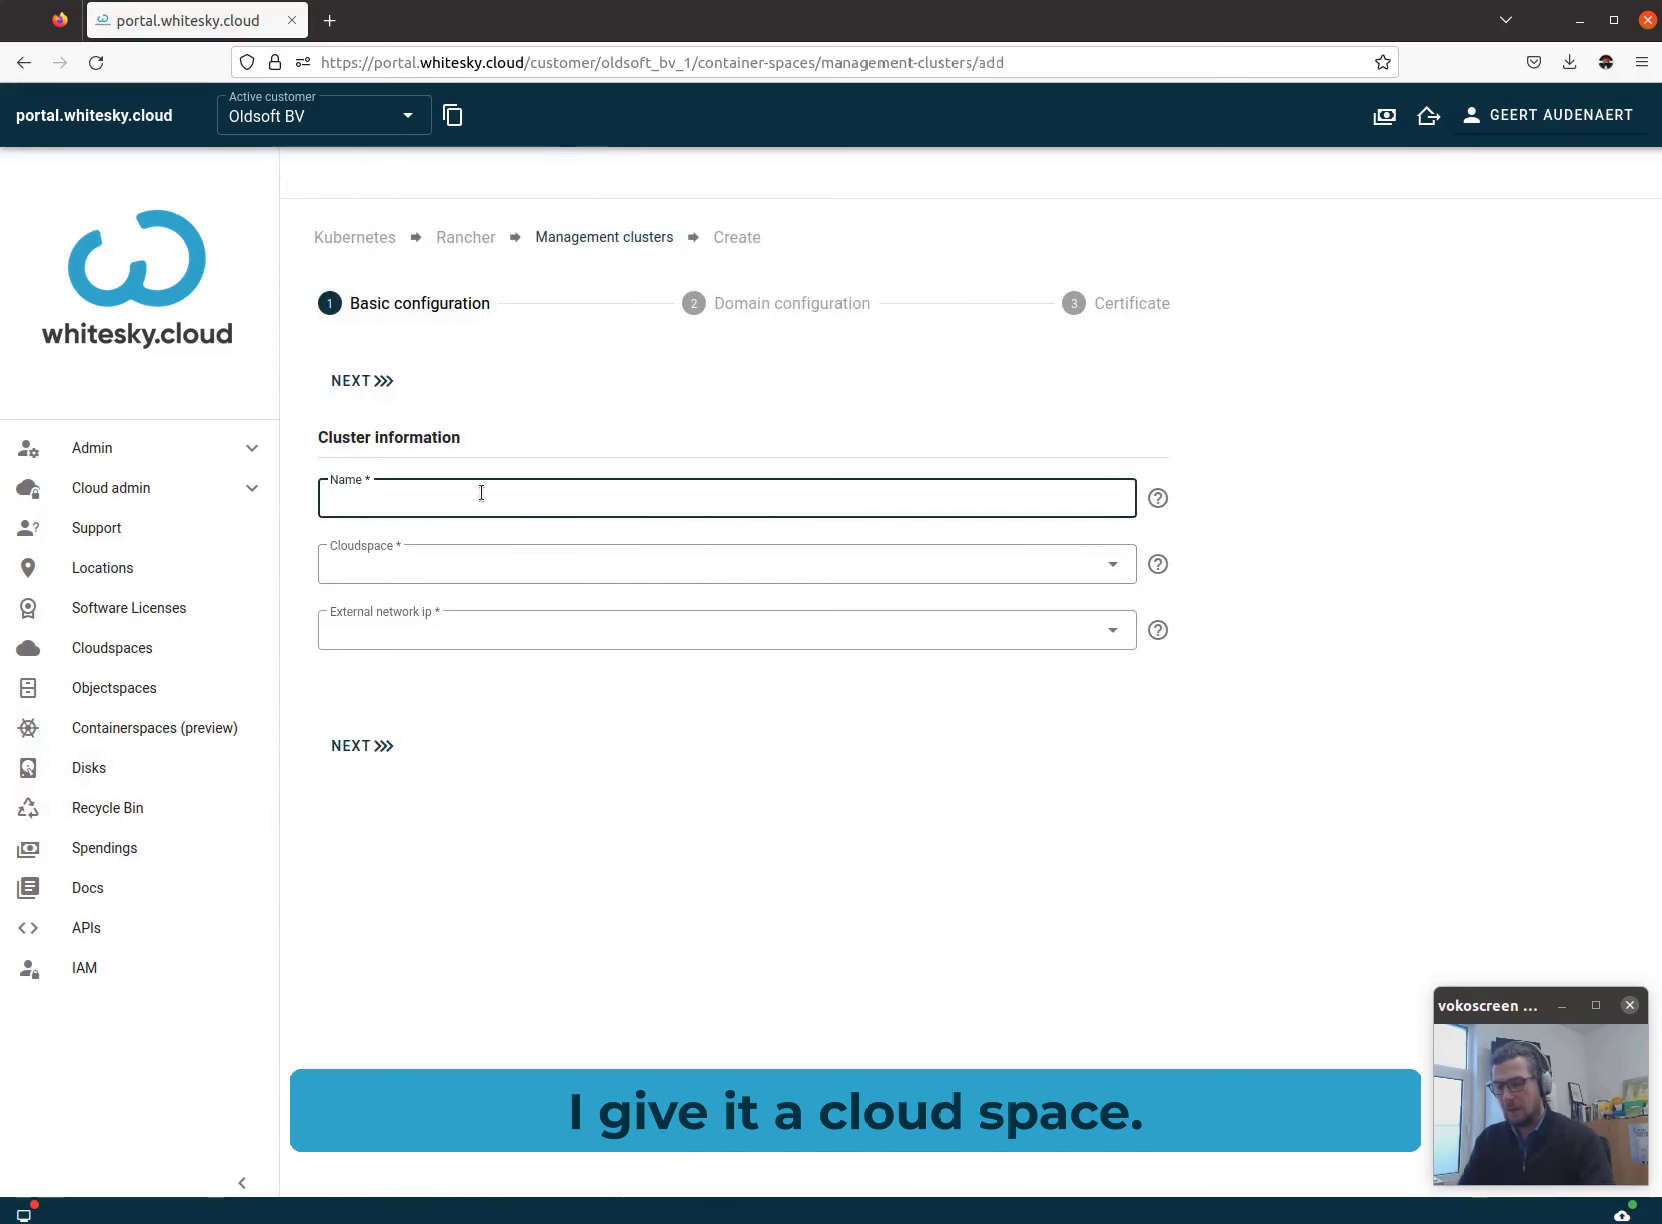
type("demo")
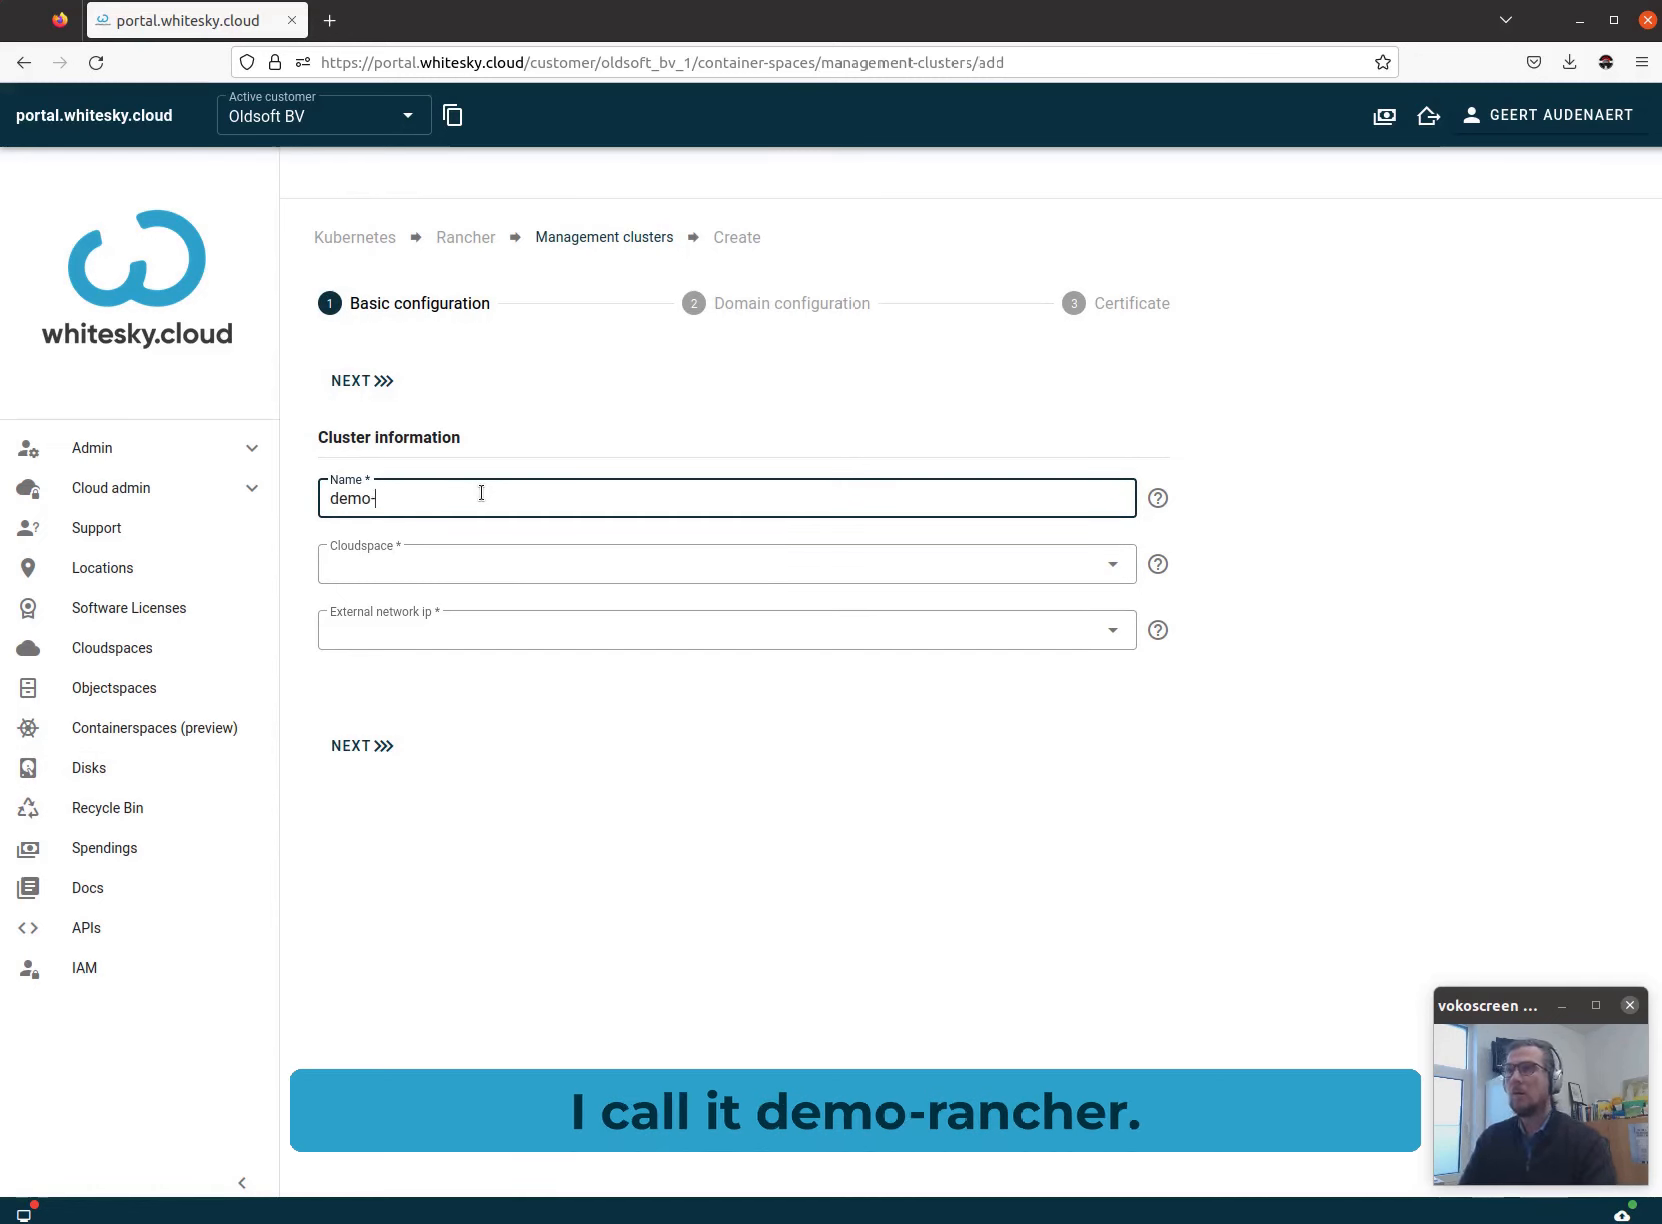
type("-rancher")
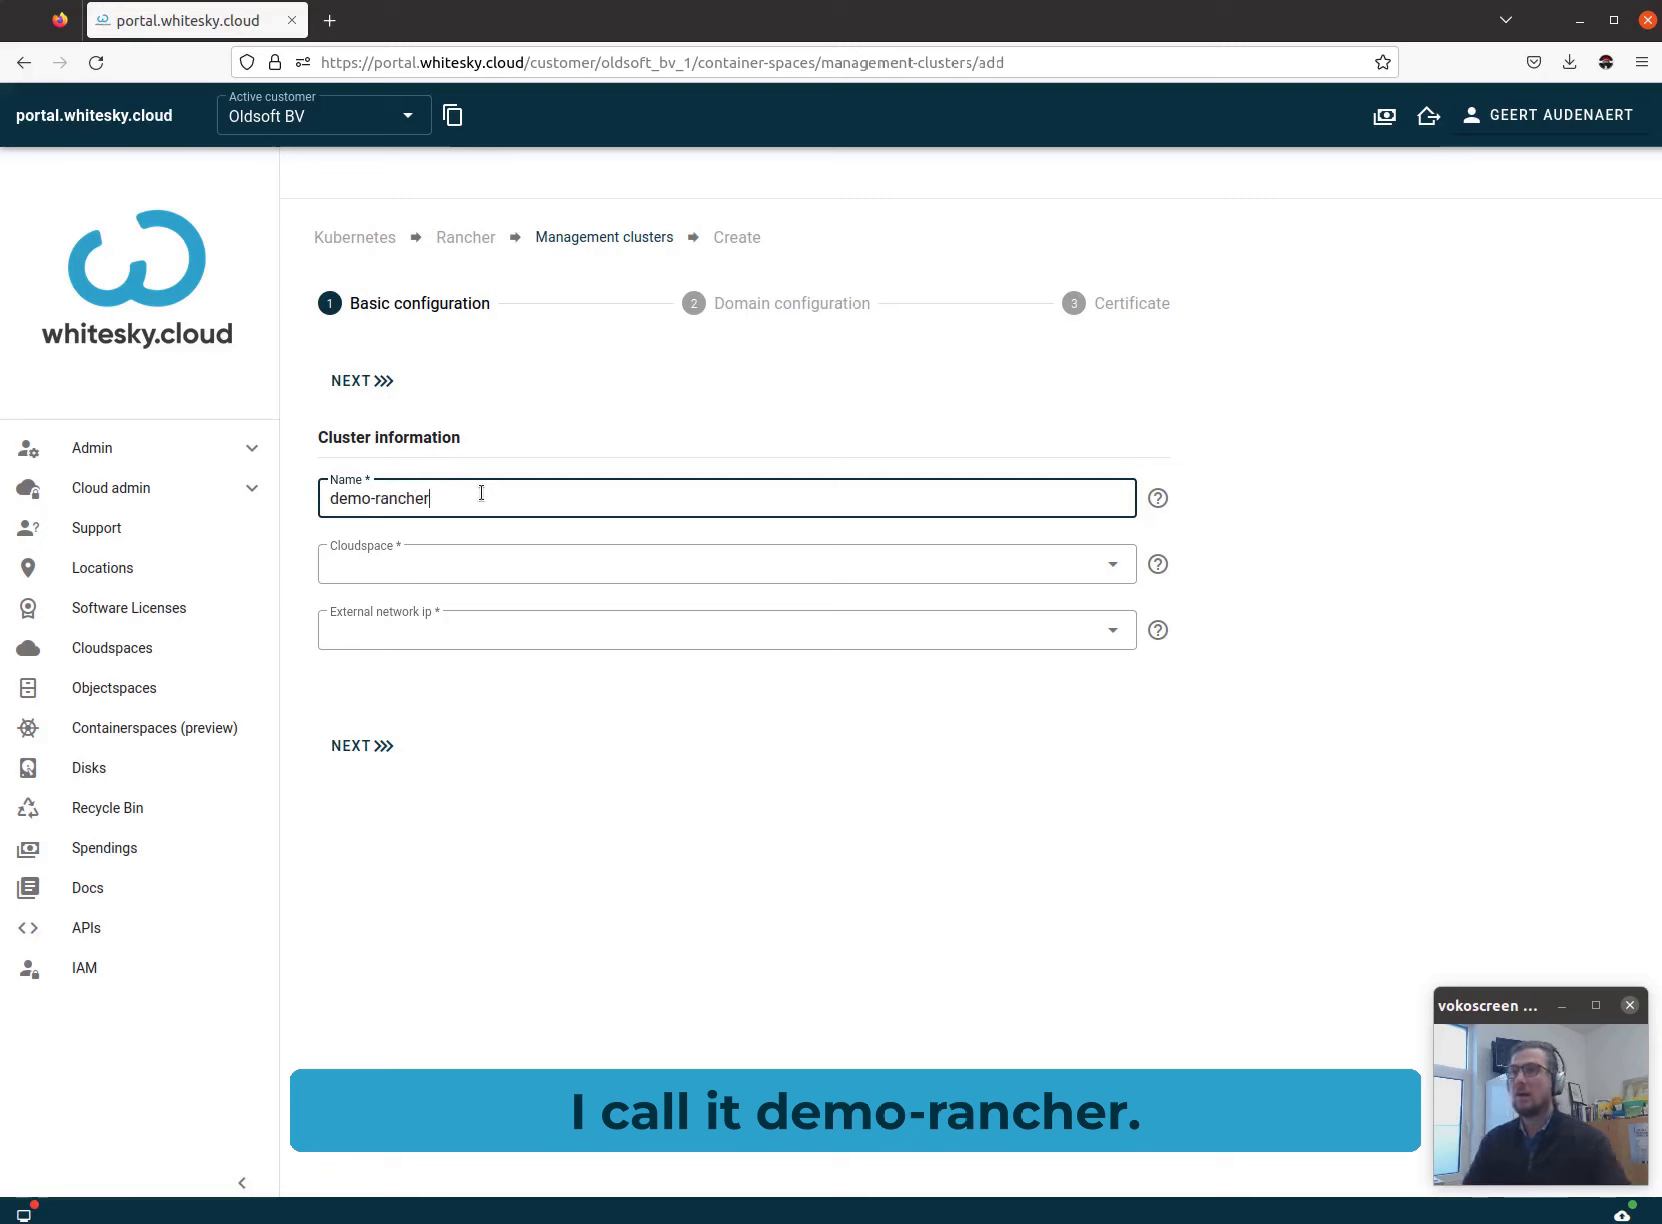
left_click(467, 571)
left_click(452, 571)
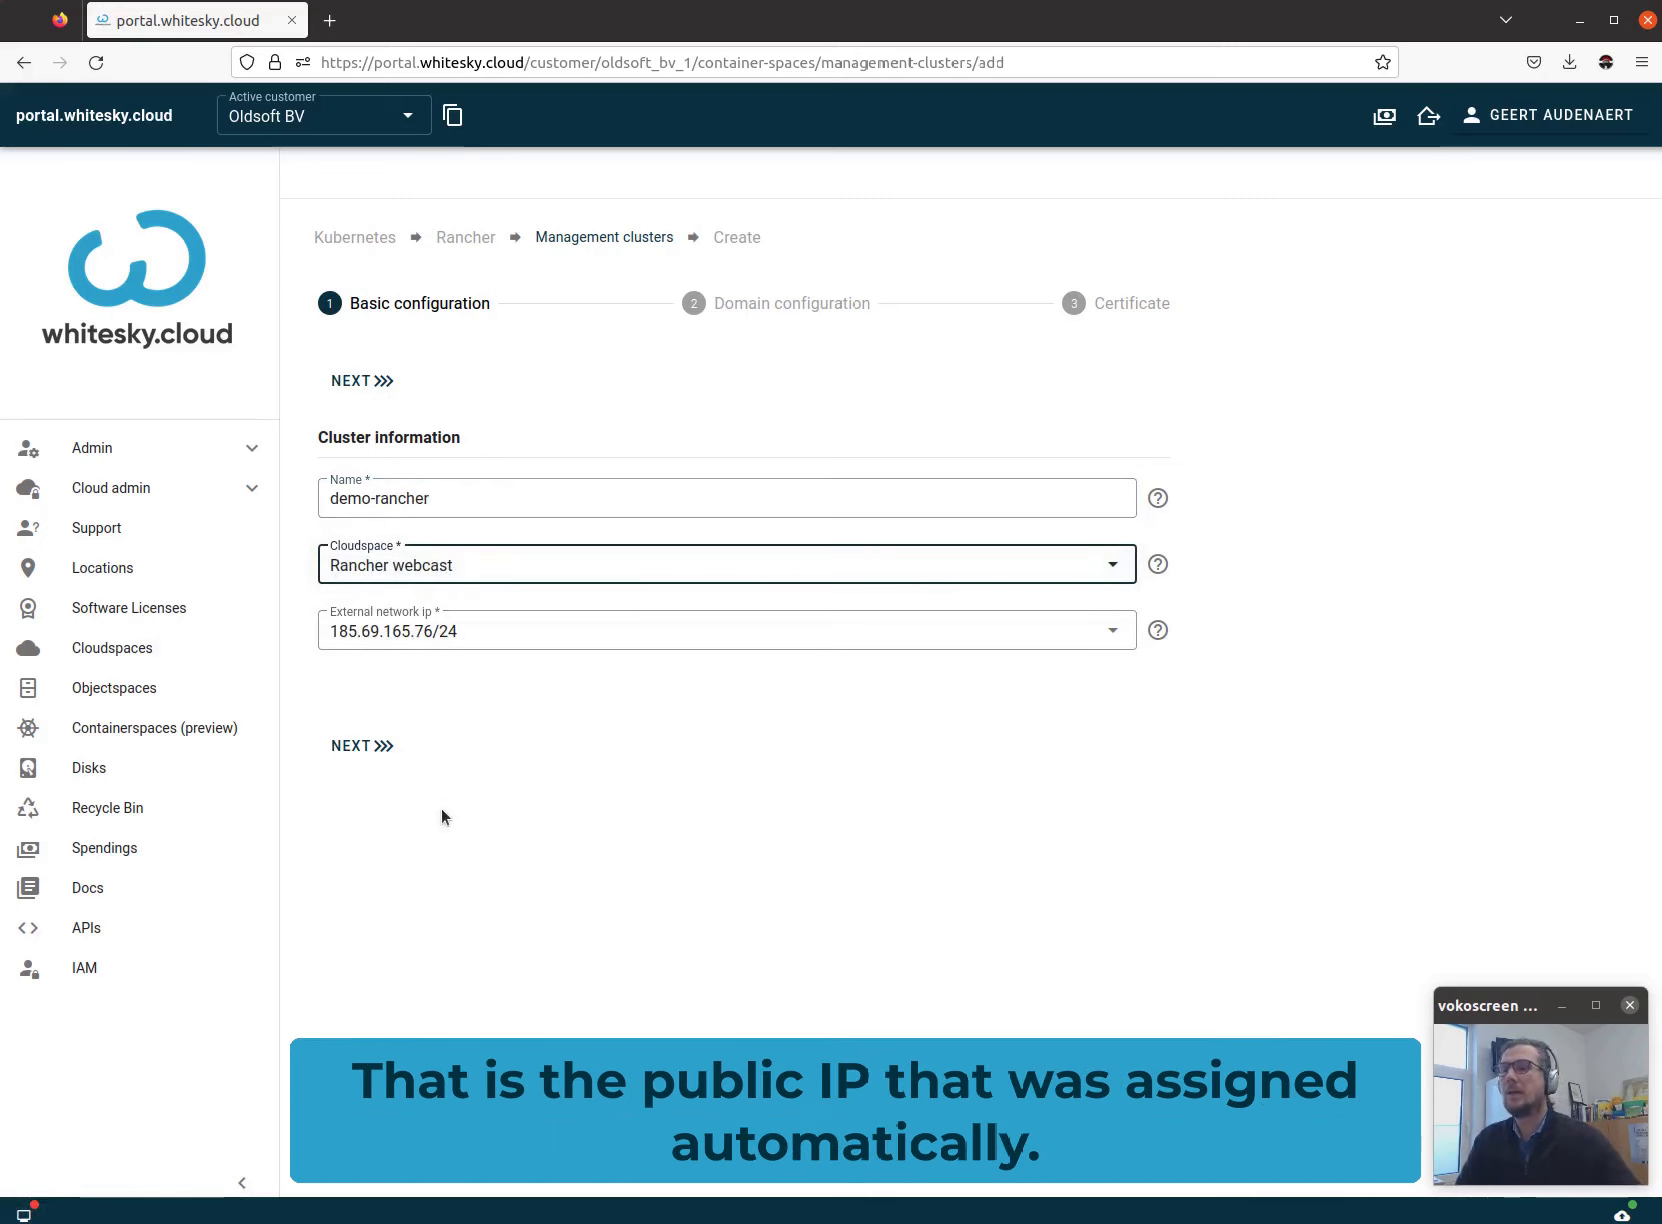
left_click(379, 747)
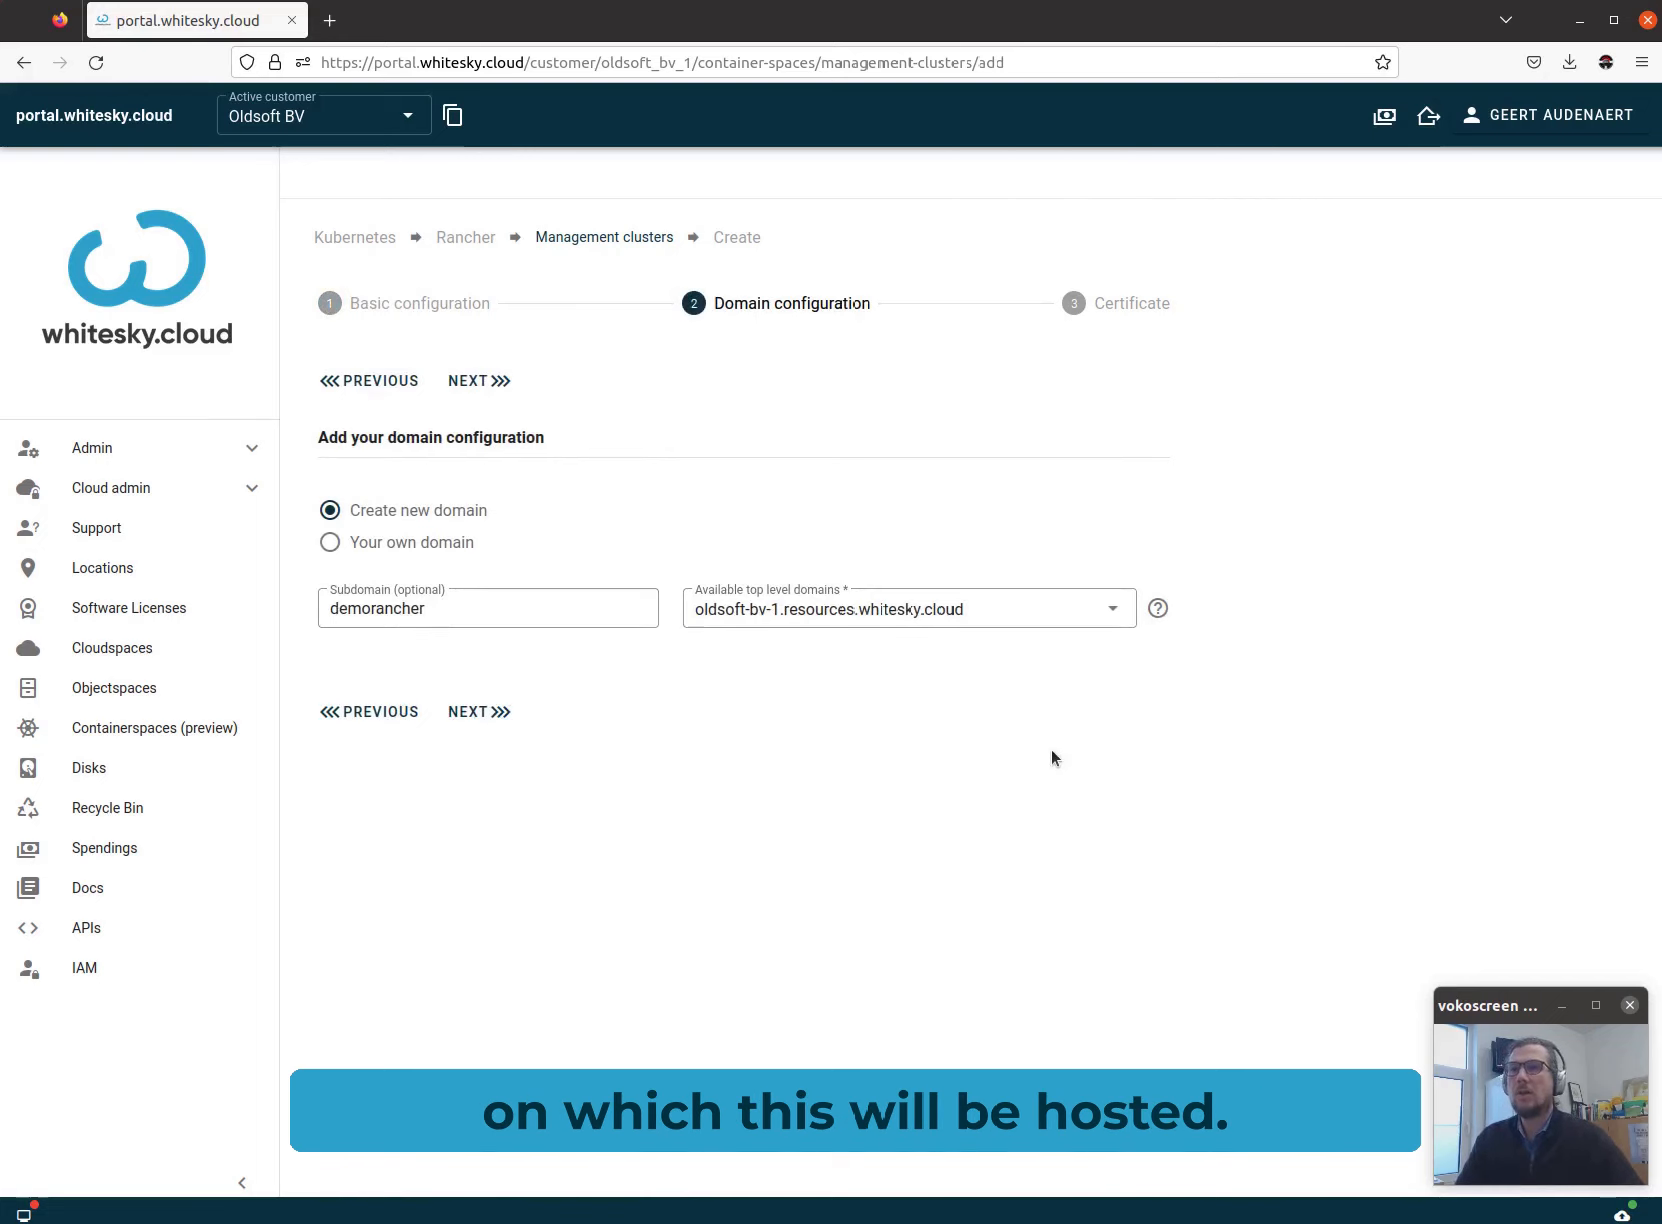
Keep the suggested new demorancher domain and create the management cluster with a Let's Encrypt certificate.
left_click(432, 550)
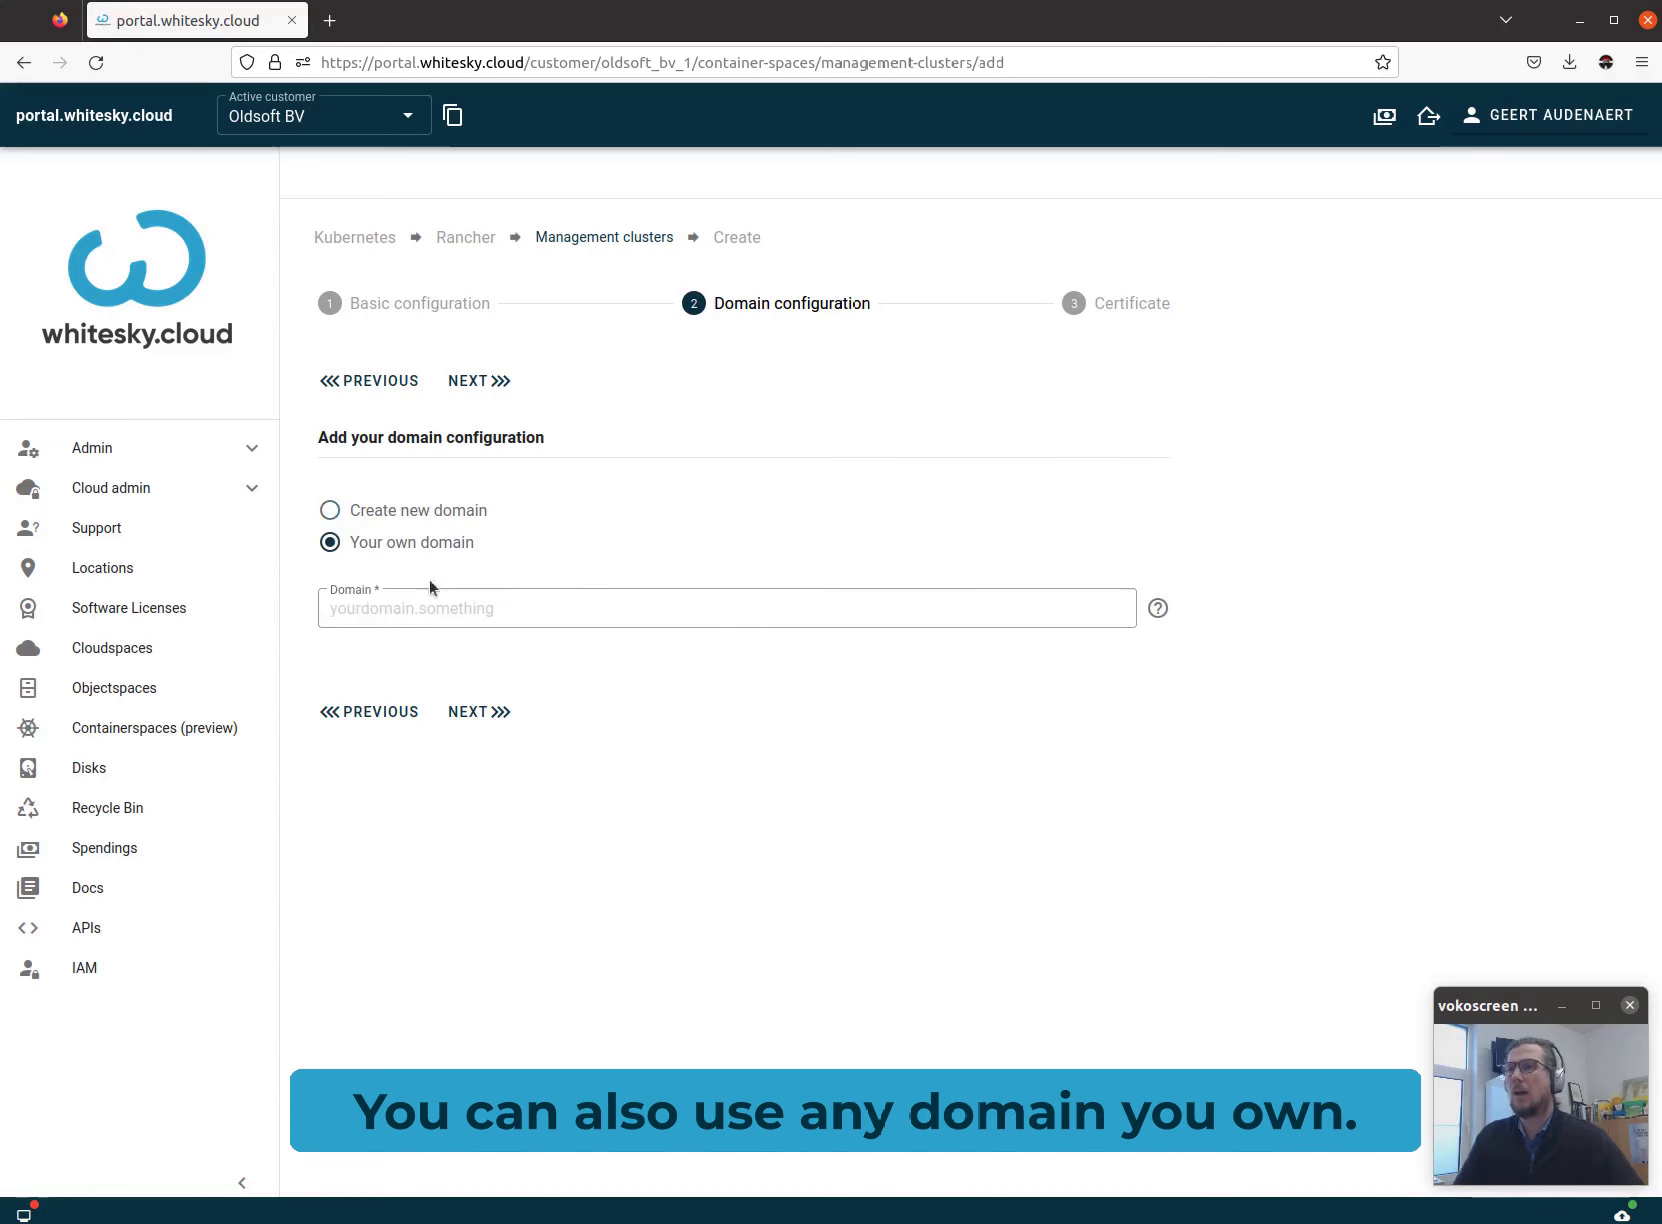
left_click(364, 514)
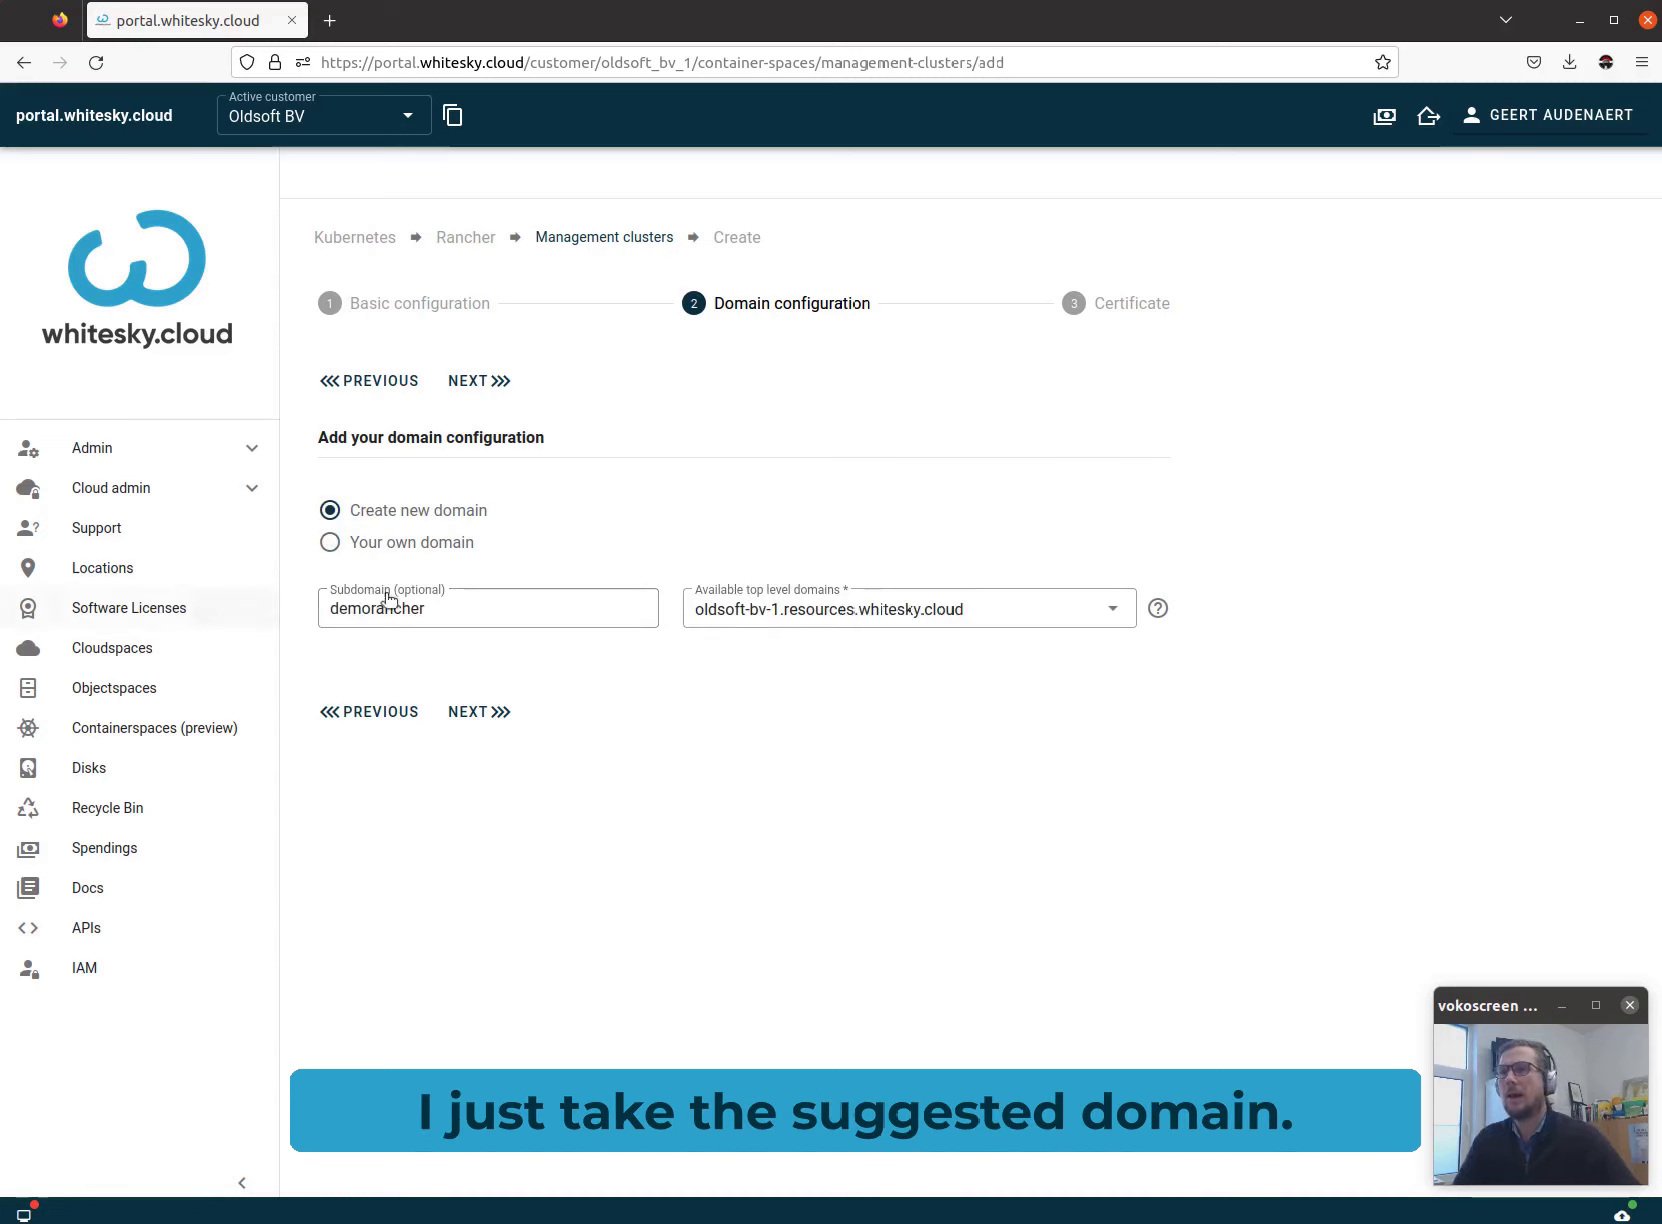
left_click(479, 711)
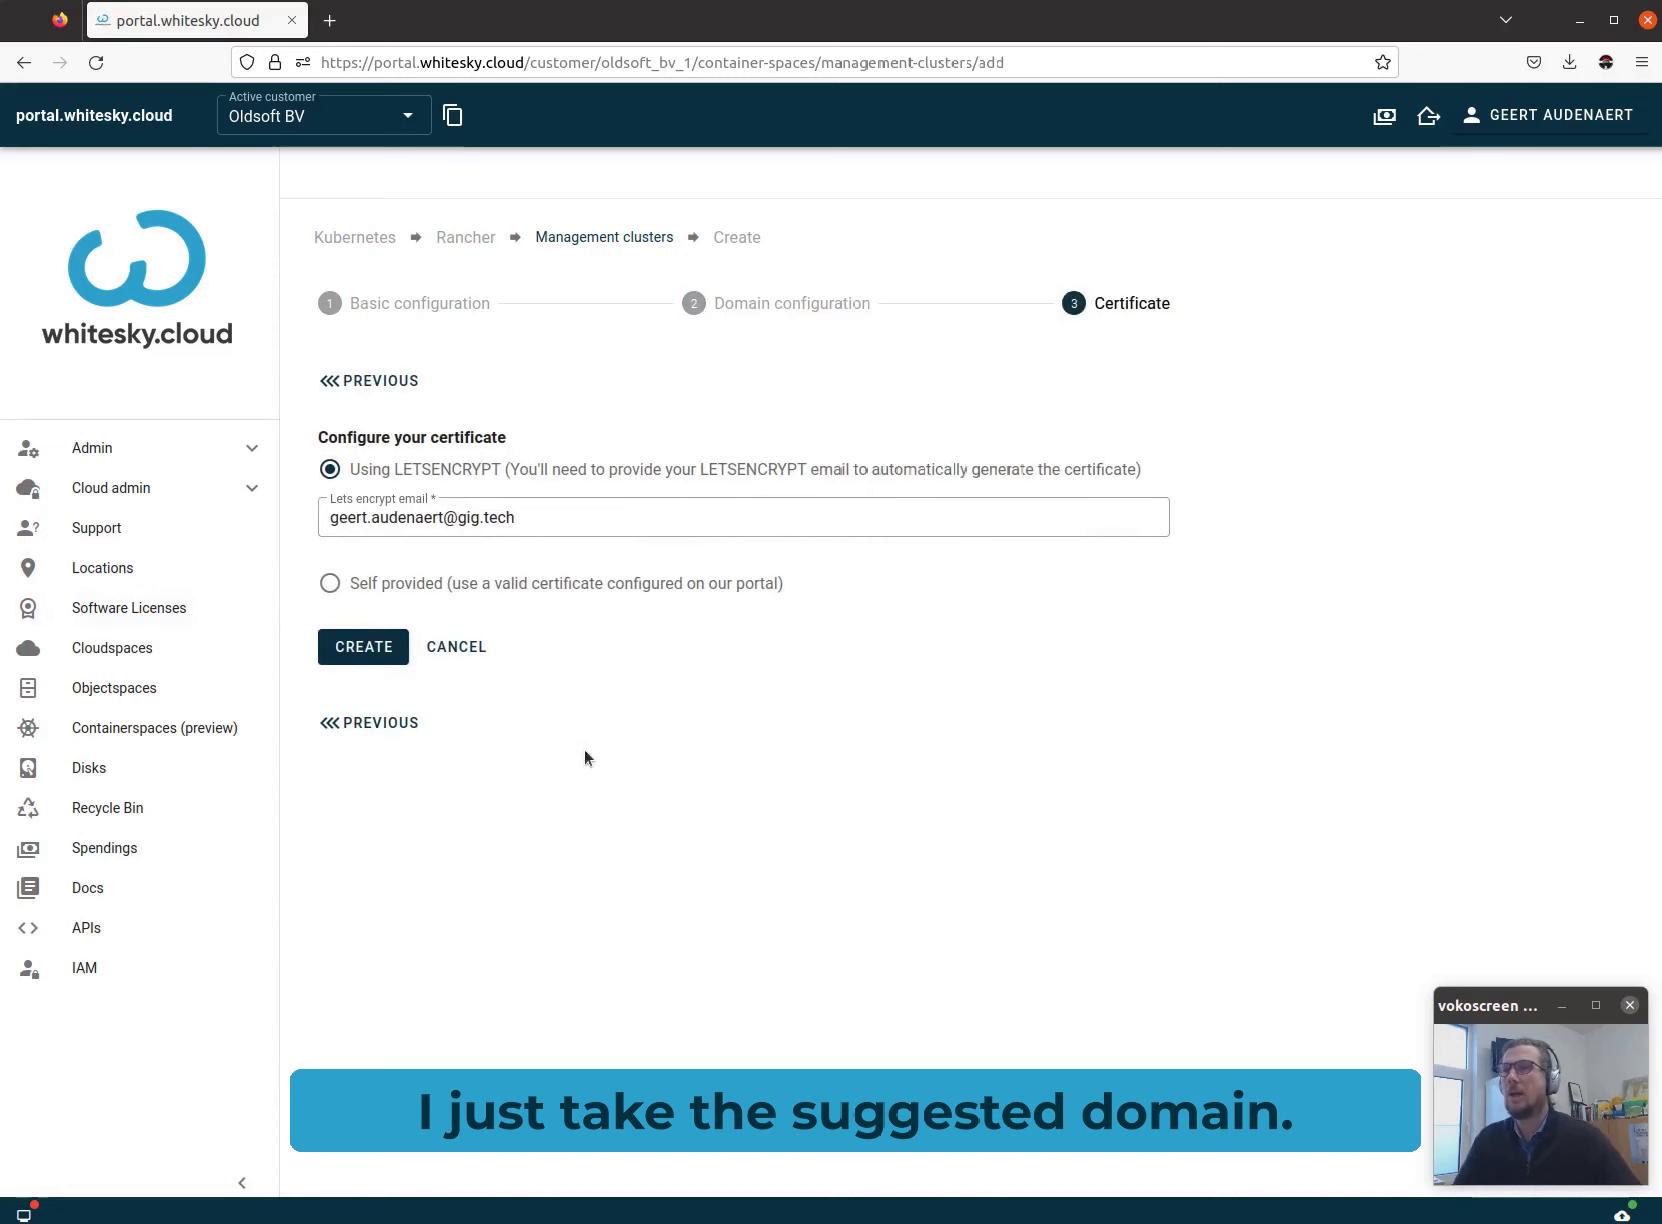
left_click(368, 652)
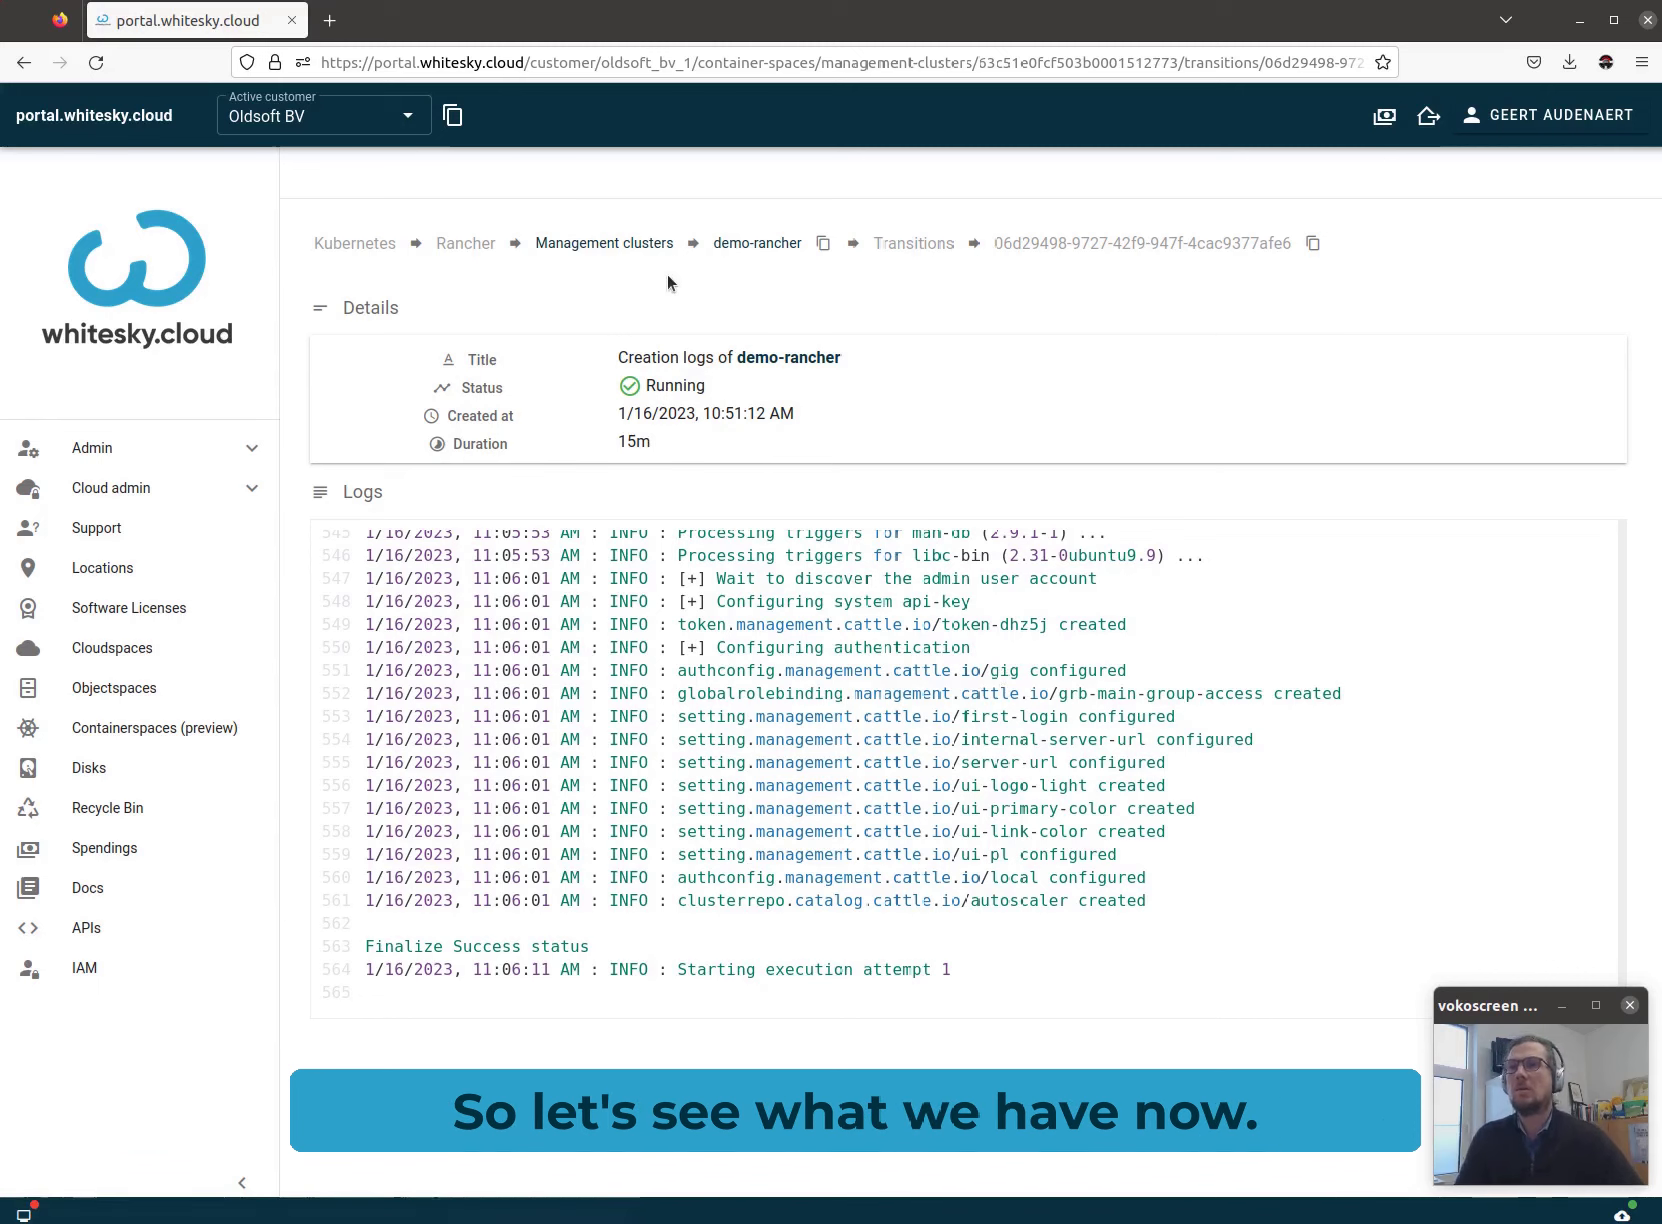
Open the demo-rancher cluster's details and bring up its Rancher console.
left_click(760, 247)
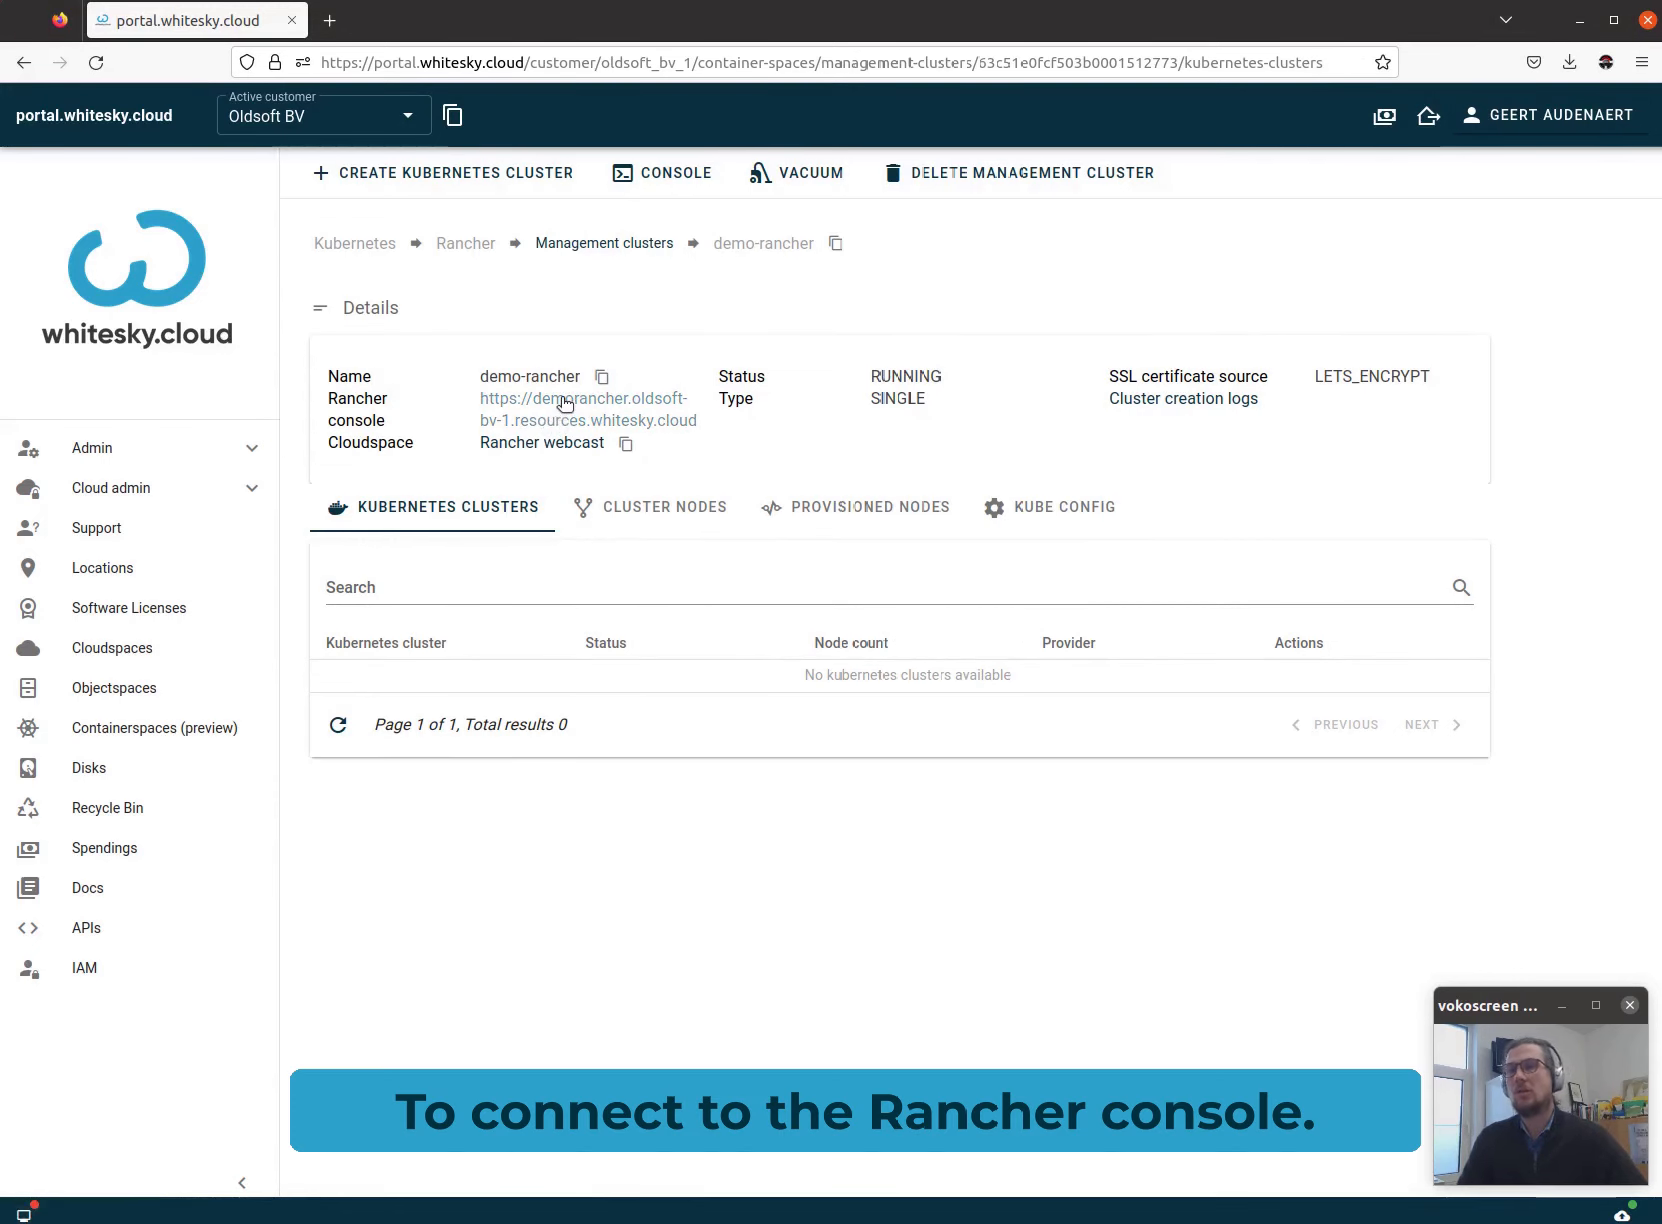
left_click(563, 408)
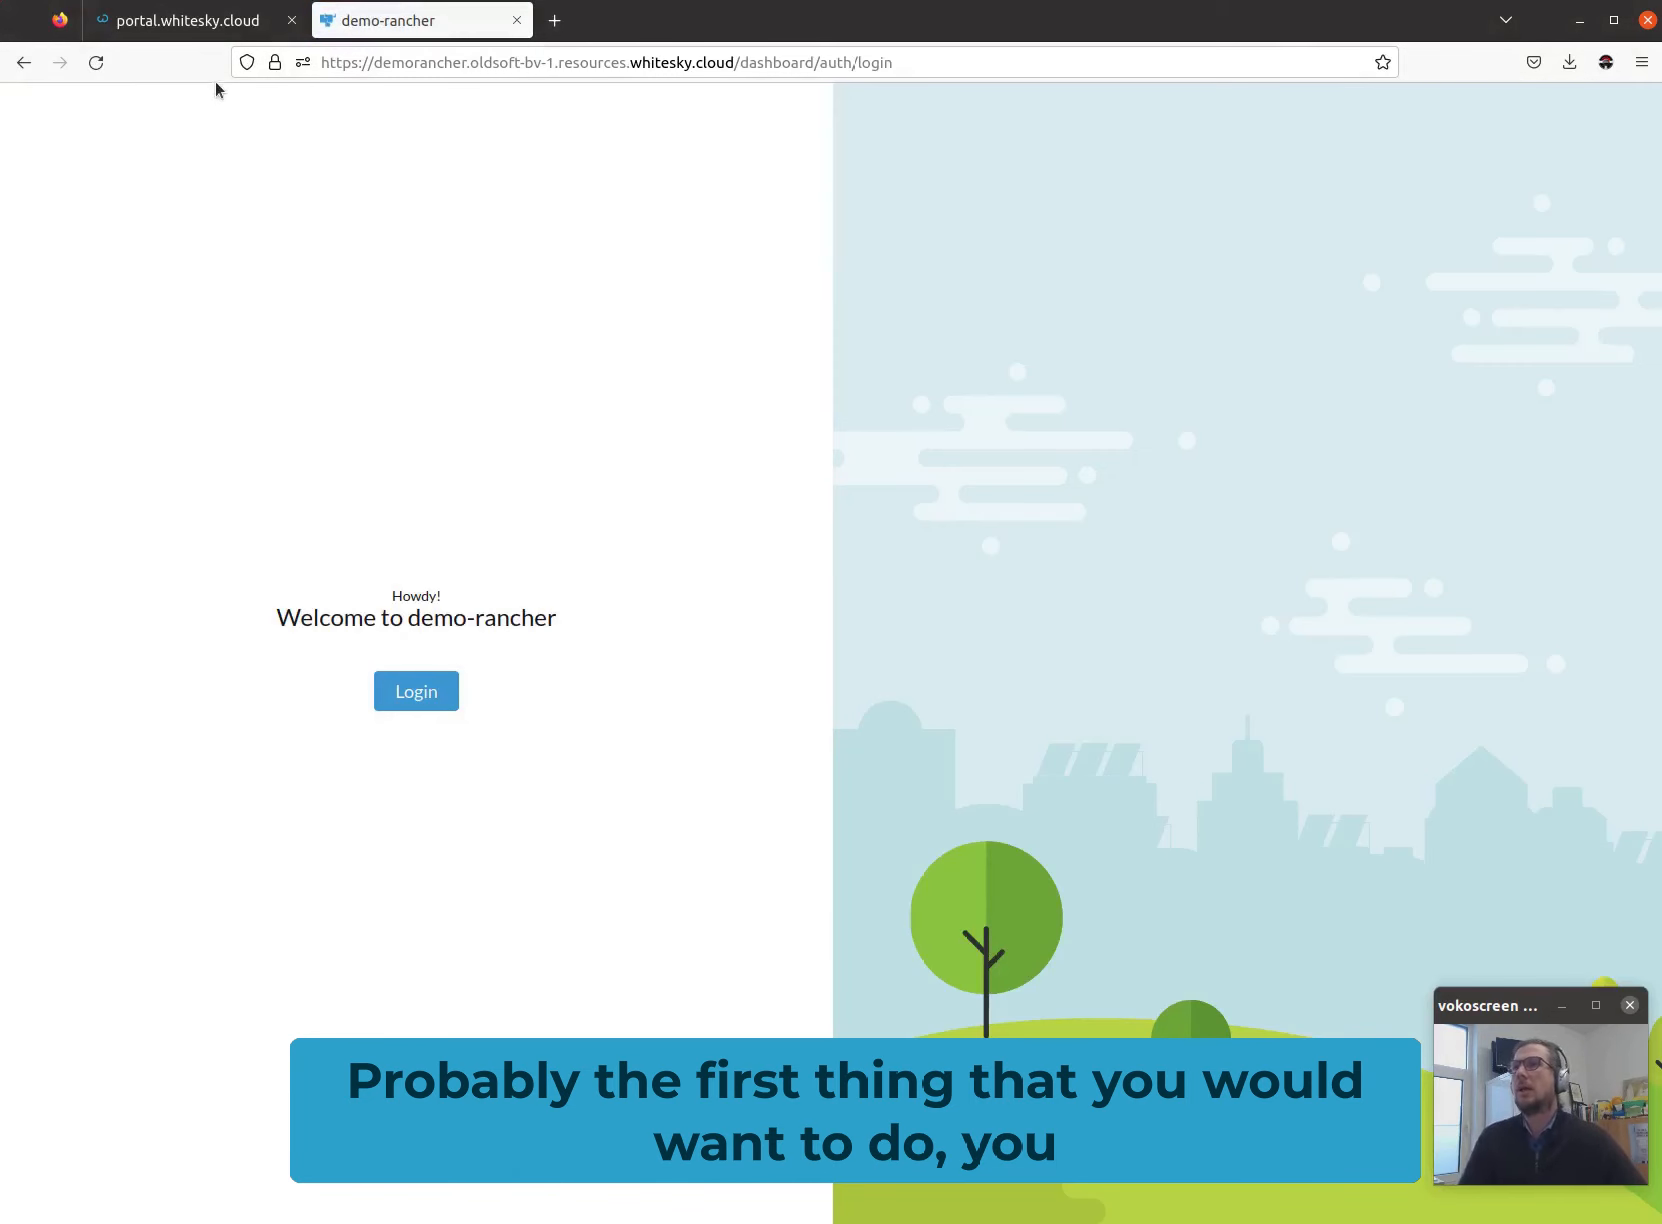
left_click(200, 26)
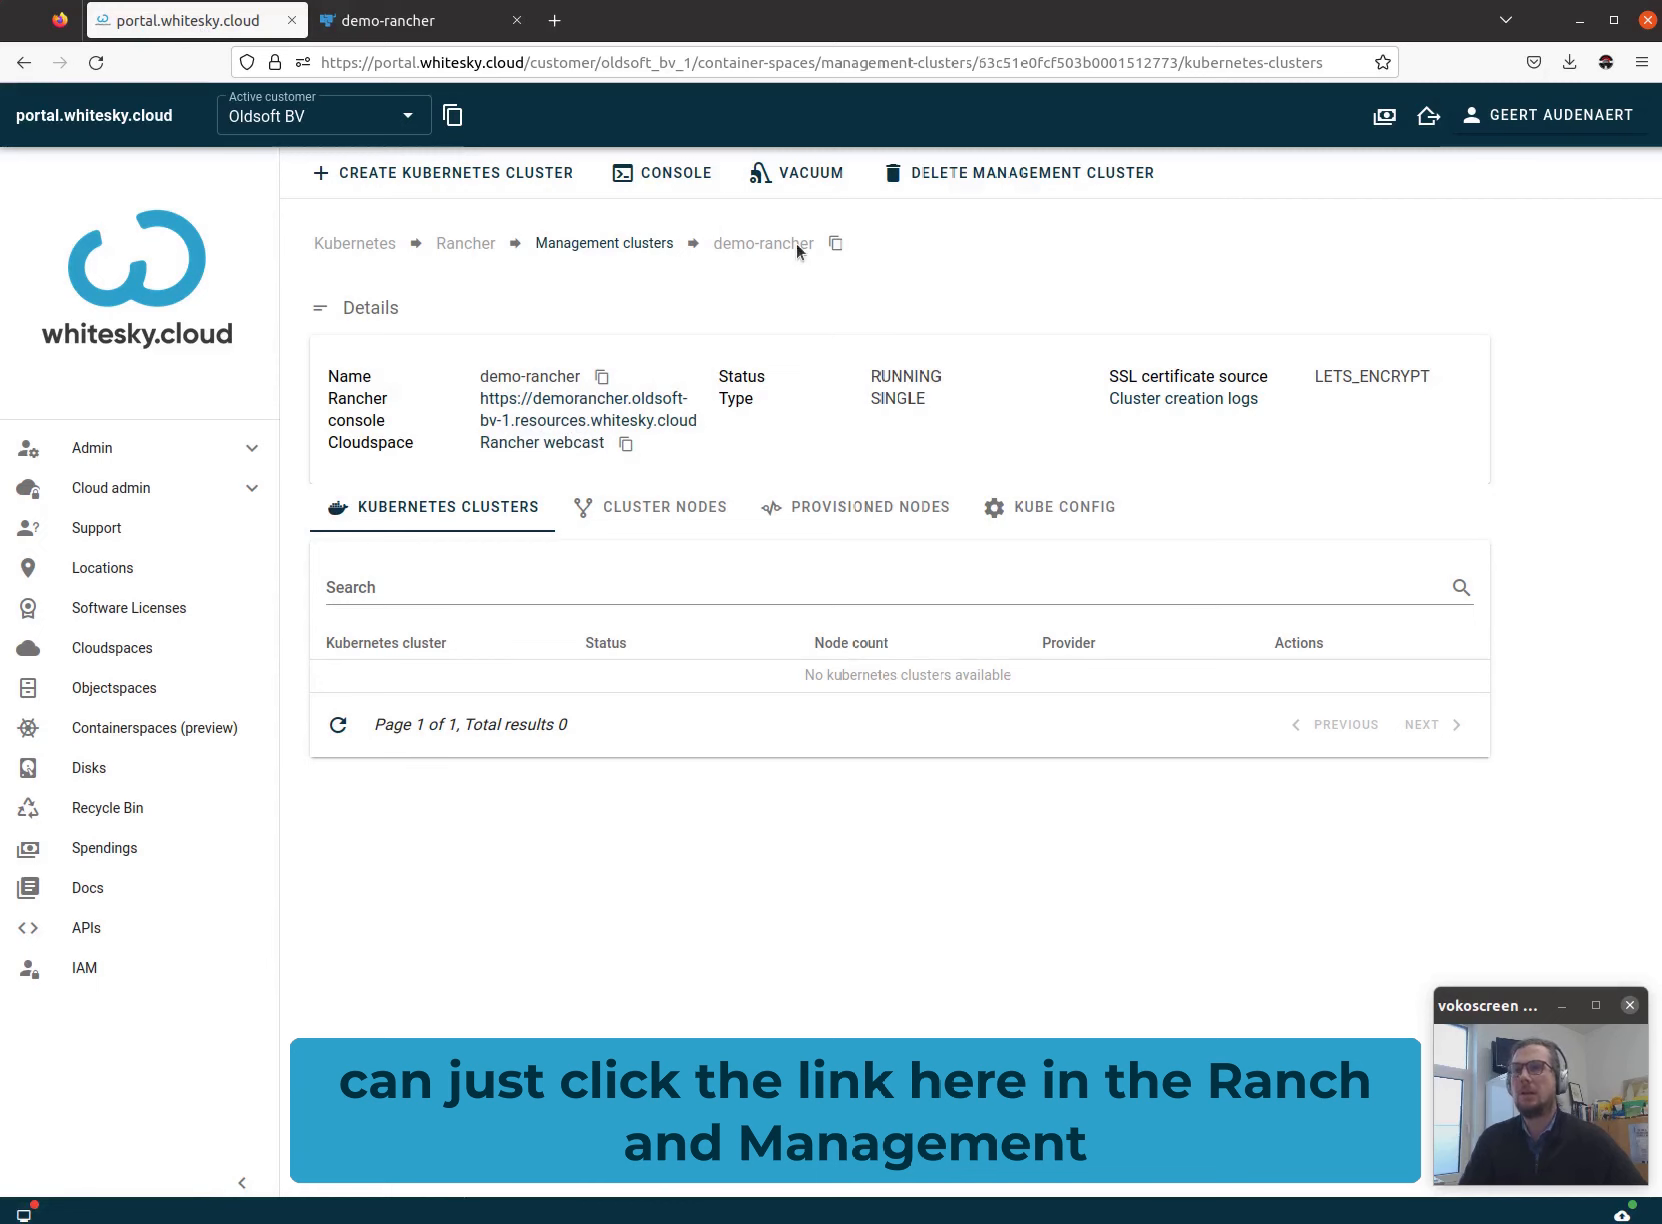
left_click(402, 28)
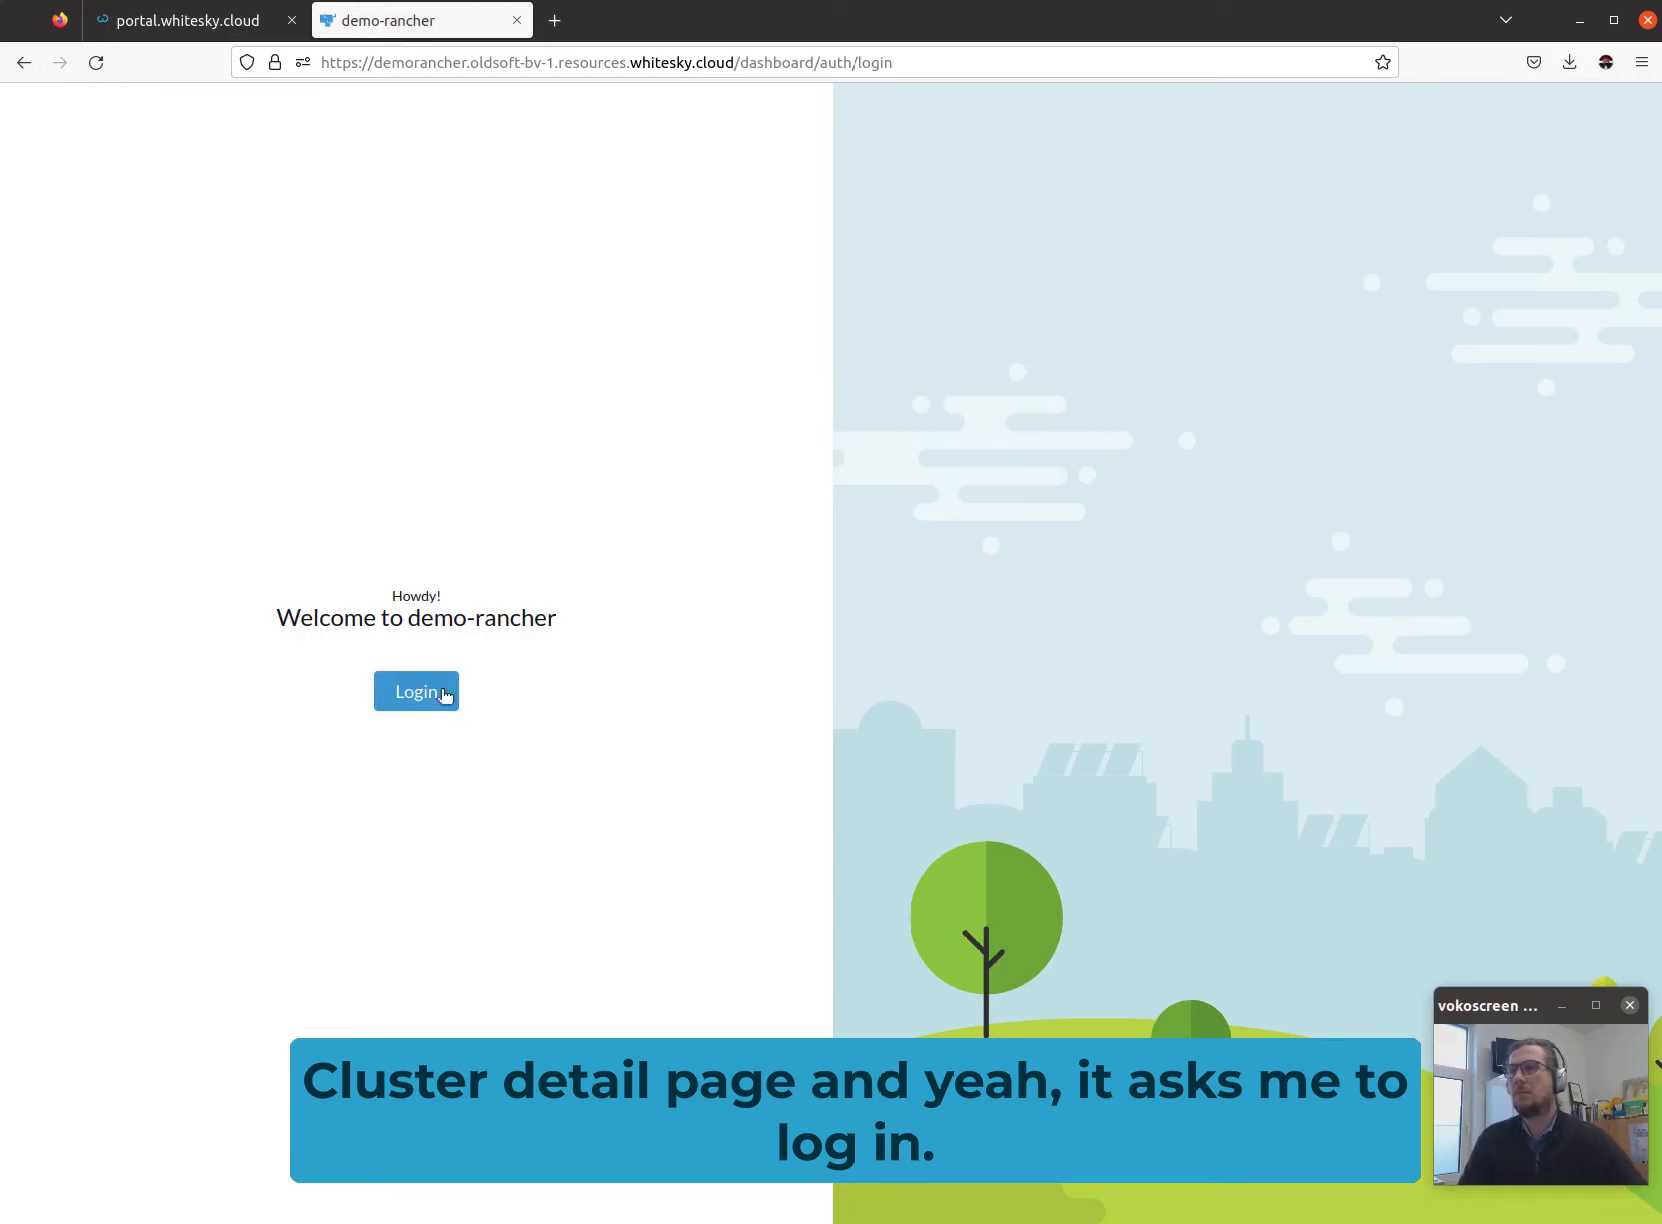
Log in to the Rancher console with the saved cloud credentials and choose the main email address for two-factor verification.
left_click(434, 690)
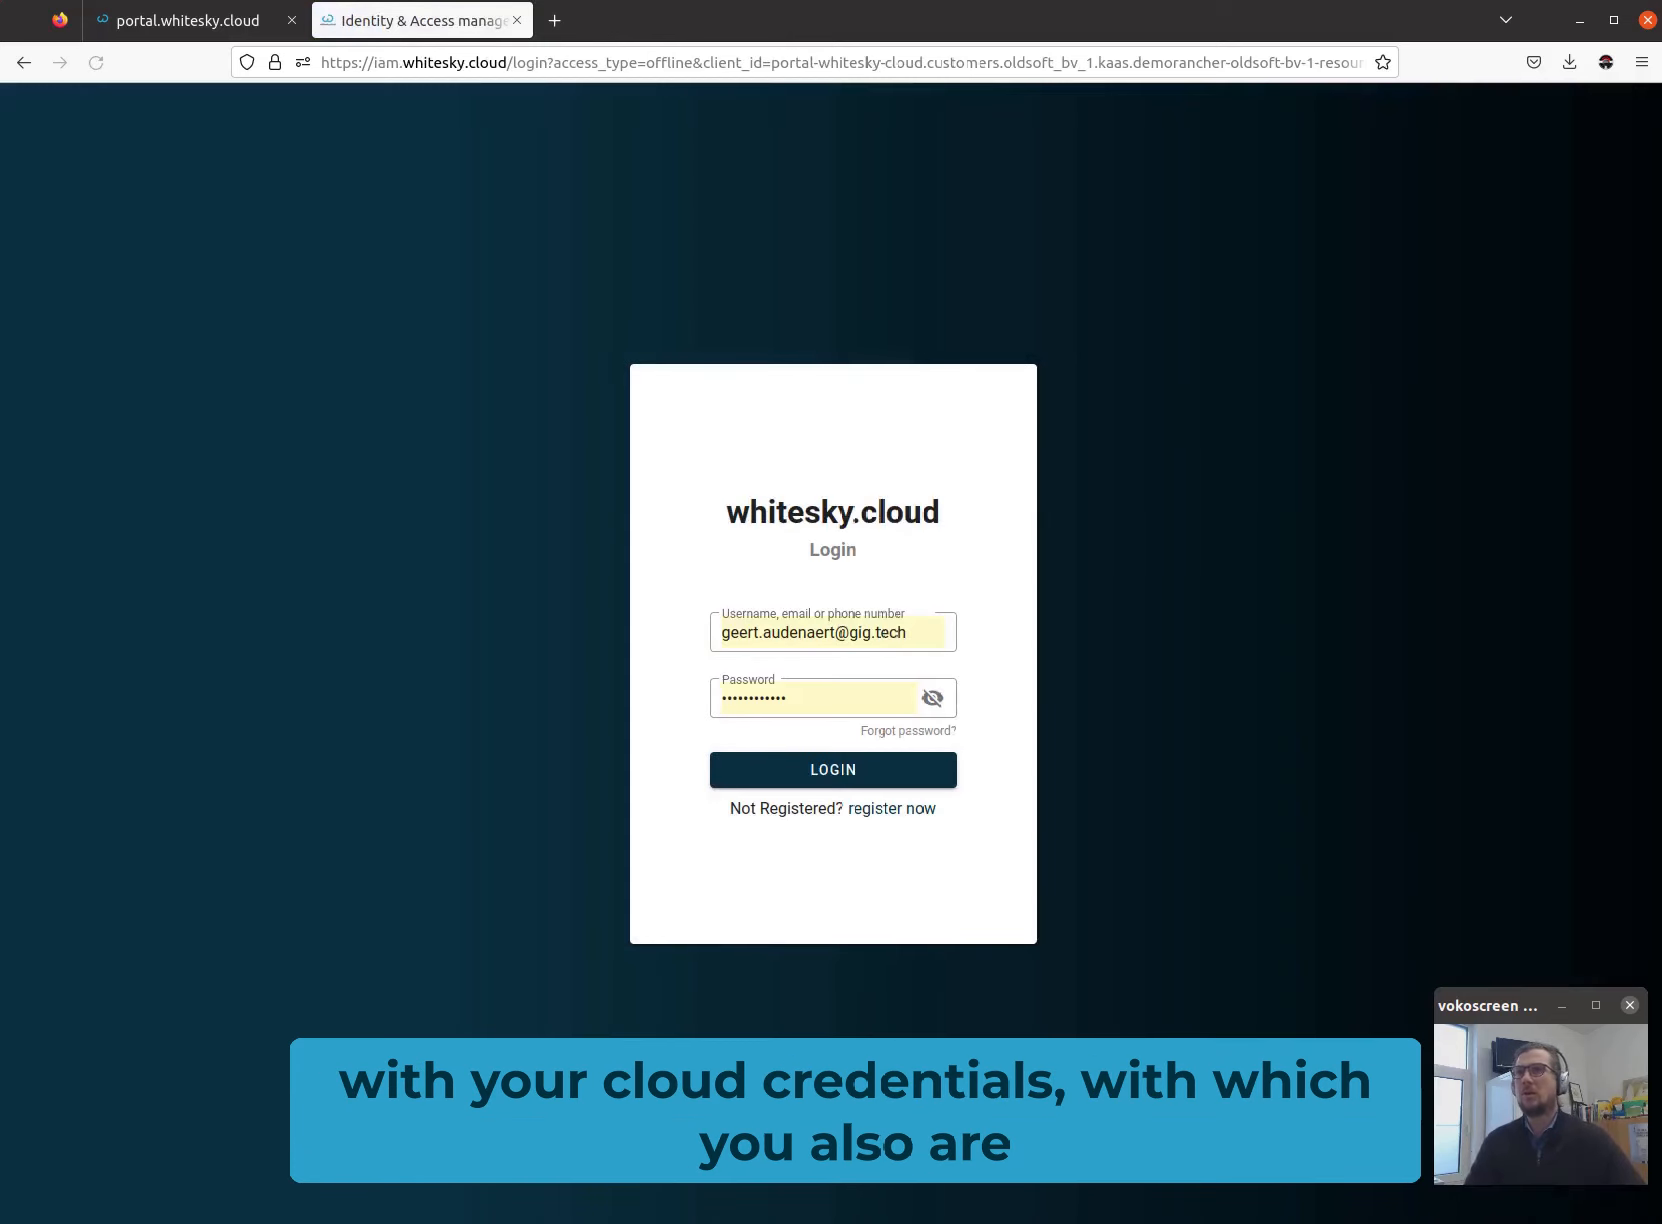
left_click(849, 778)
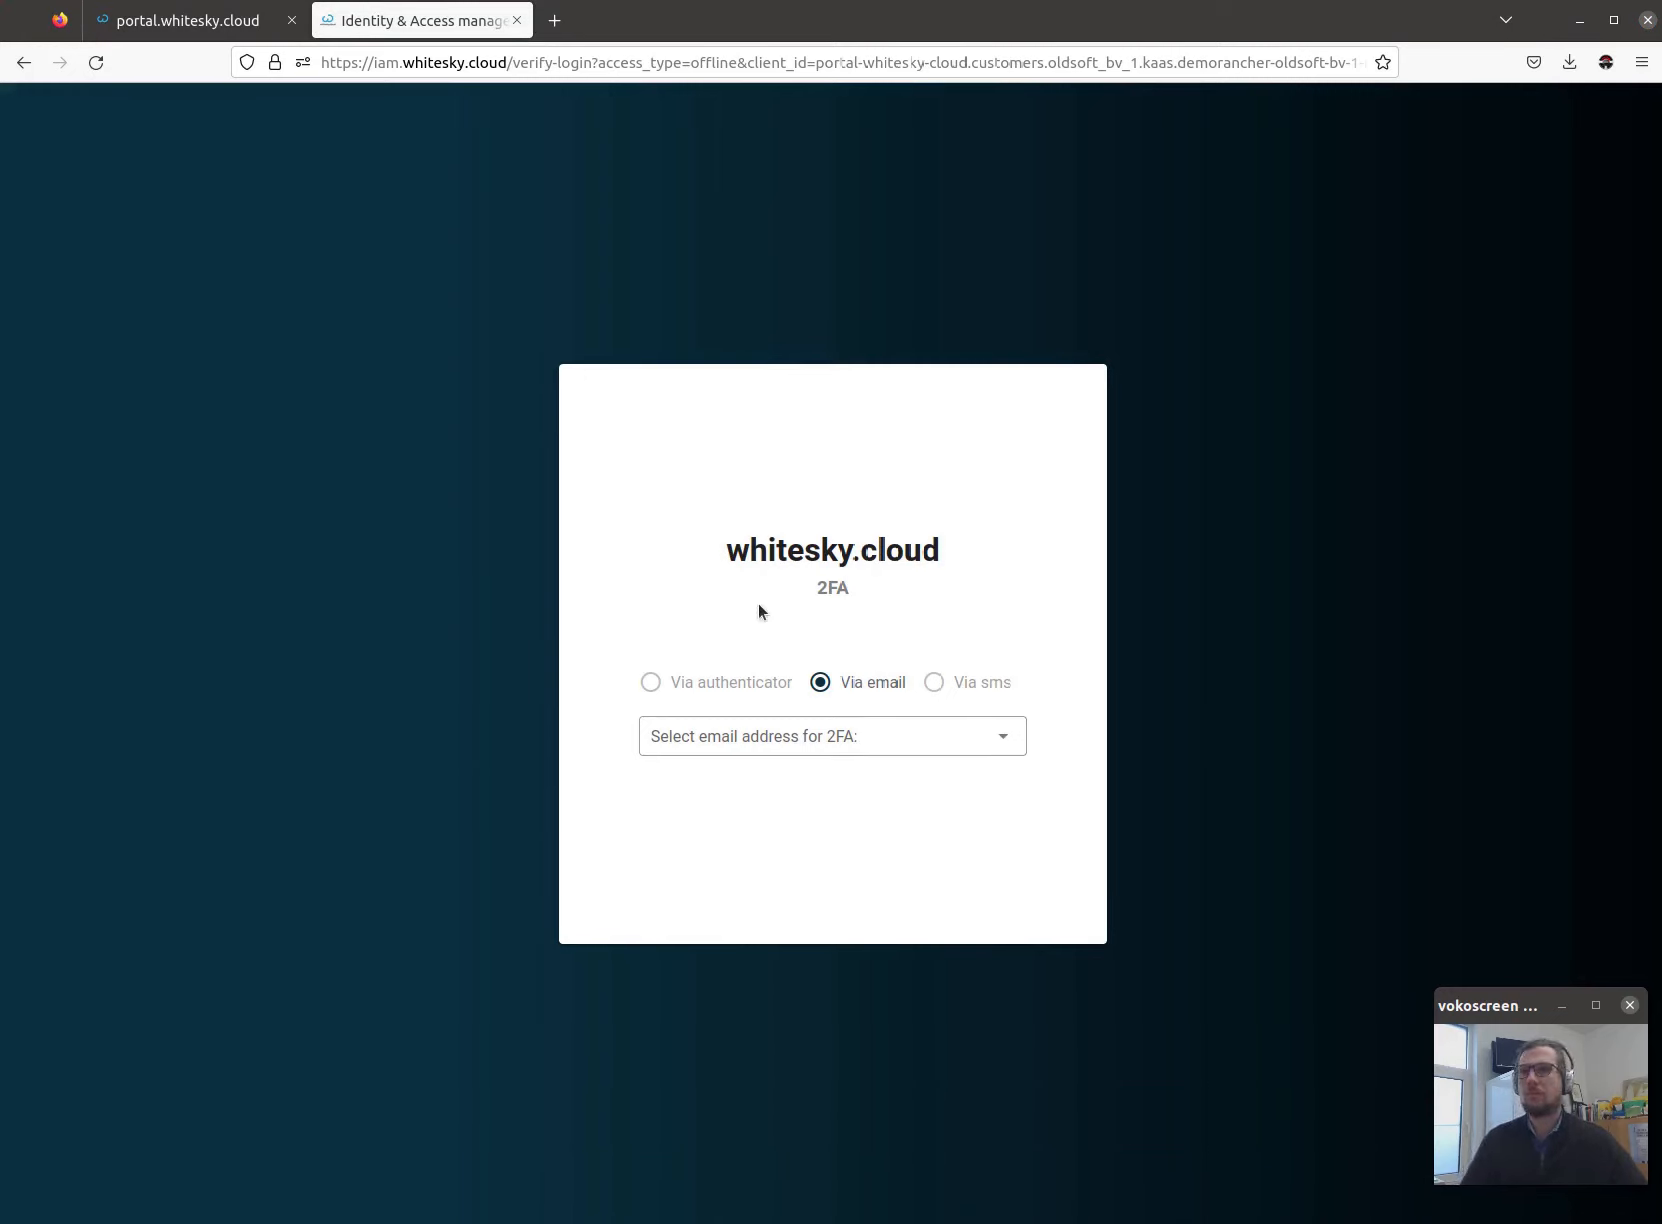
left_click(866, 741)
left_click(790, 760)
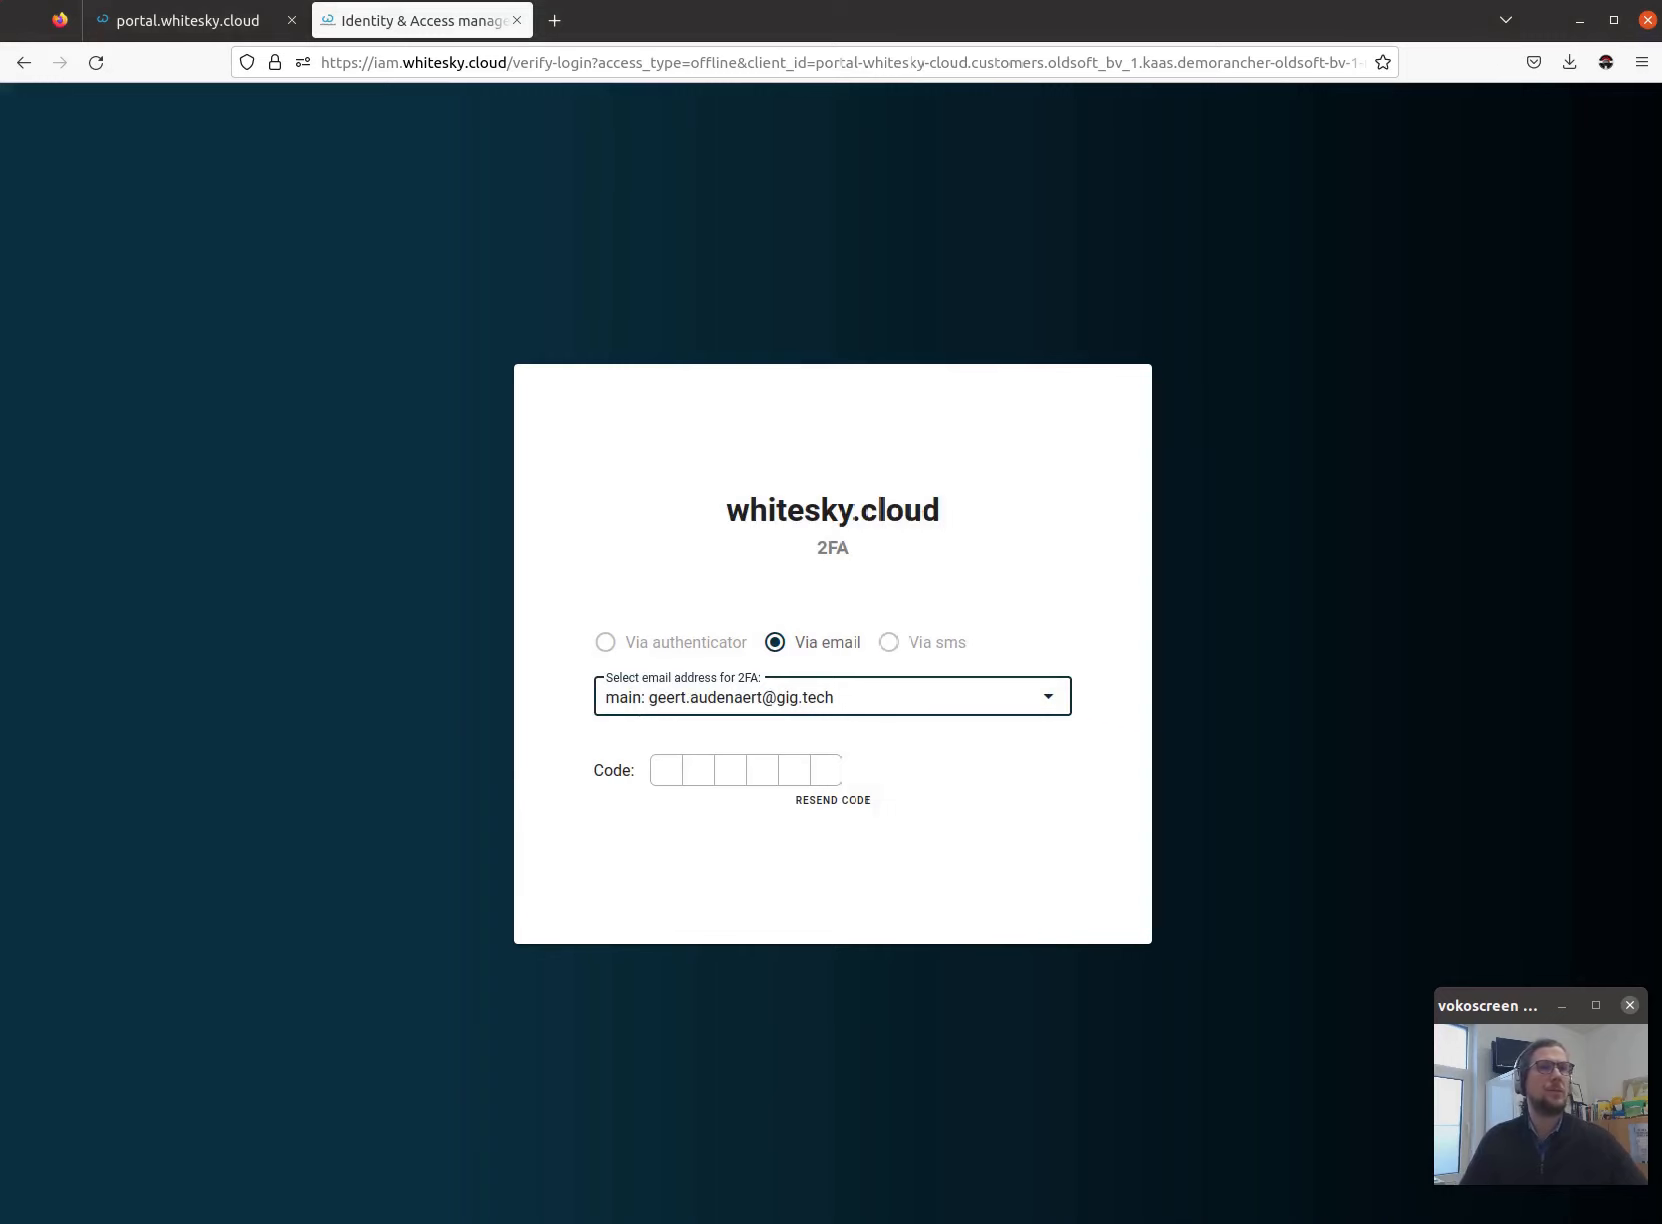
Enter the emailed two-factor verification code and authorize the requested account access.
left_click(655, 767)
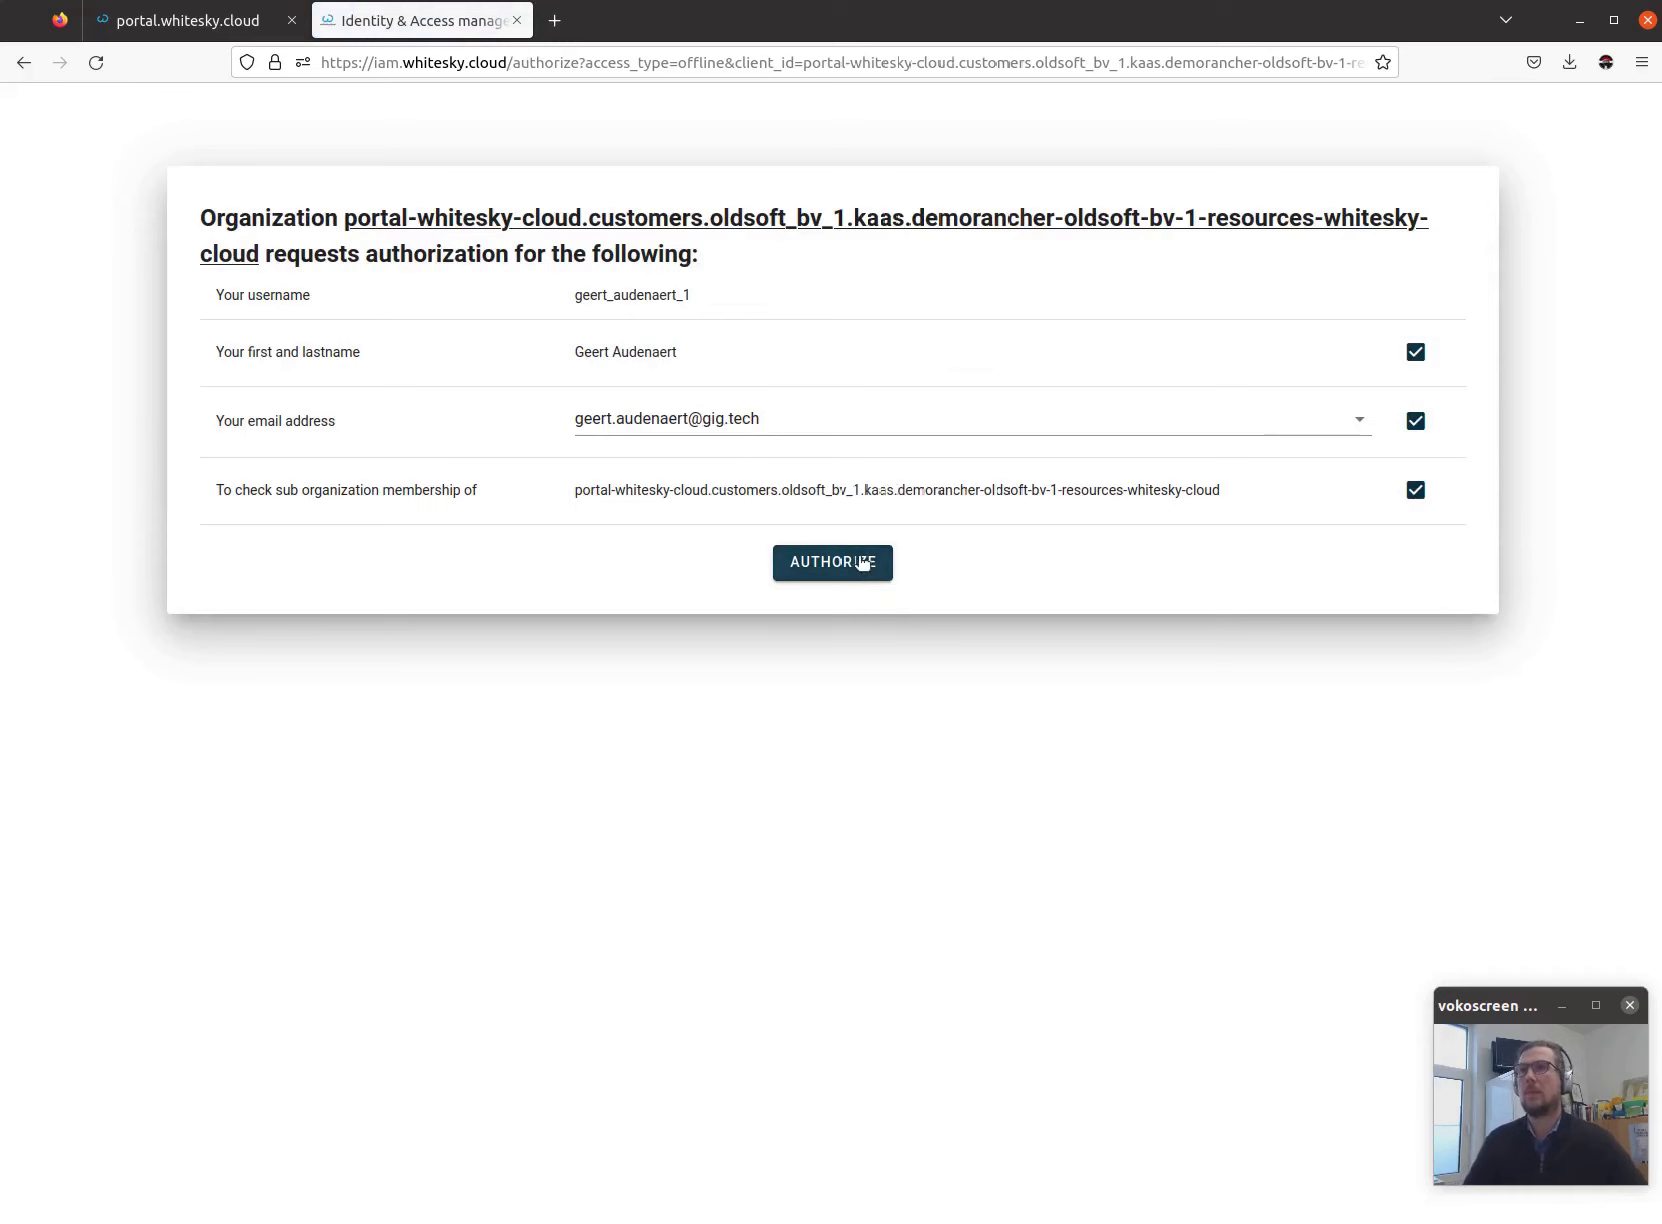
left_click(872, 563)
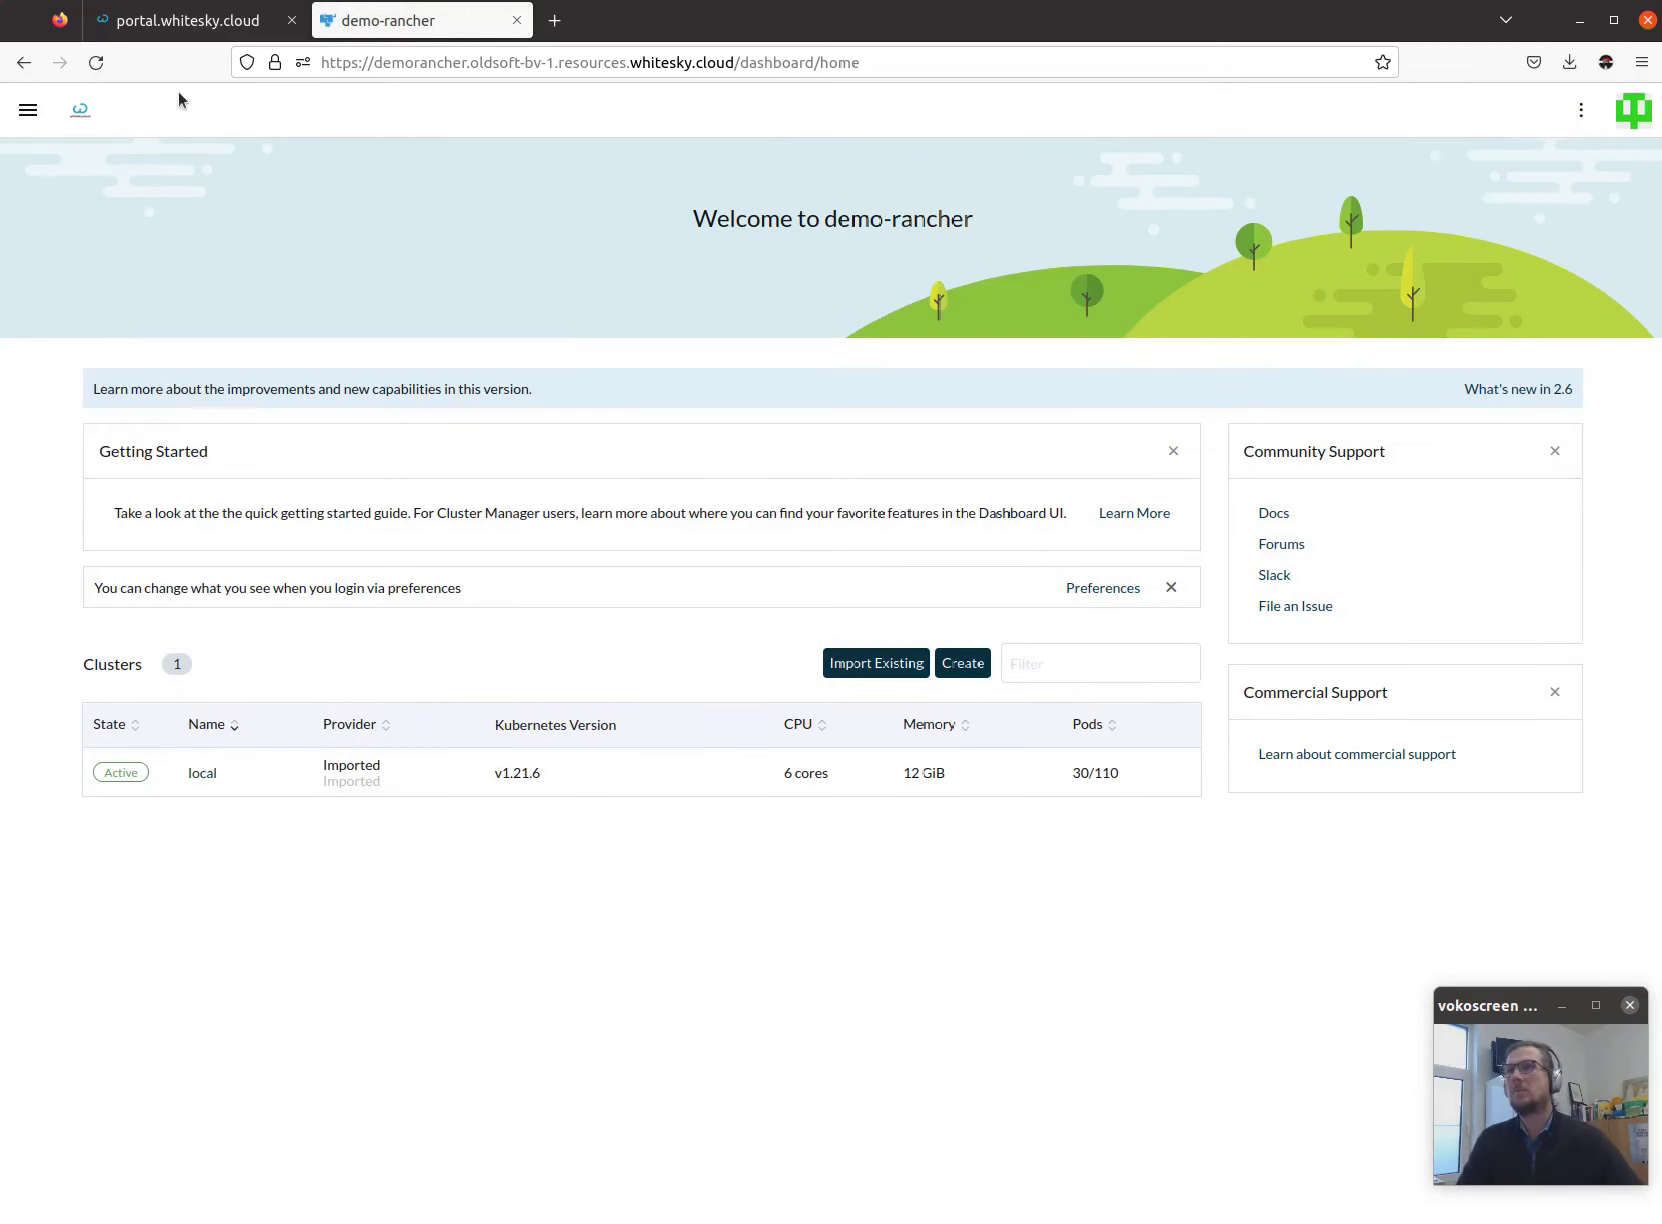
Check who issued the Rancher console's certificate and highlight the domain in its address.
mouse_move(275, 73)
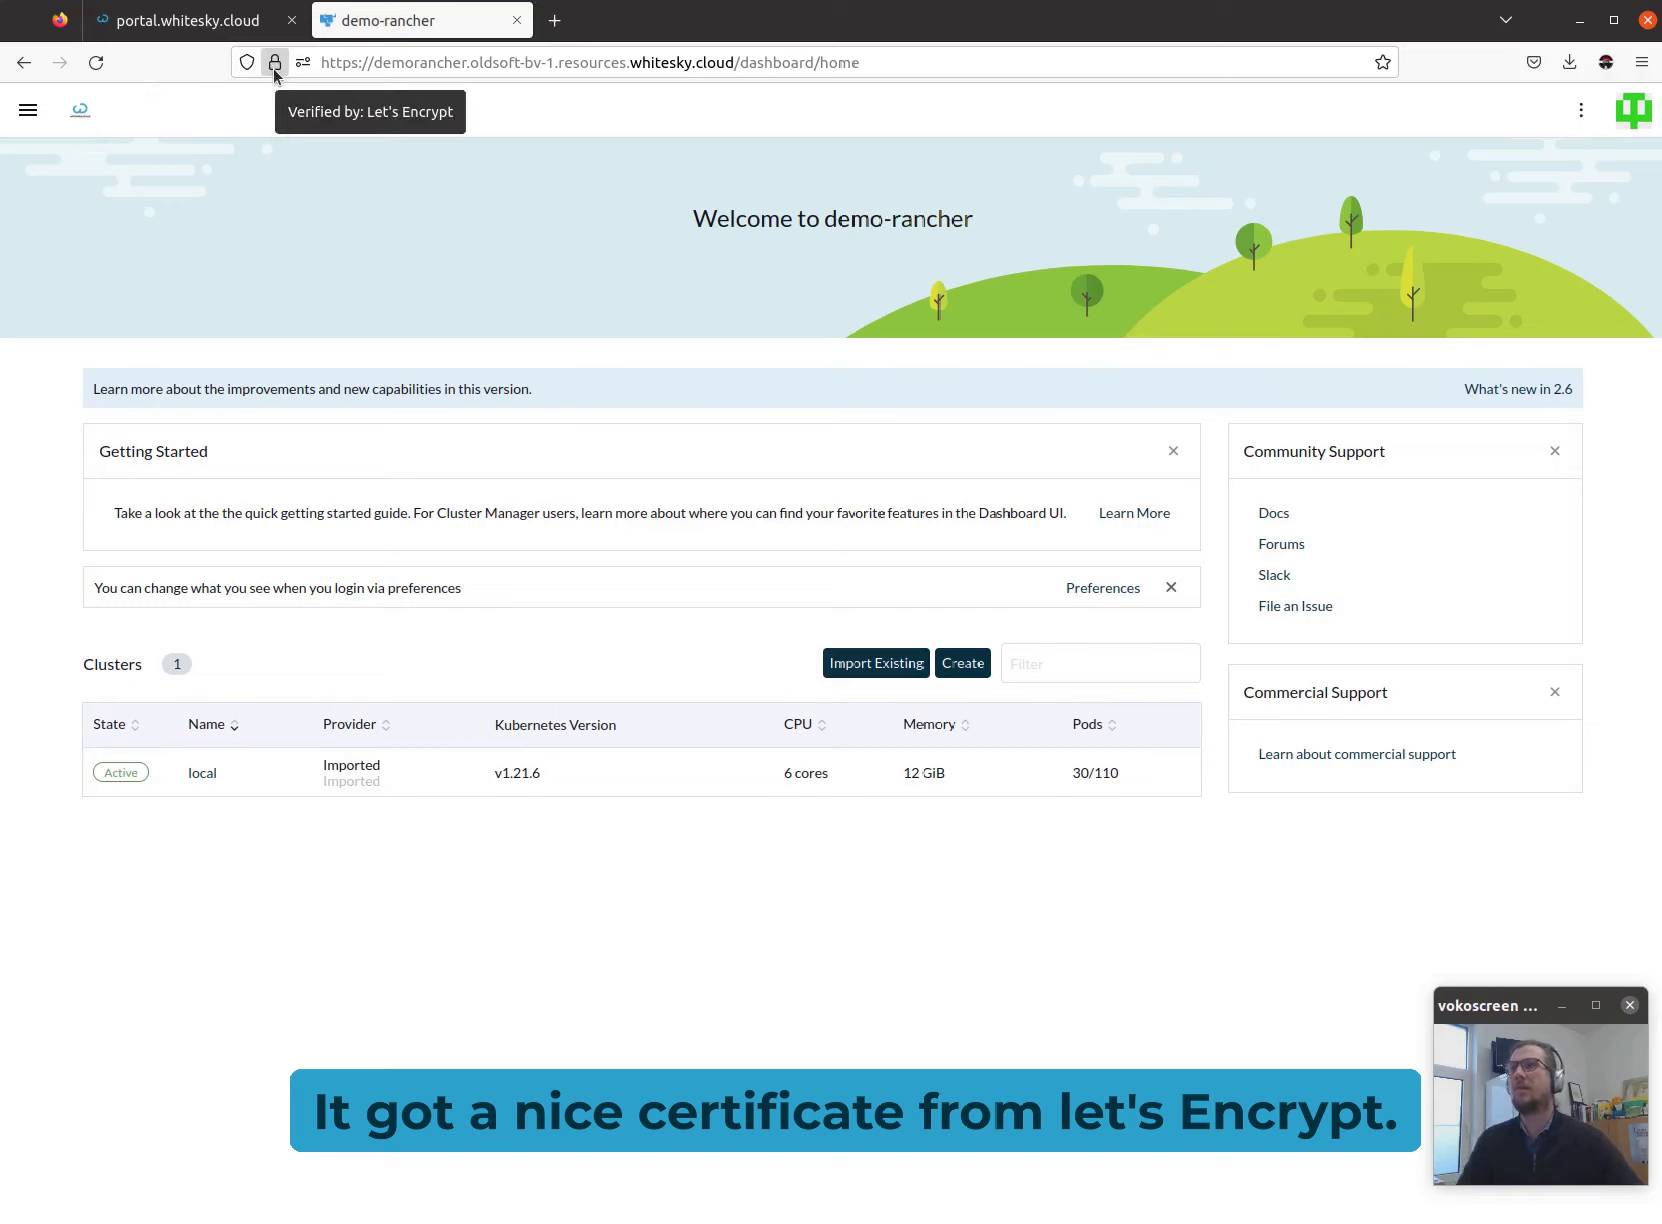
left_click_drag(372, 62, 729, 47)
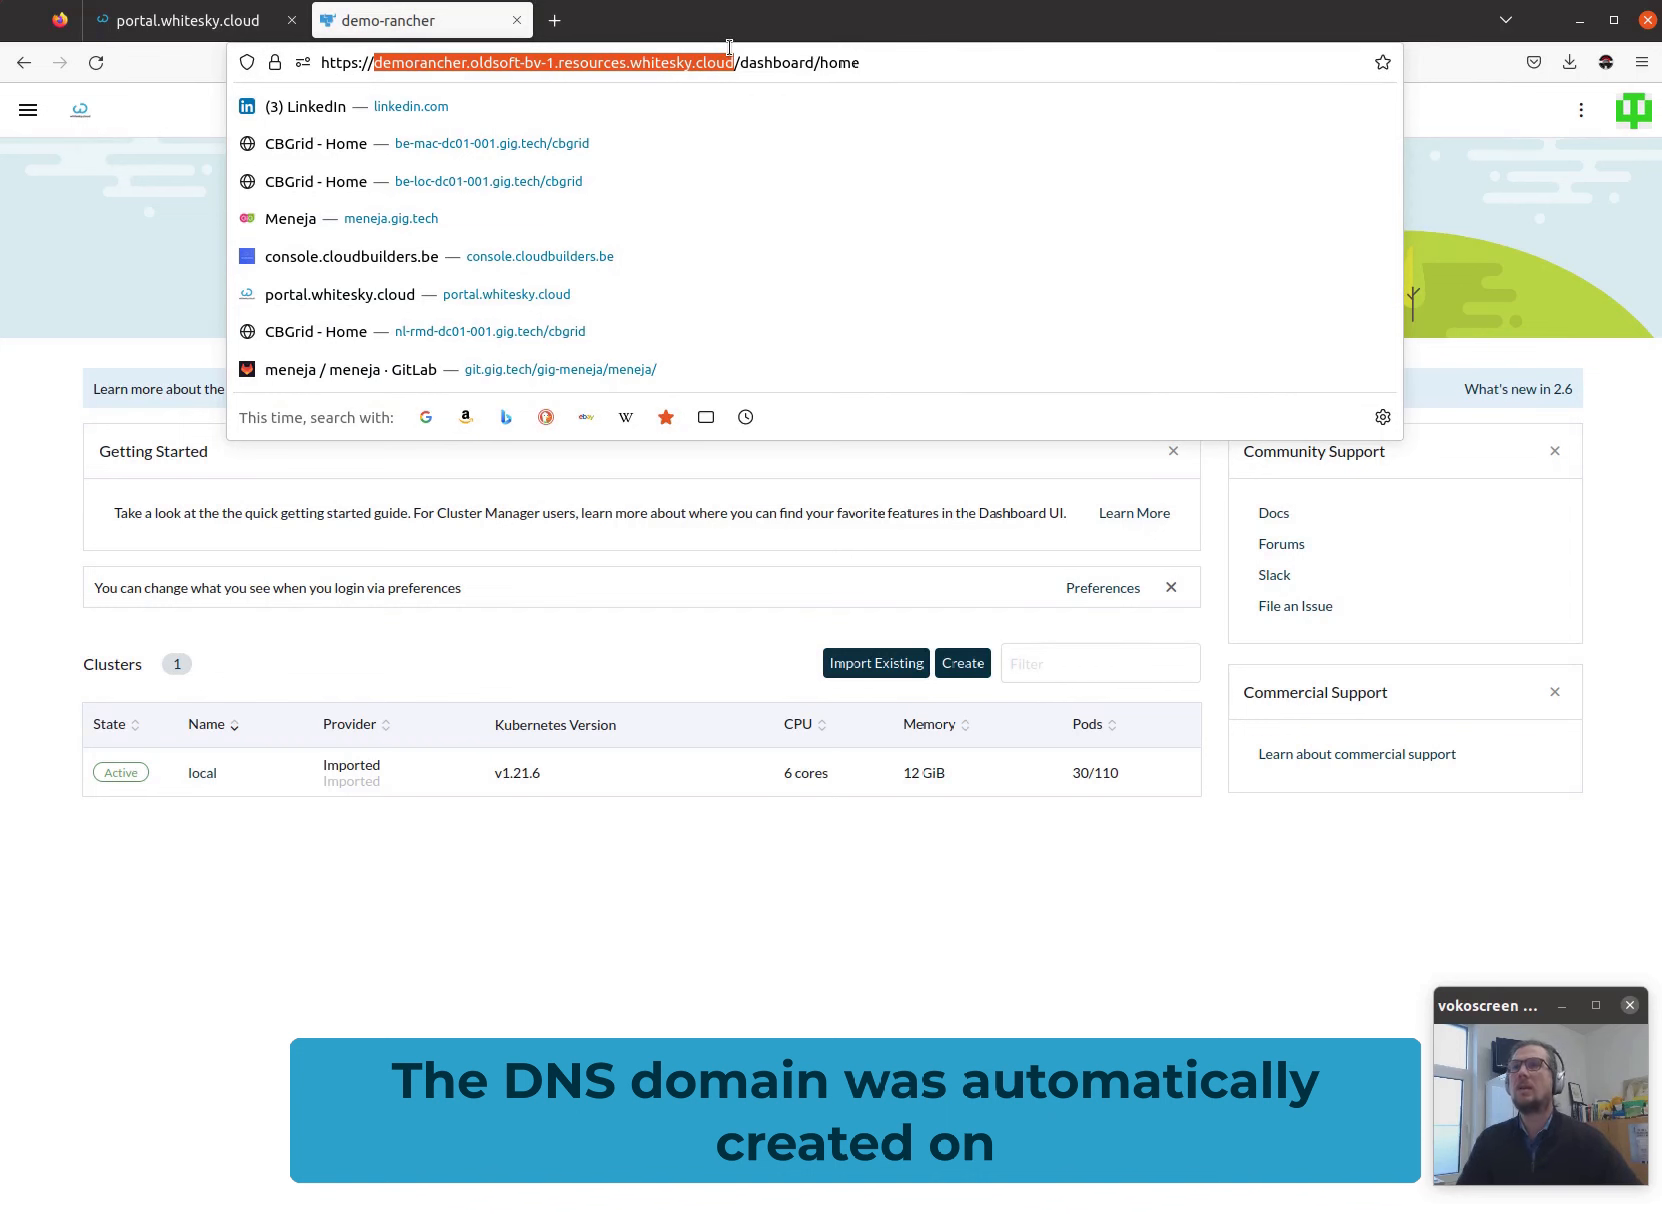
left_click(478, 95)
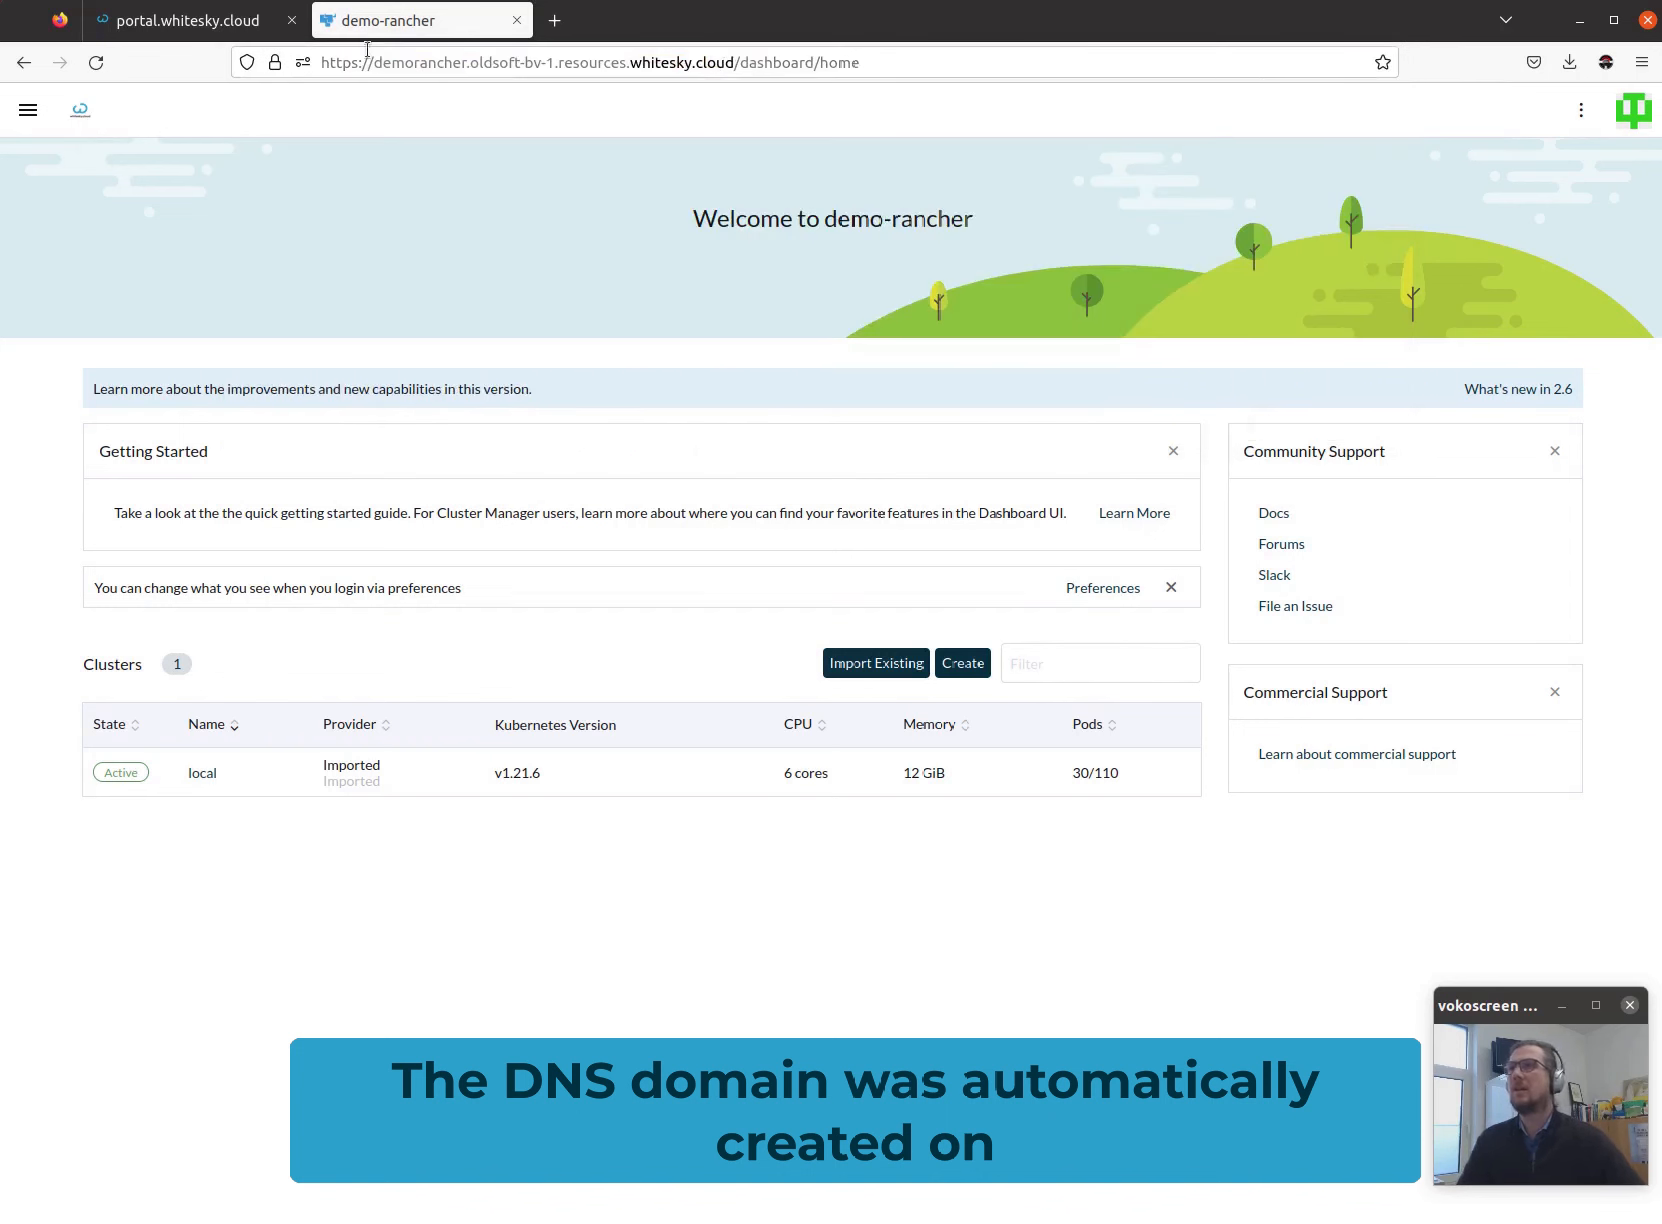
Return to the whitesky.cloud portal and view the virtual machines in the Rancher webcast cloudspace.
left_click(214, 24)
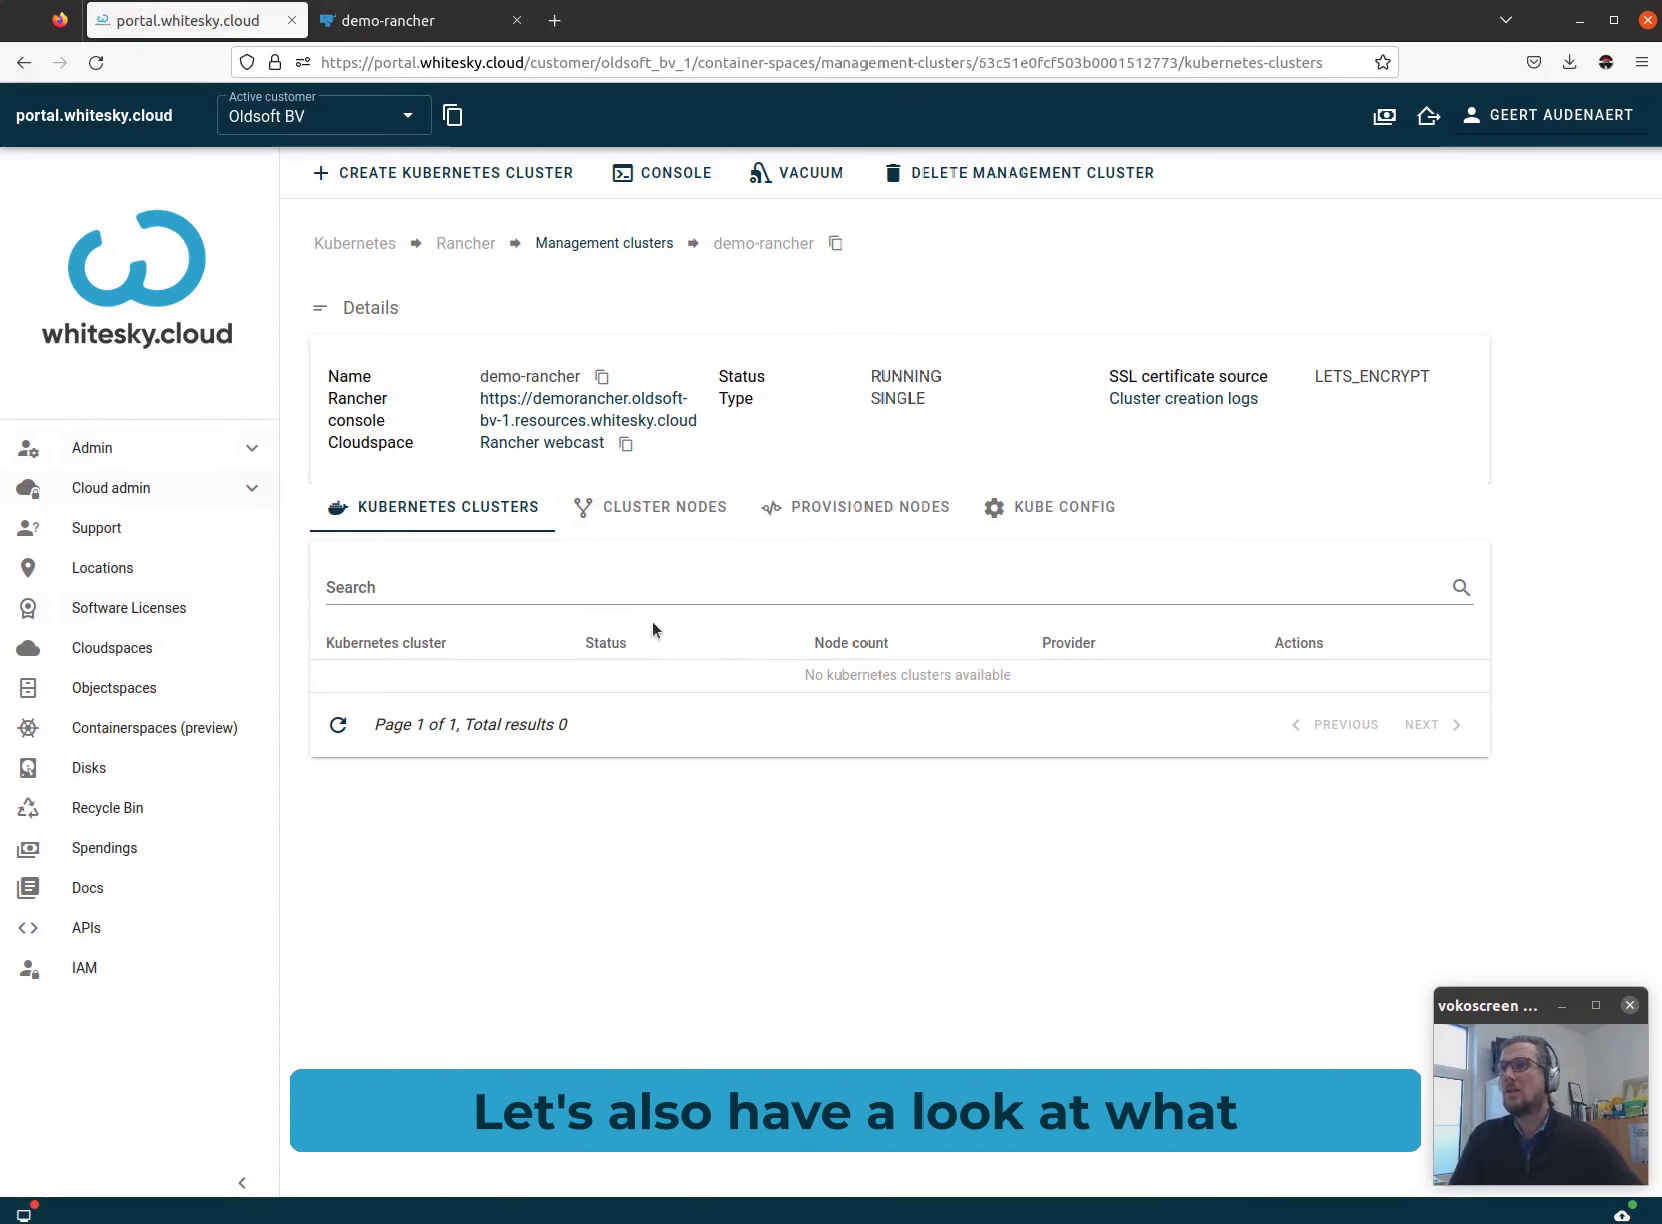
left_click(138, 694)
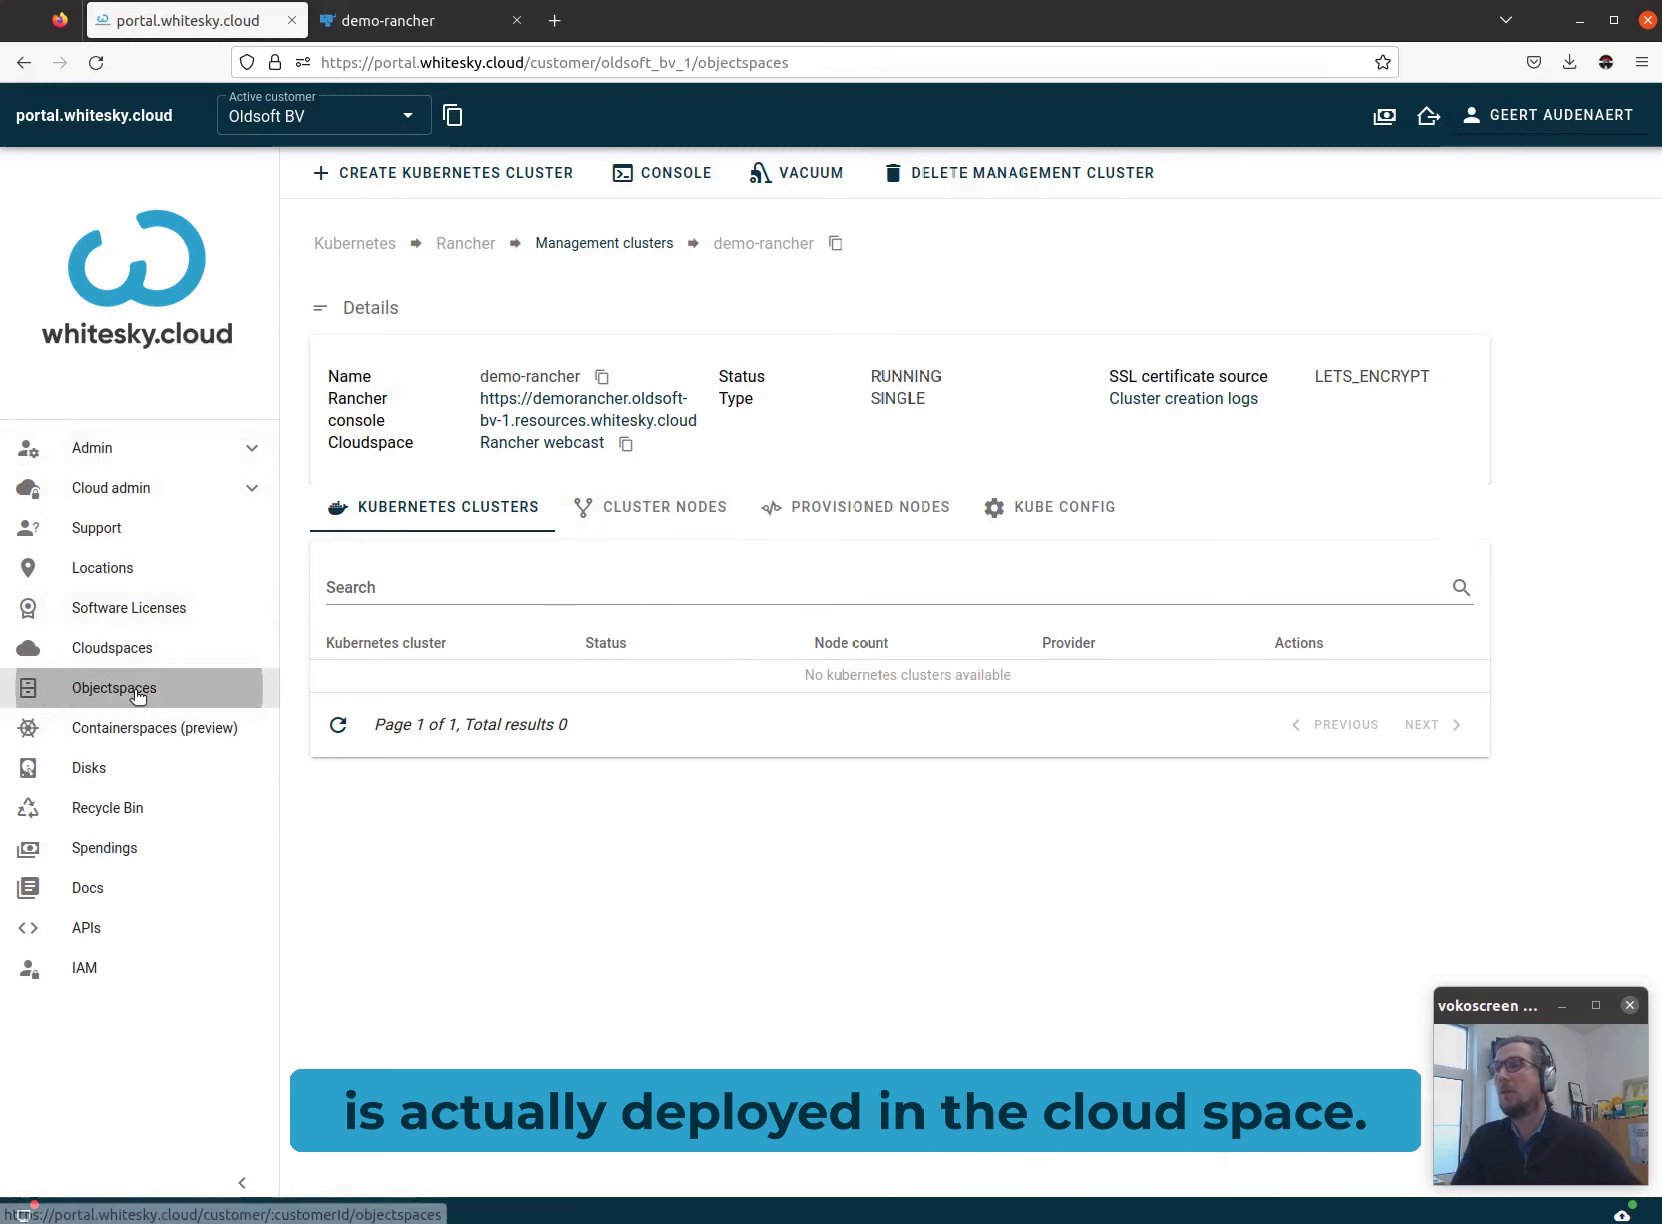
left_click(142, 652)
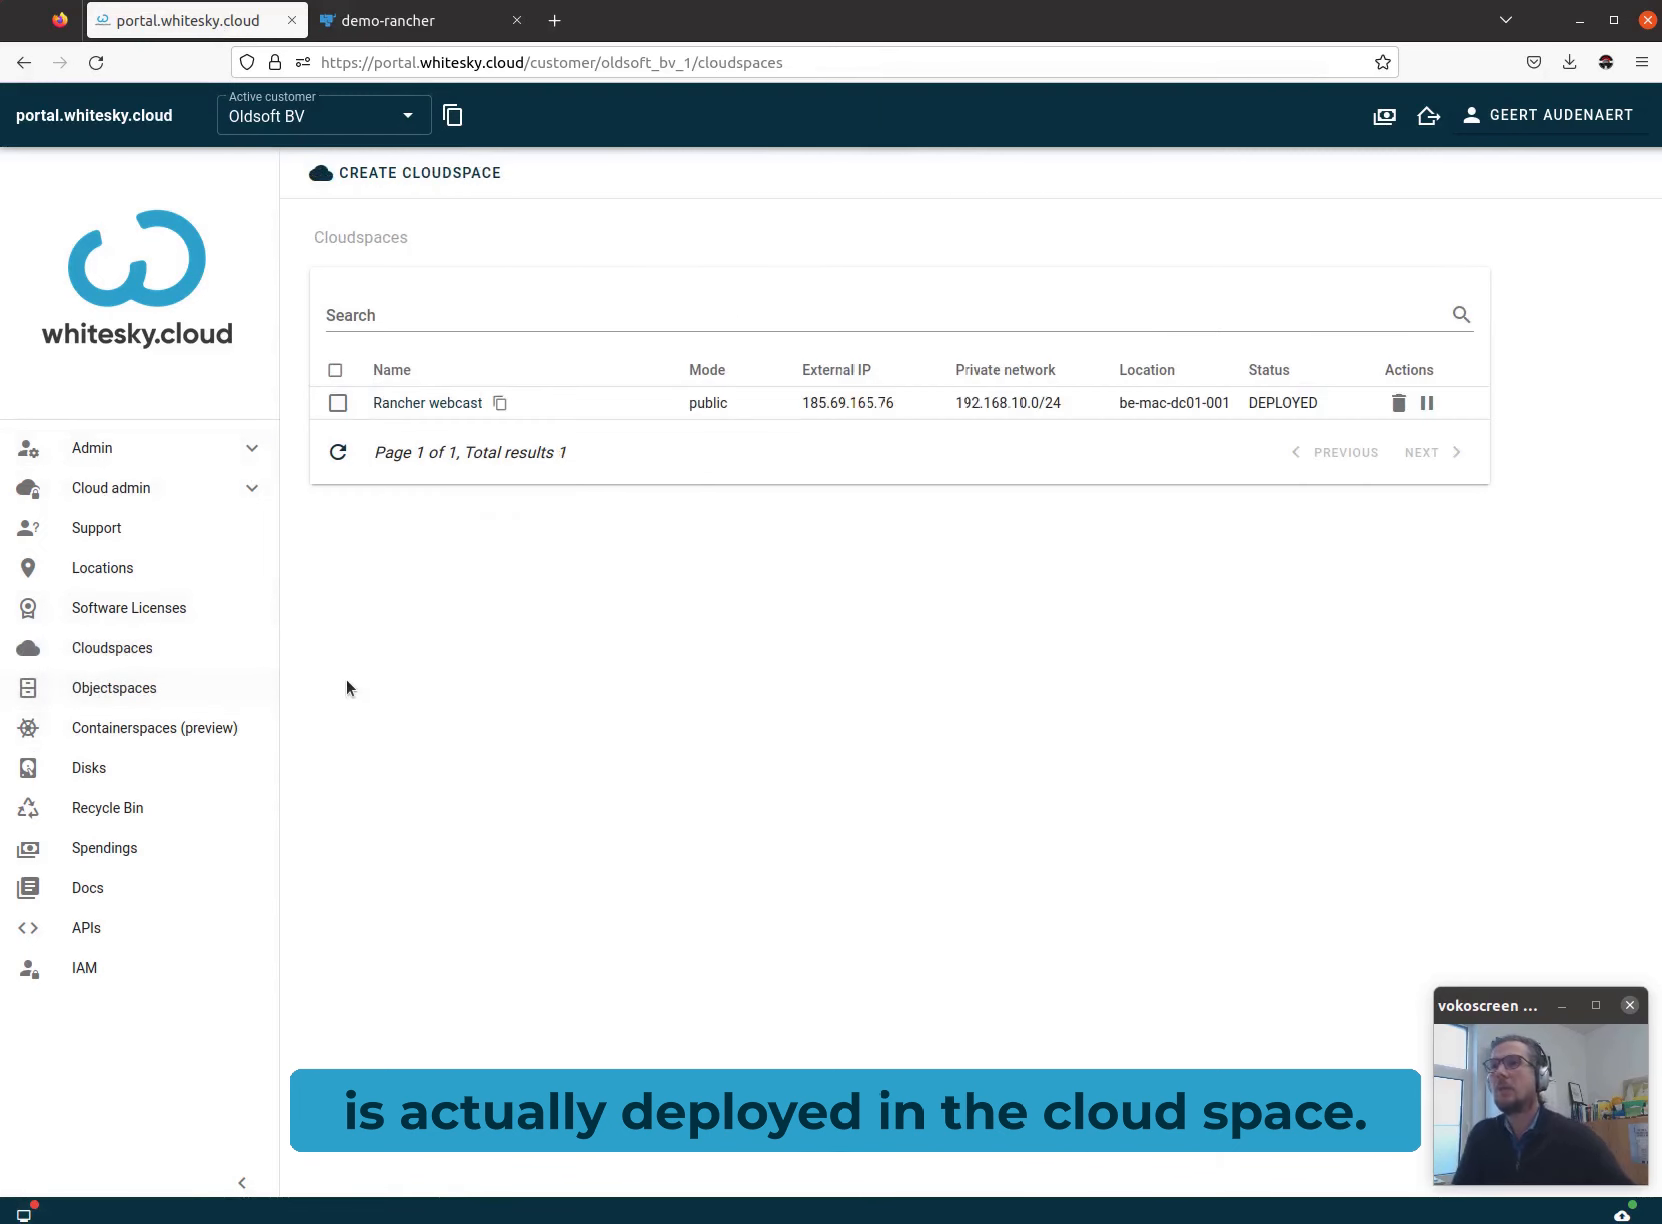
left_click(429, 404)
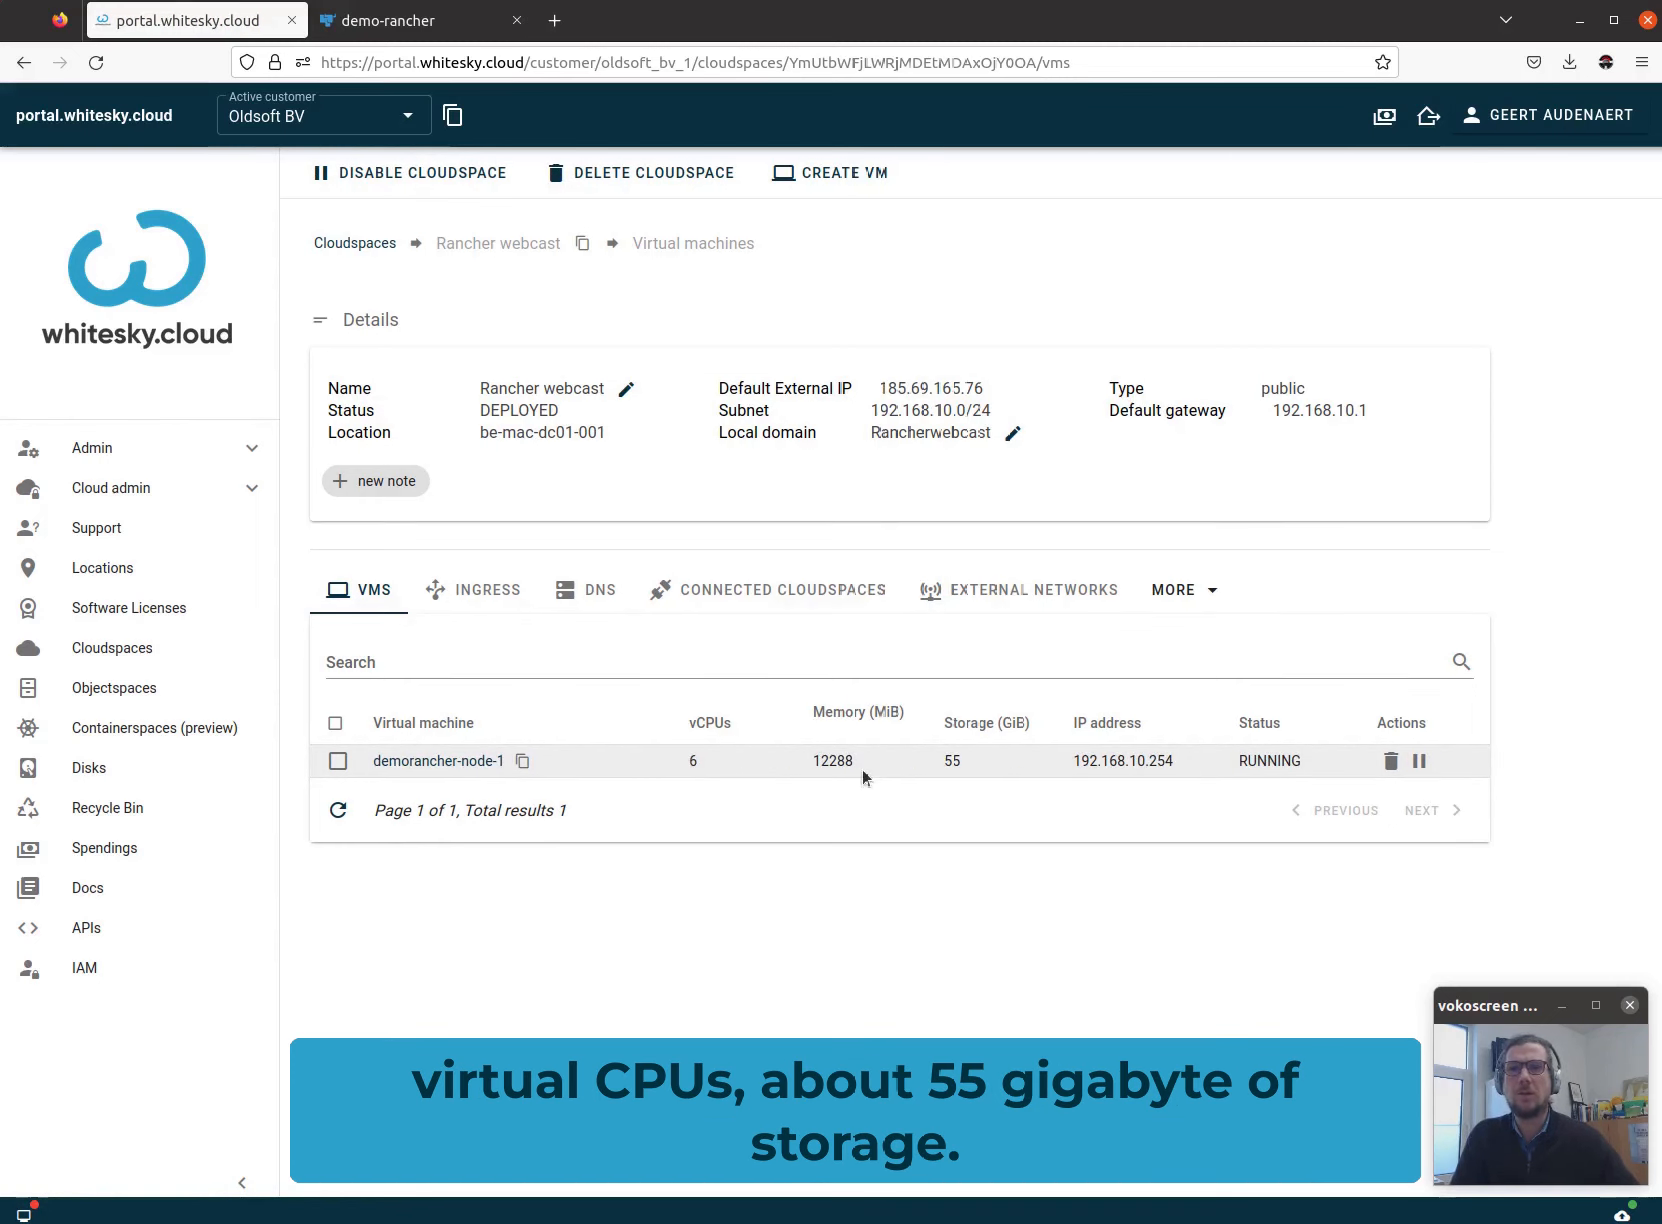
Inspect the hosts in the demo-rancher-server-pool and the load balancers in the Rancher webcast cloudspace's ingress configuration.
left_click(480, 596)
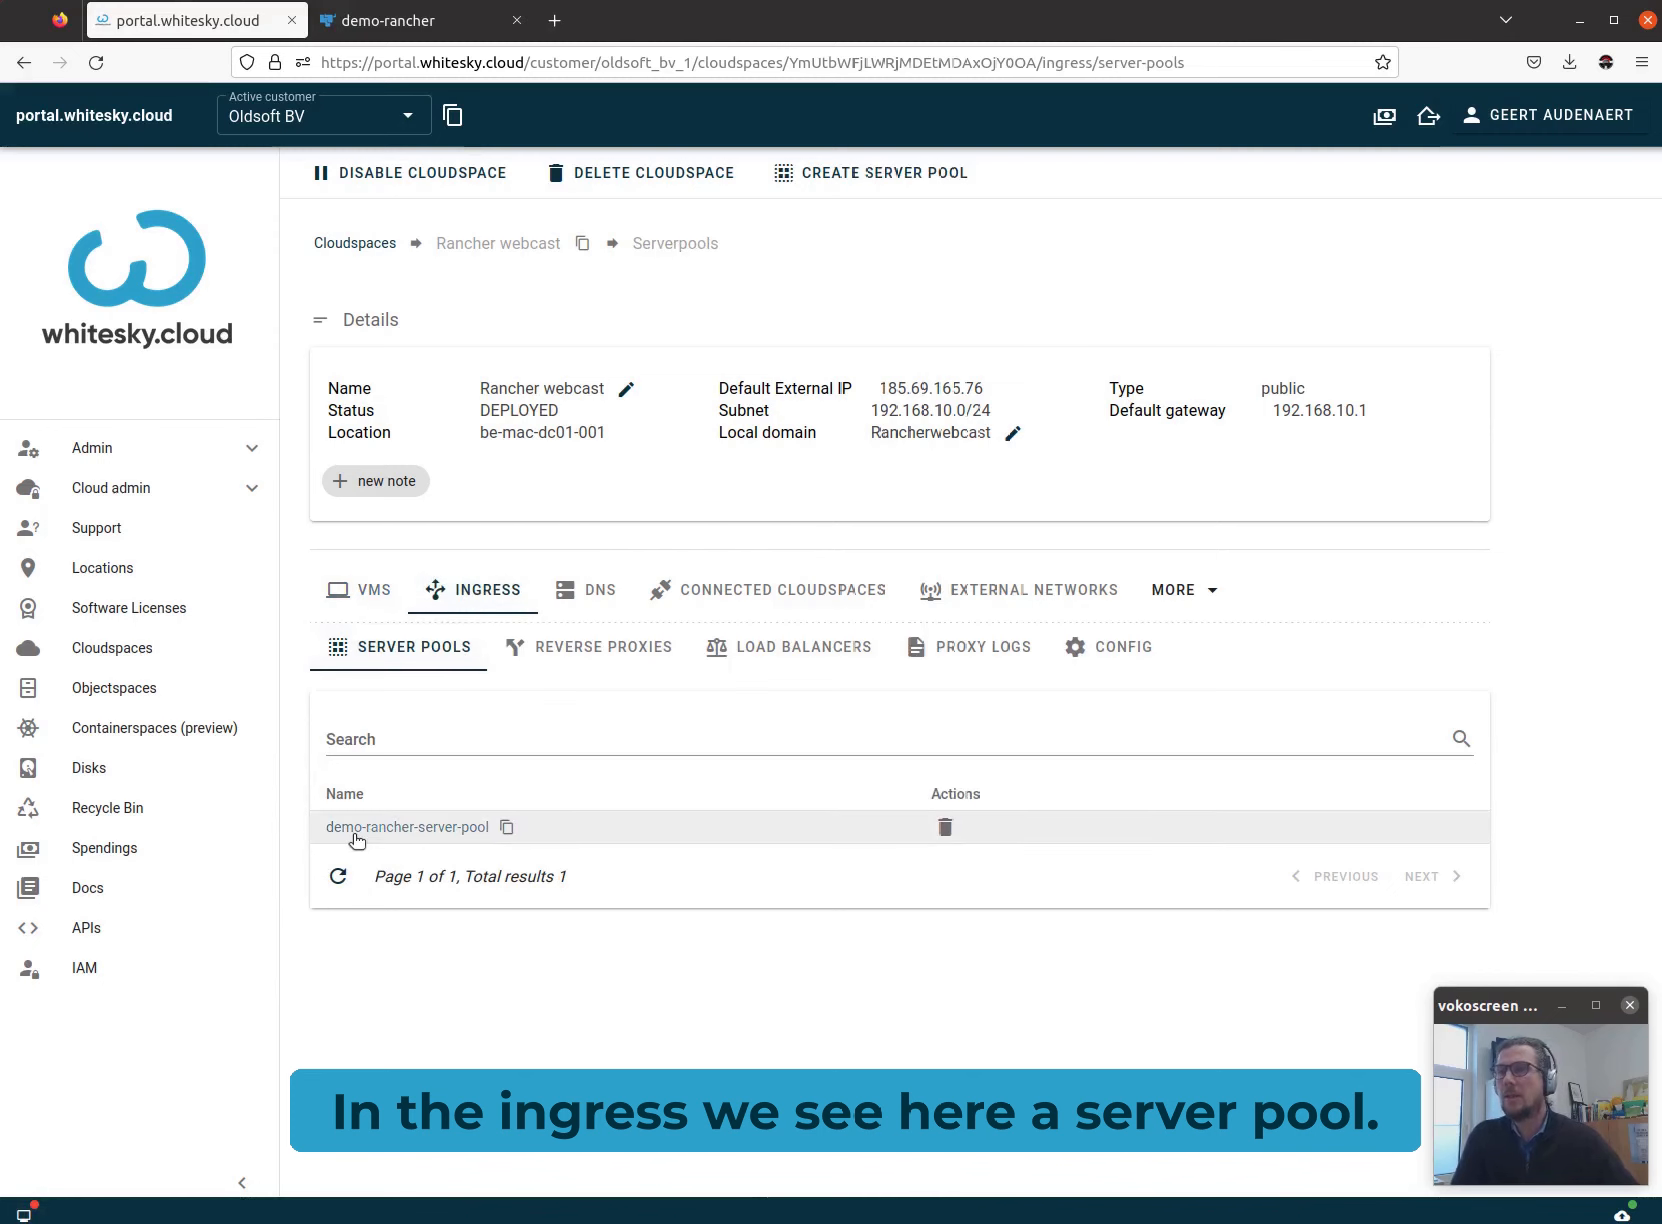
left_click(430, 828)
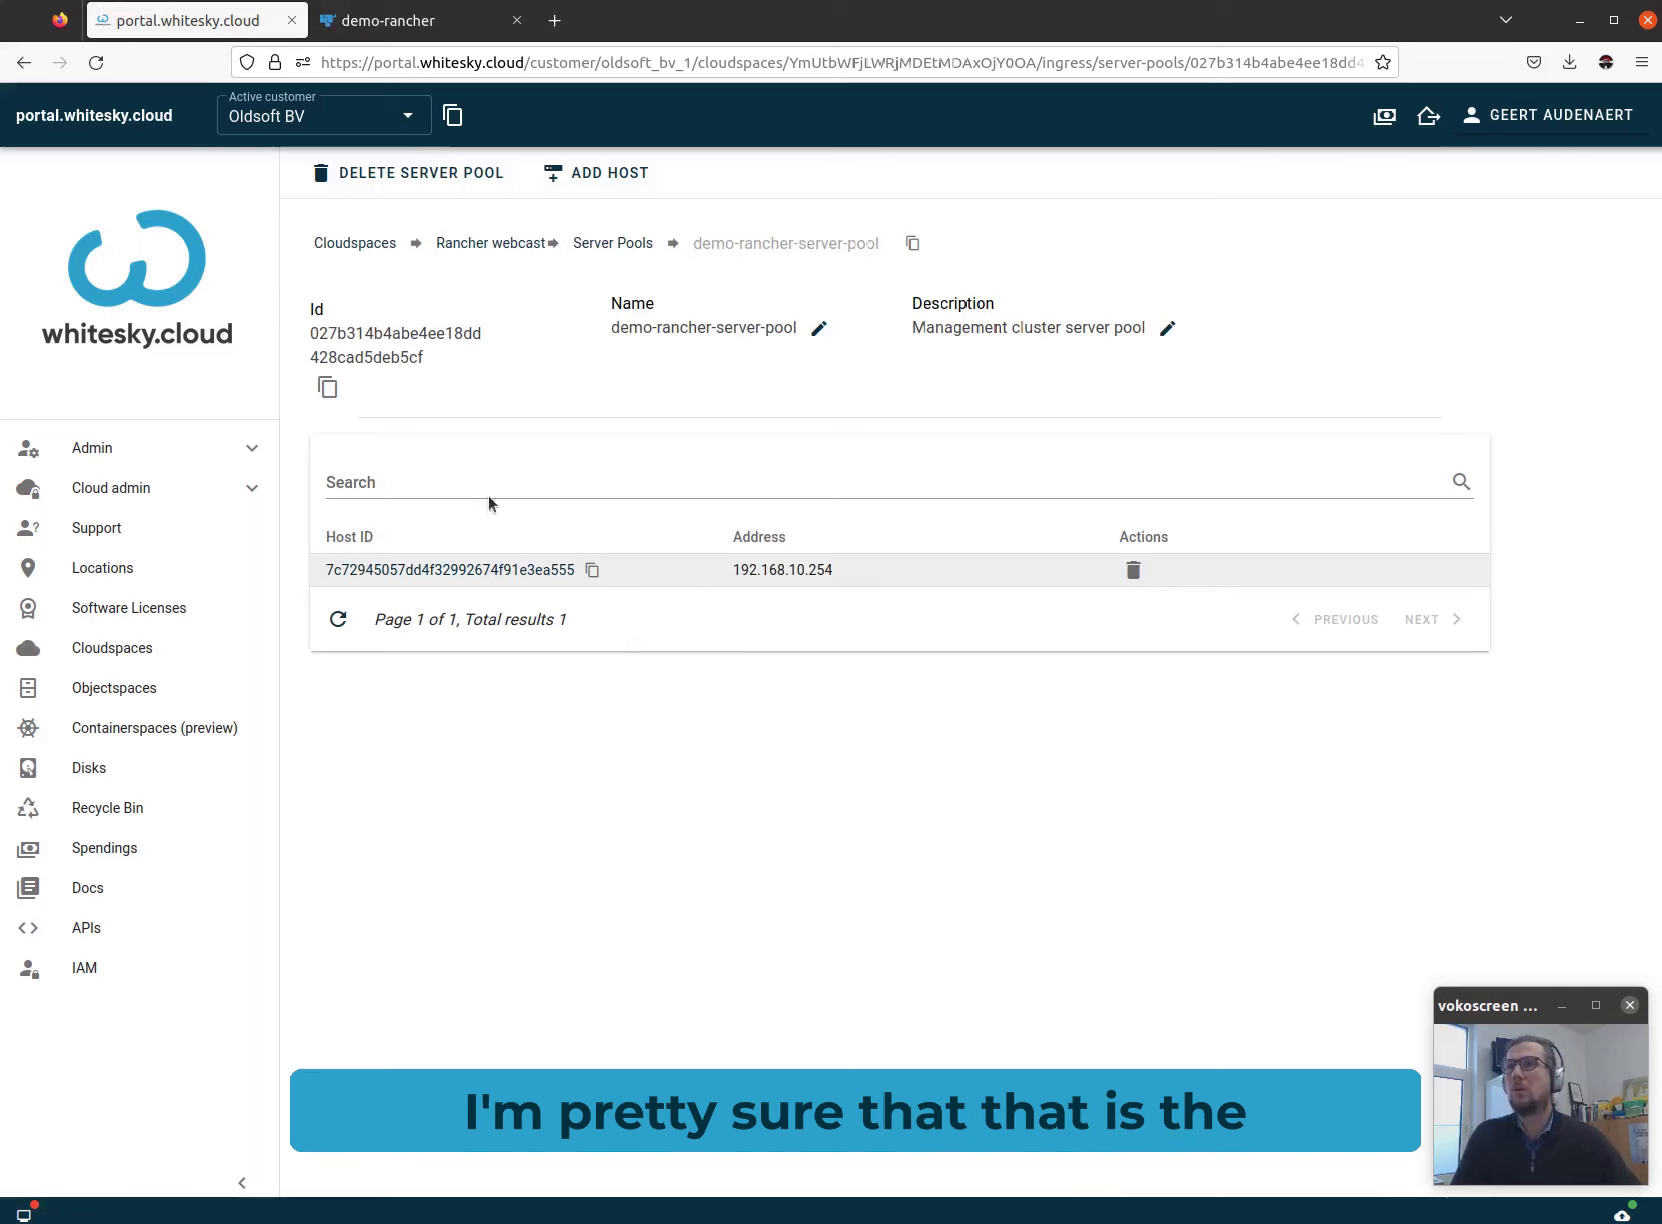
left_click(510, 245)
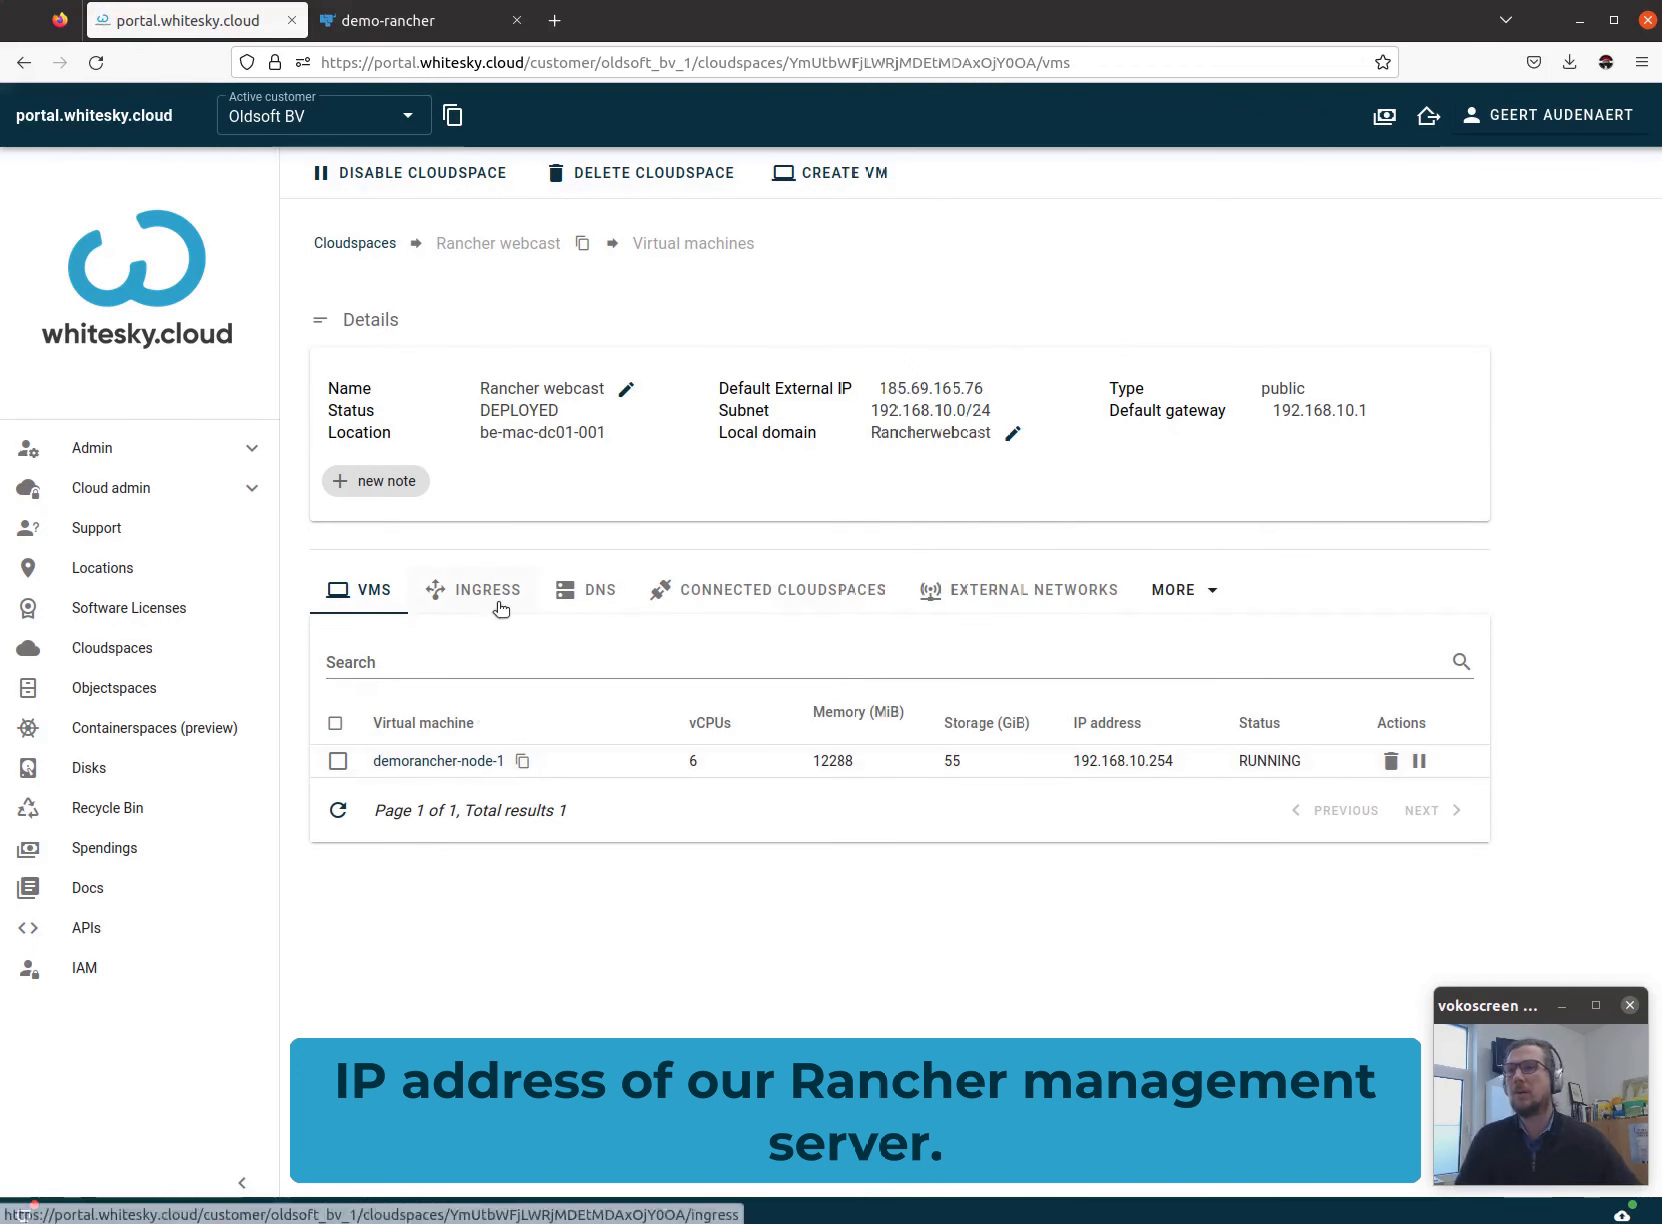
left_click(533, 605)
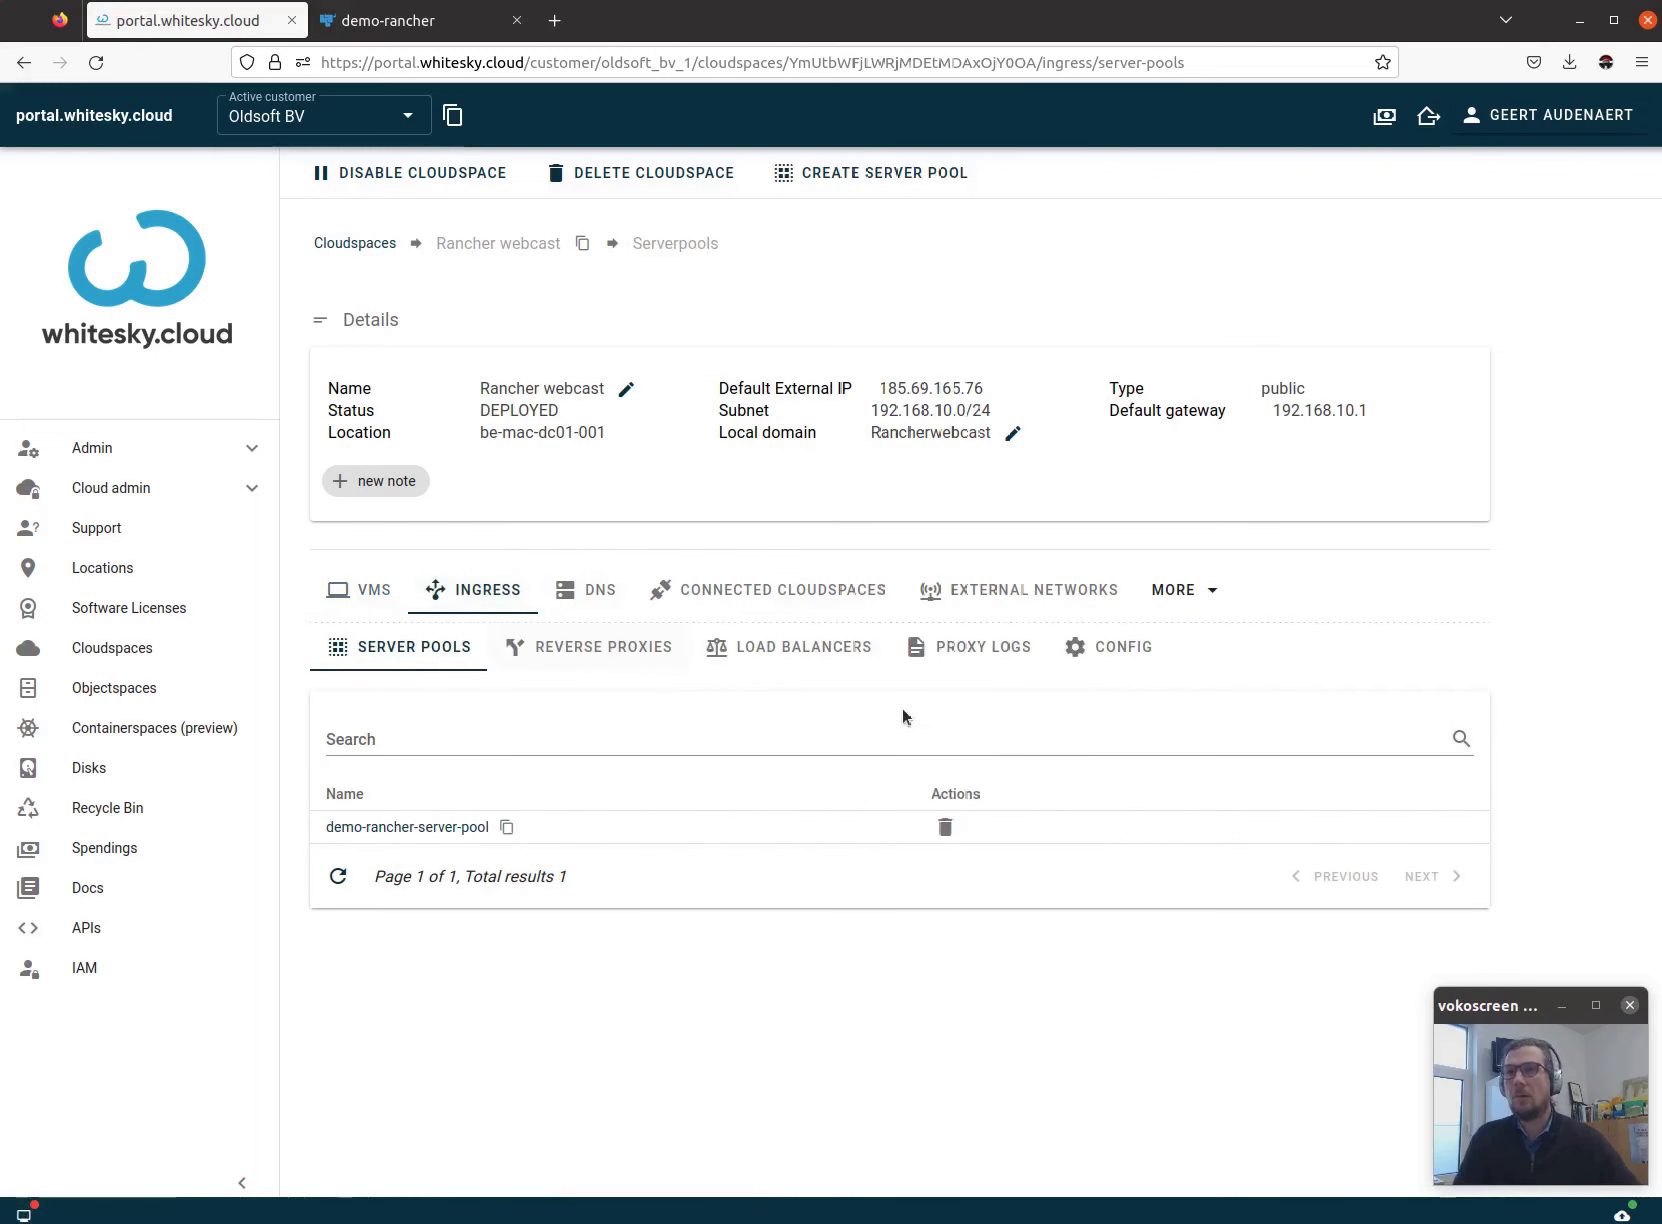
left_click(805, 652)
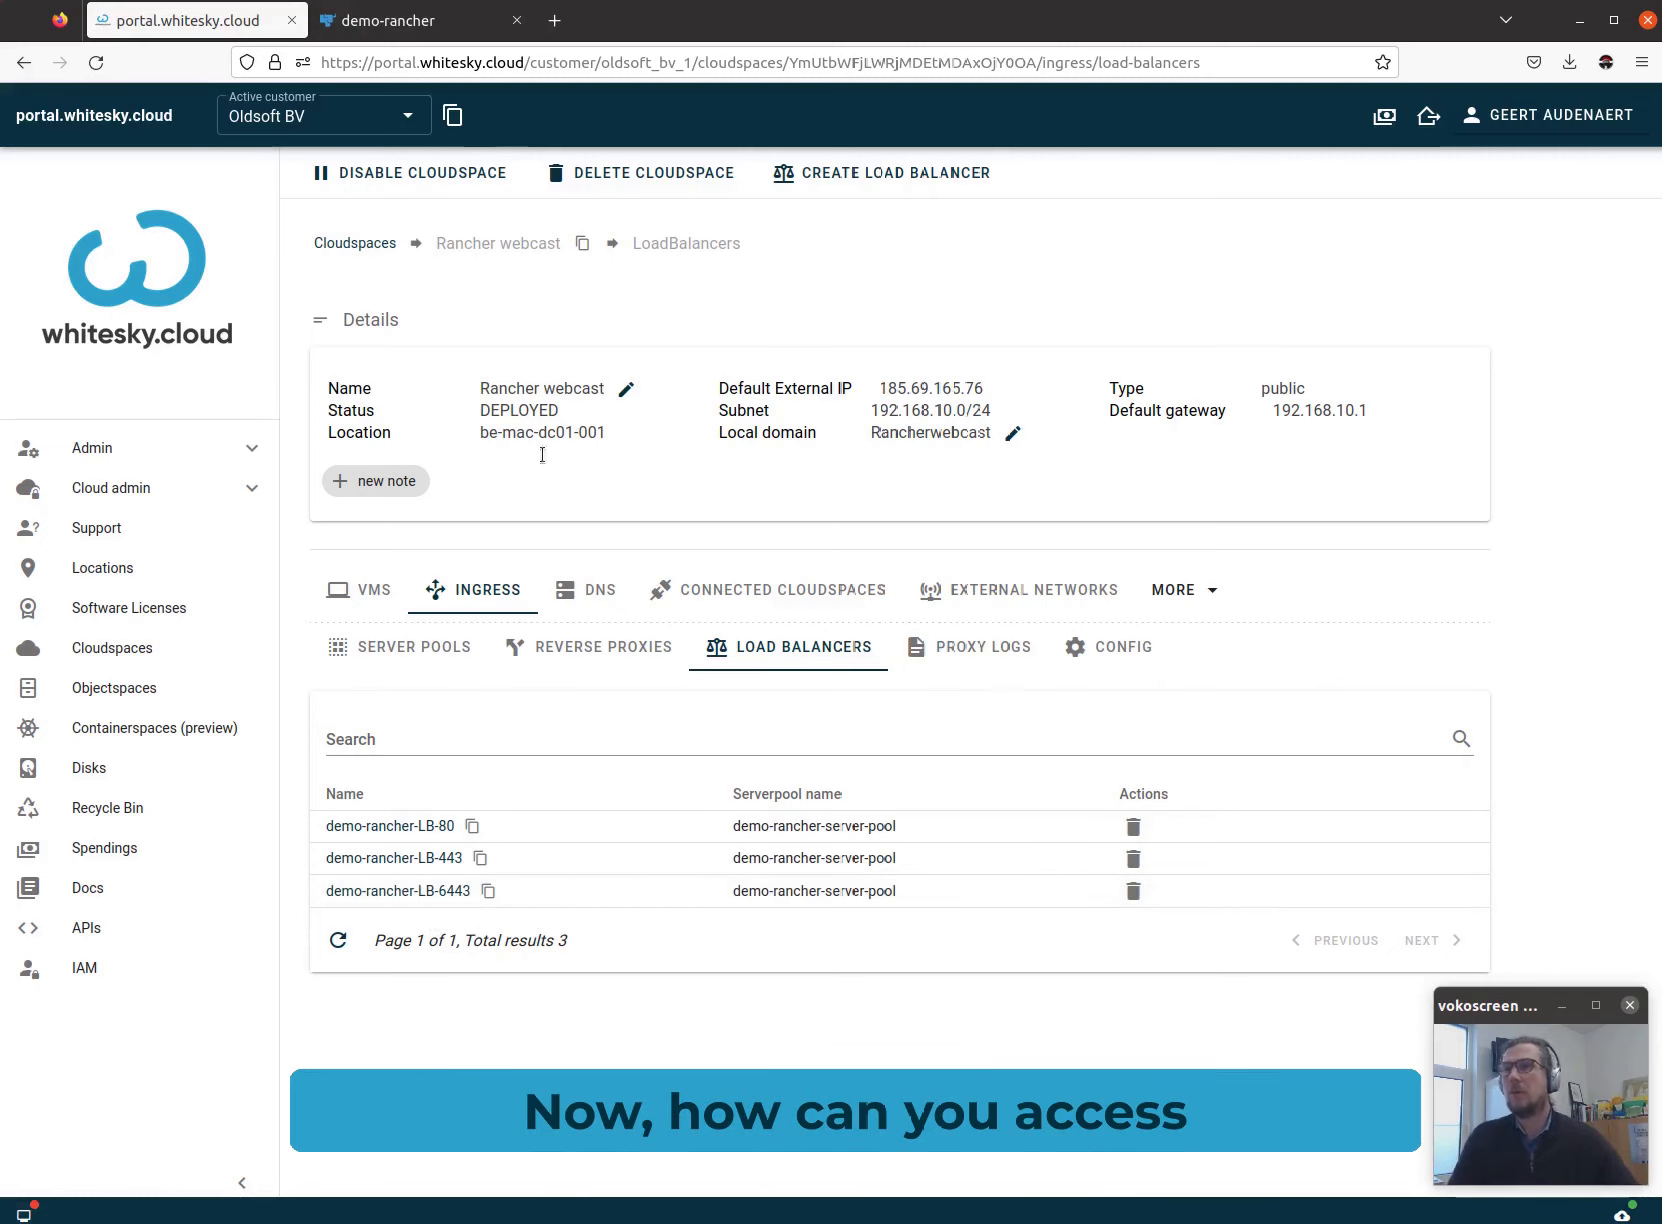
View the Kube Config of the demo-rancher management cluster and read through its contents.
left_click(133, 731)
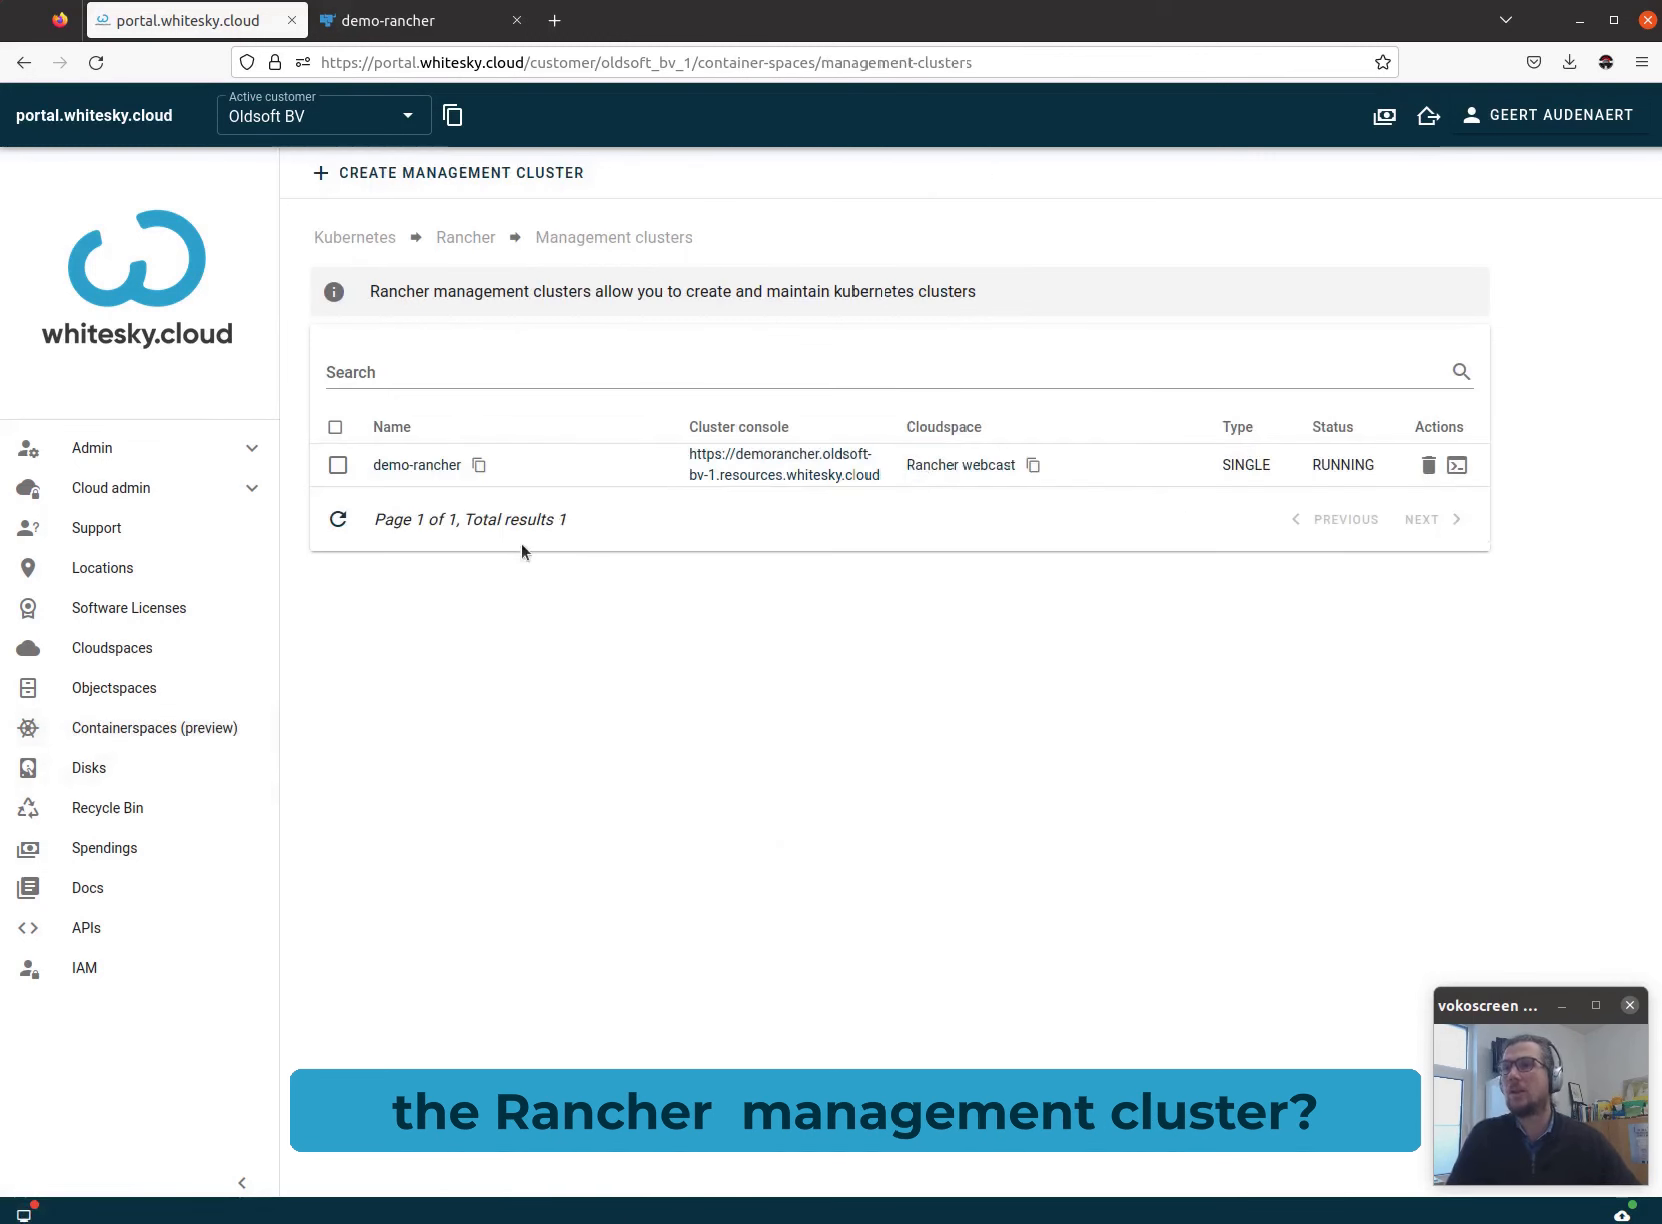
left_click(435, 466)
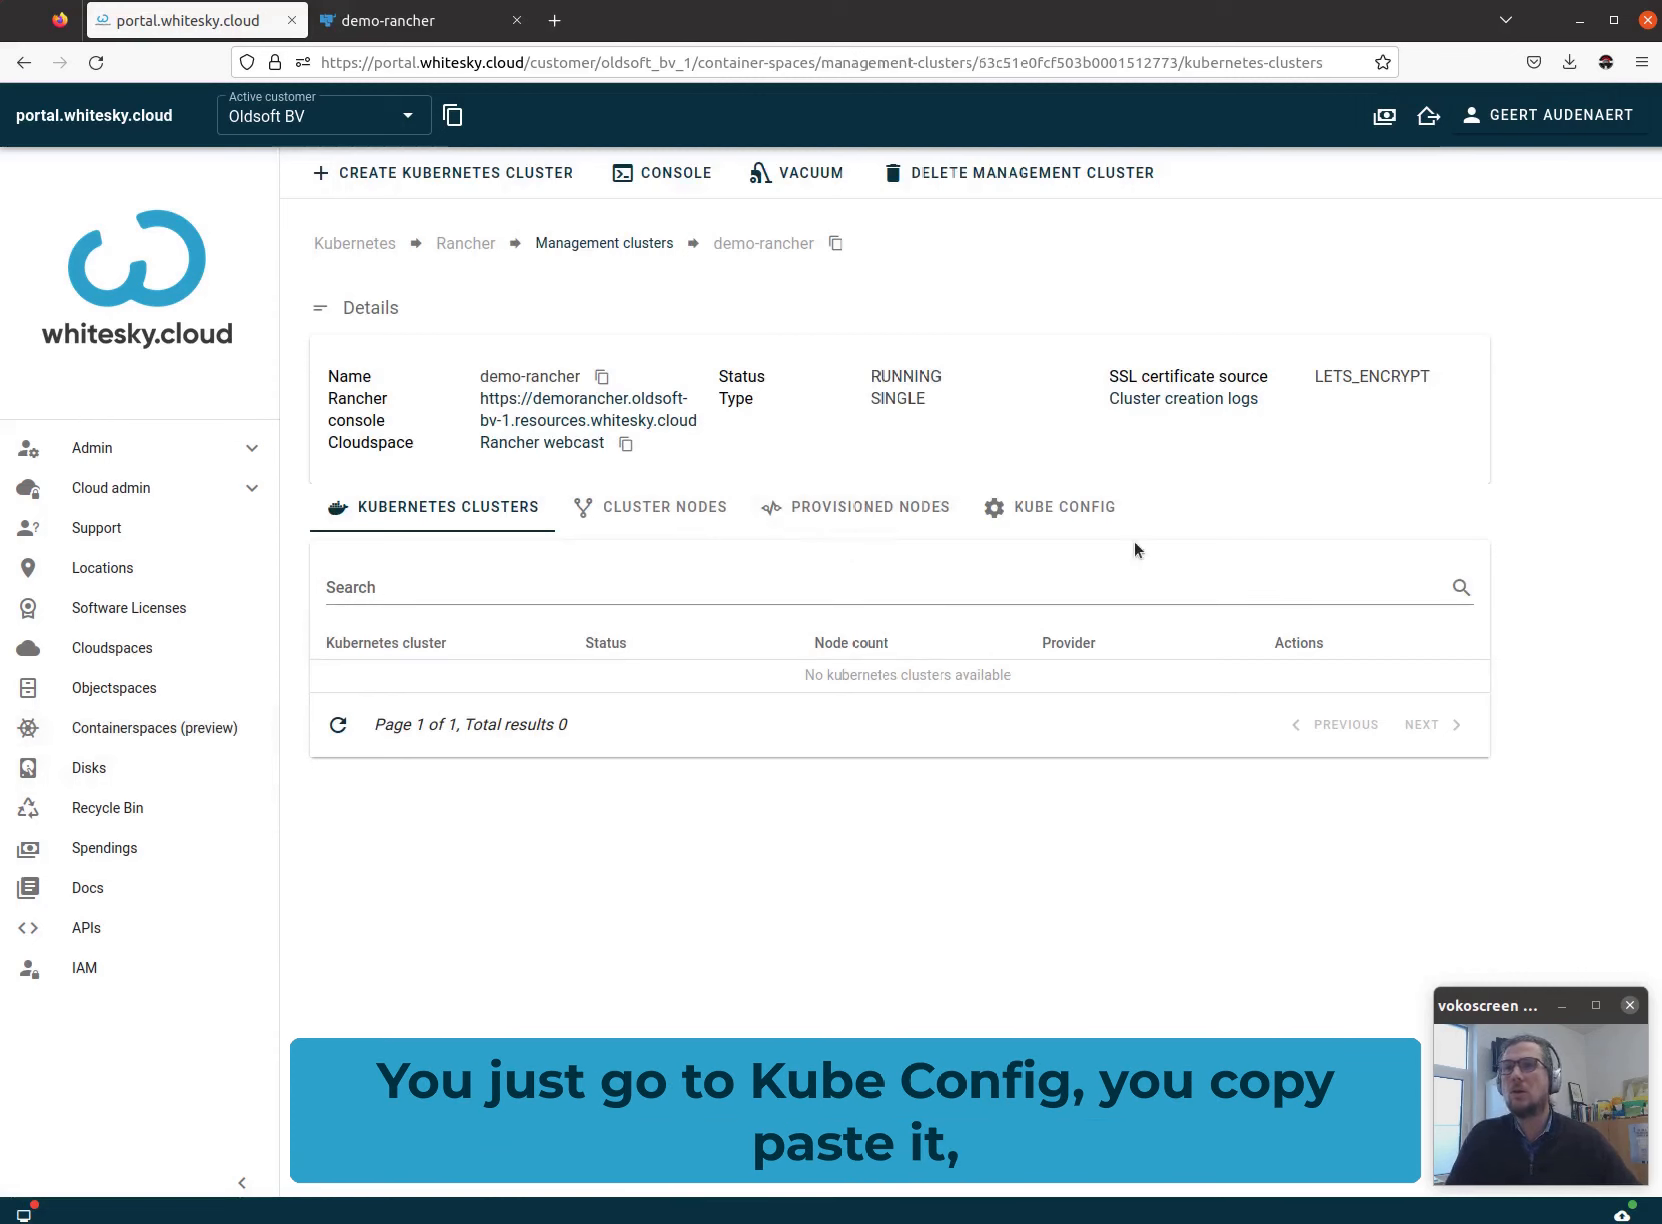
left_click(1078, 511)
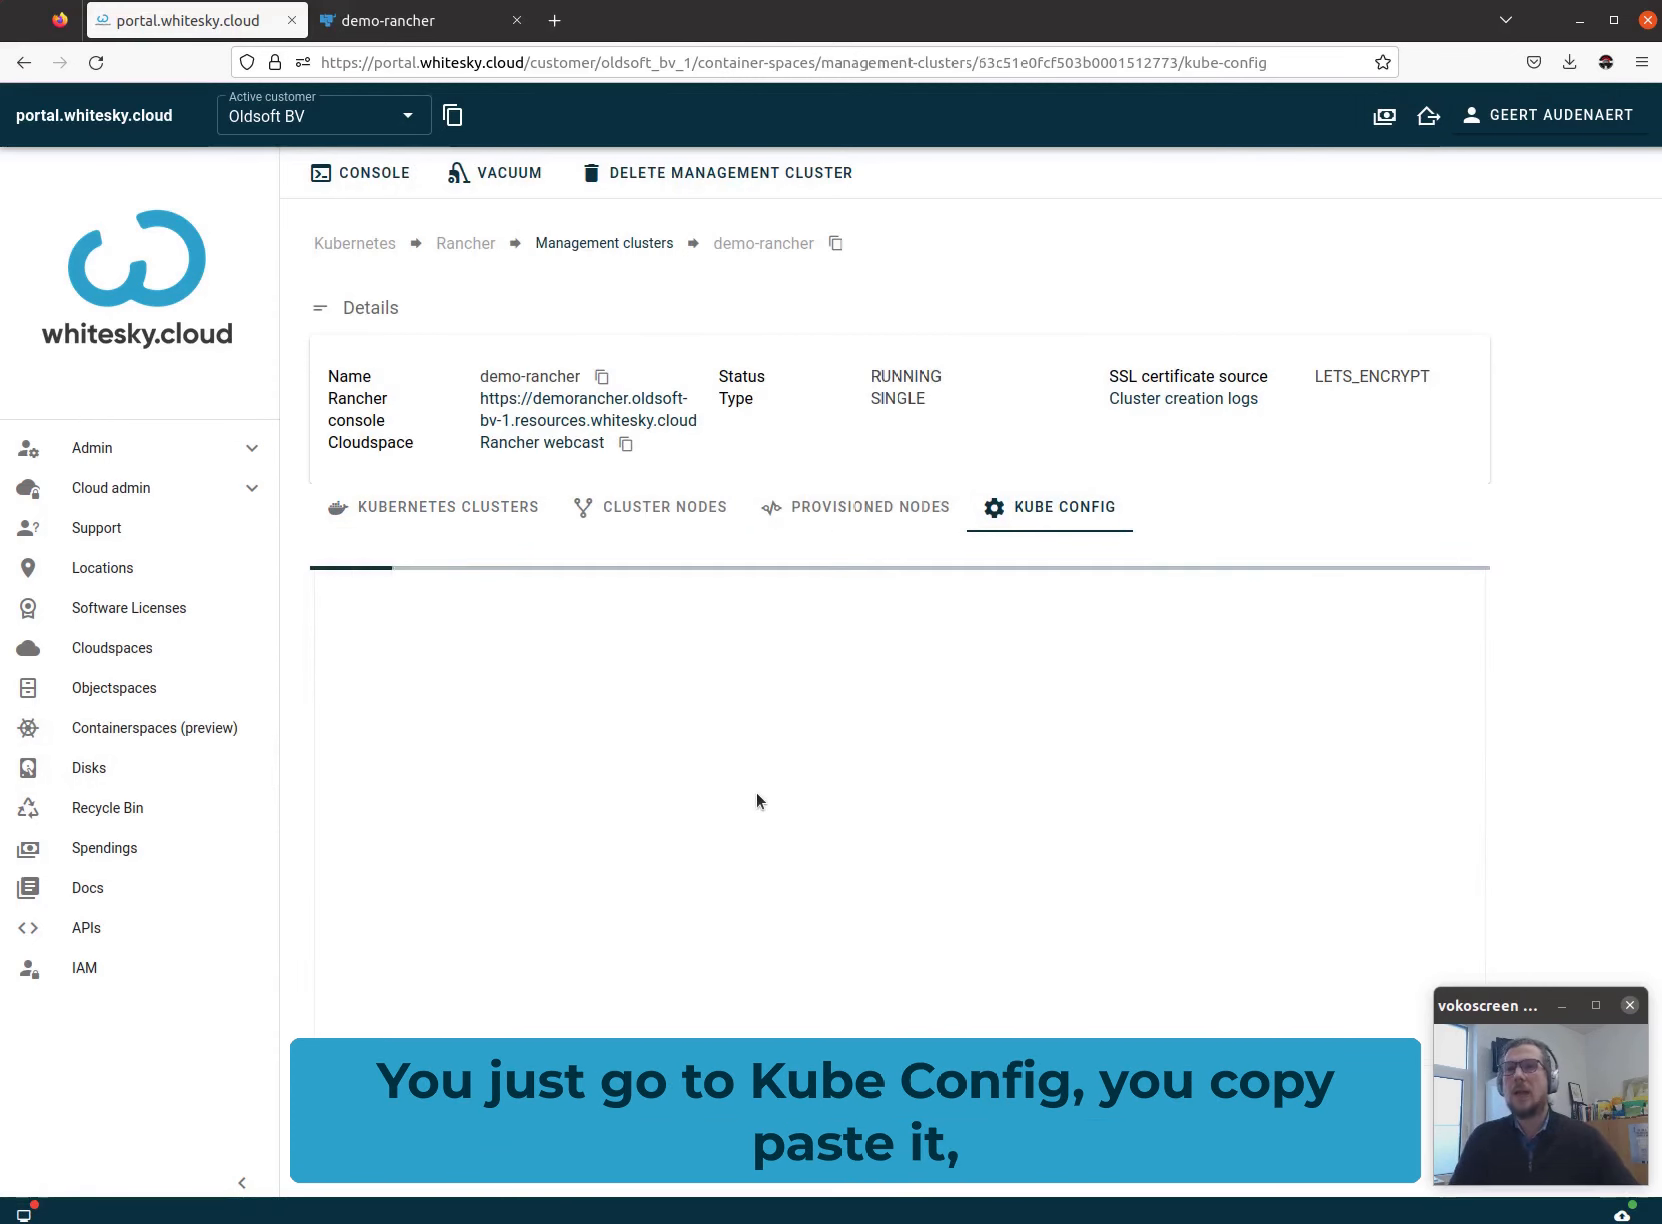
scroll(697, 696, "down", 15)
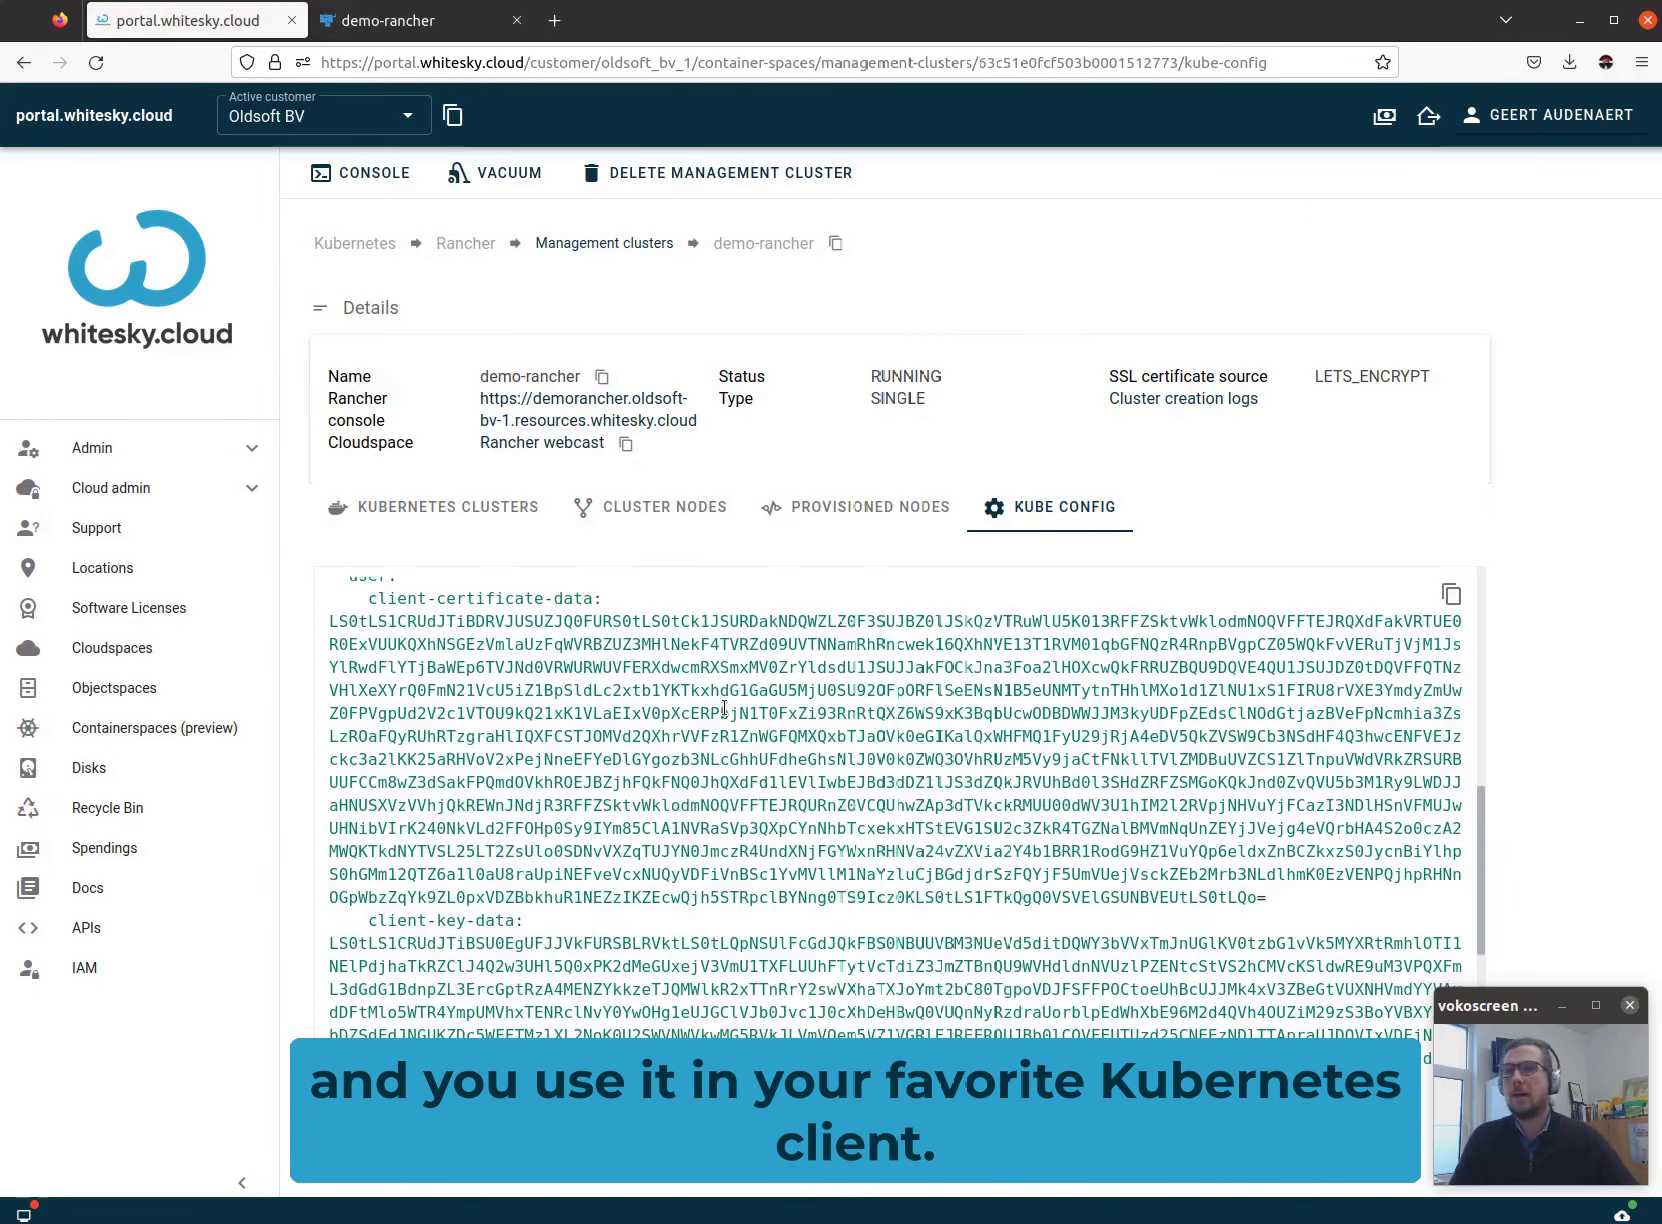
scroll(714, 720, "up", 15)
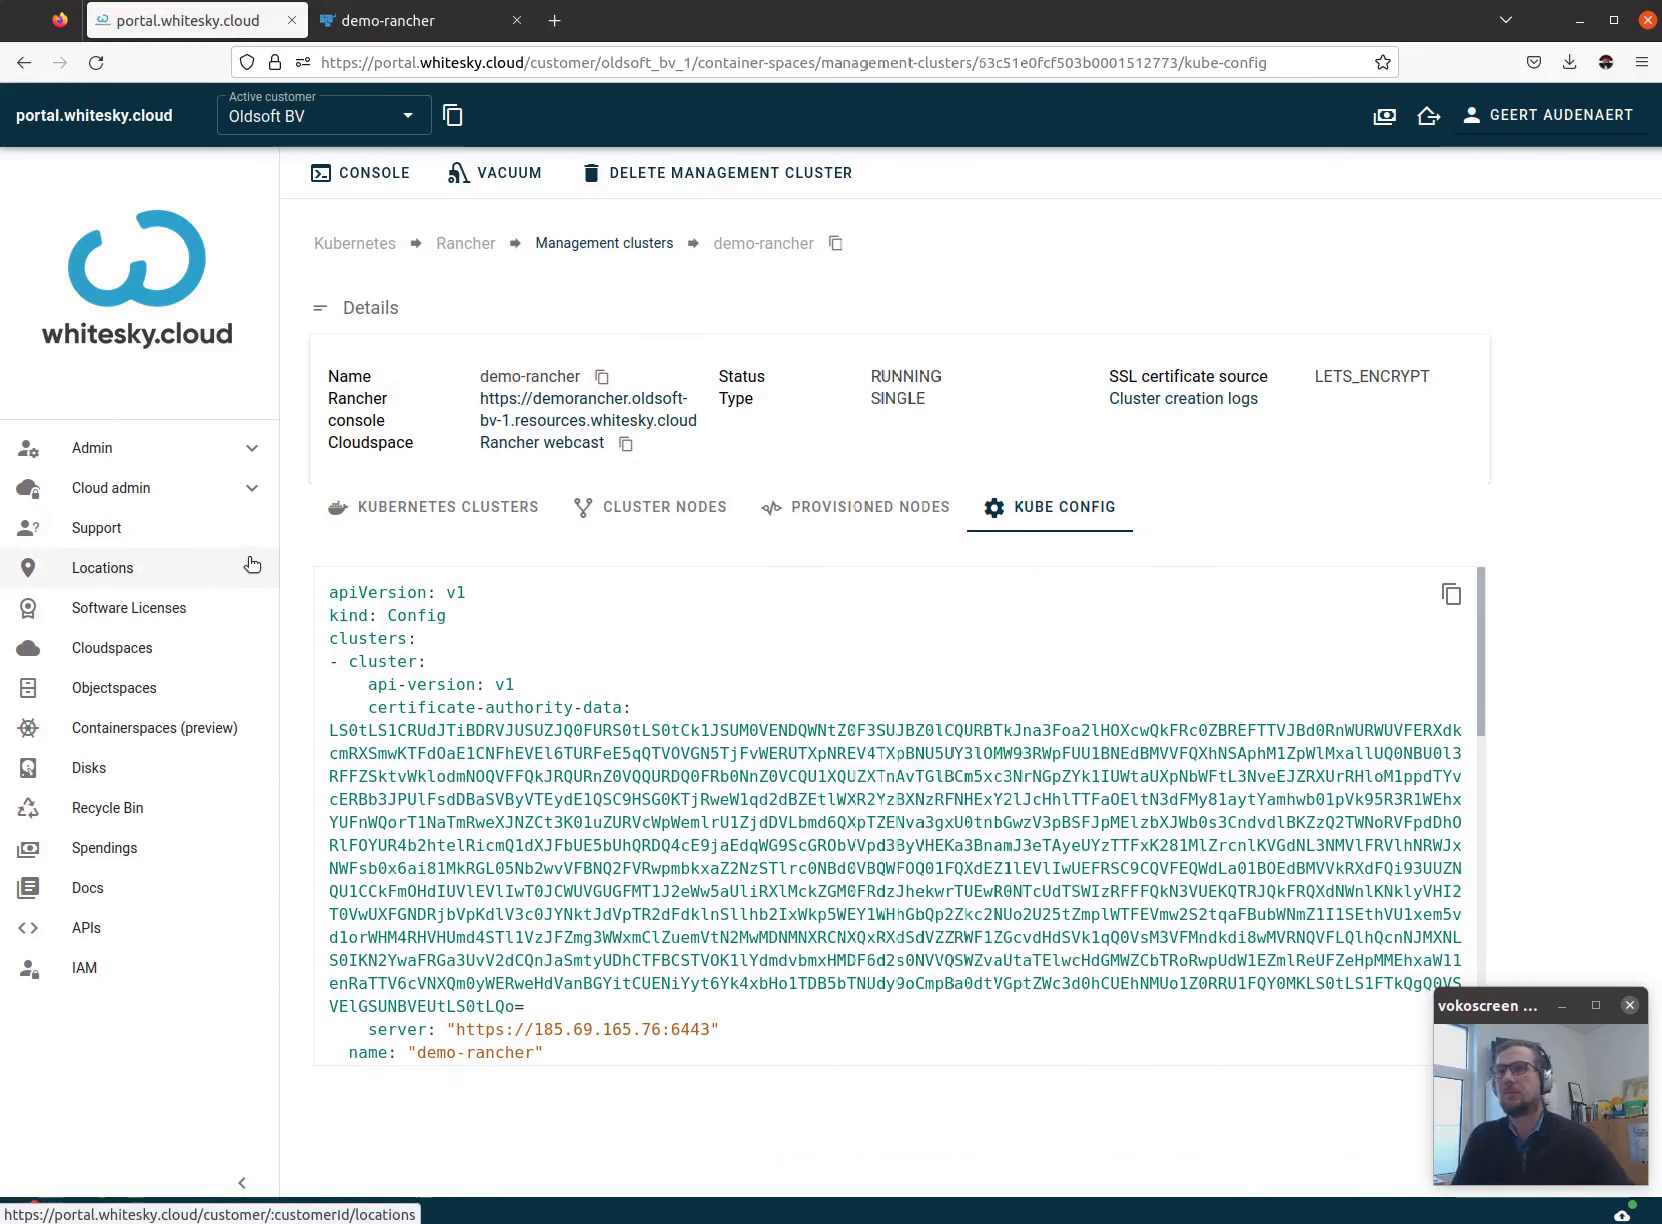
Inspect the details and disks of the demorancher-node-1 virtual machine in the Rancher webcast cloudspace.
left_click(112, 648)
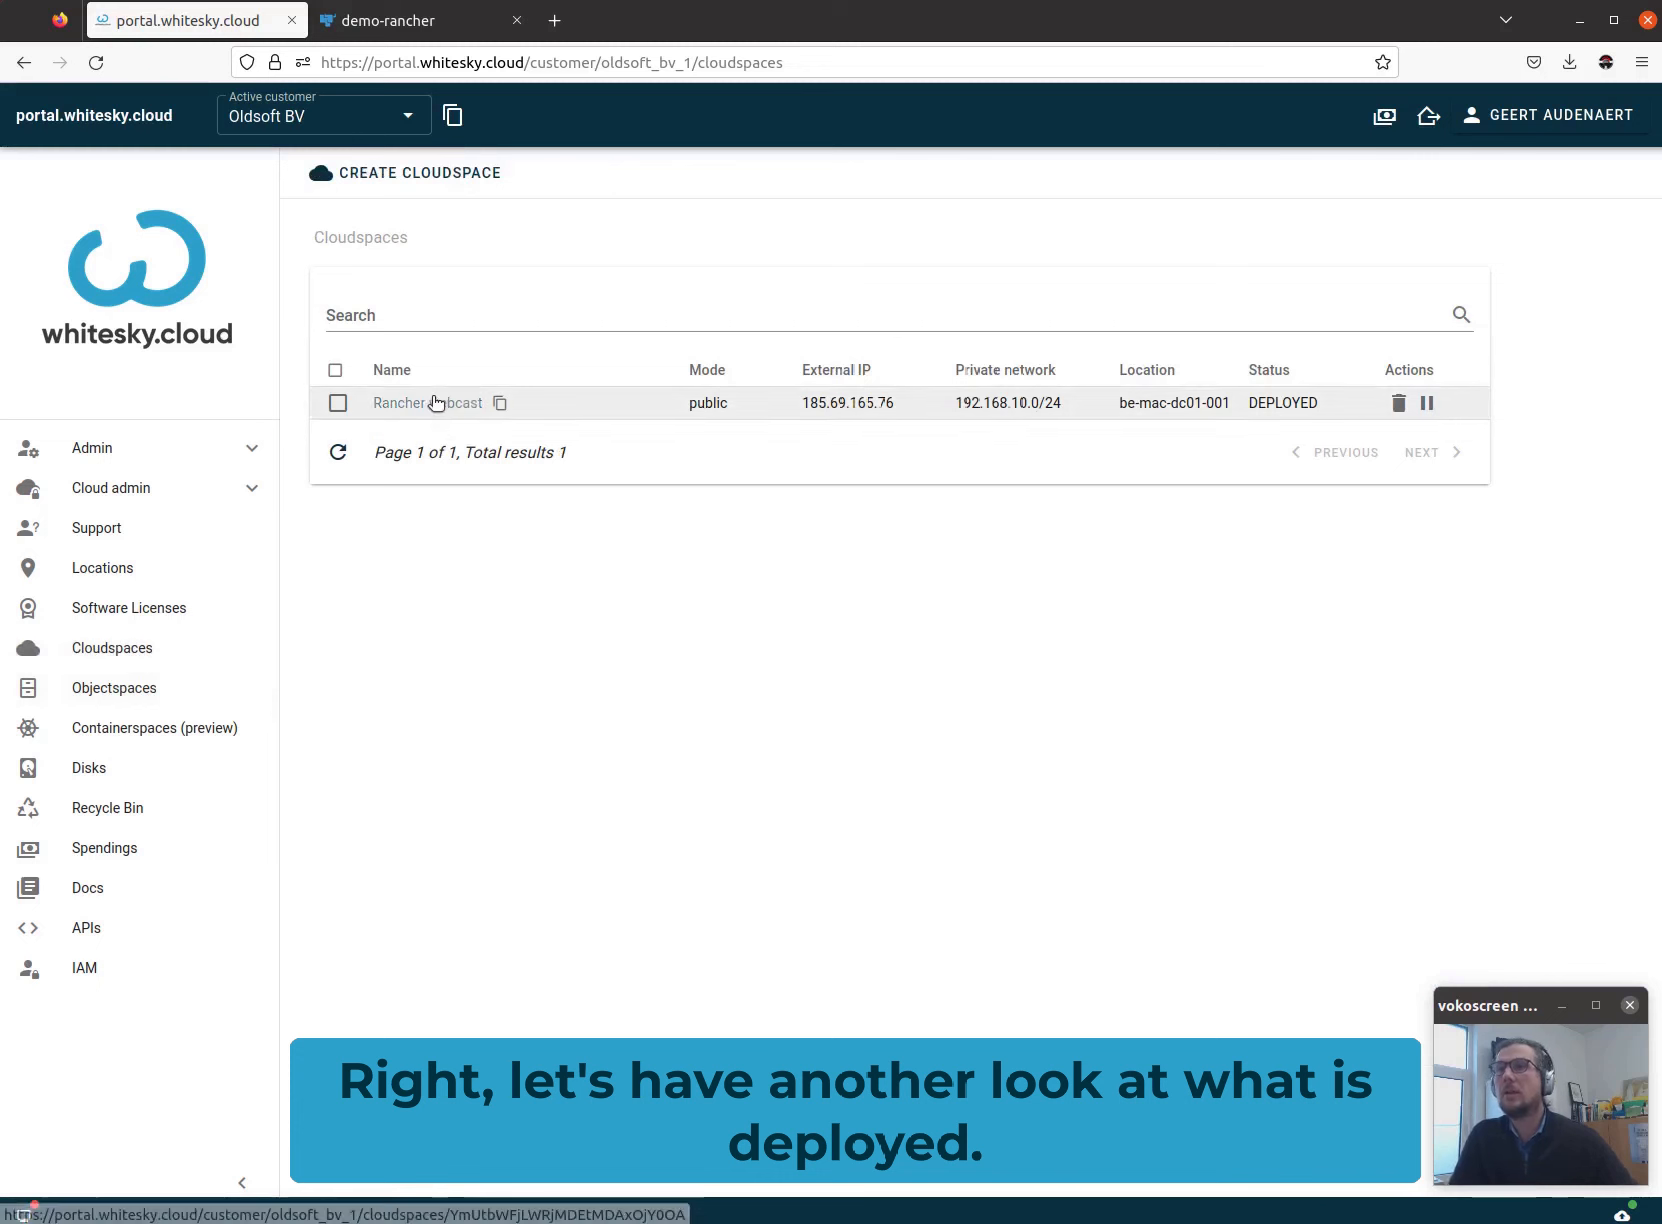
left_click(438, 402)
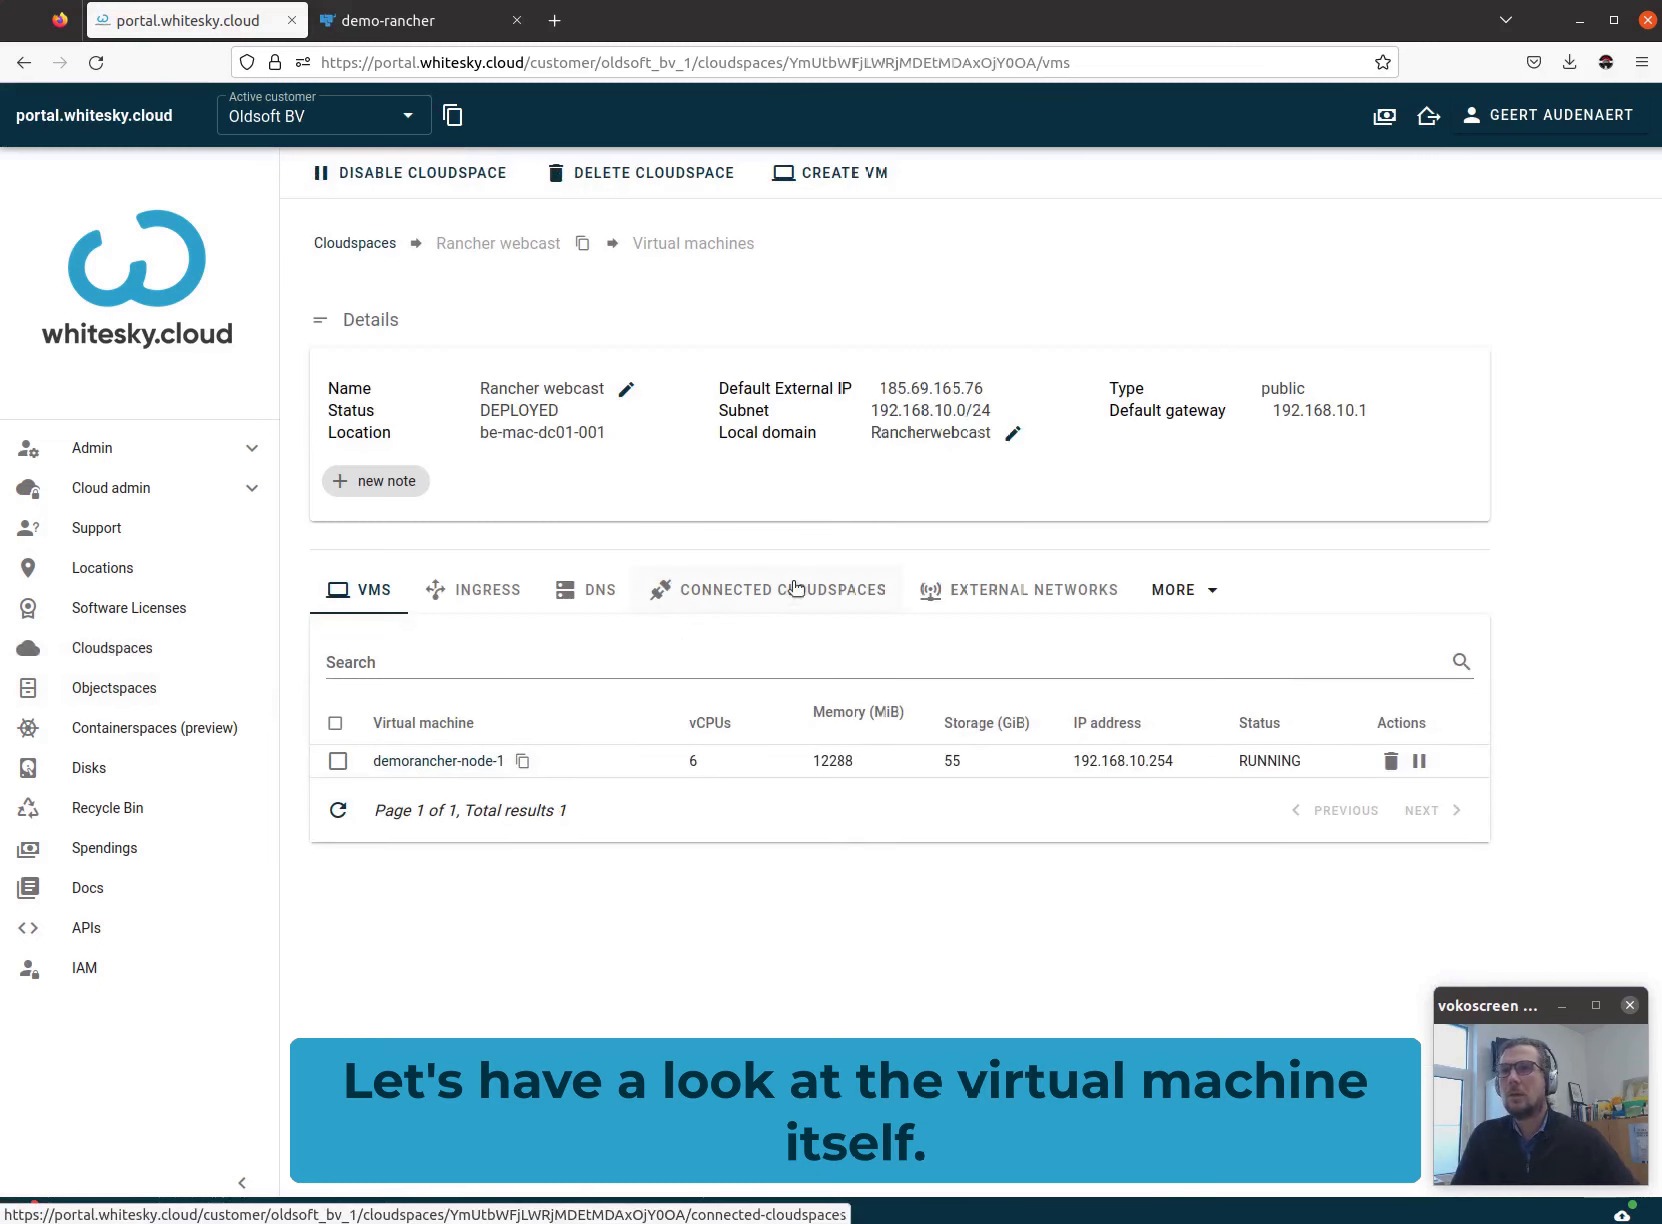
left_click(440, 762)
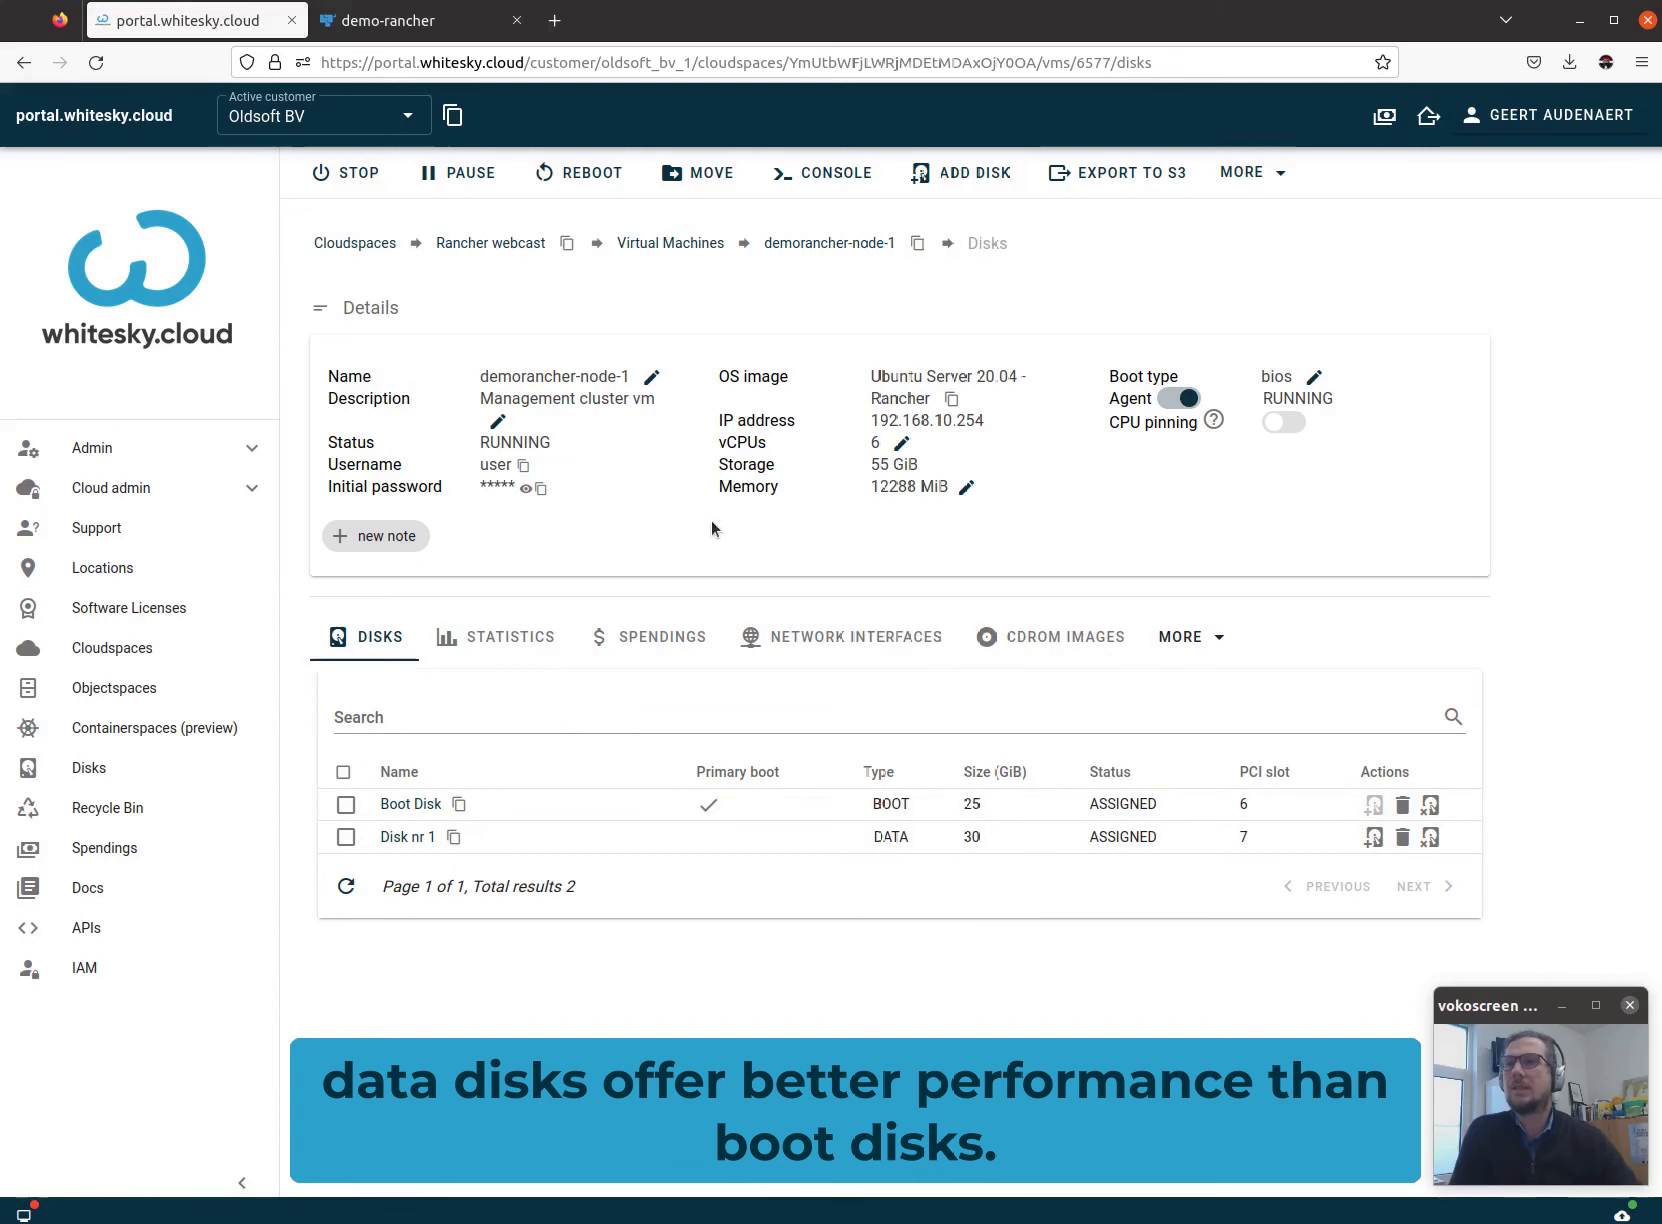
View the Rancher webcast cloudspace's DNS records and highlight the IP address of the A record.
left_click(679, 247)
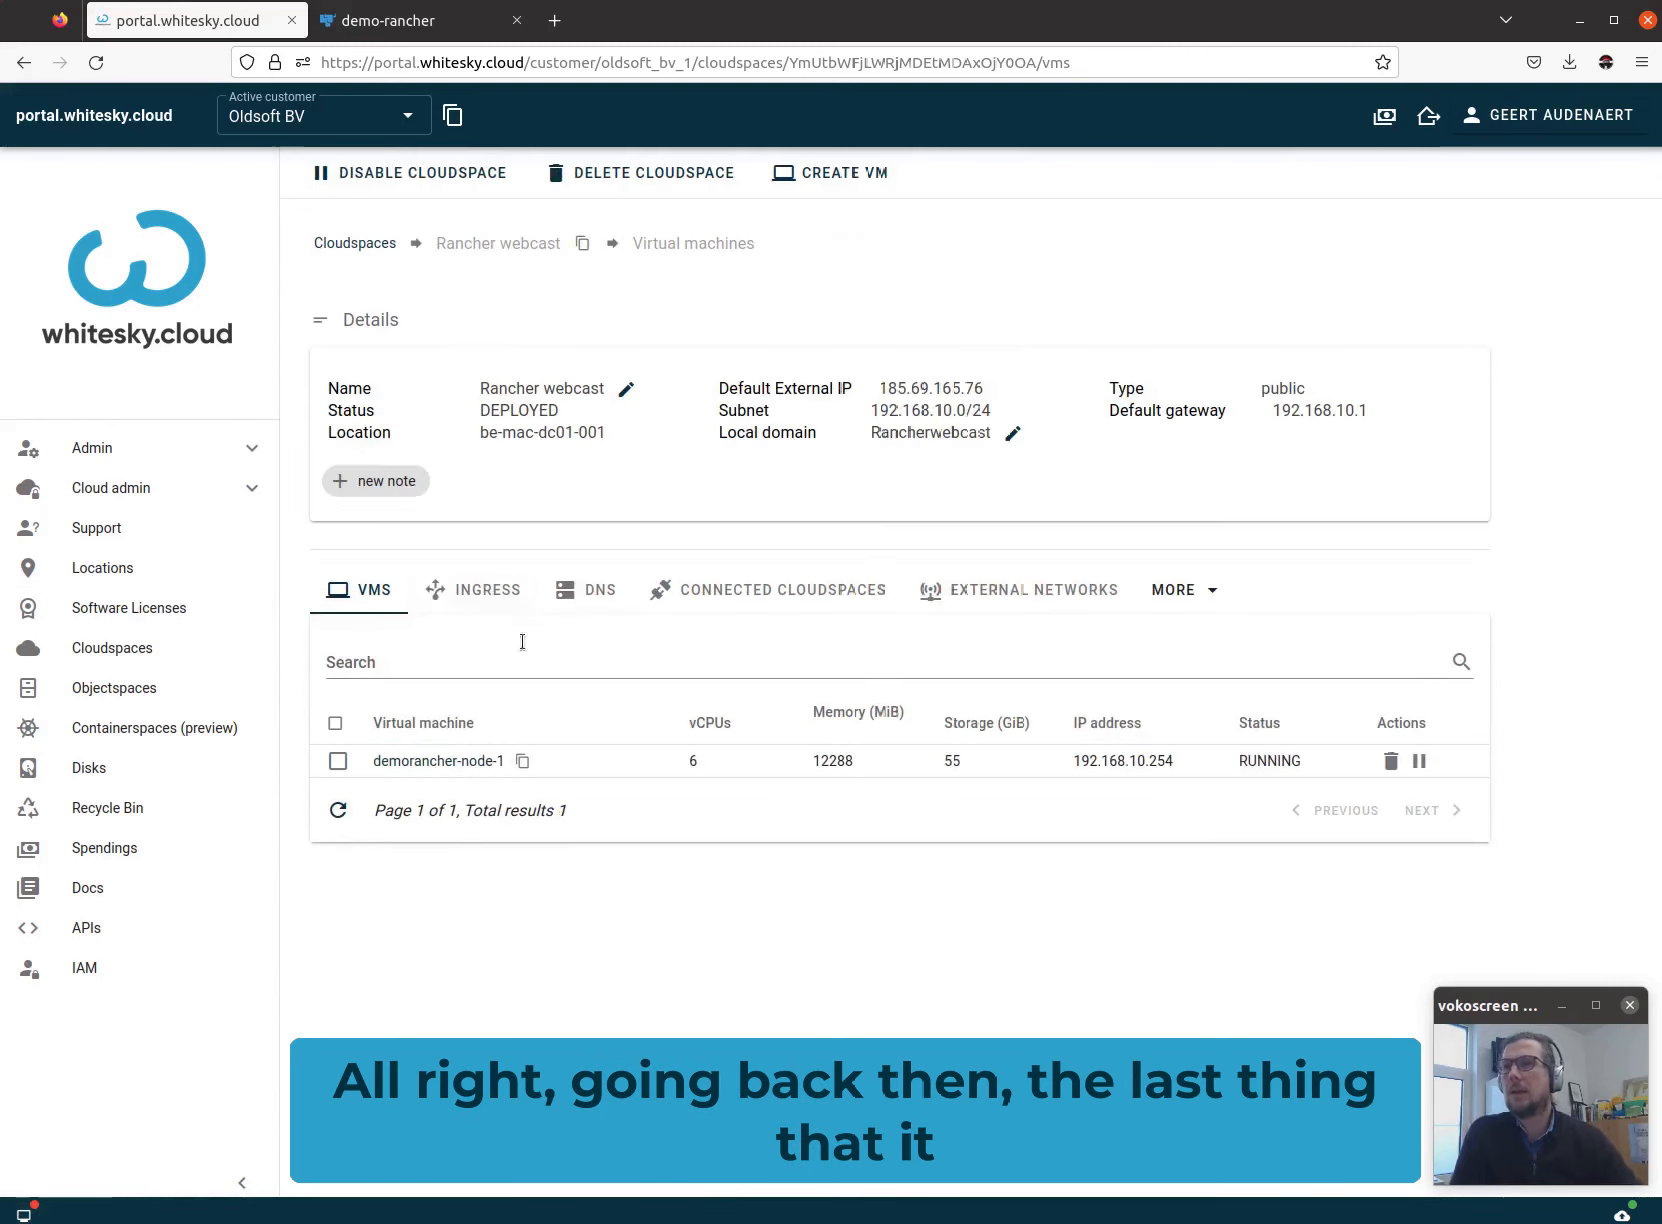
left_click(598, 589)
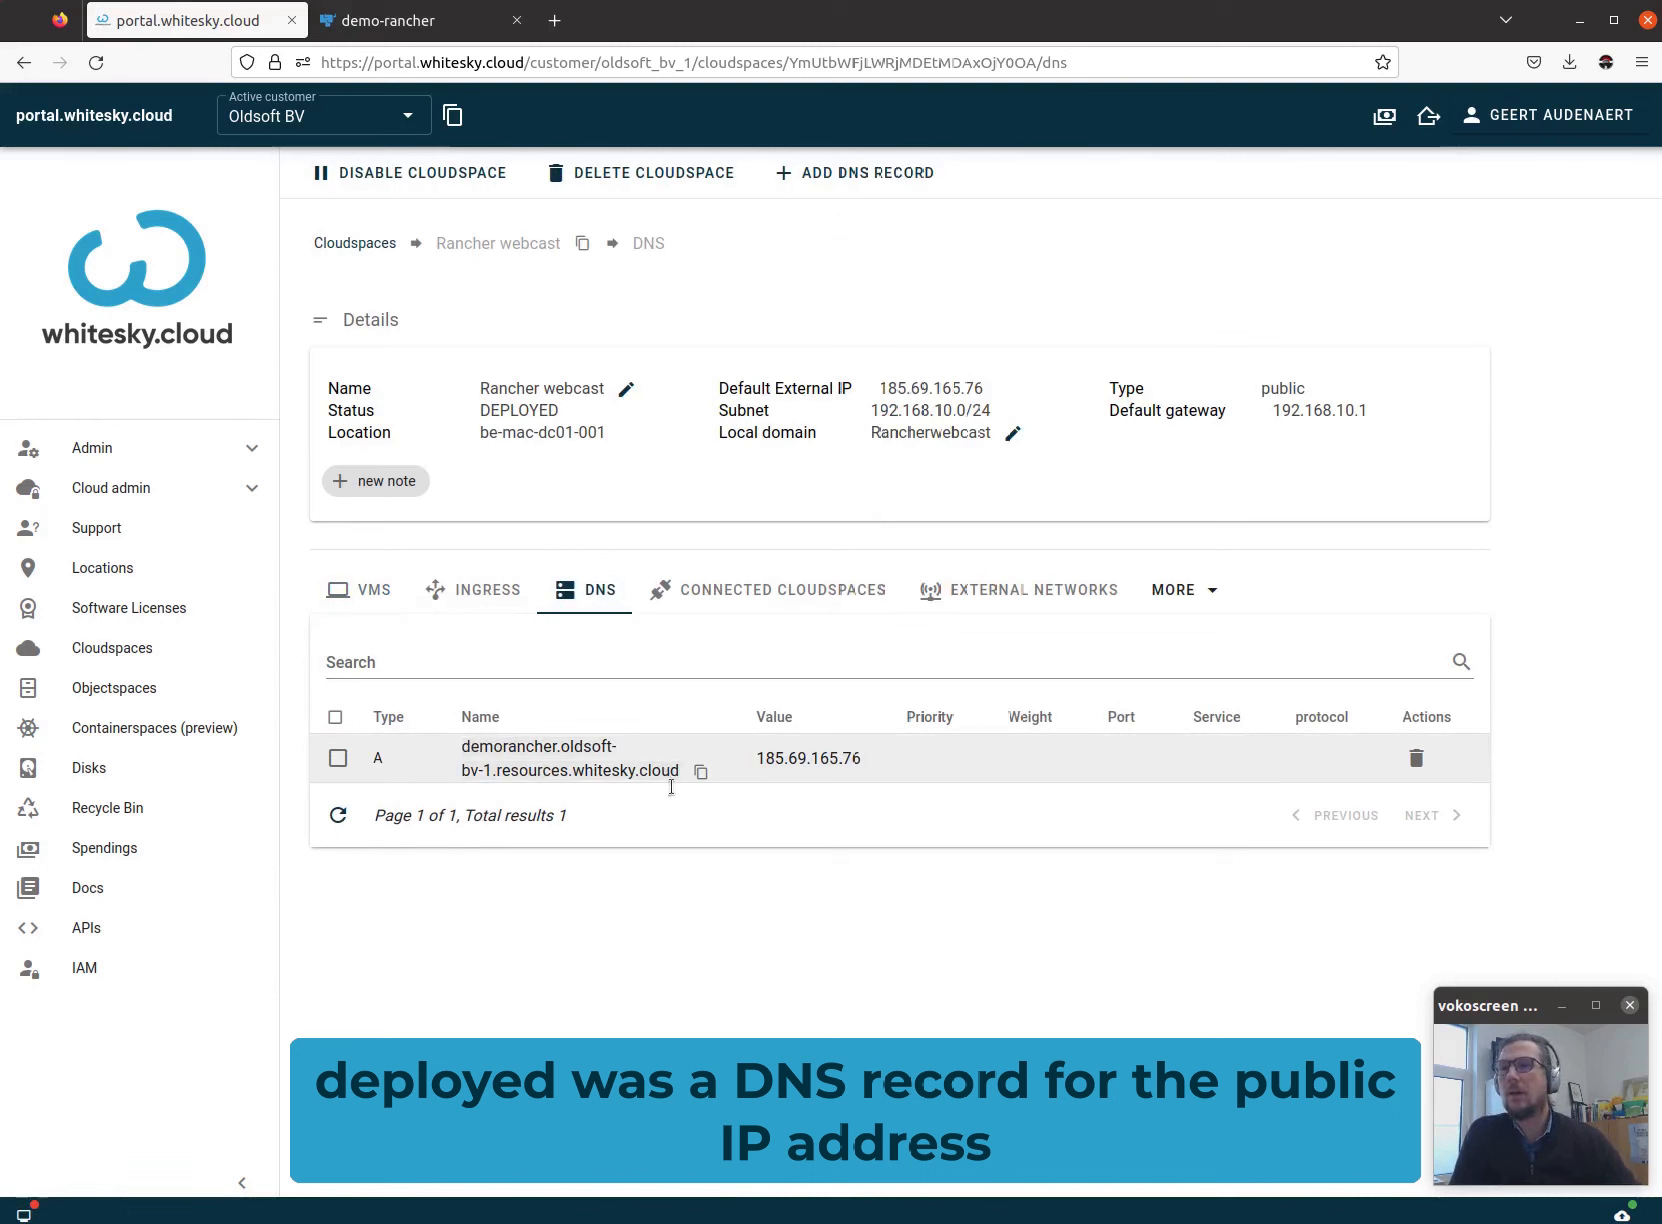
left_click_drag(757, 760, 924, 760)
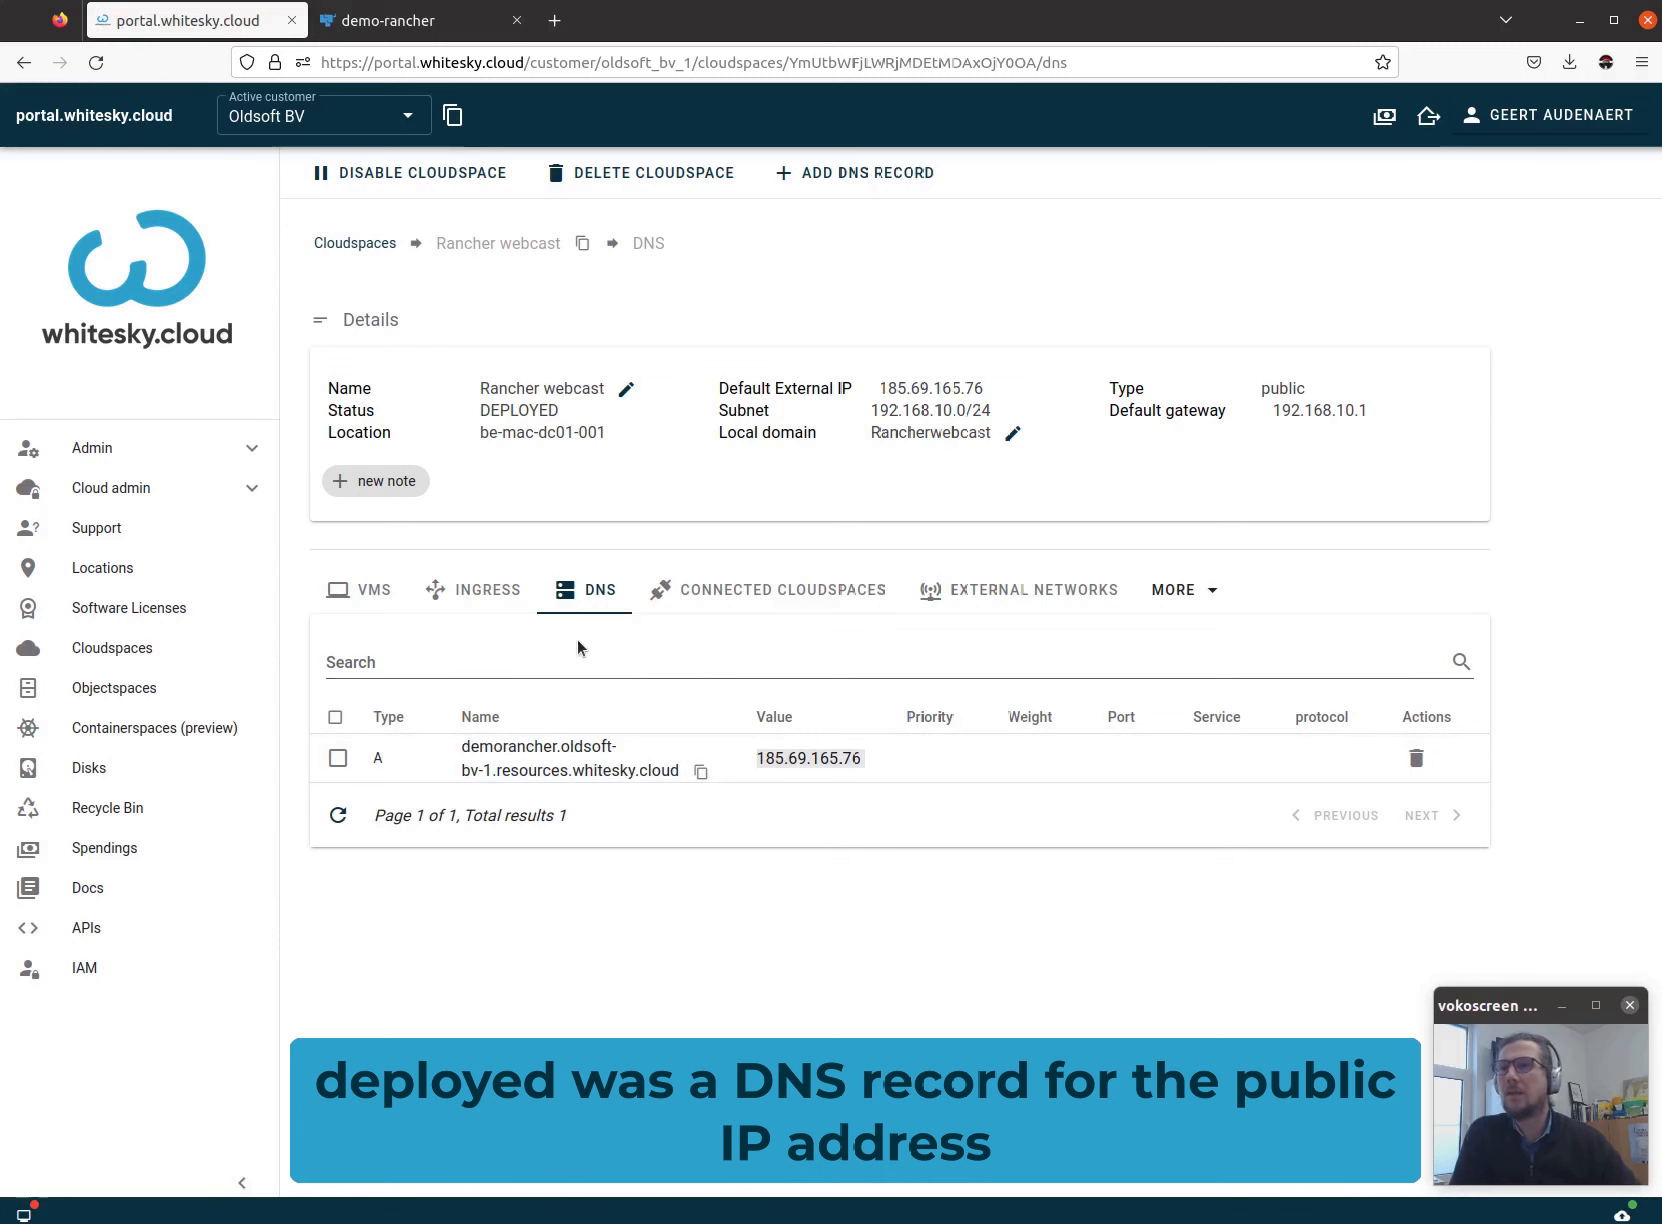
Review the address and cluster list on the Rancher console's home page, and return to the whitesky.cloud portal.
left_click(403, 16)
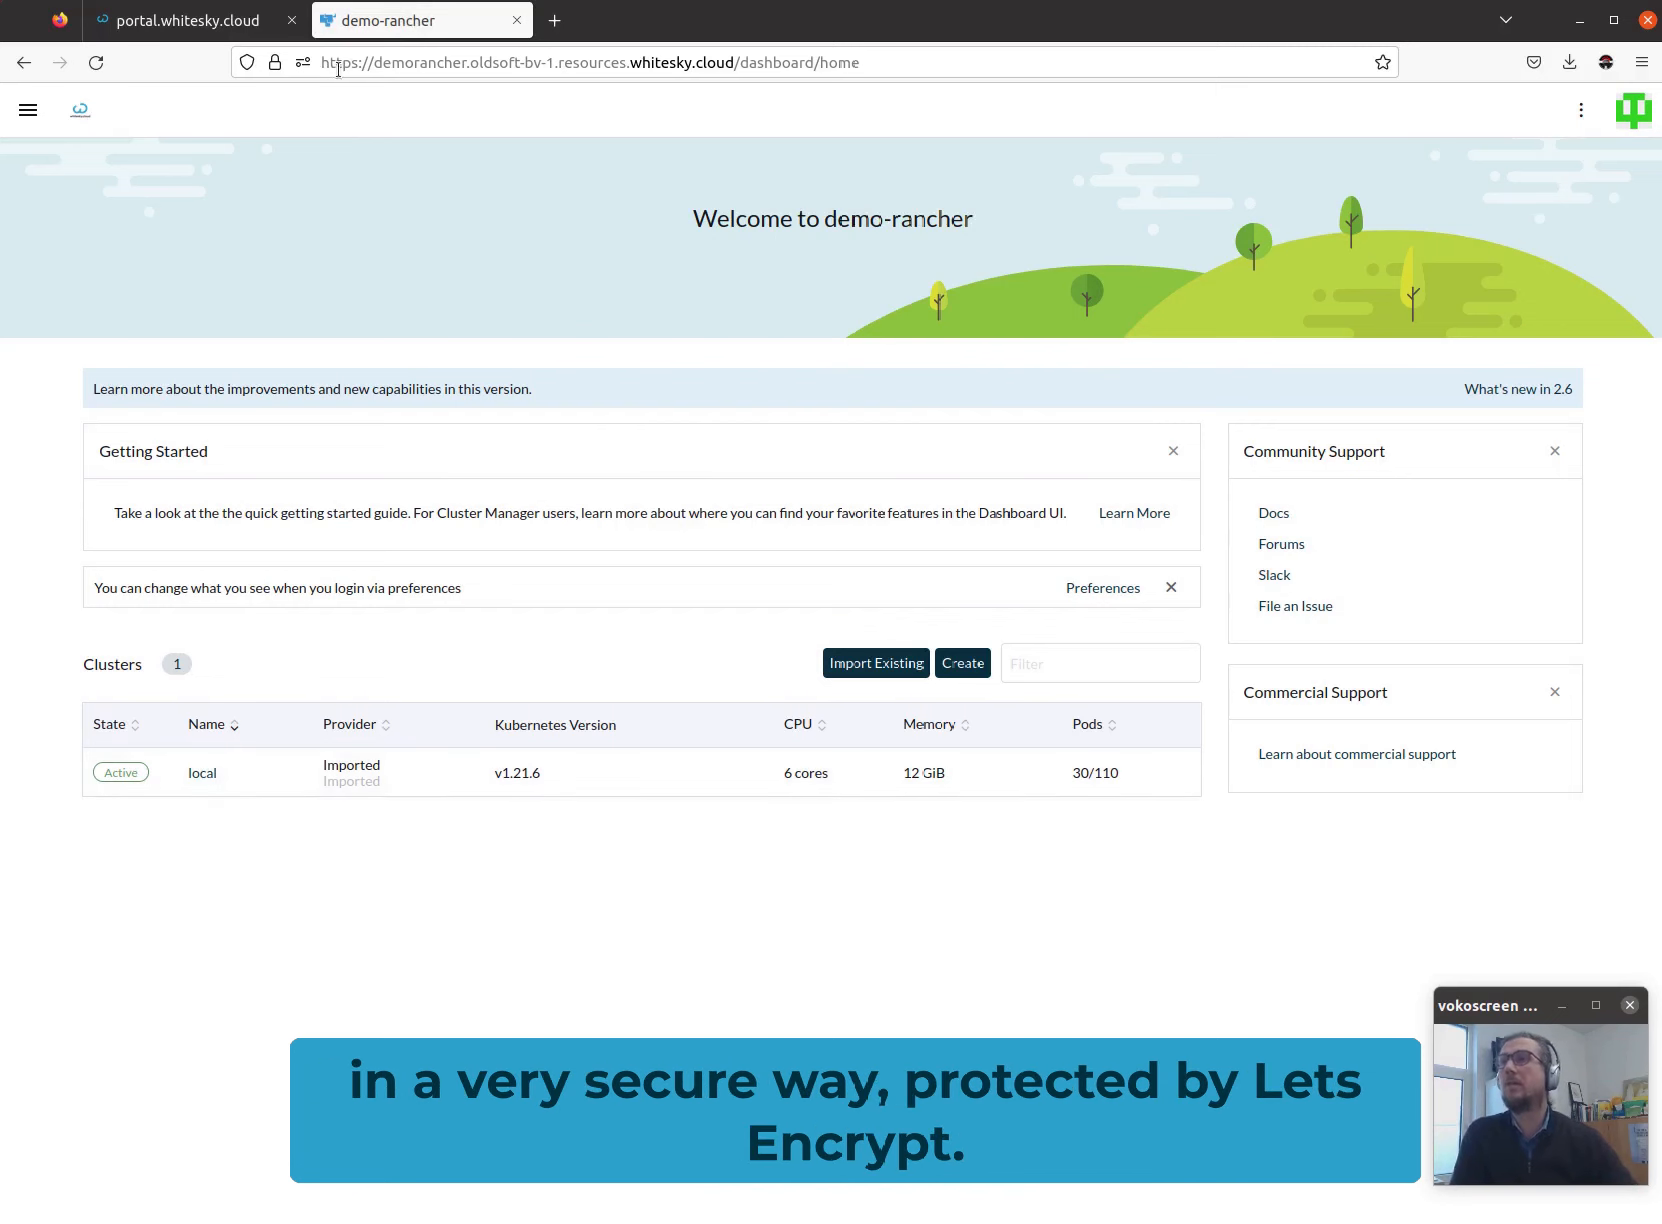
left_click(206, 20)
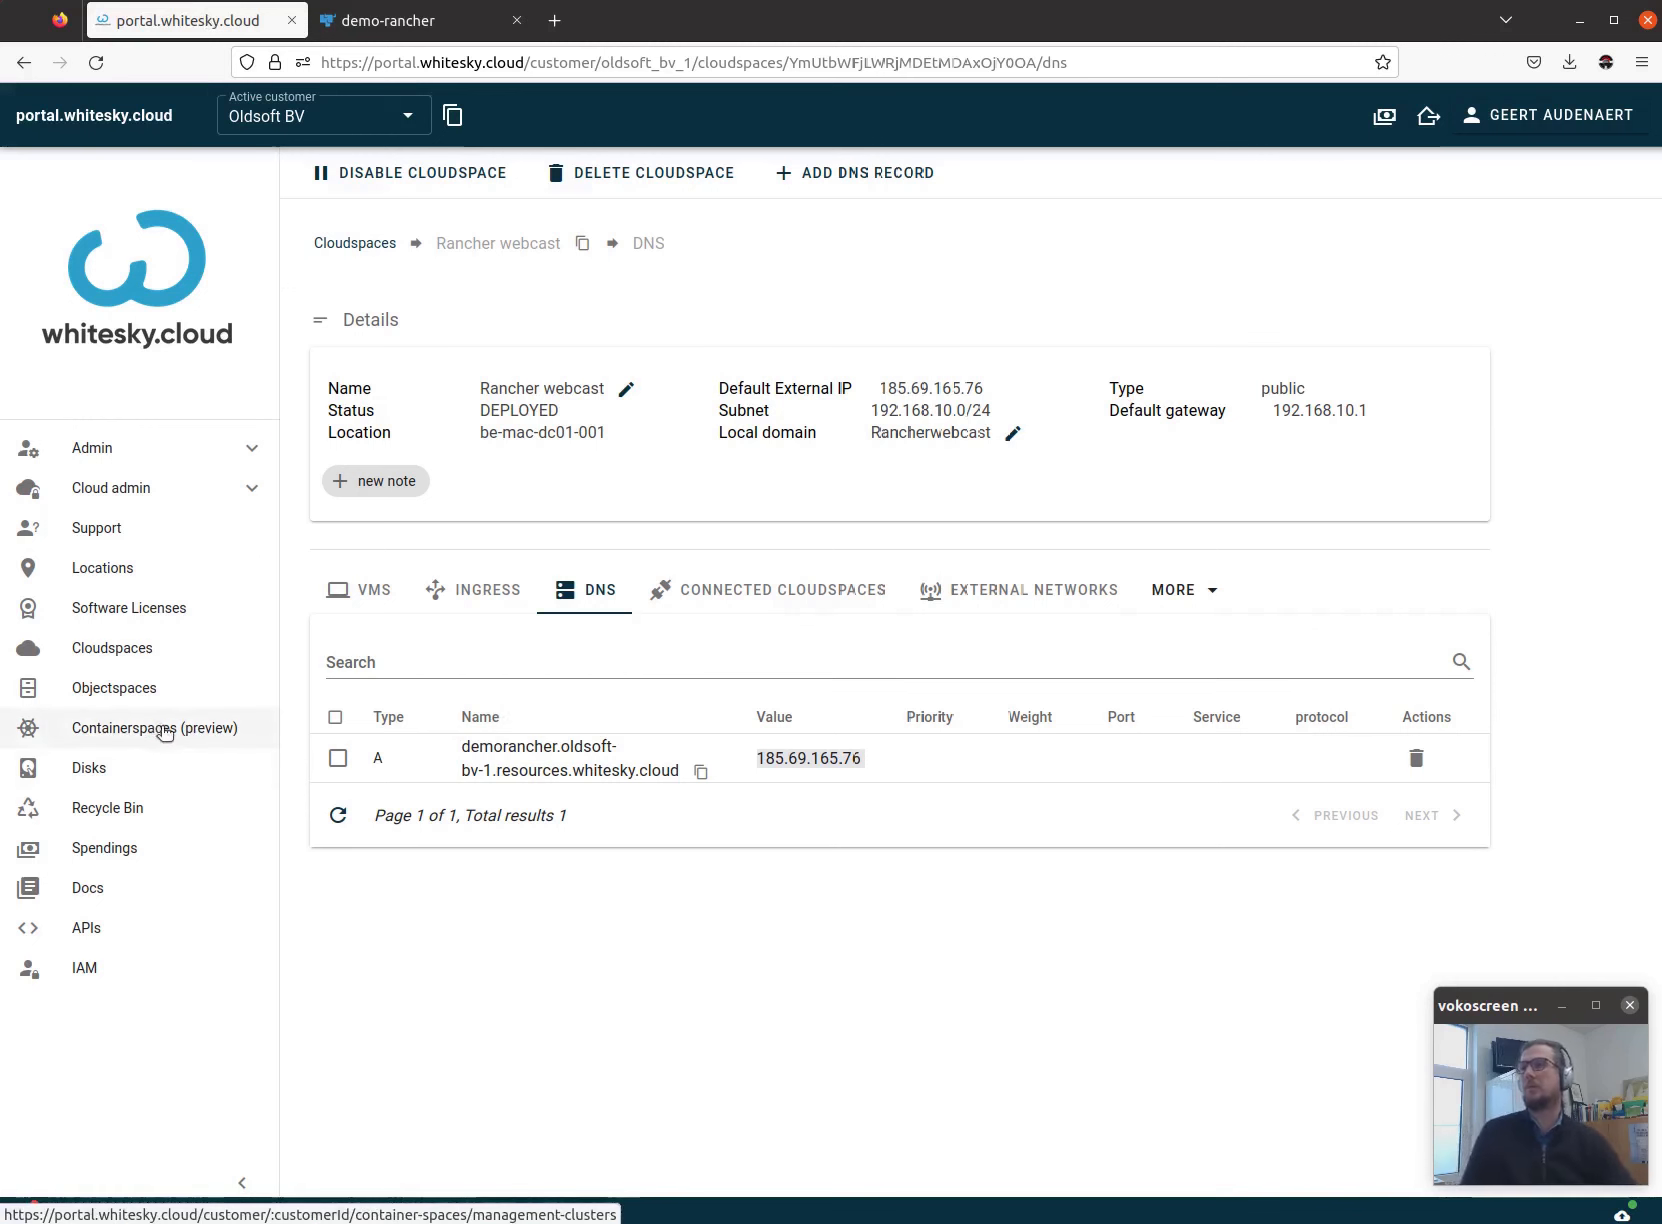
left_click(405, 22)
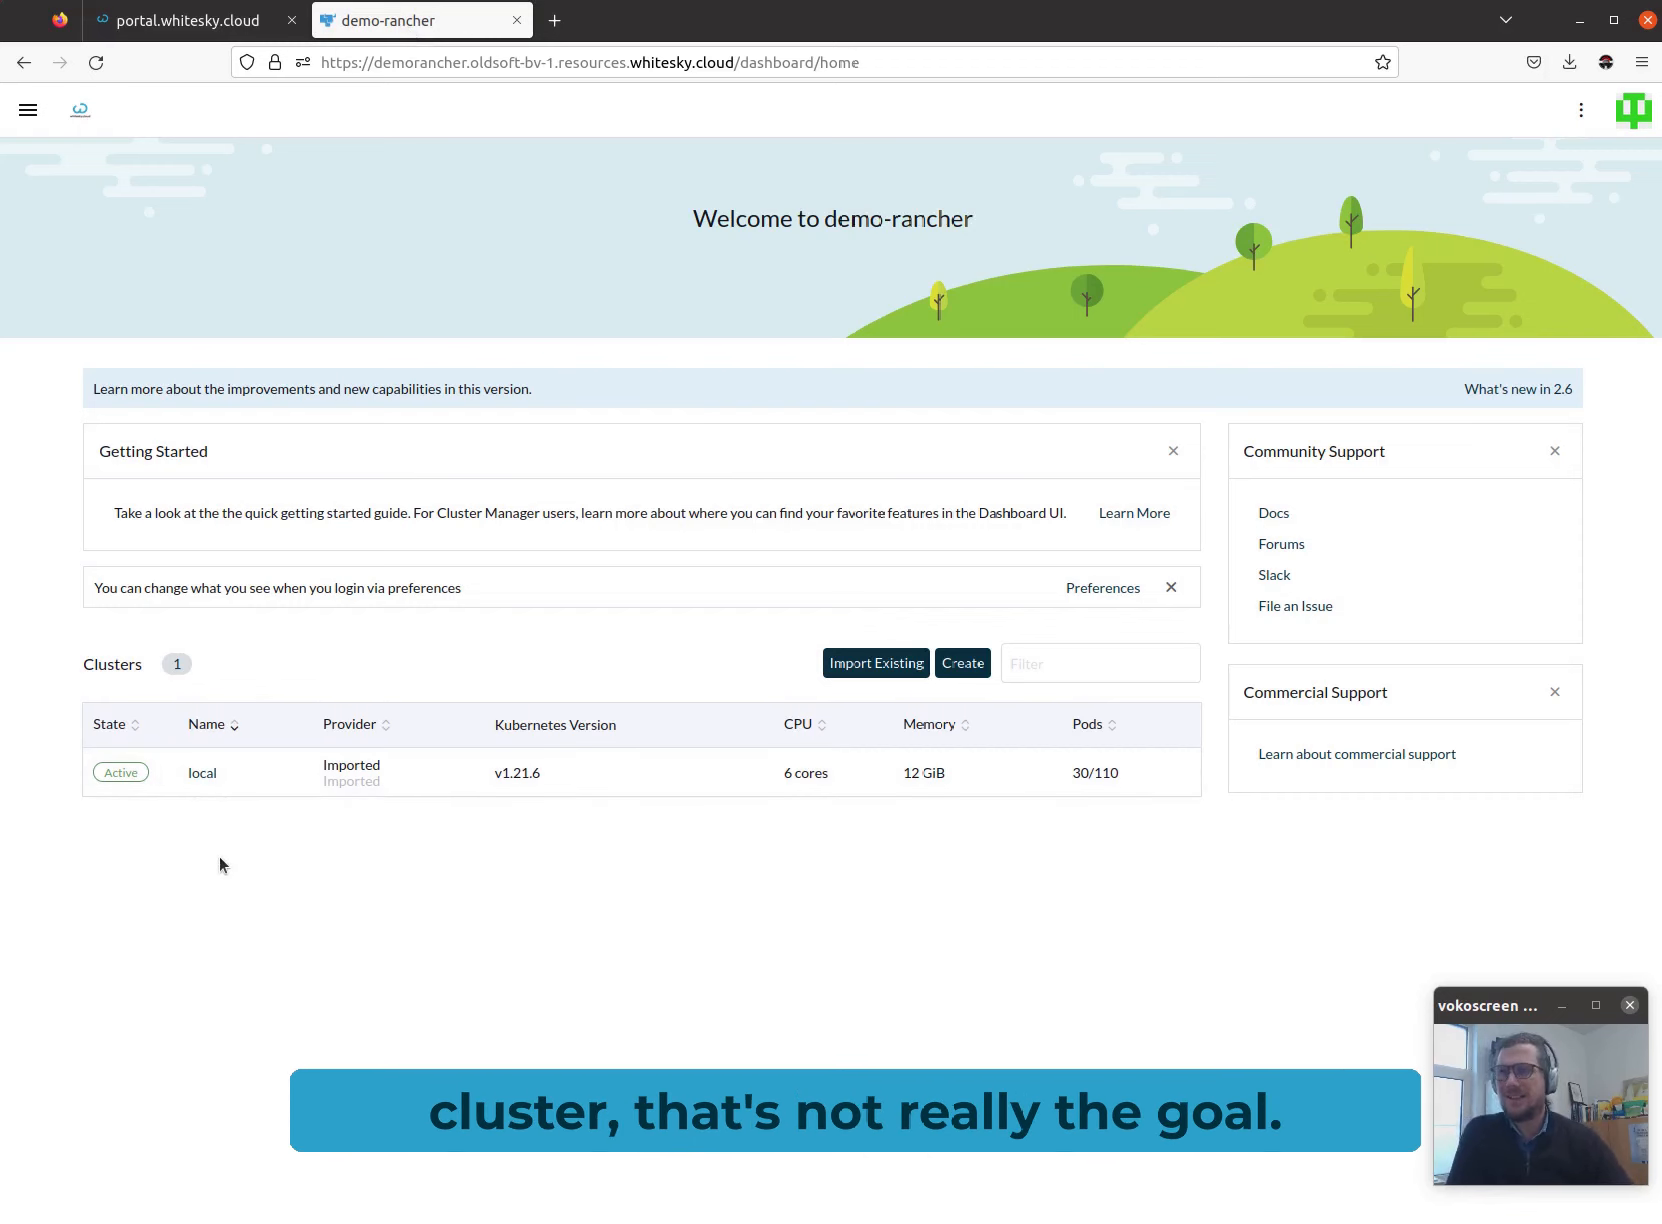
left_click(118, 28)
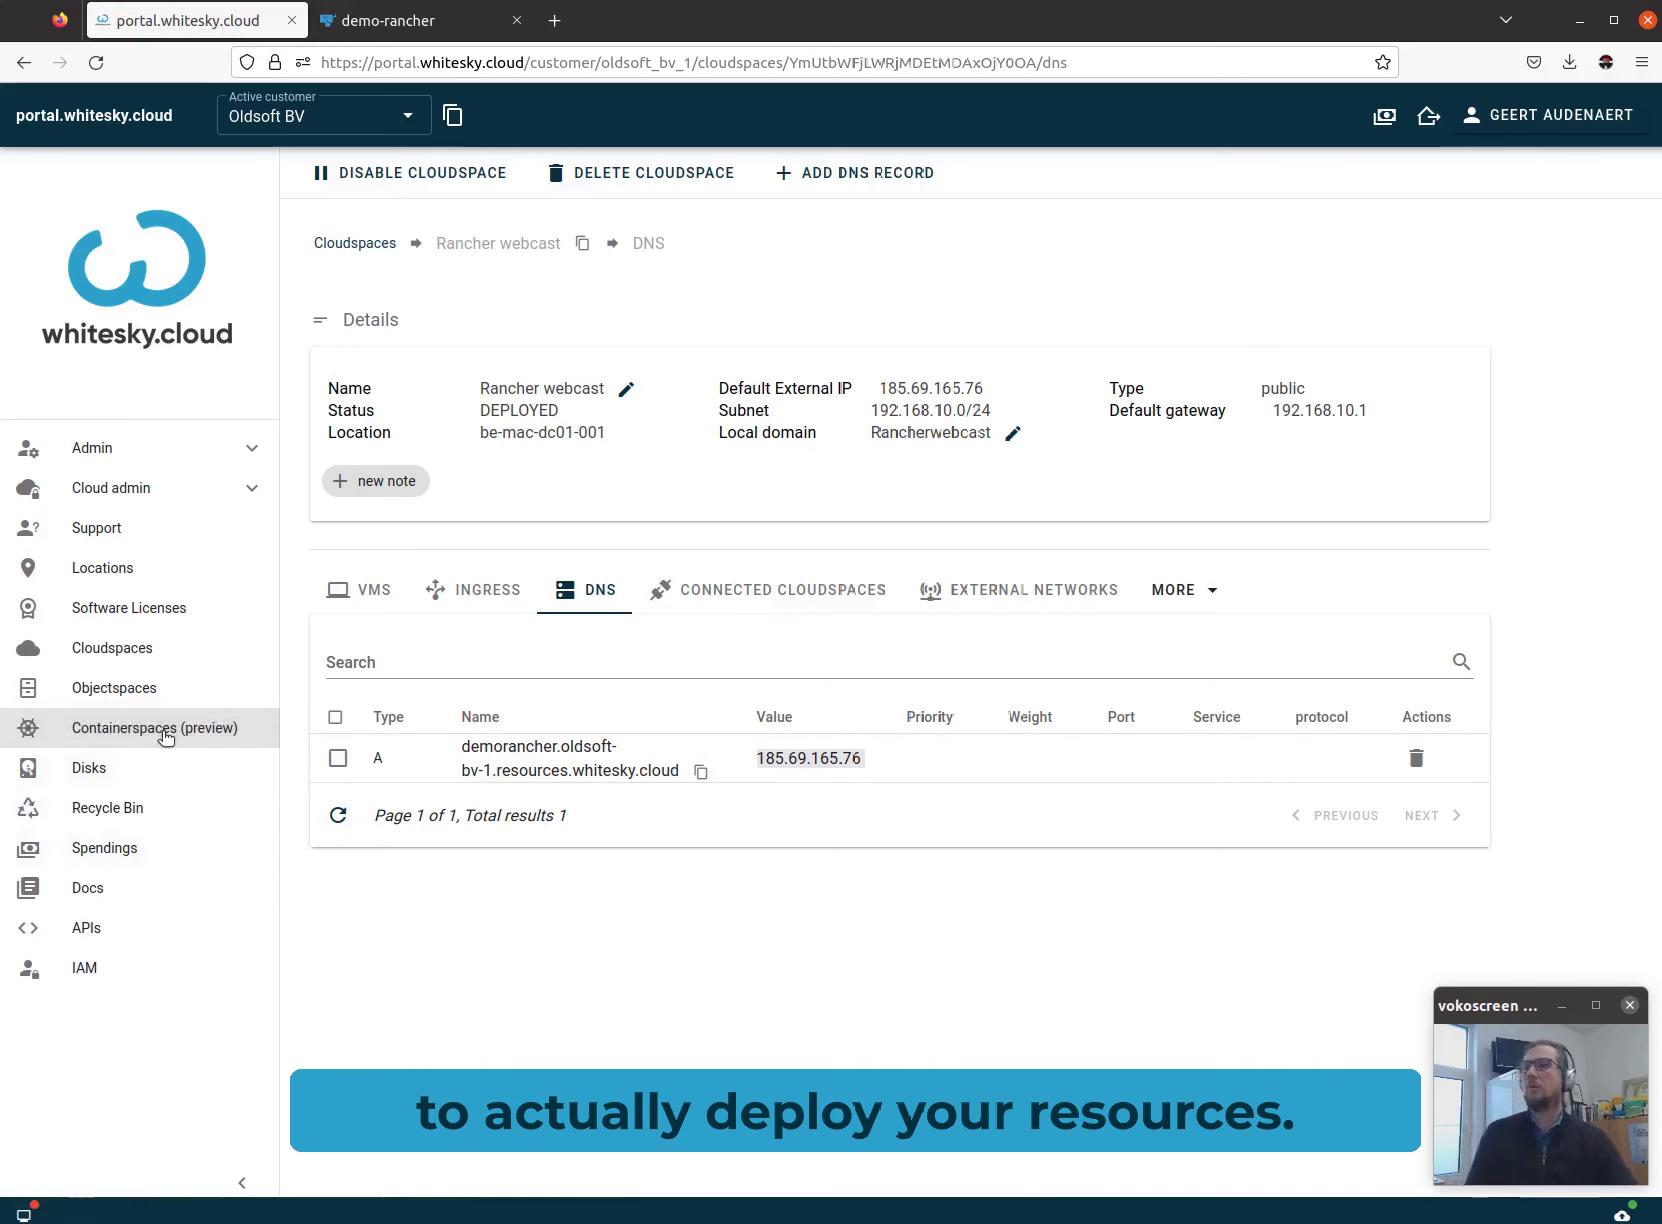
Start creating a Kubernetes cluster under the demo-rancher management cluster.
left_click(163, 731)
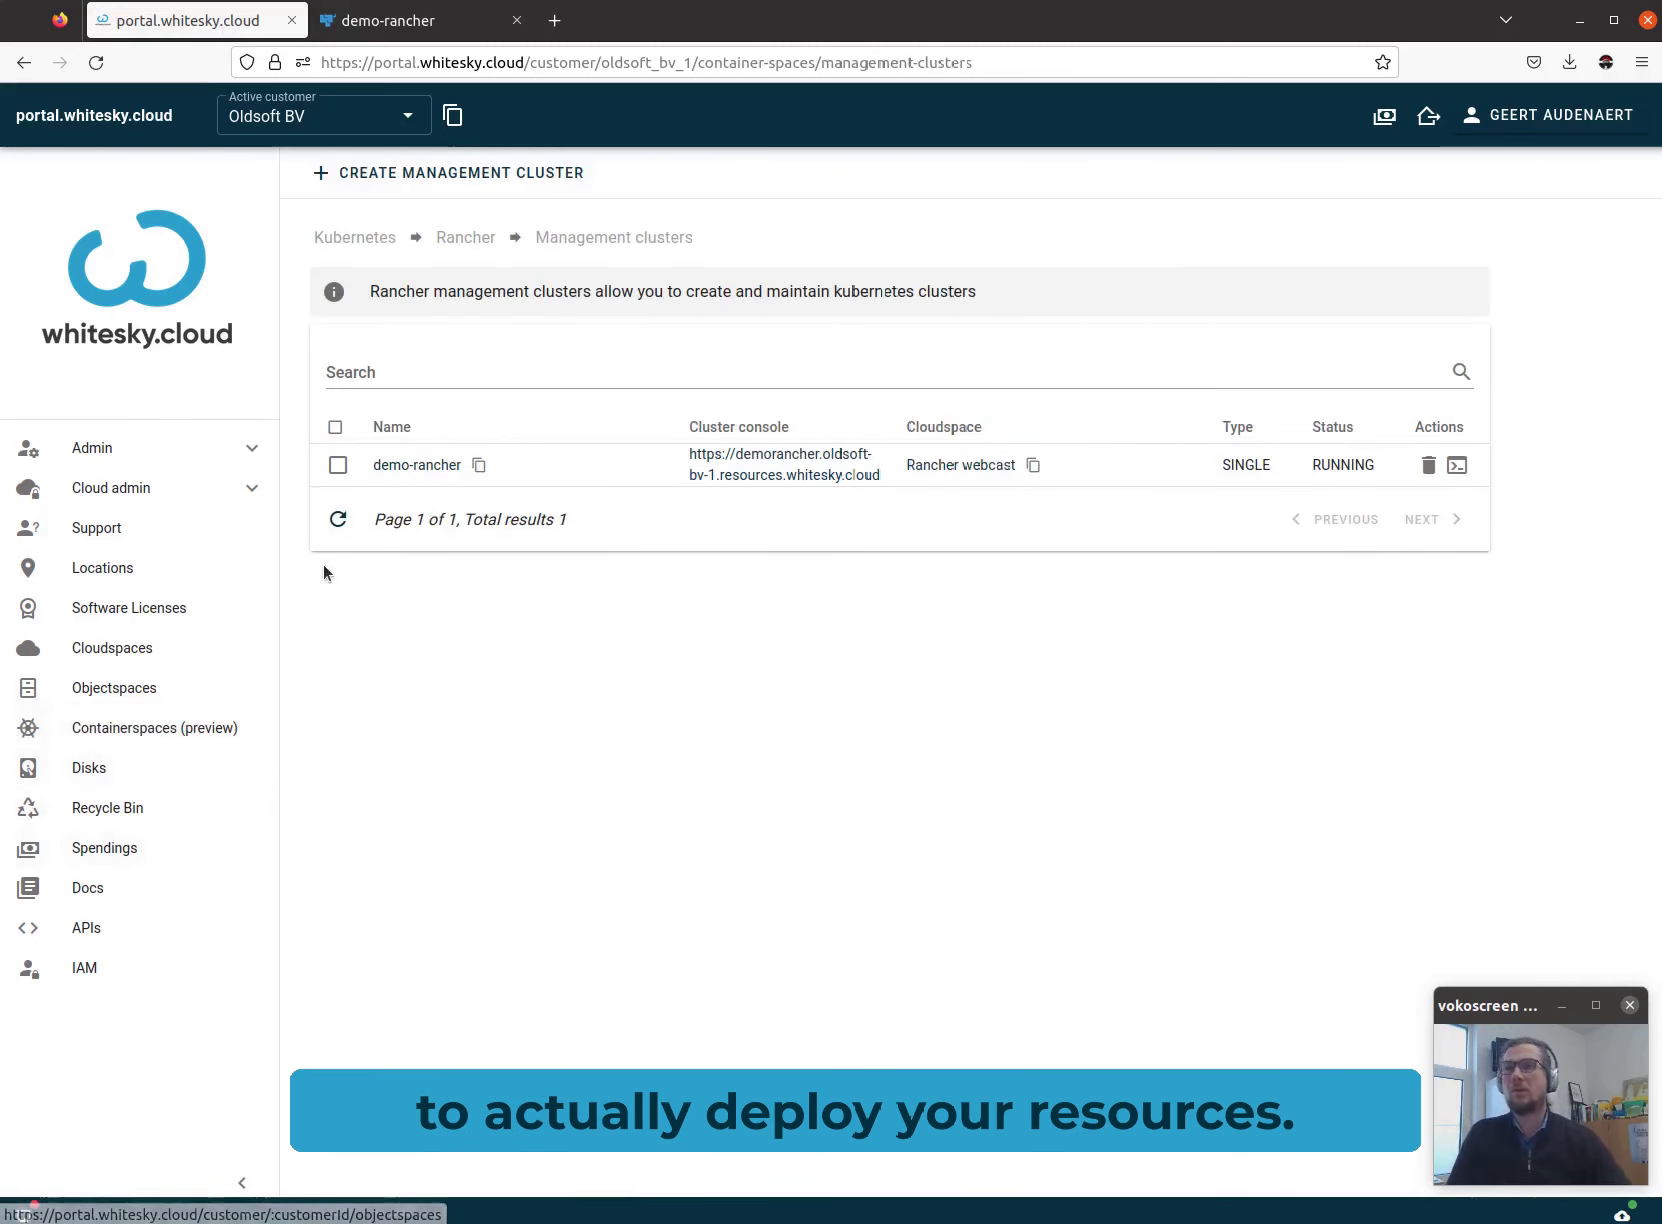
left_click(410, 466)
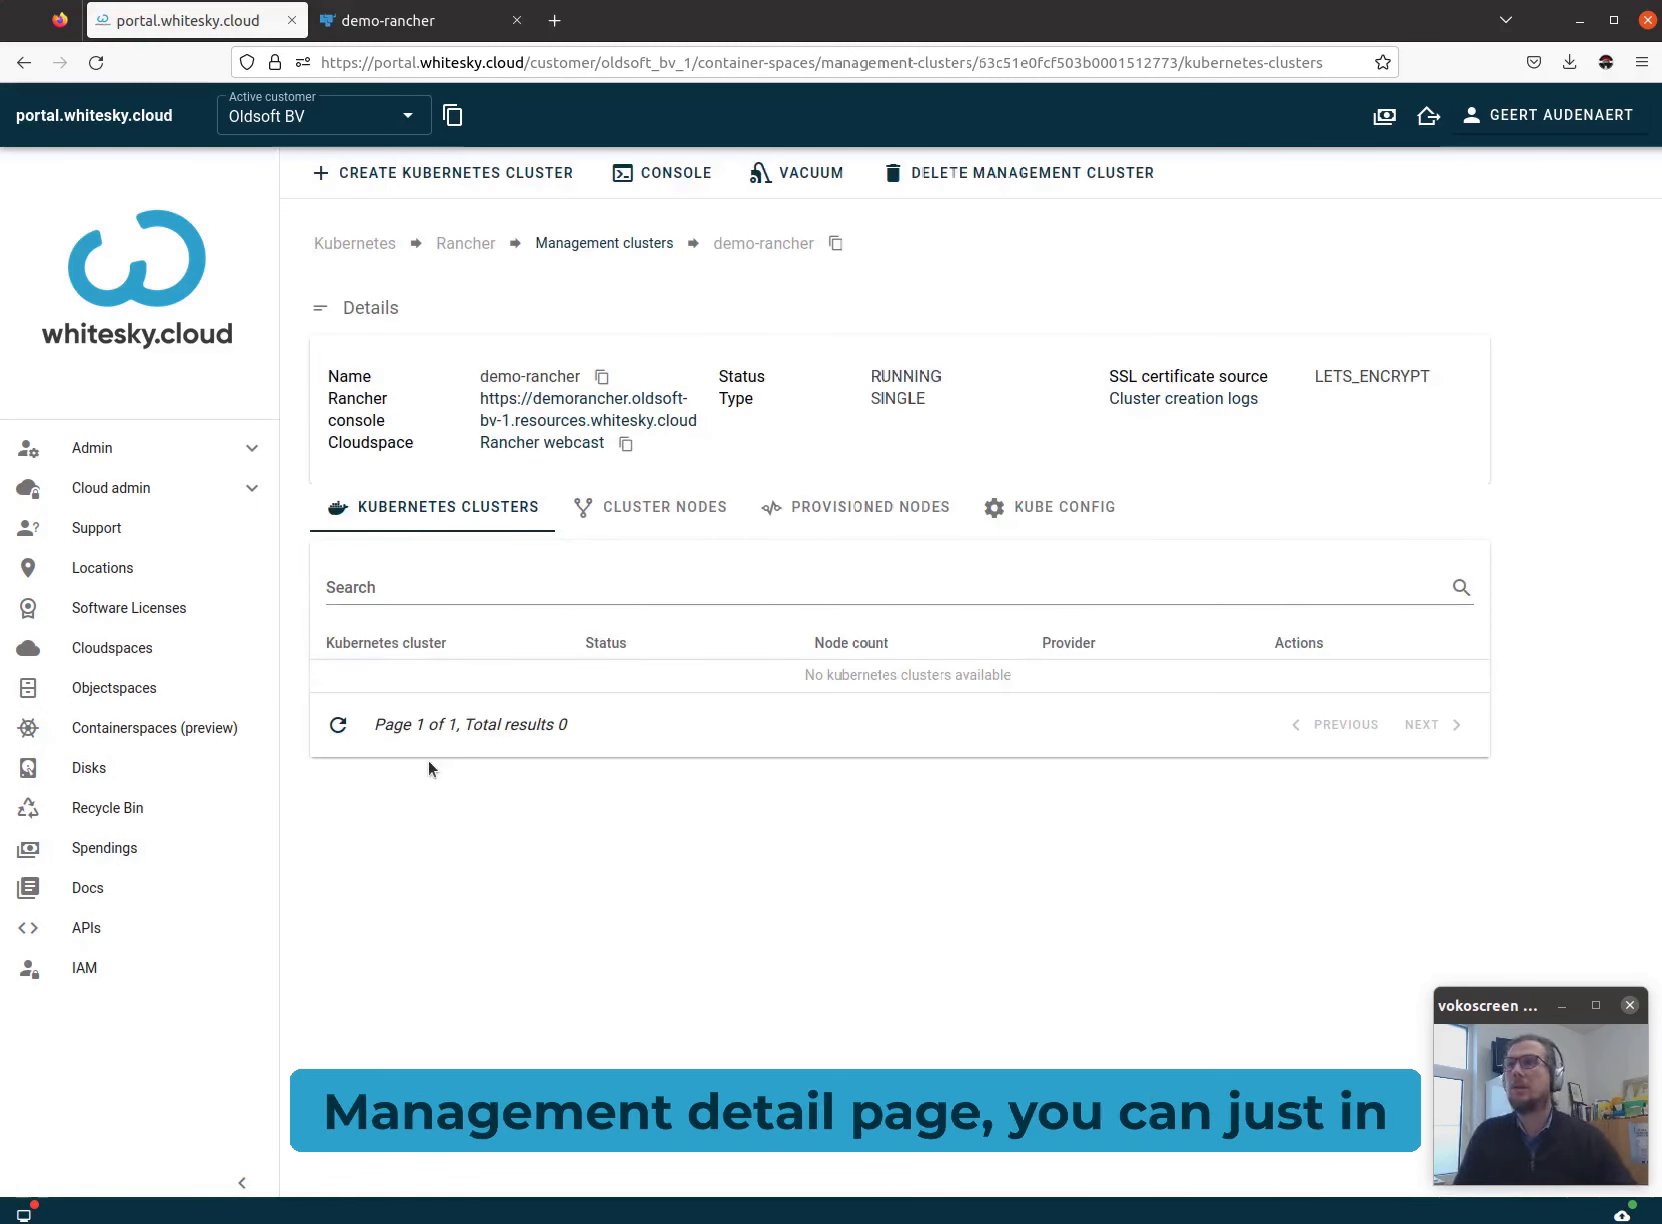
left_click(447, 172)
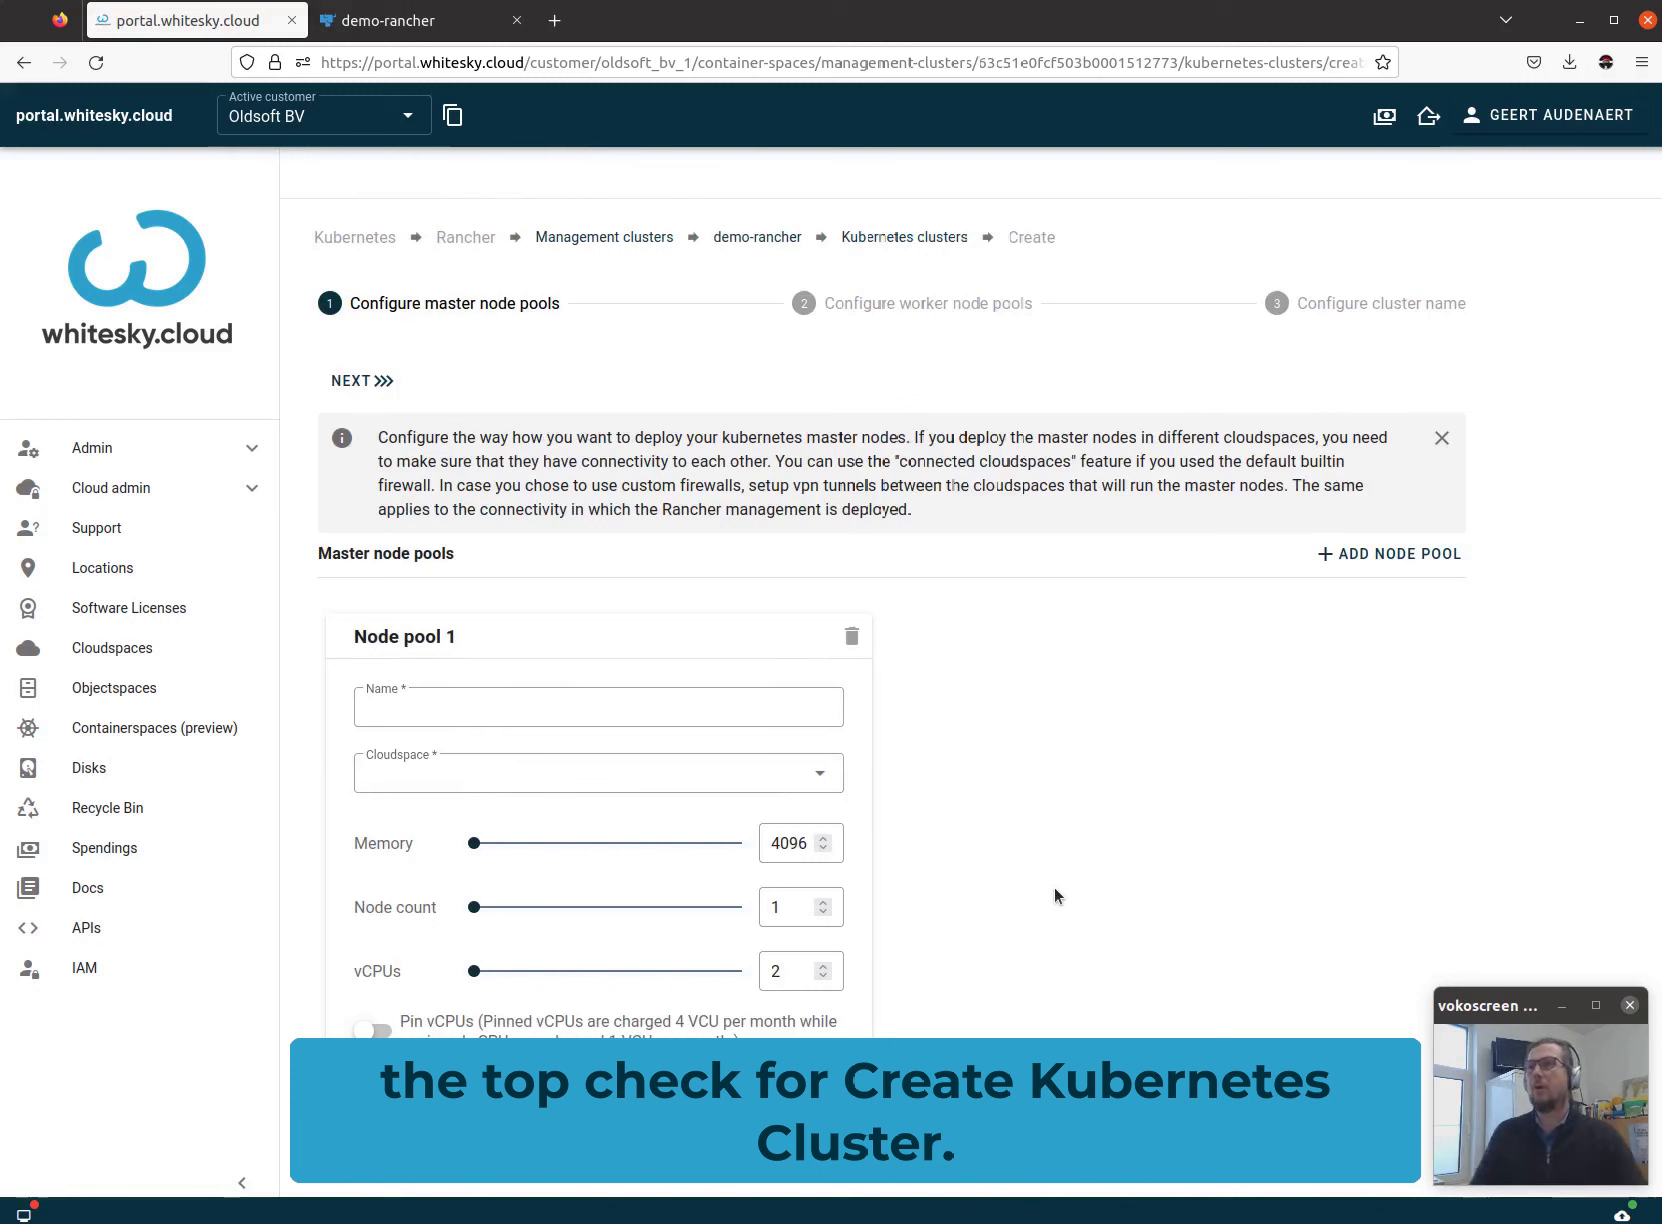
Name the master node pool master, assign it to the Rancher webcast cloudspace and proceed to the worker node pools.
left_click(488, 708)
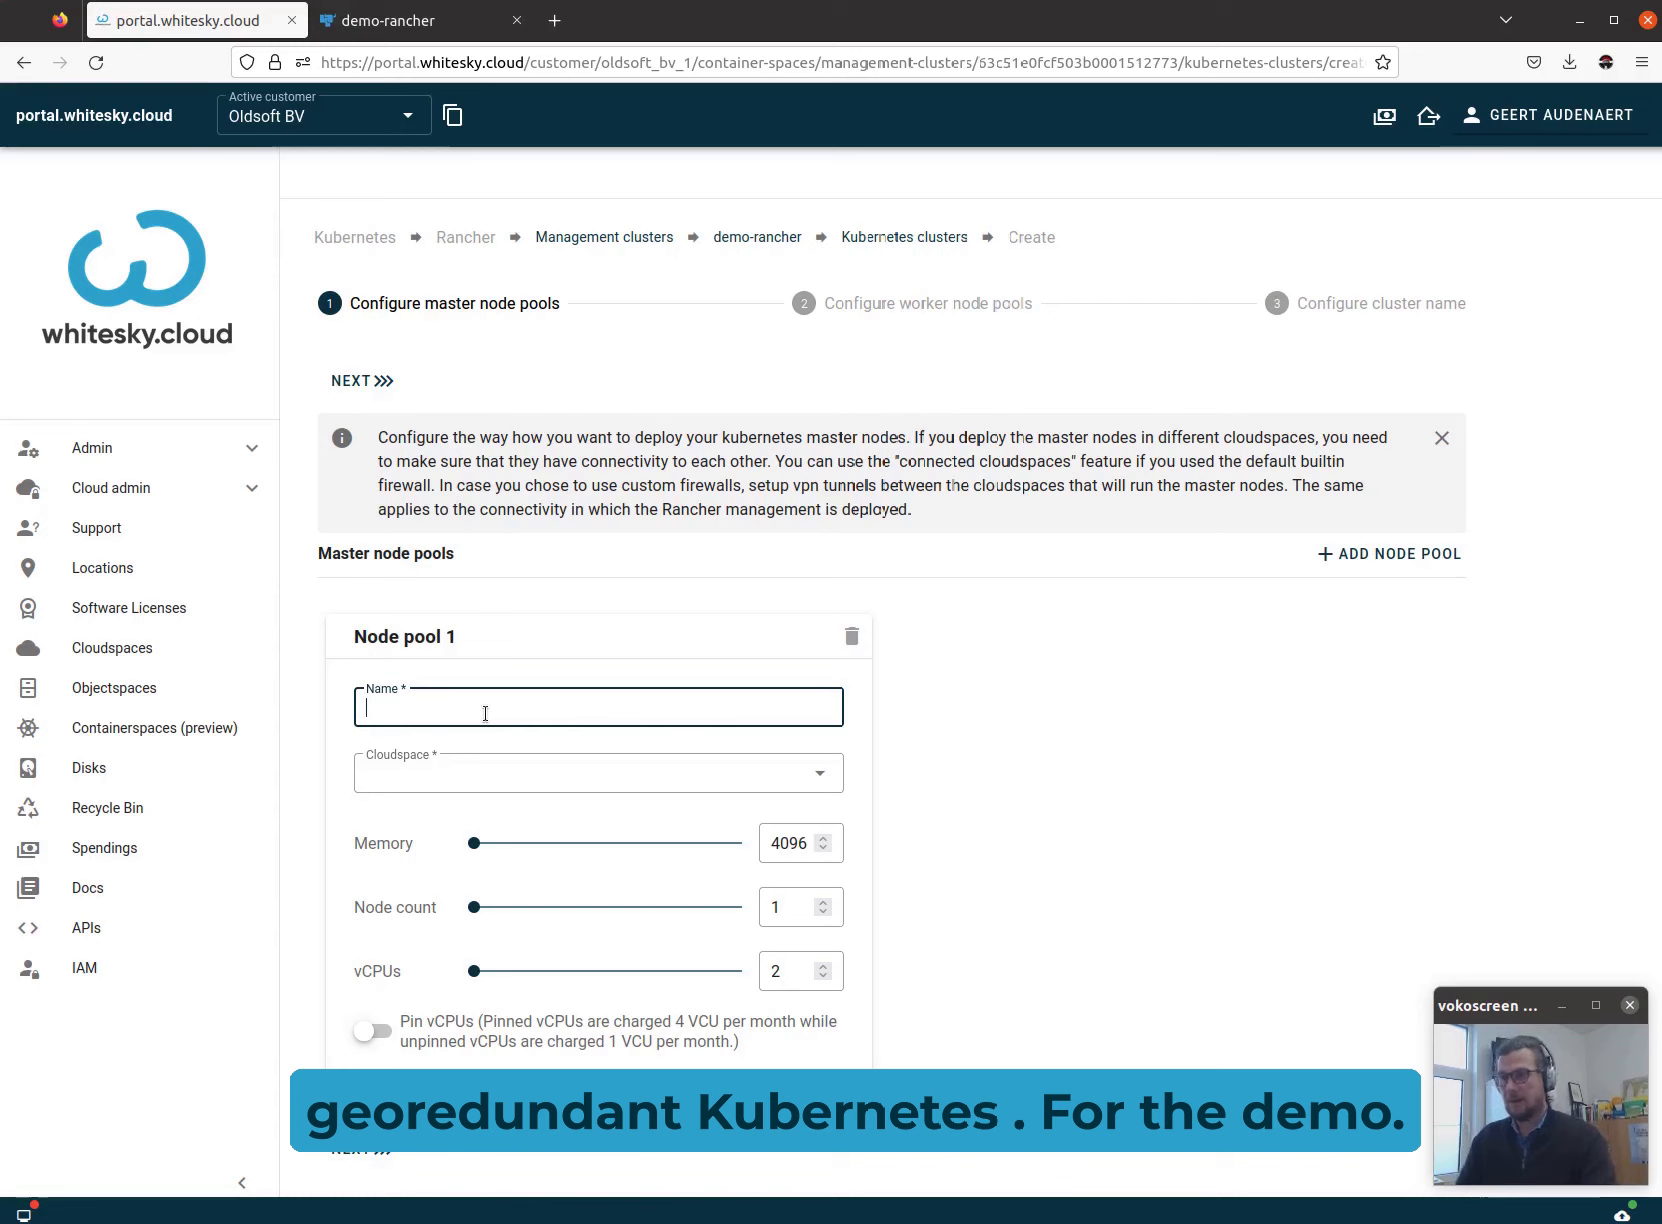
type("mas")
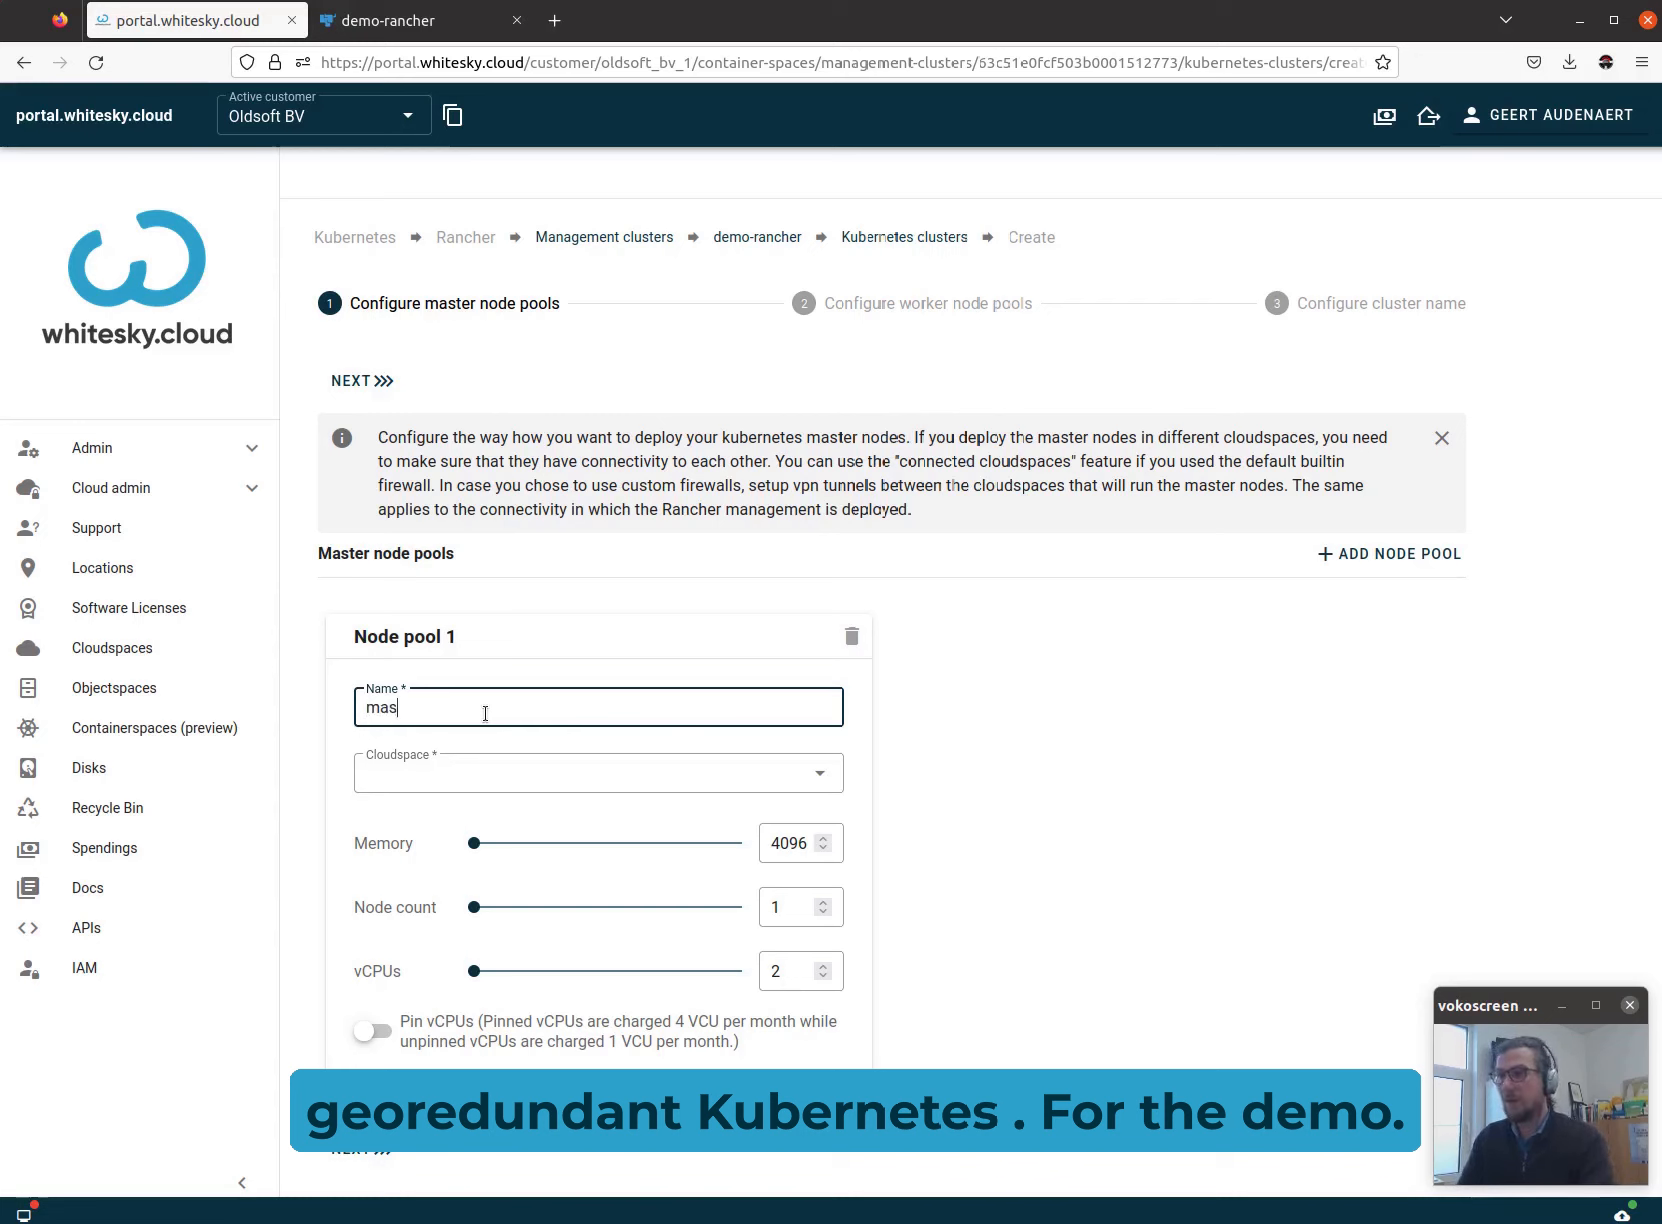
type("ter")
left_click(477, 773)
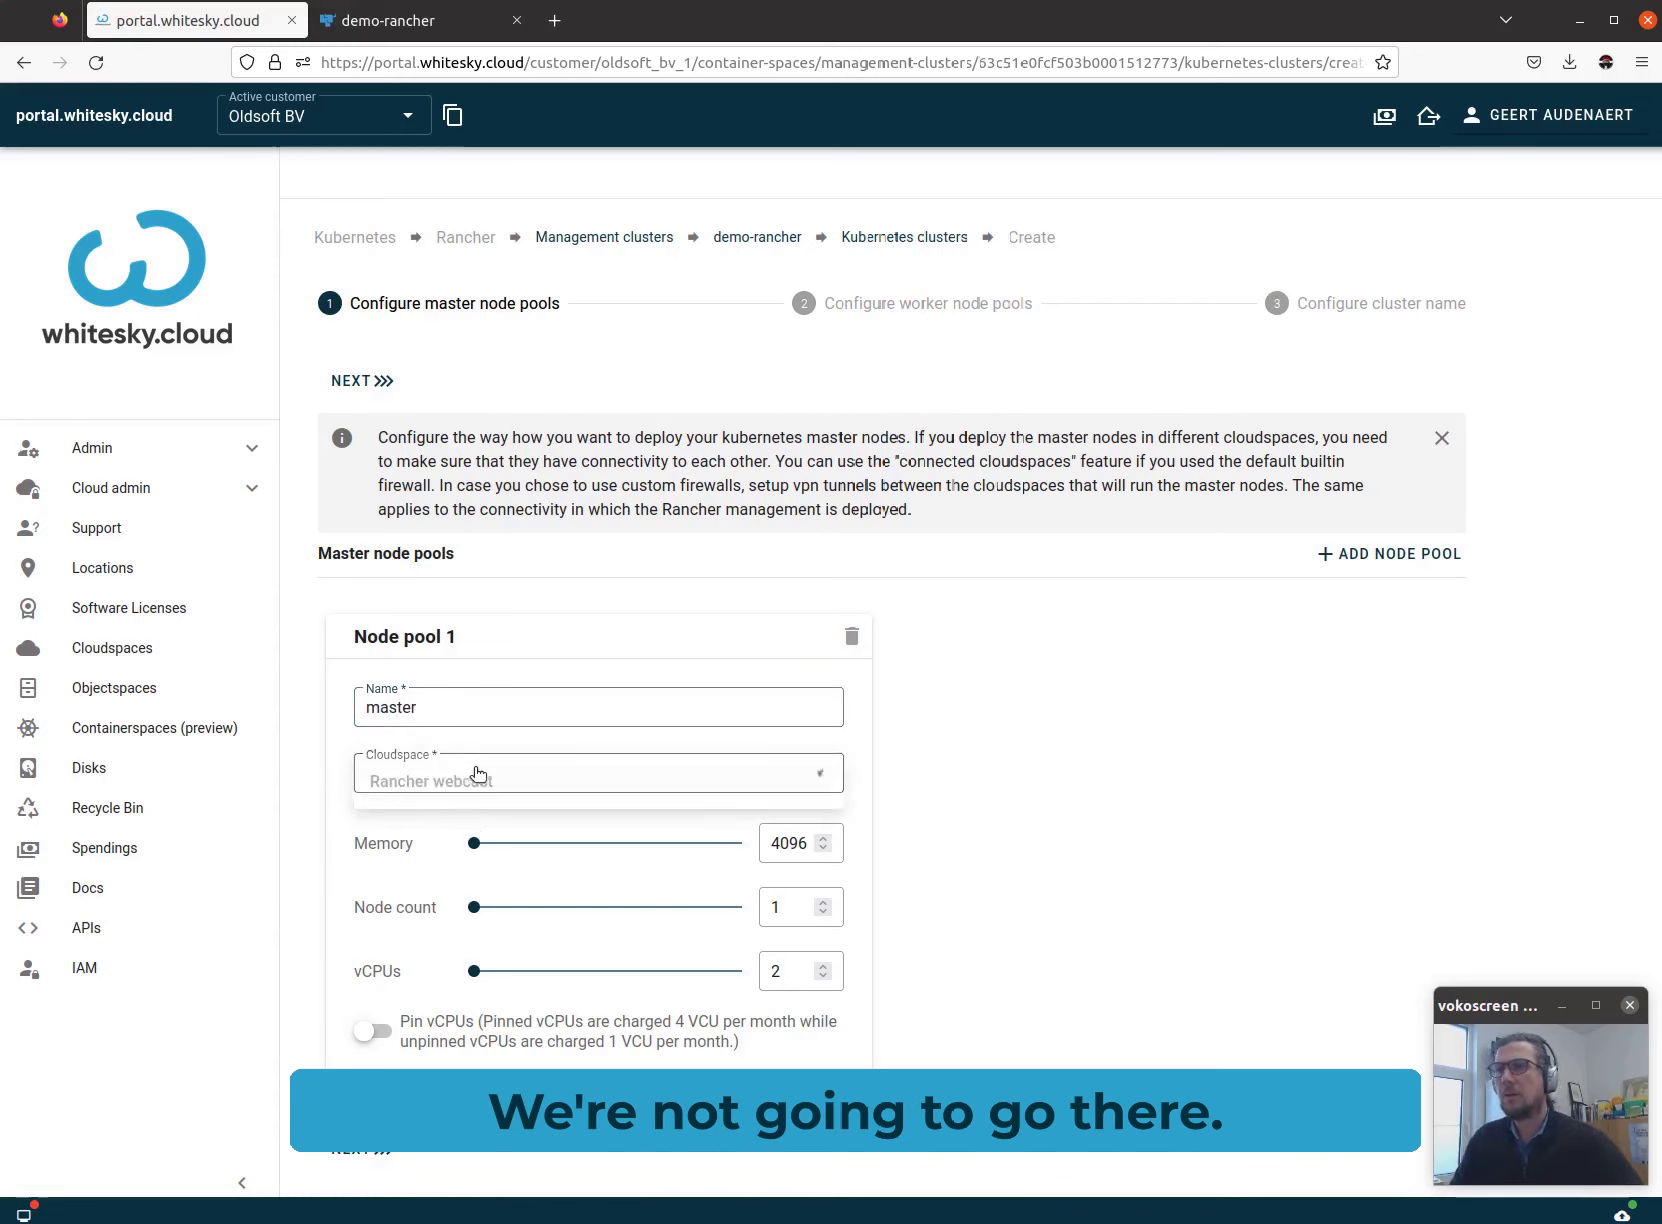
left_click(481, 781)
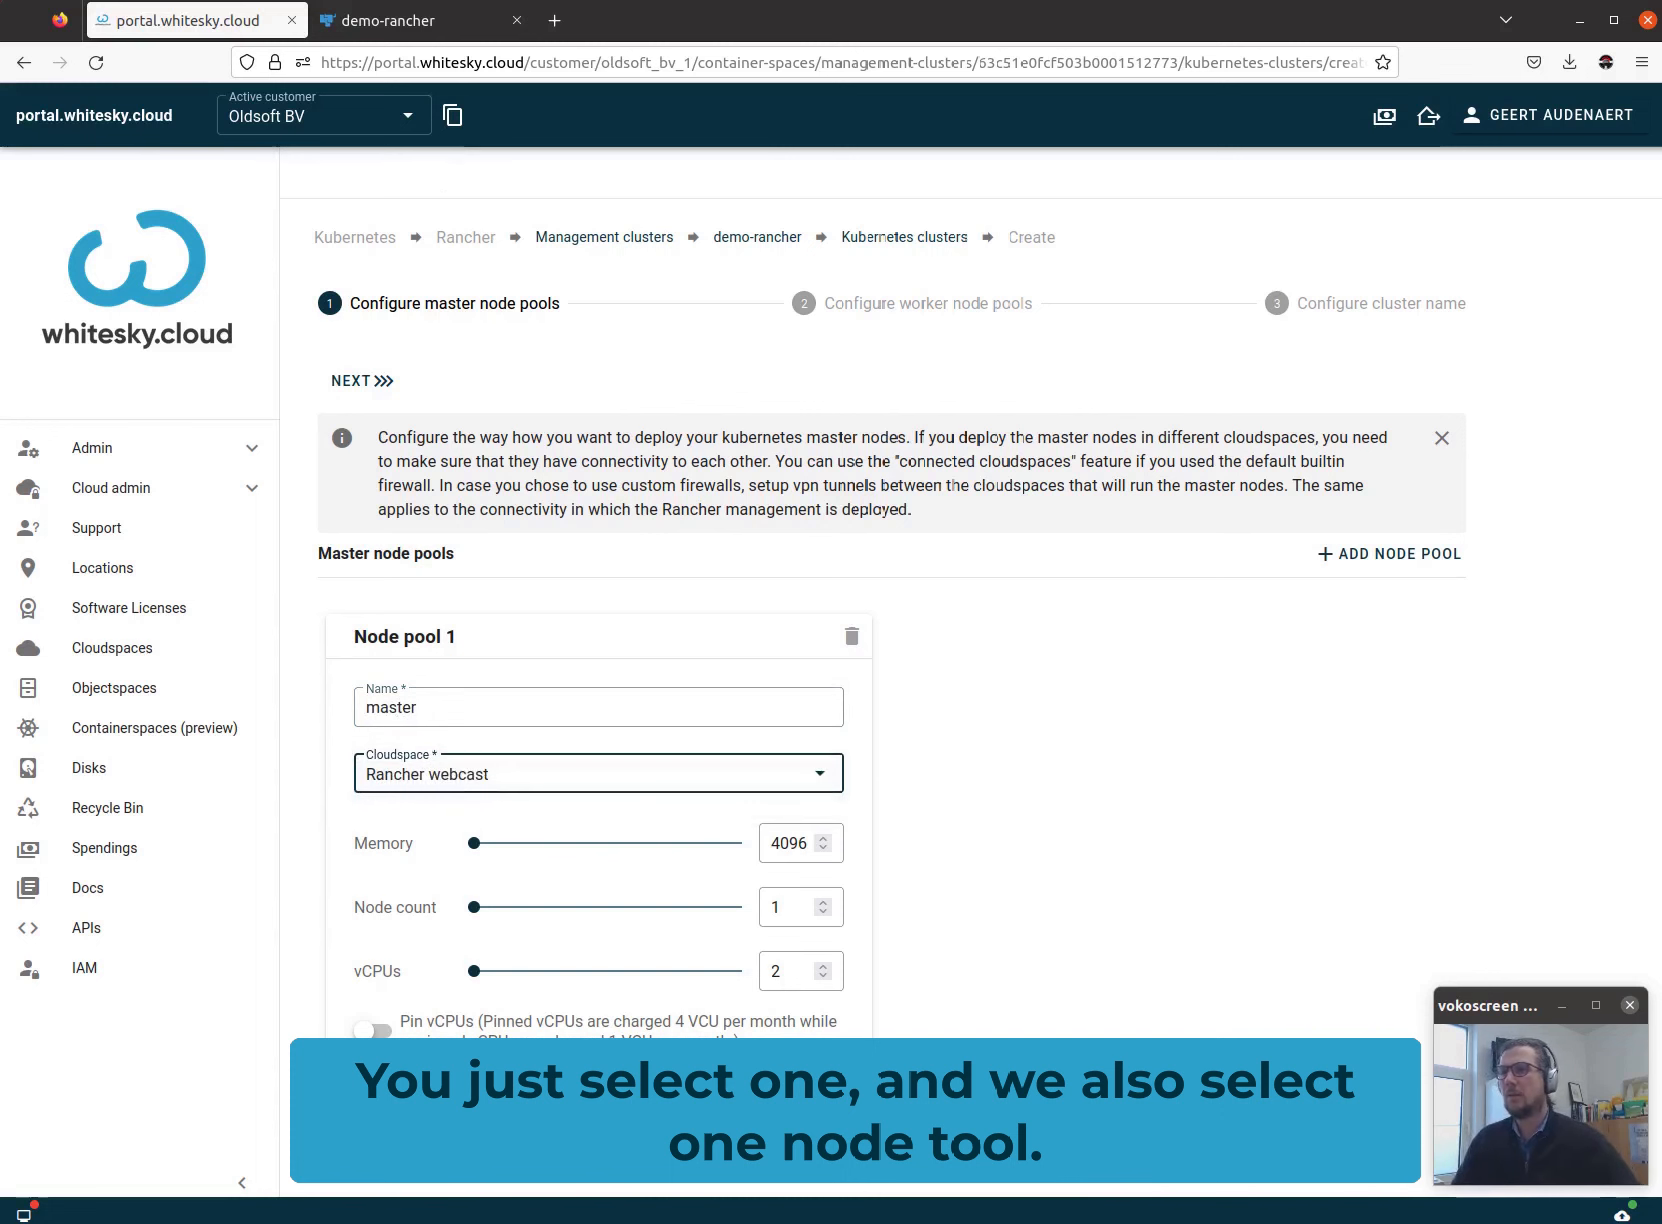
left_click(362, 381)
Name the worker node pool workers-be, assign it to the Rancher webcast cloudspace and proceed to the cluster name.
left_click(420, 712)
type("worker")
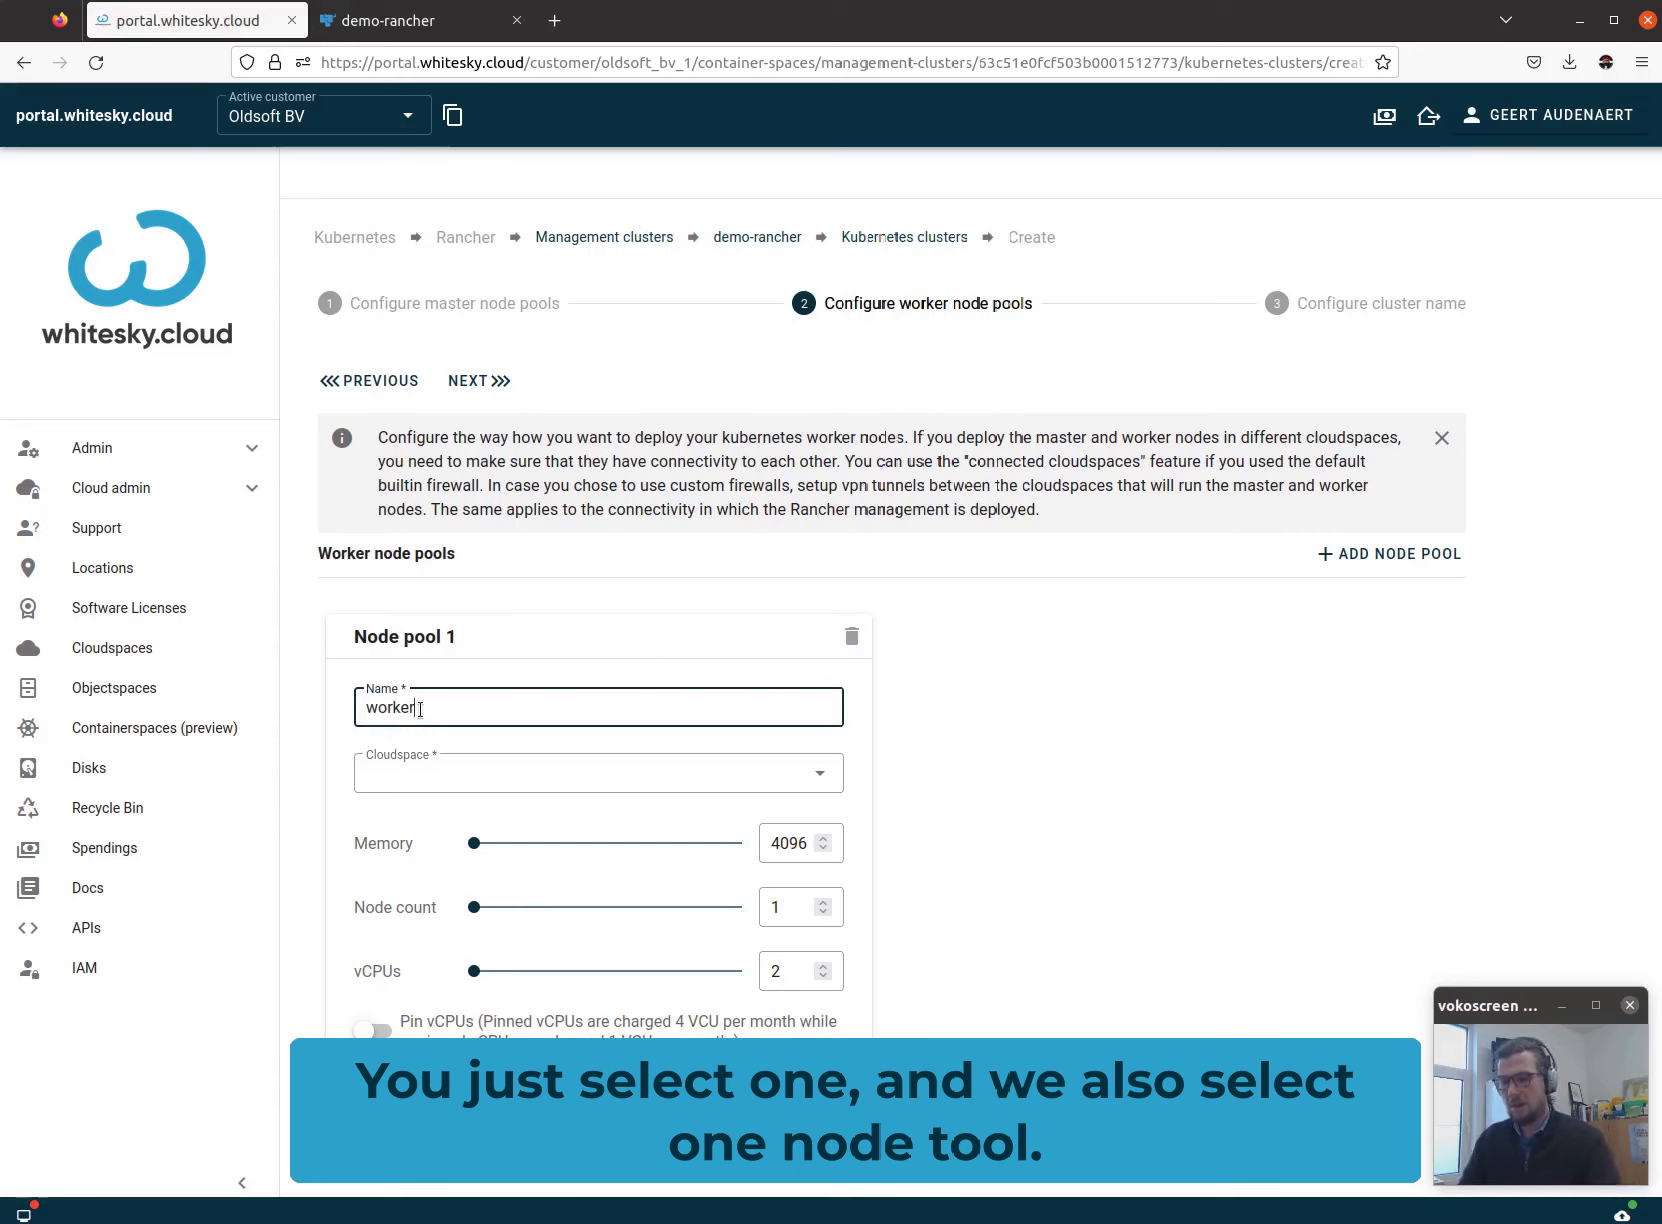
type("s-be")
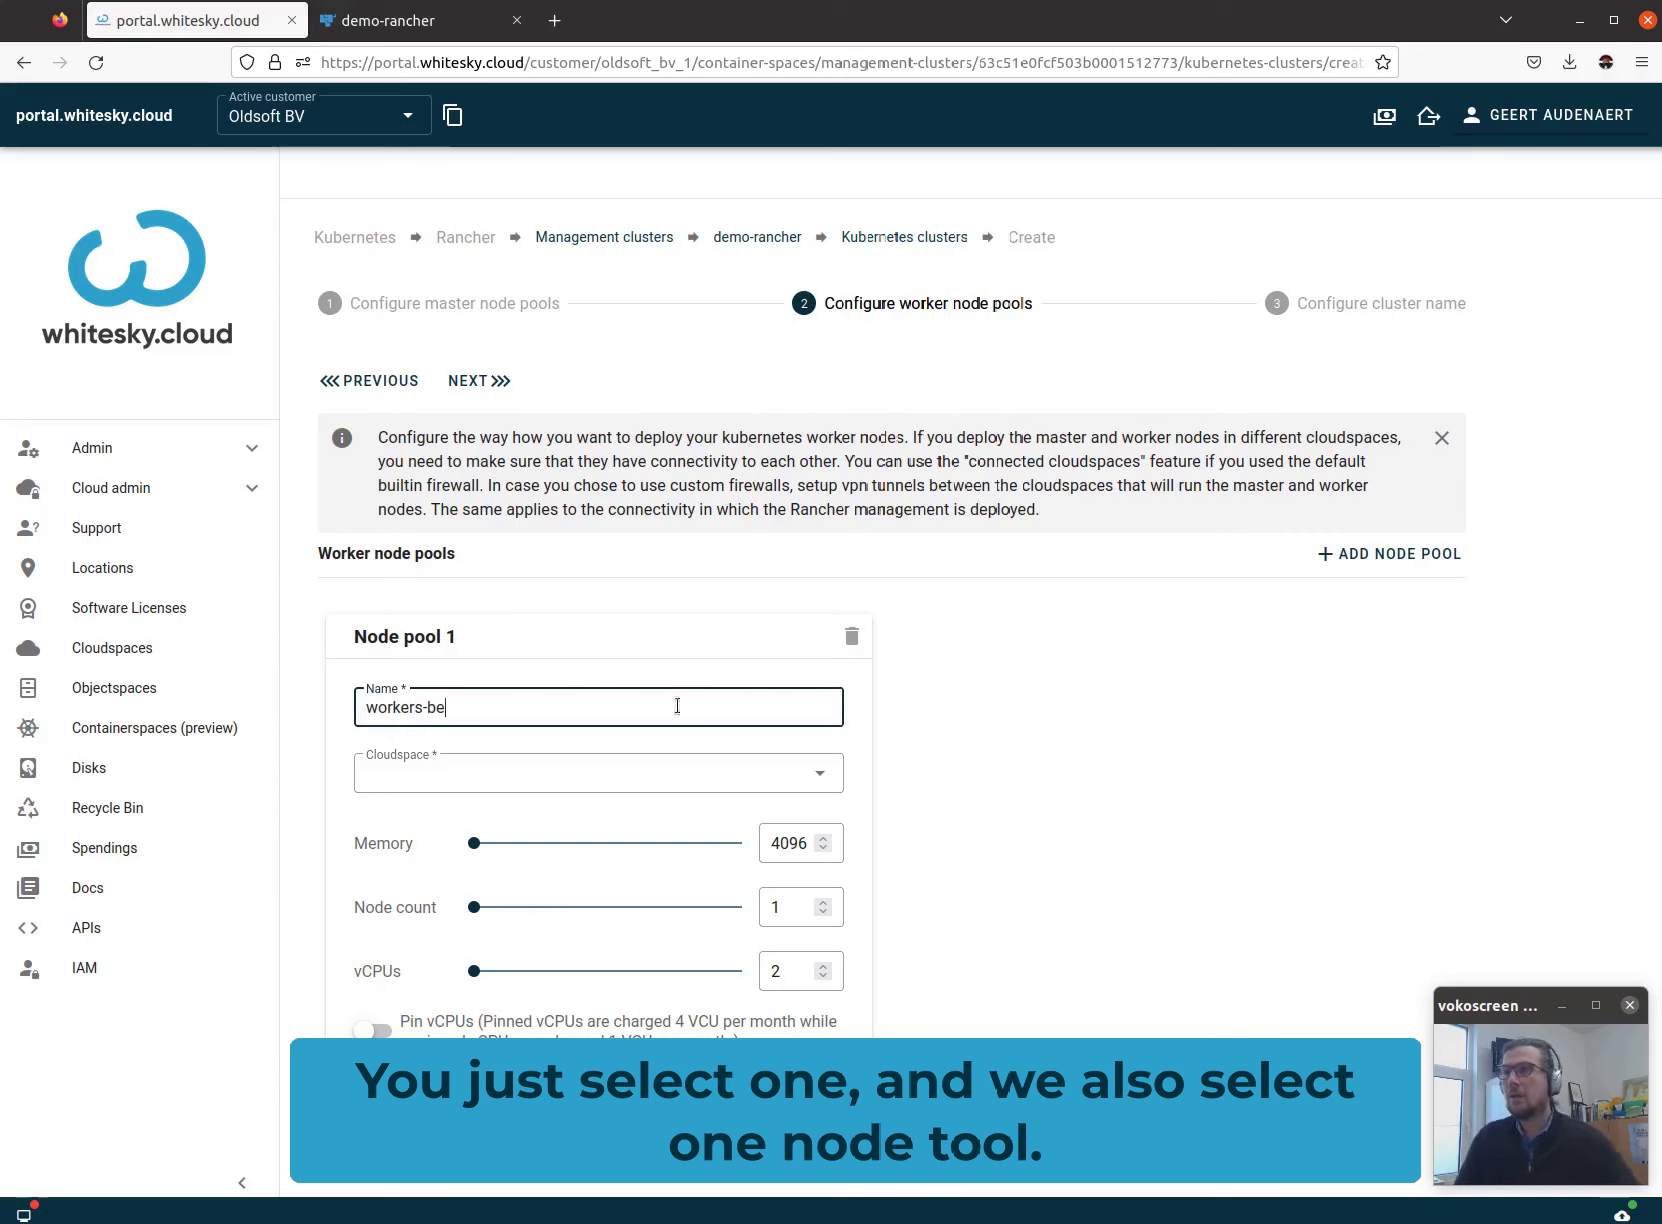
left_click(589, 775)
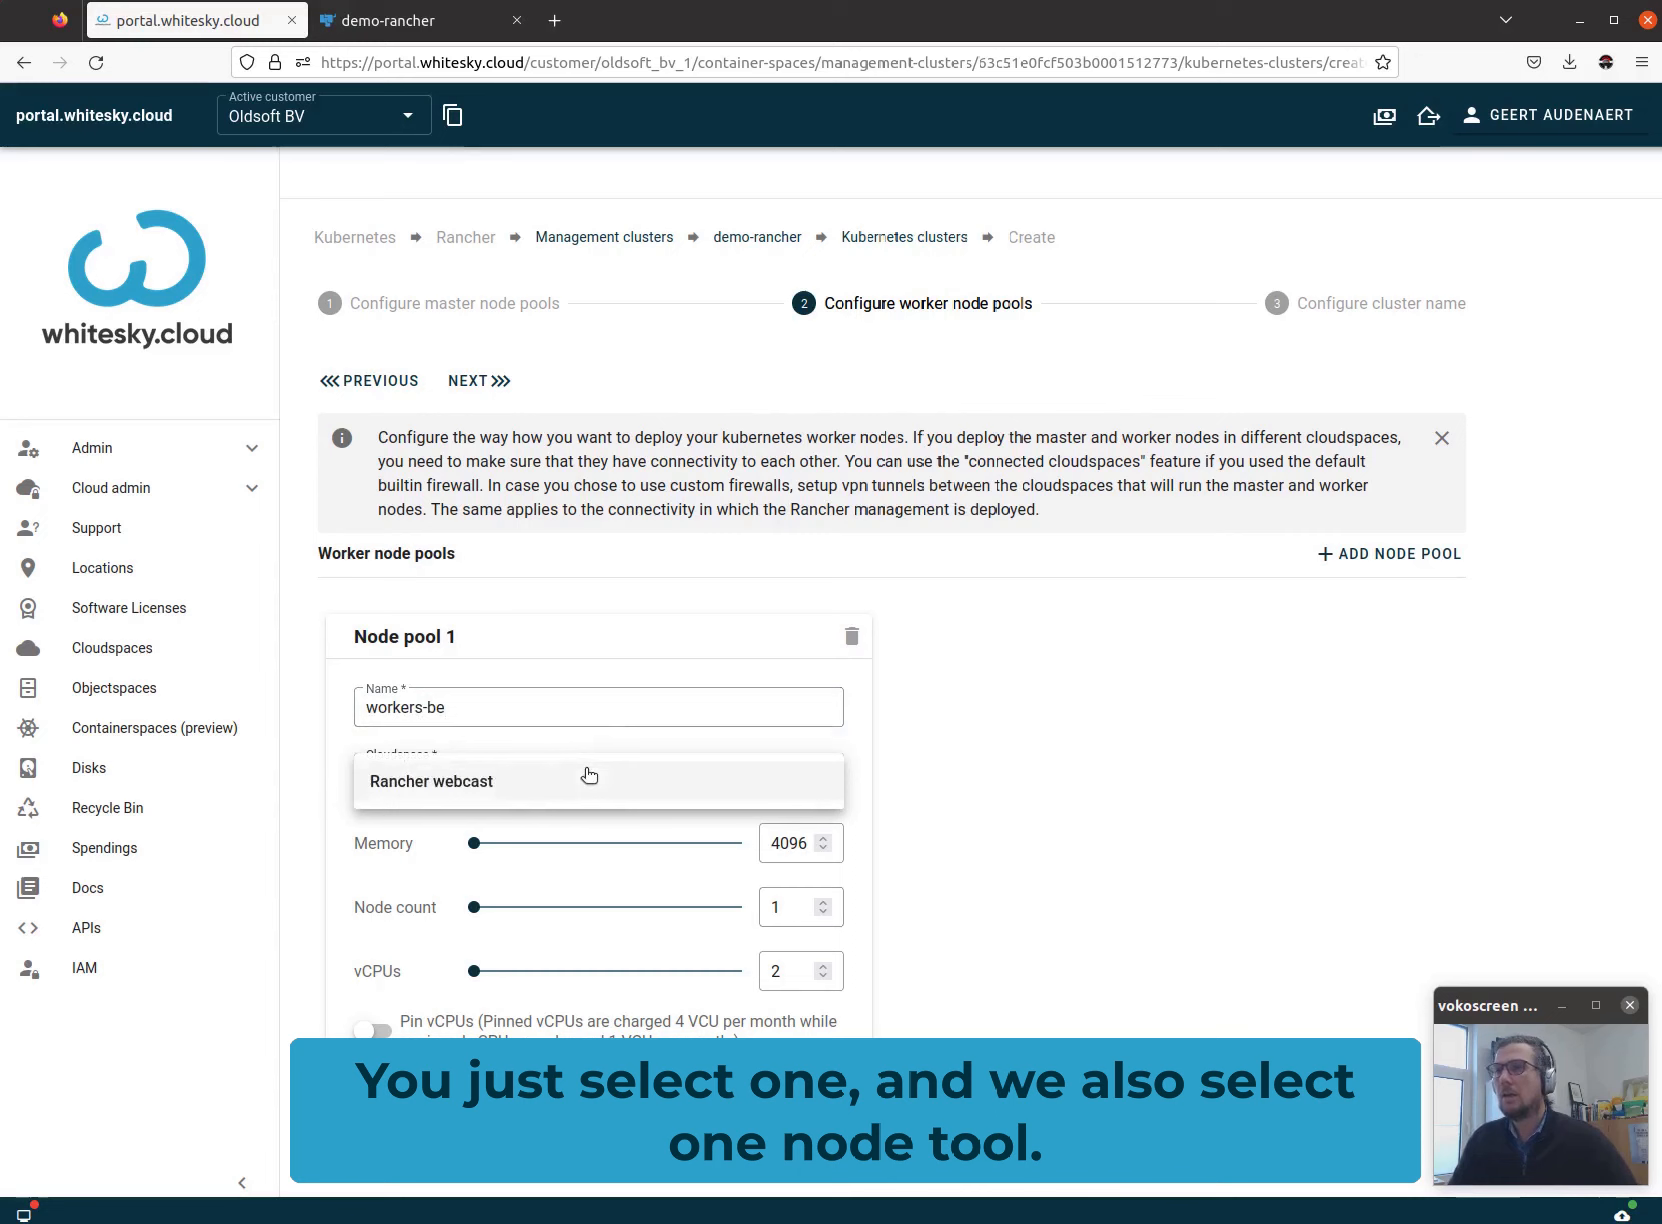
left_click(522, 785)
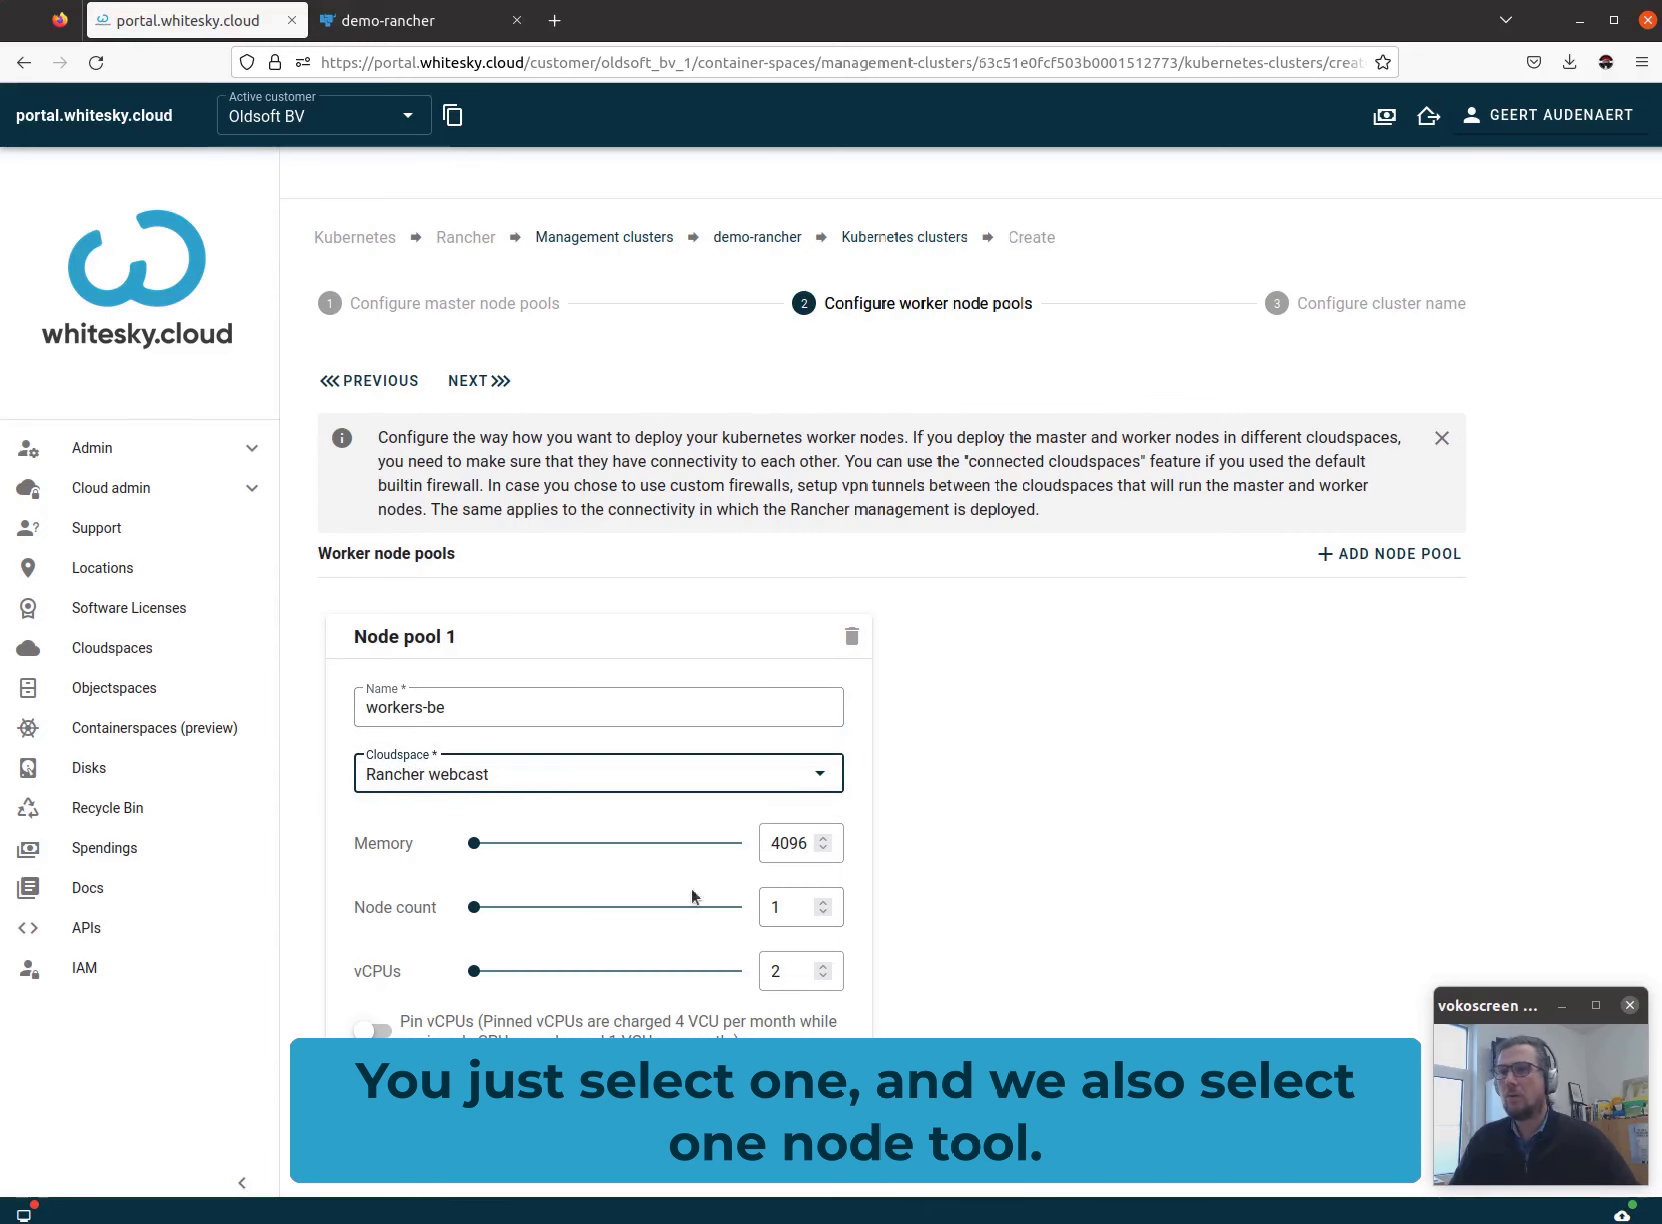
left_click(483, 1151)
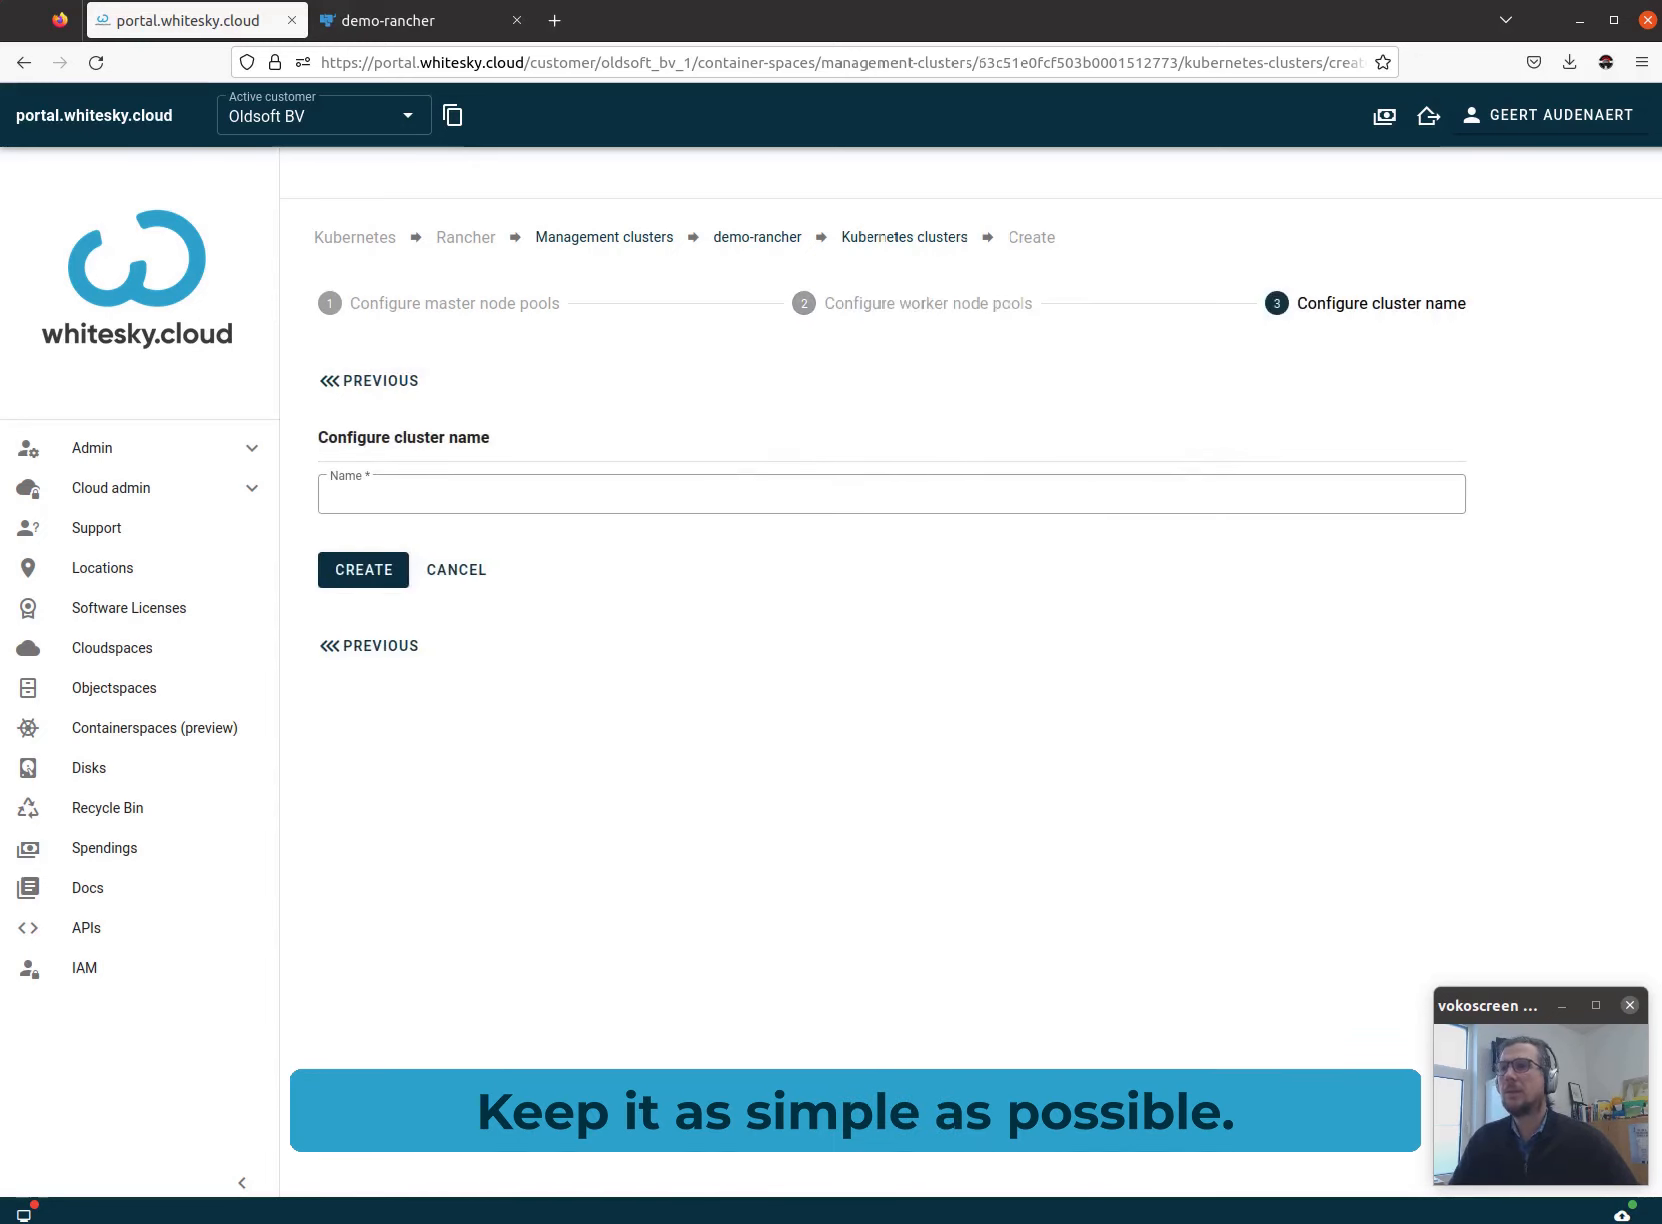
Name the Kubernetes cluster my-first-kubernetes-cluster and create it.
left_click(399, 493)
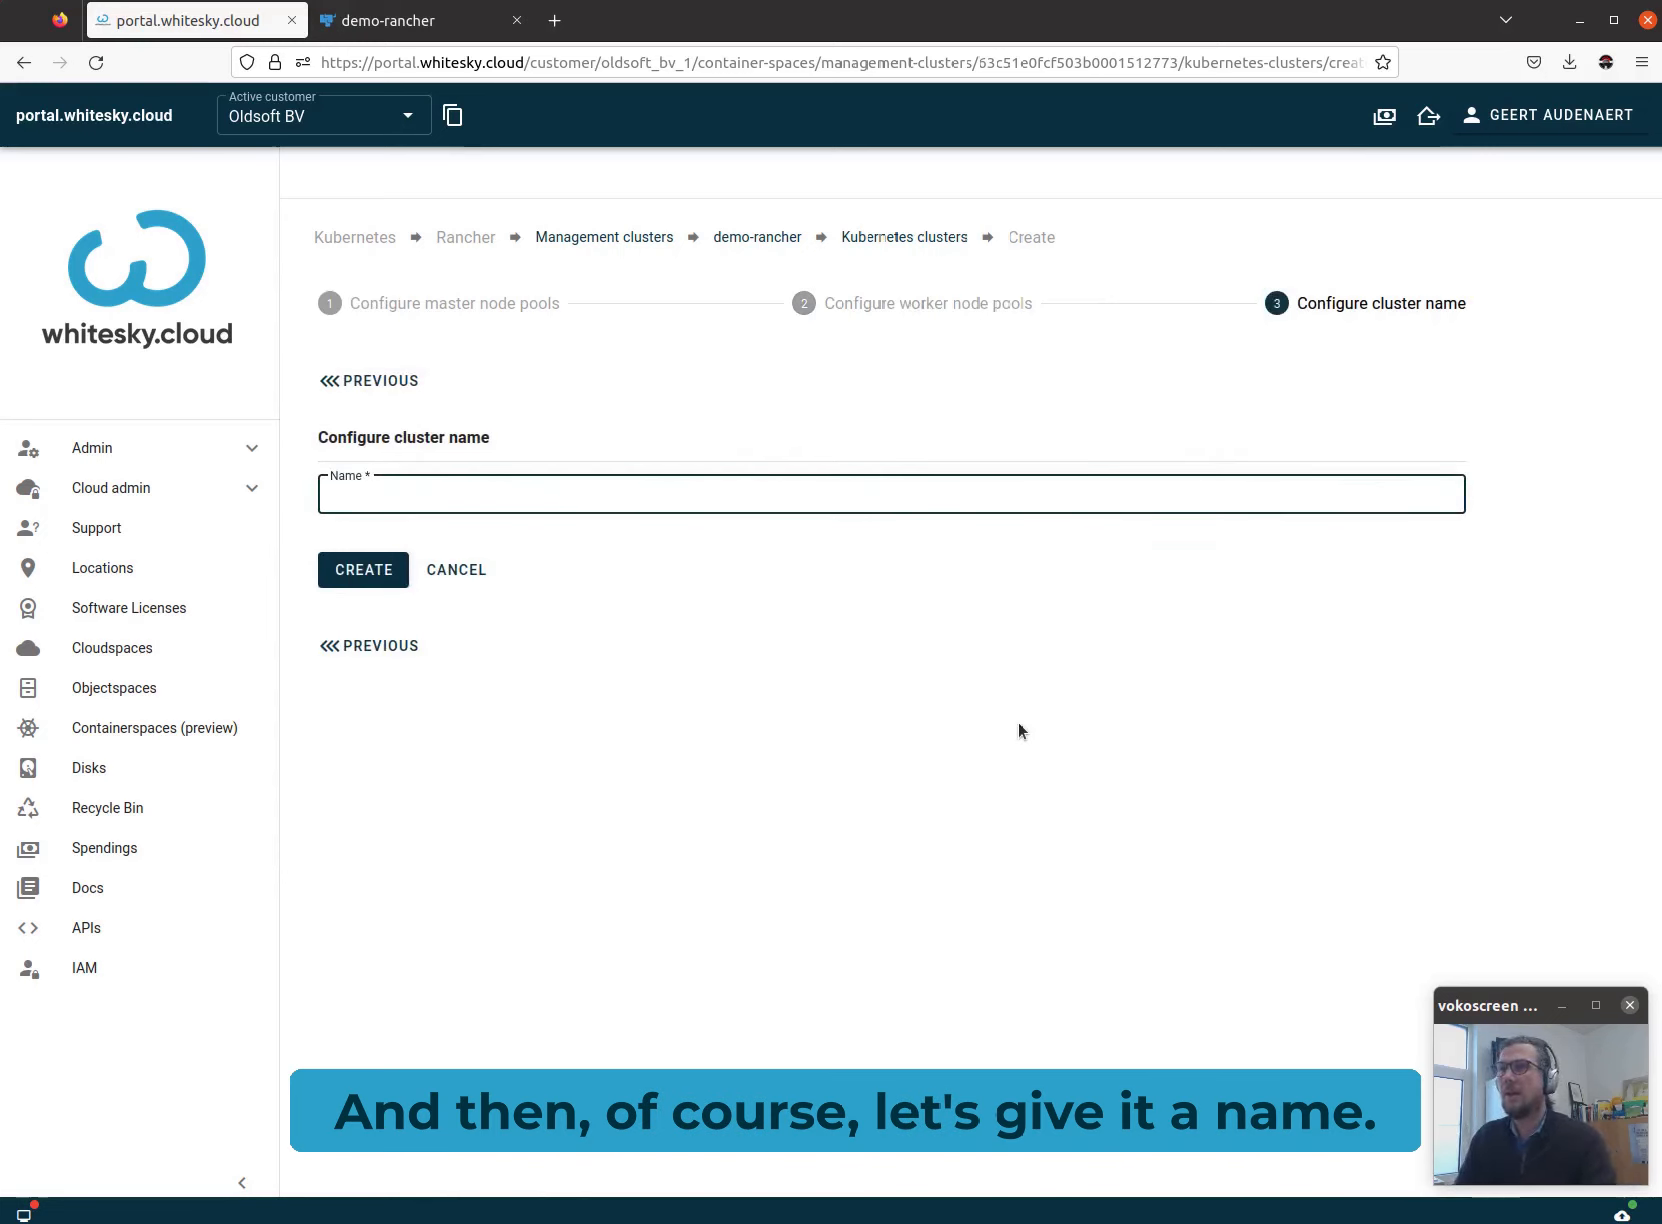
type("my")
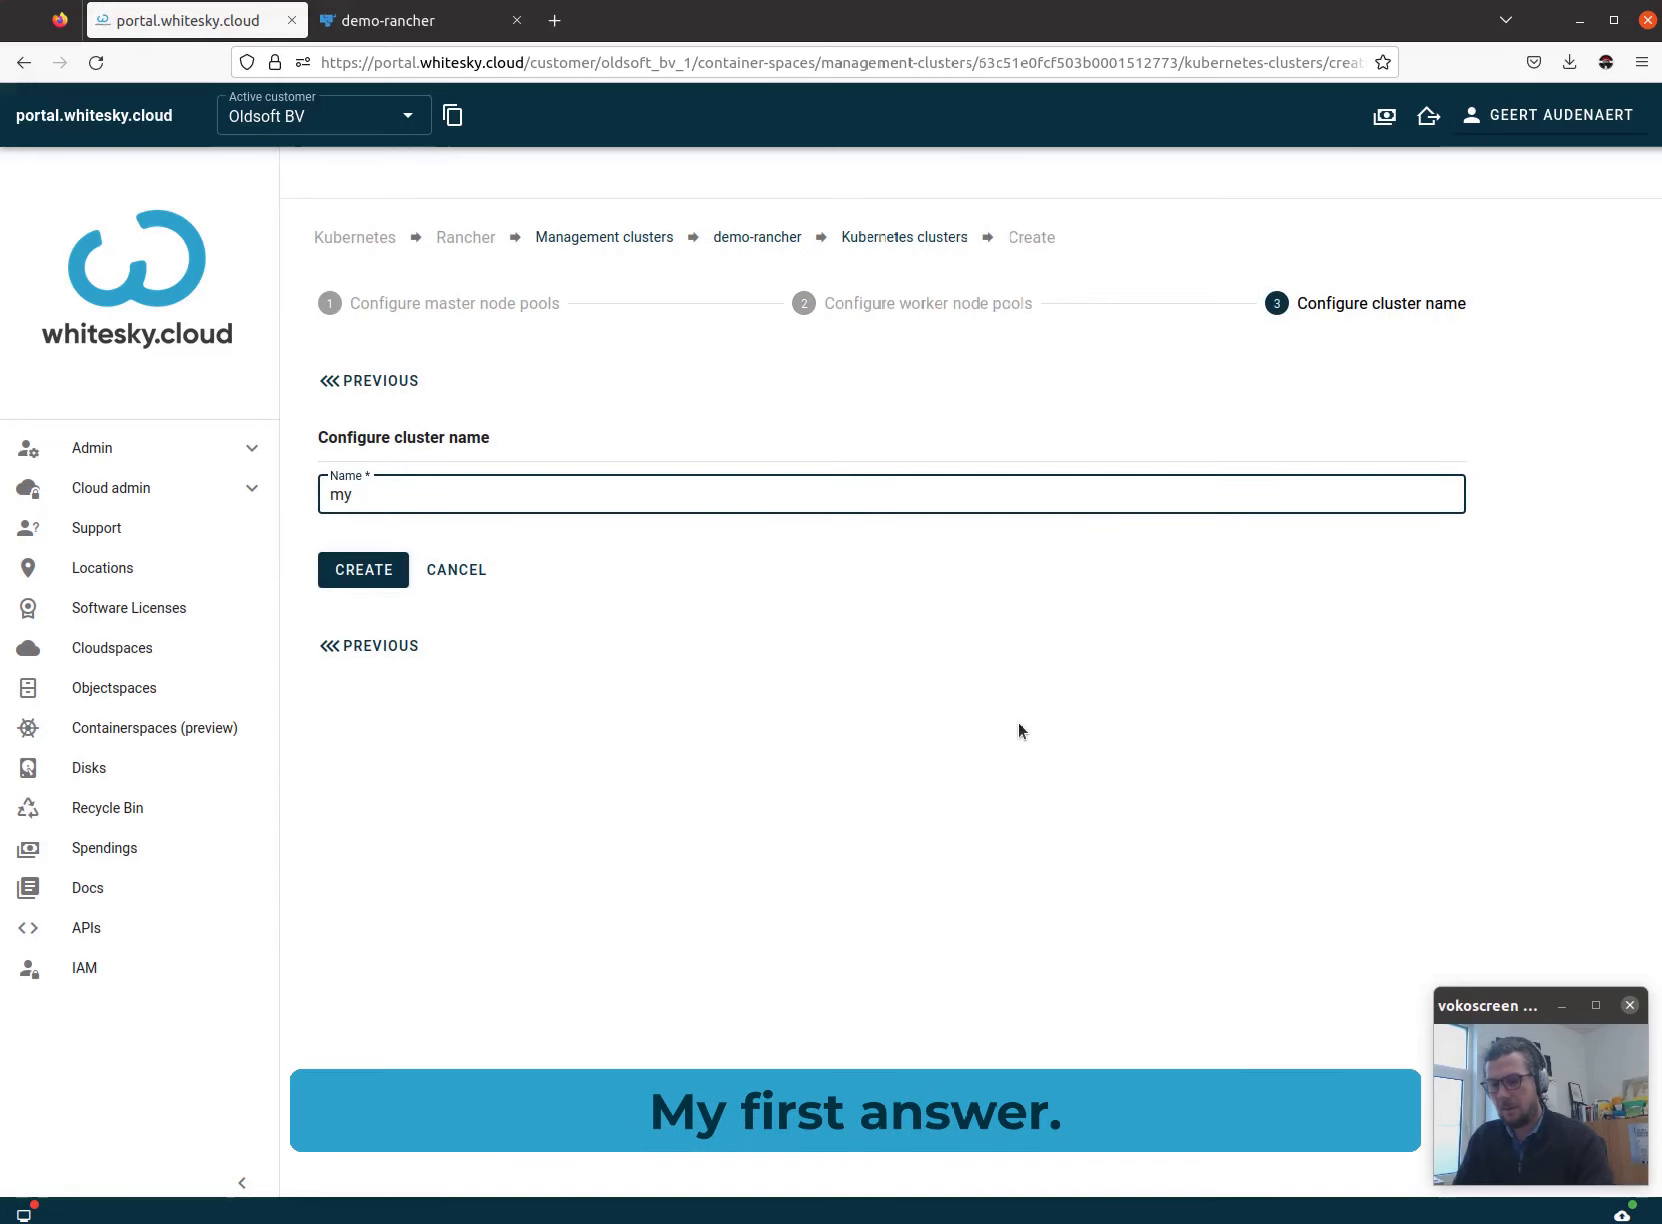
type("-first")
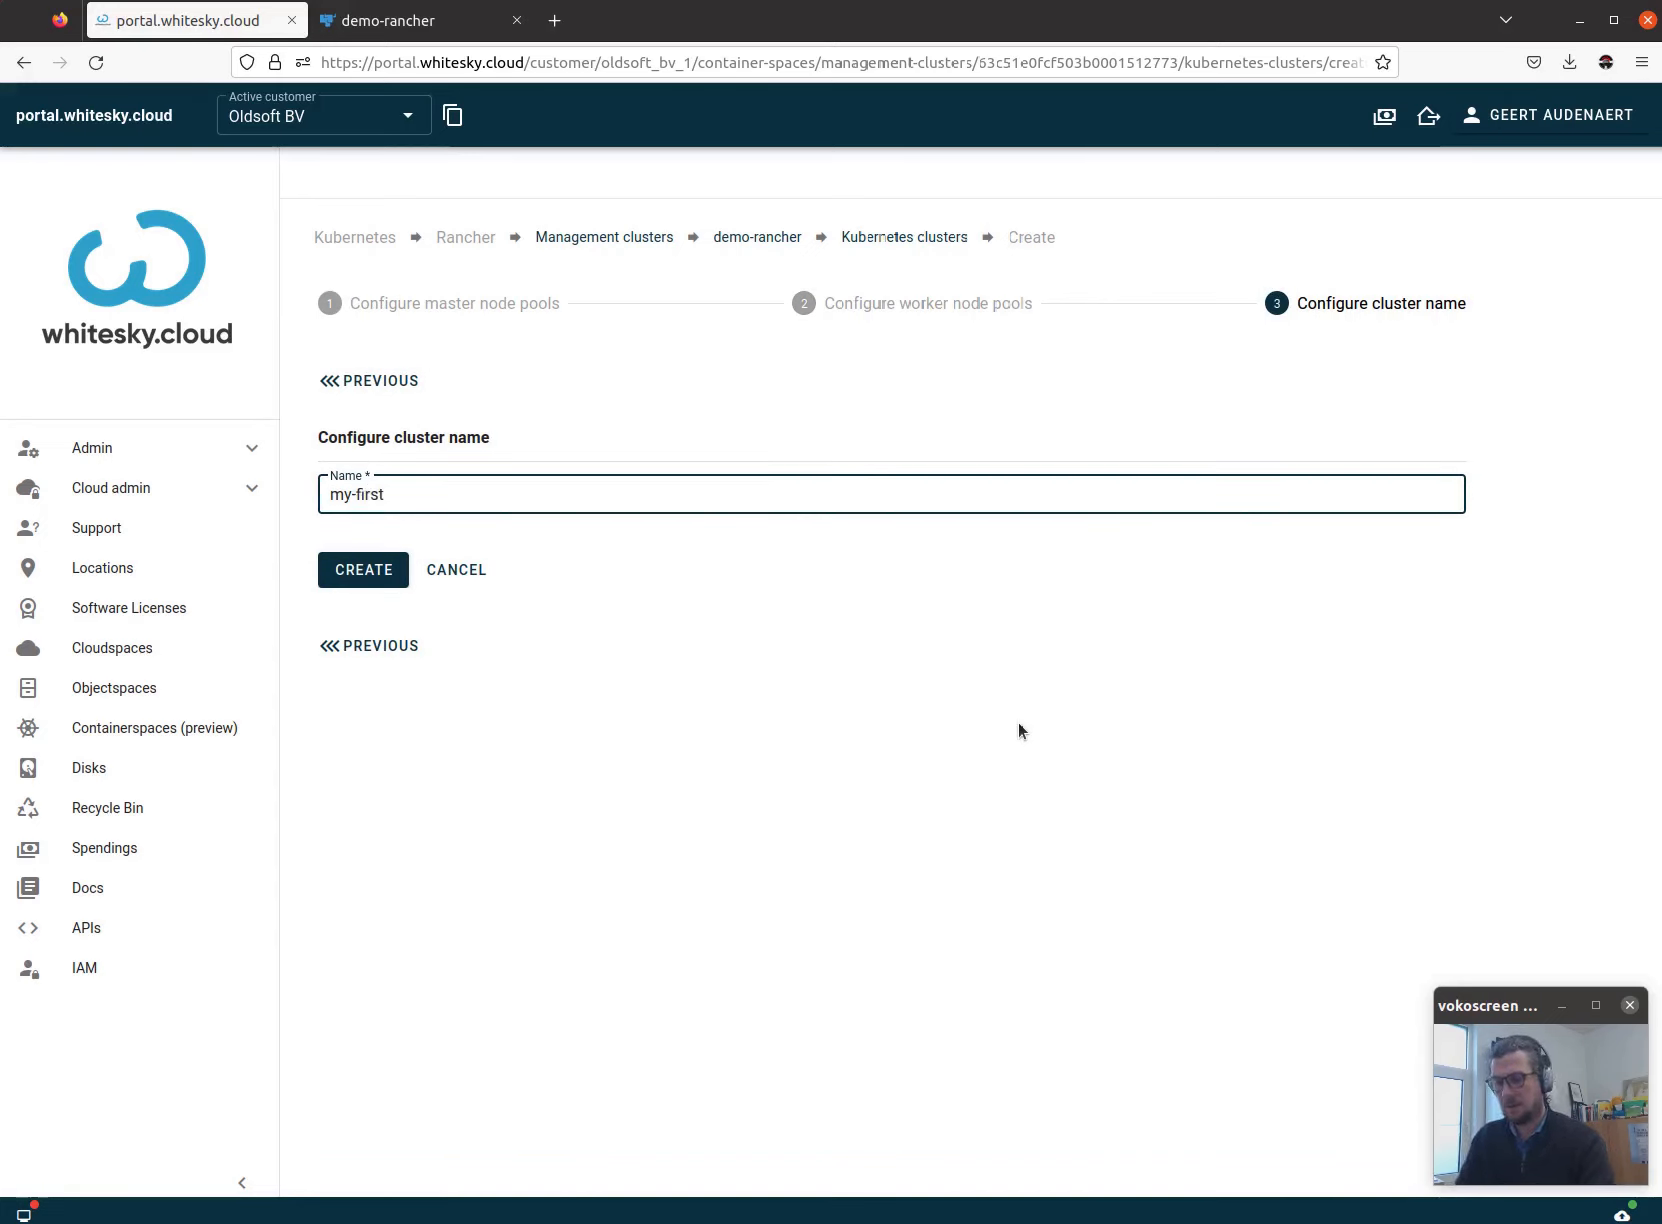
type("-rancher")
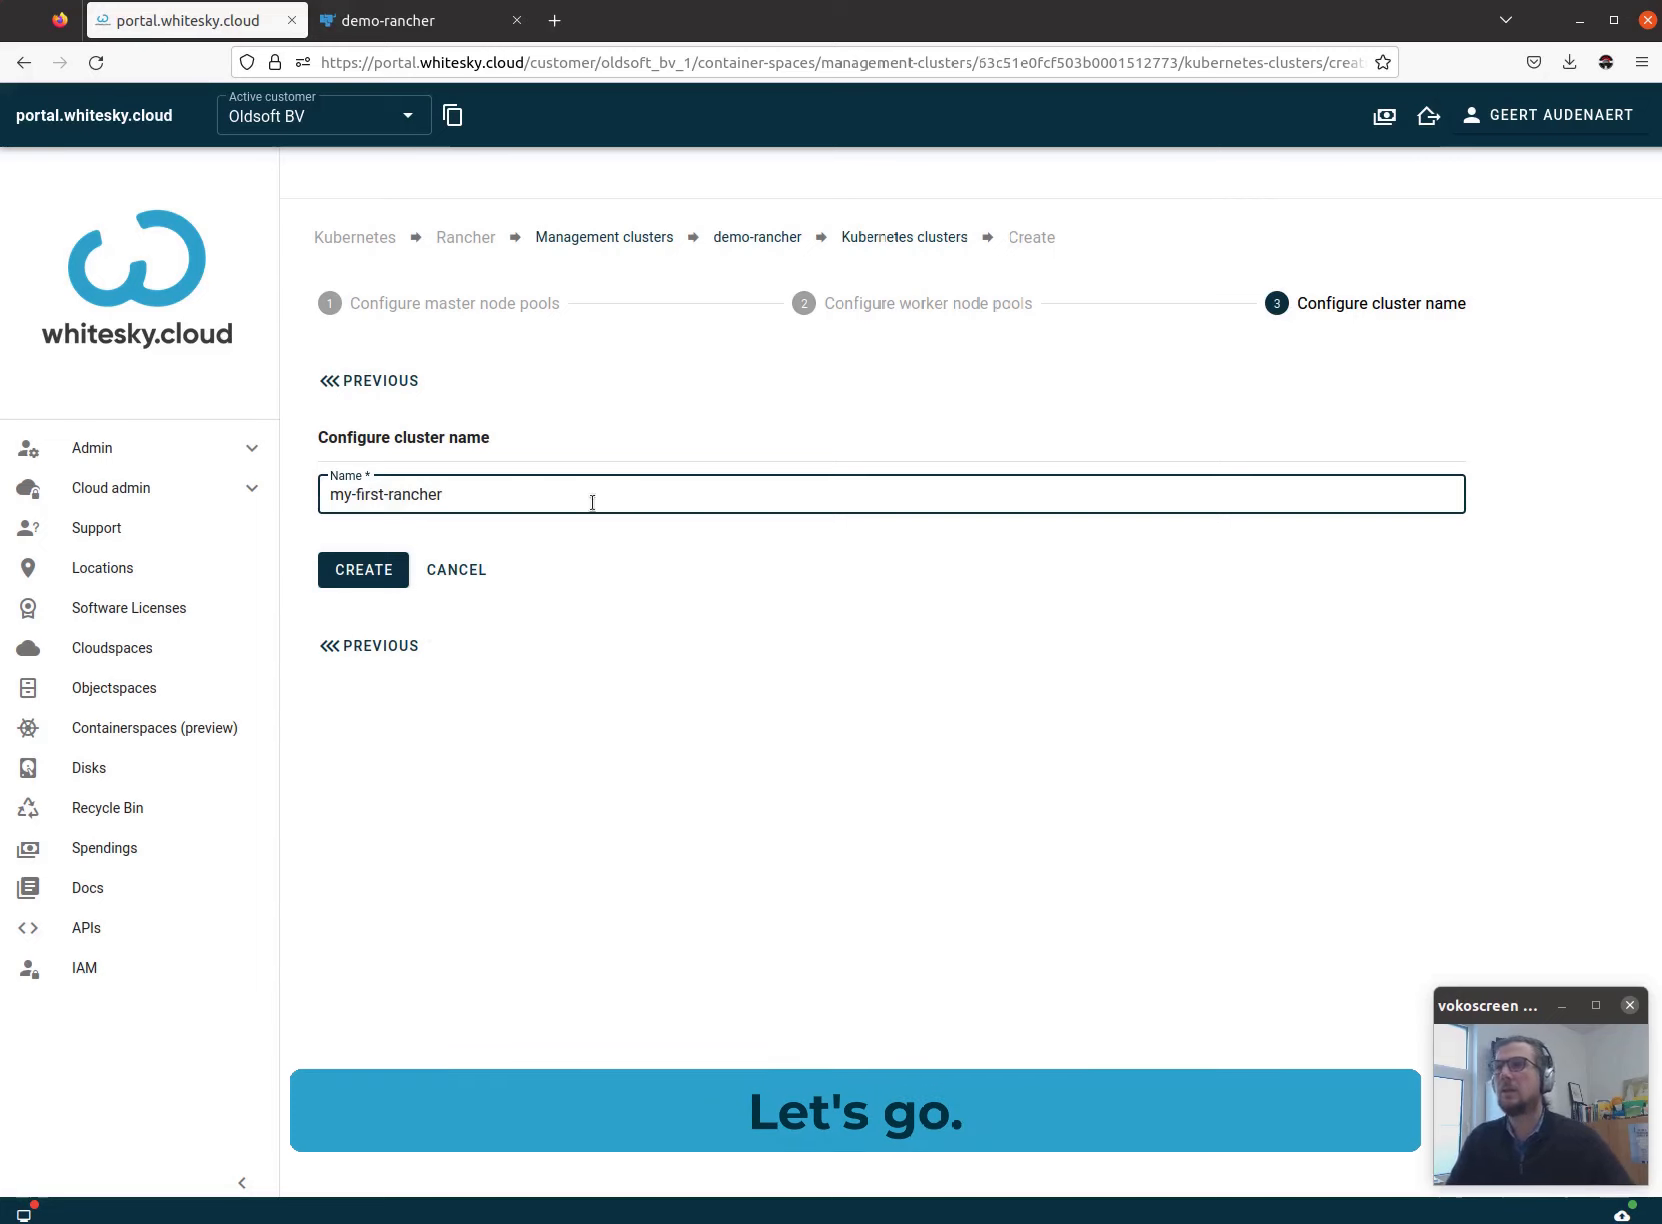
left_click(373, 569)
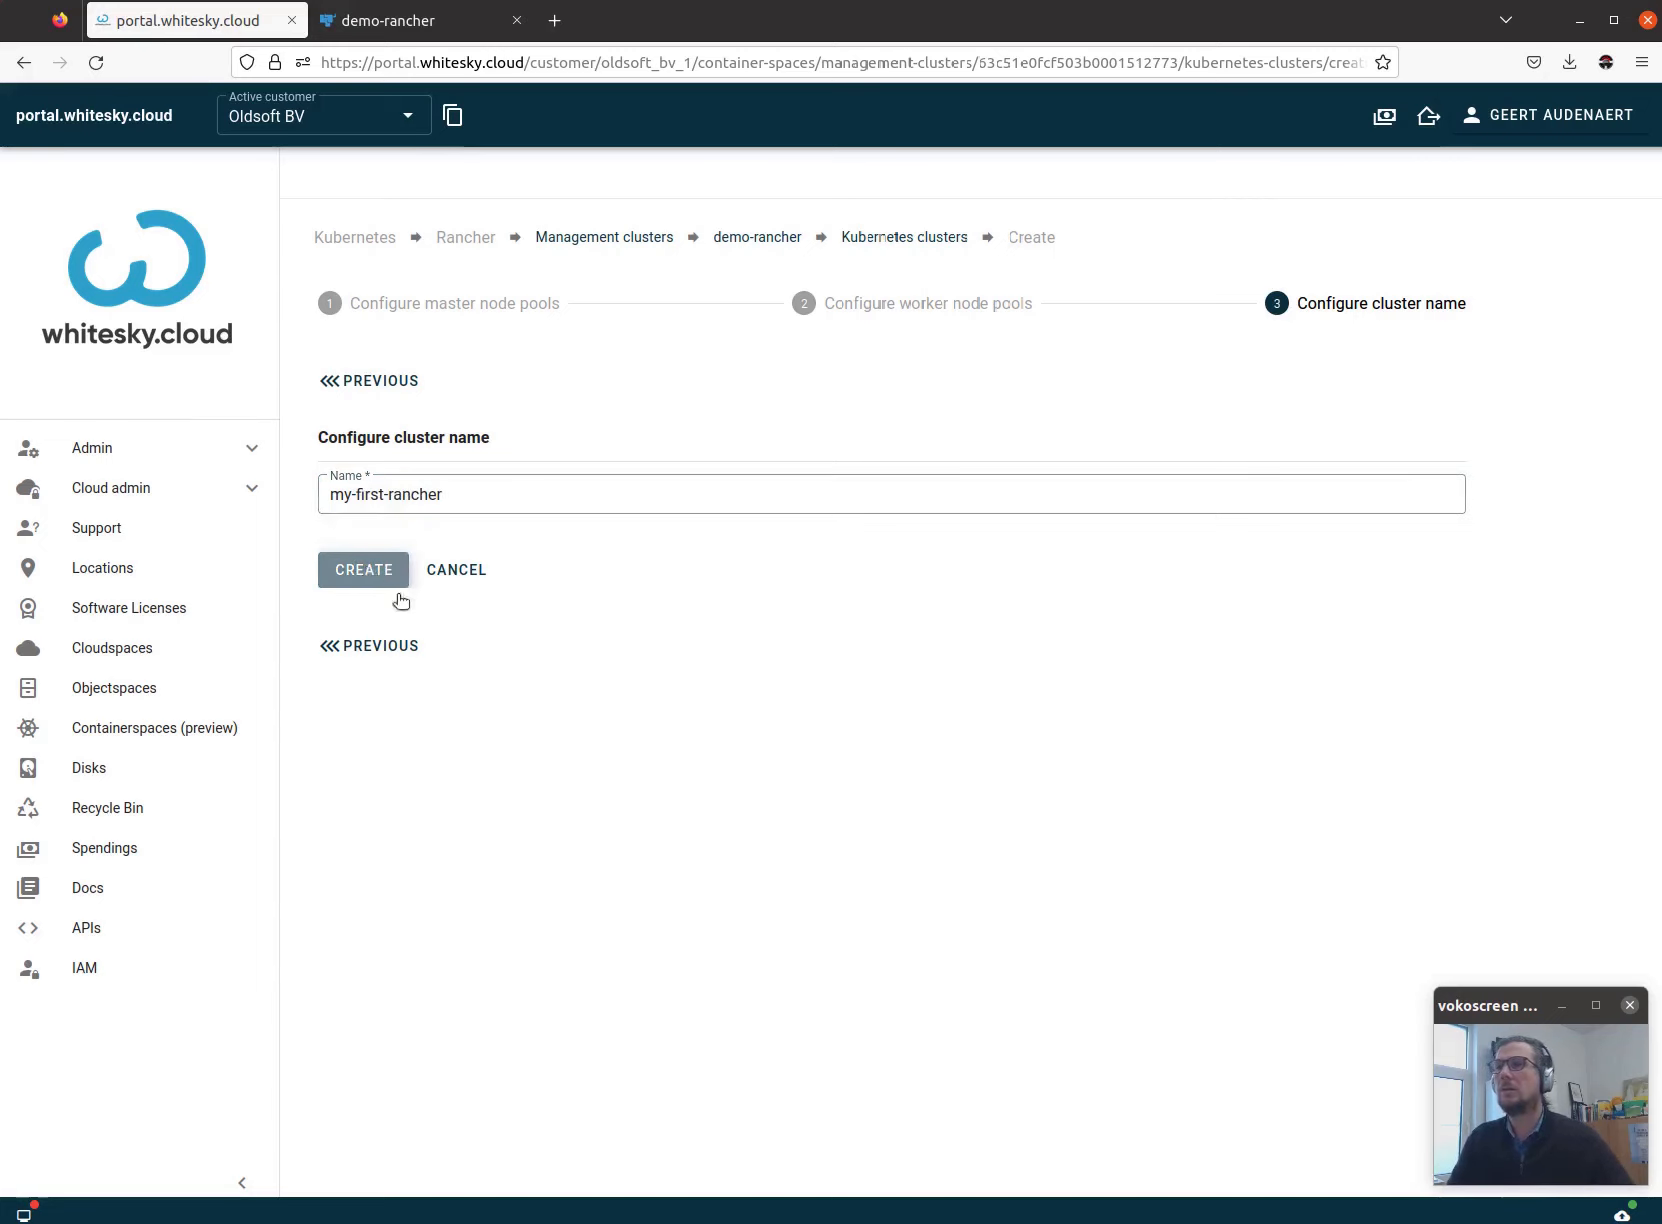
left_click(482, 485)
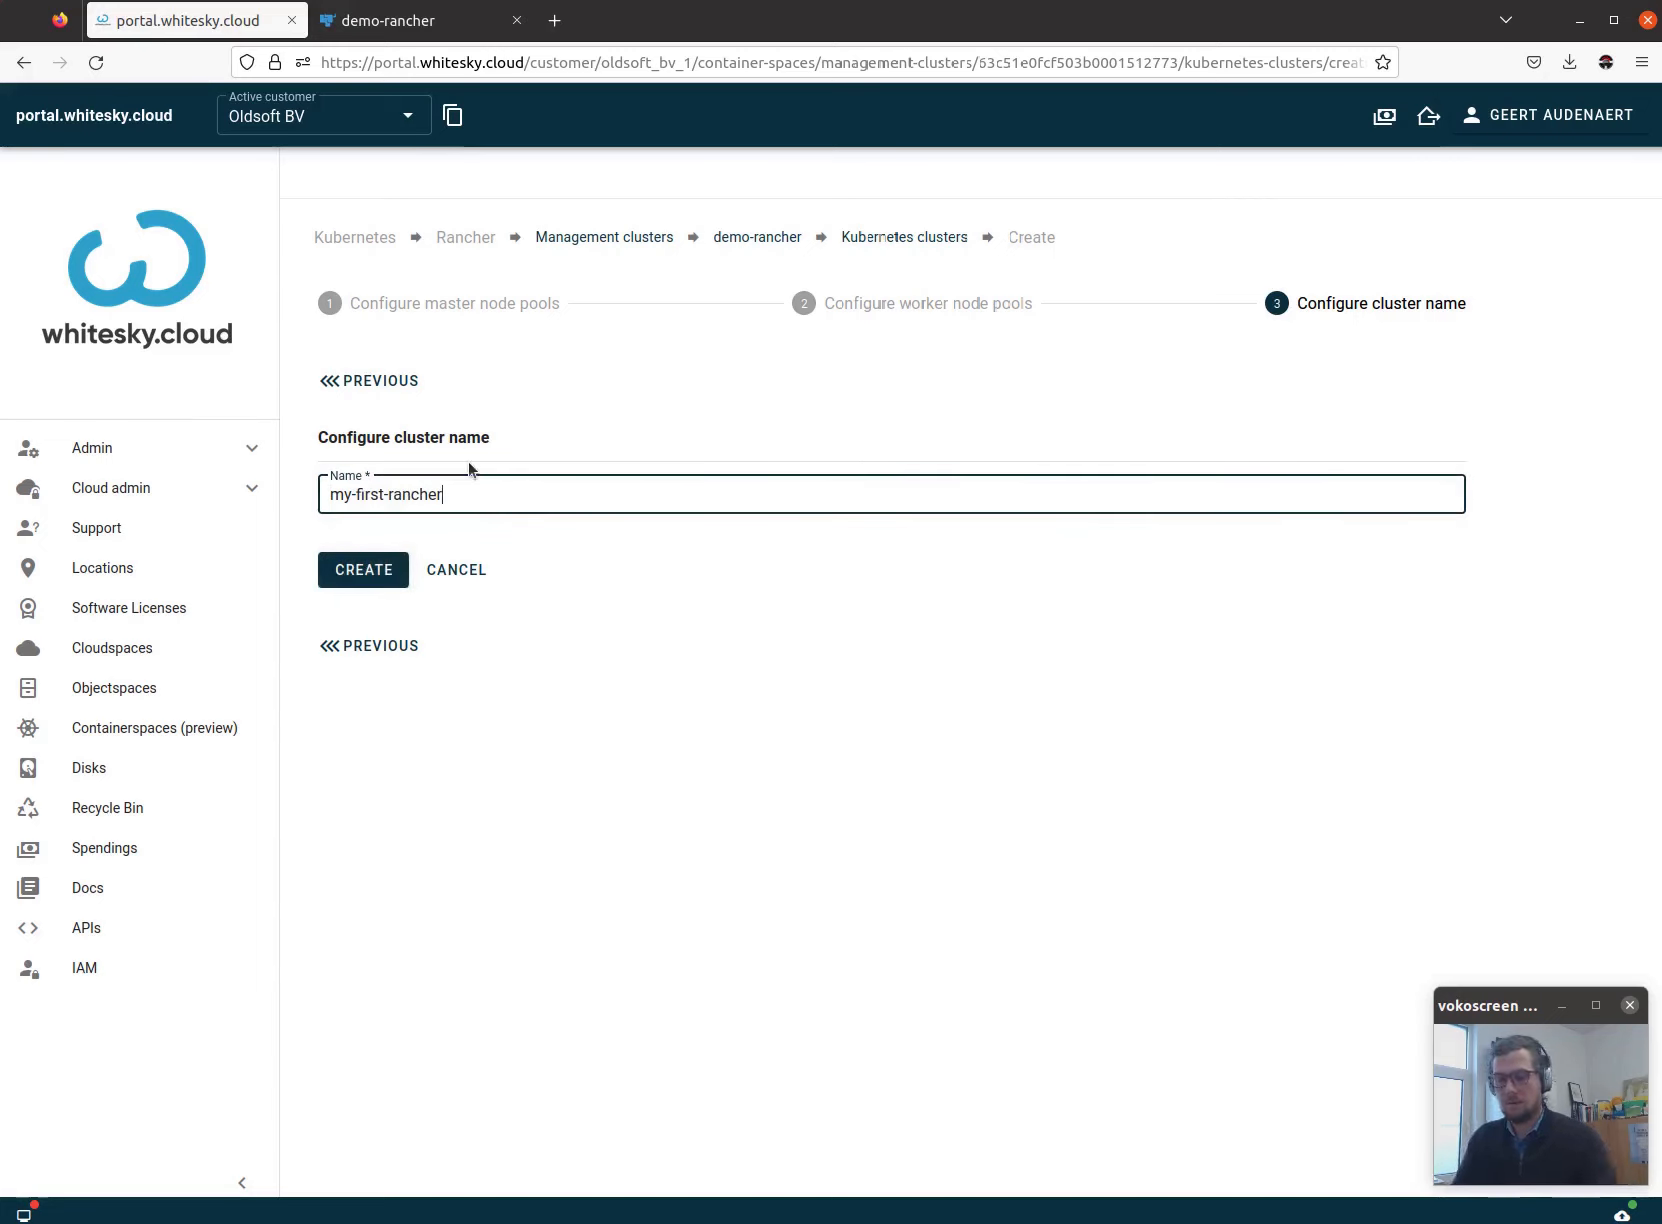
key("BackSpace")
key("BackSpace")
key("BackSpace")
type("kubernetes")
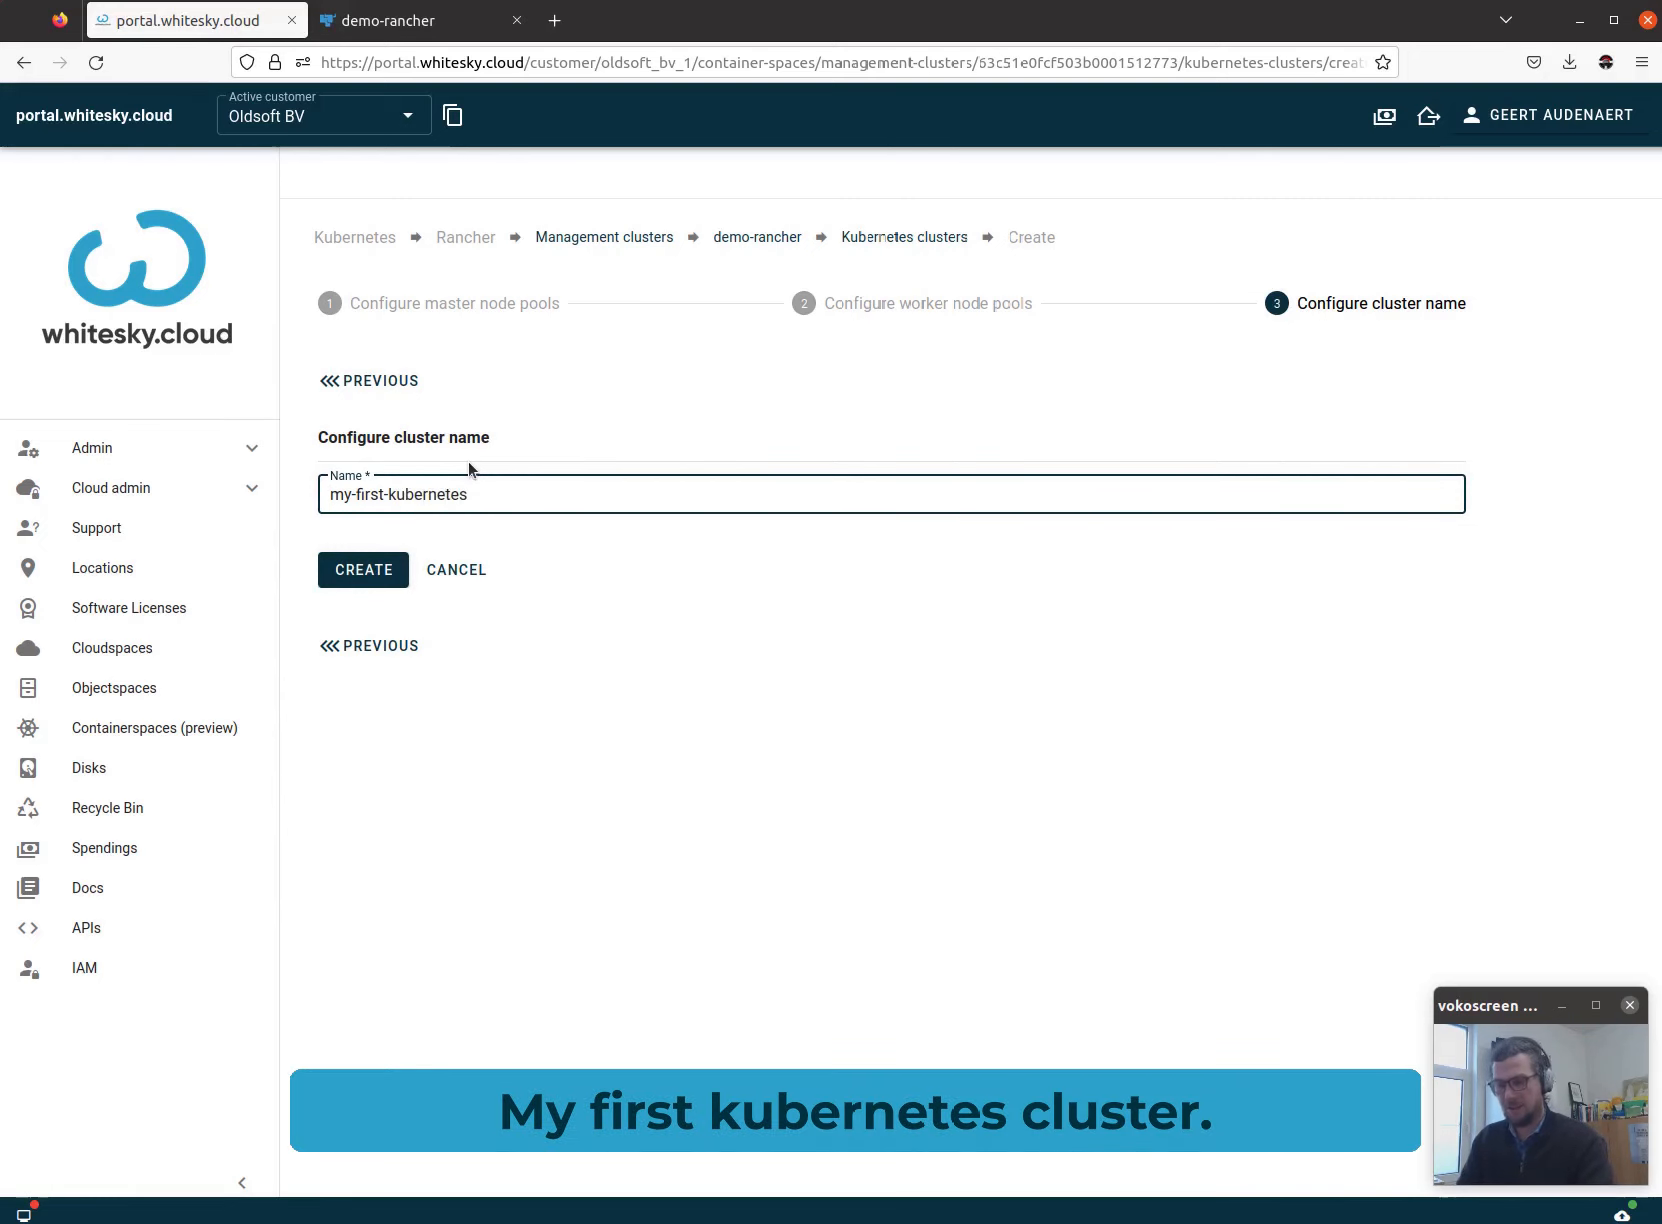
type("-cluster")
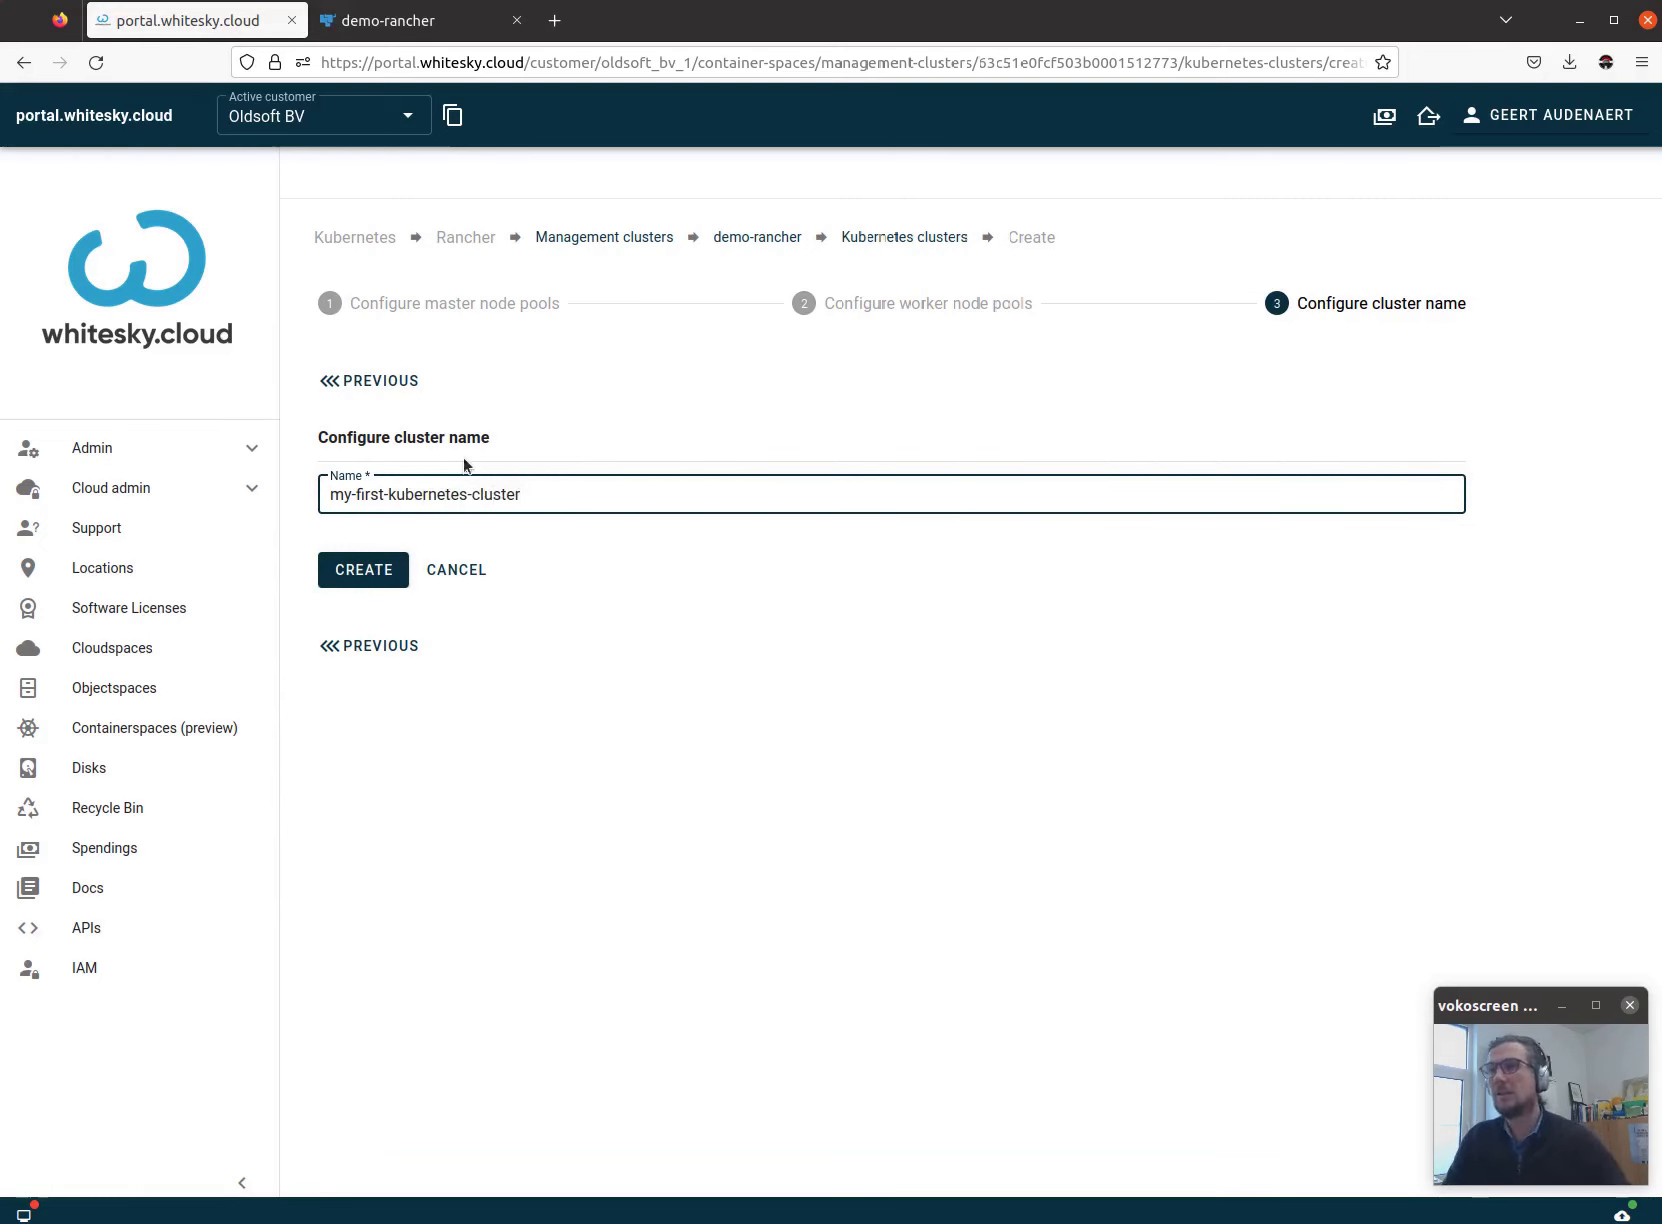
left_click(371, 566)
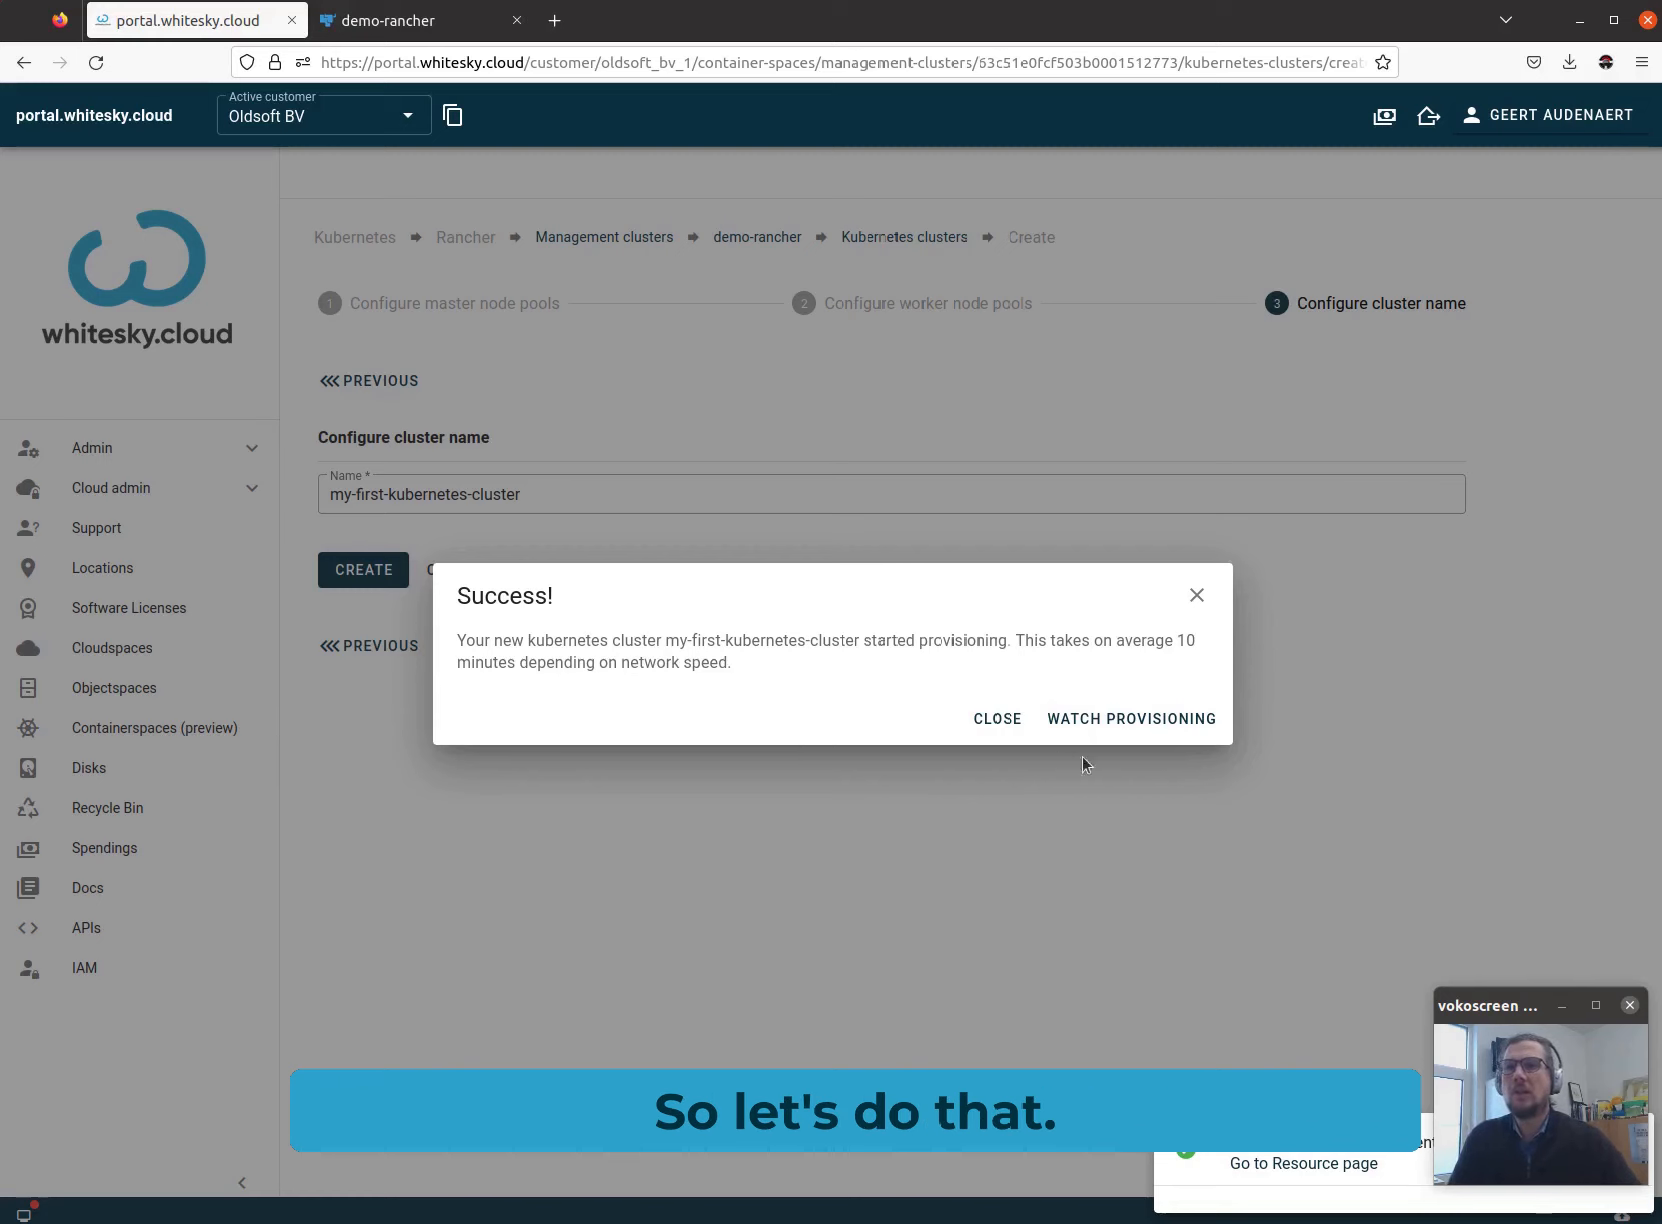
Watch the new cluster's provisioning in Rancher, and refresh its node pool list in the whitesky.cloud portal.
left_click(1155, 722)
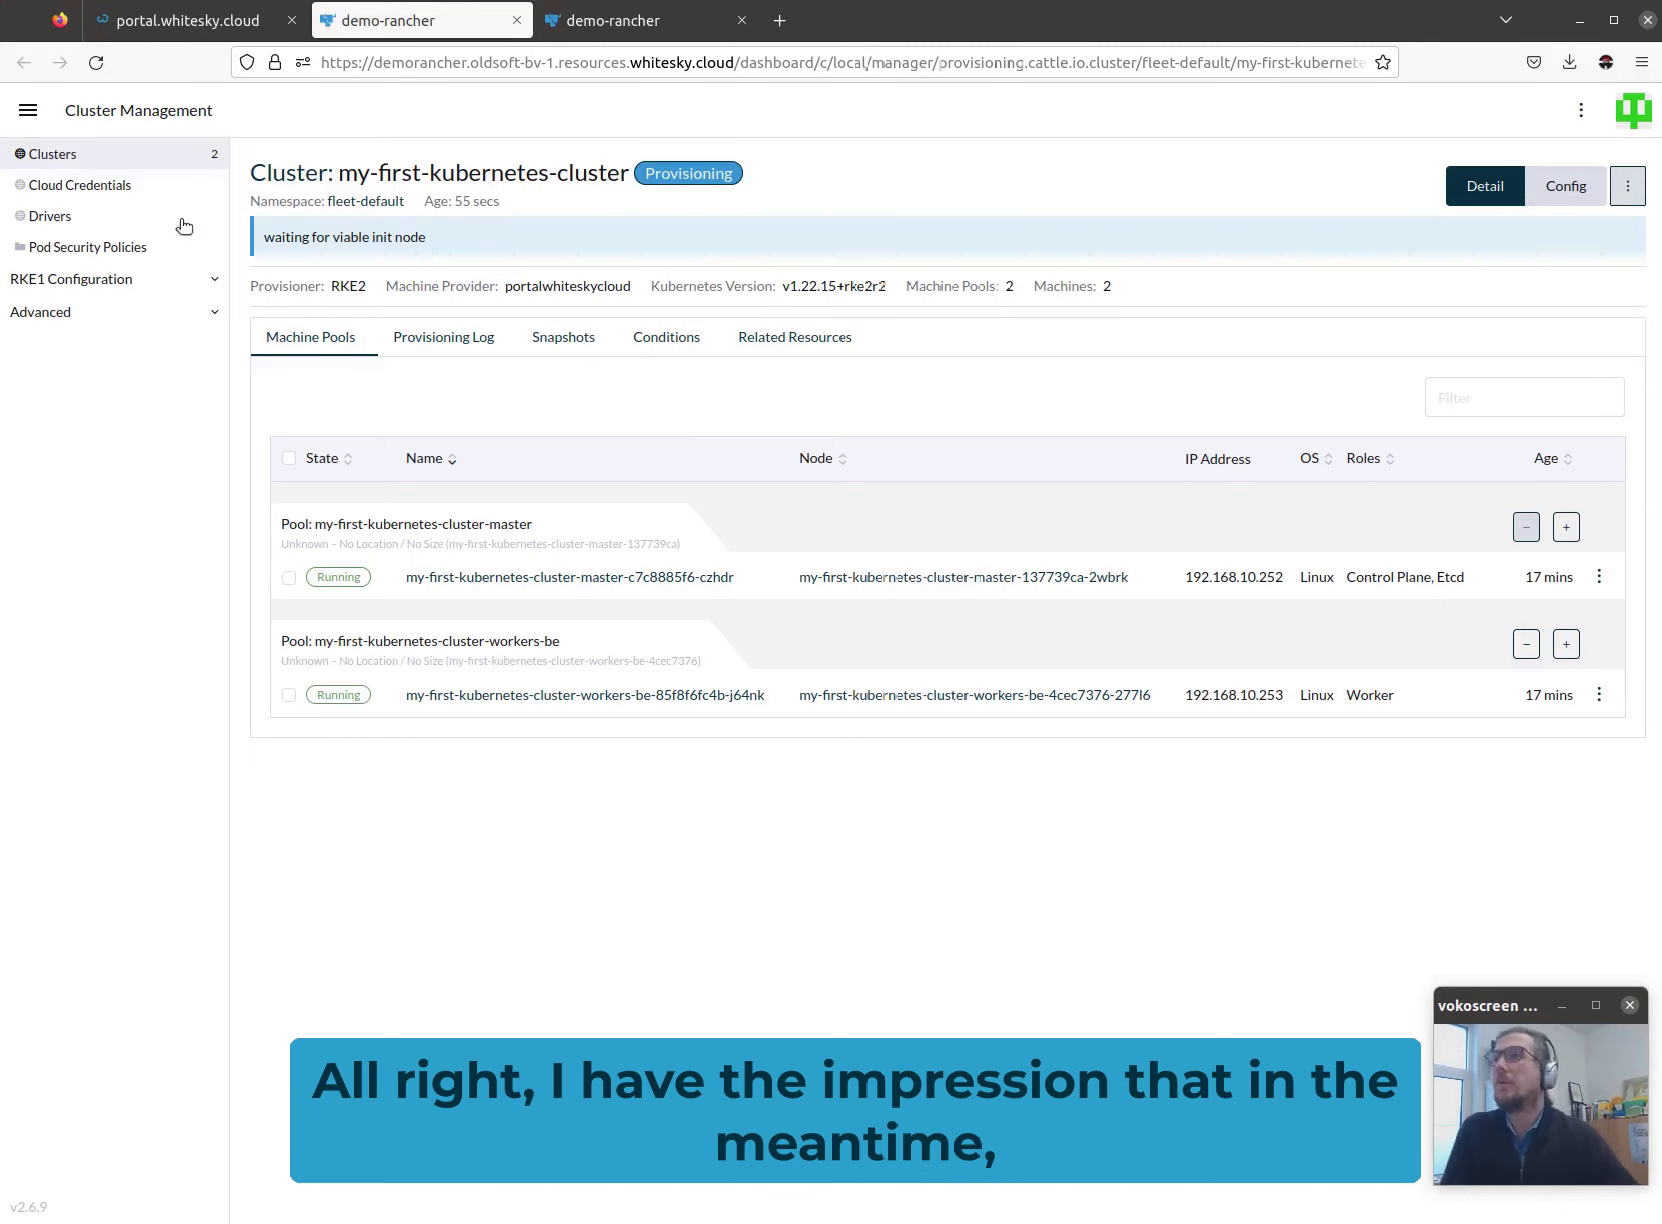
left_click(104, 67)
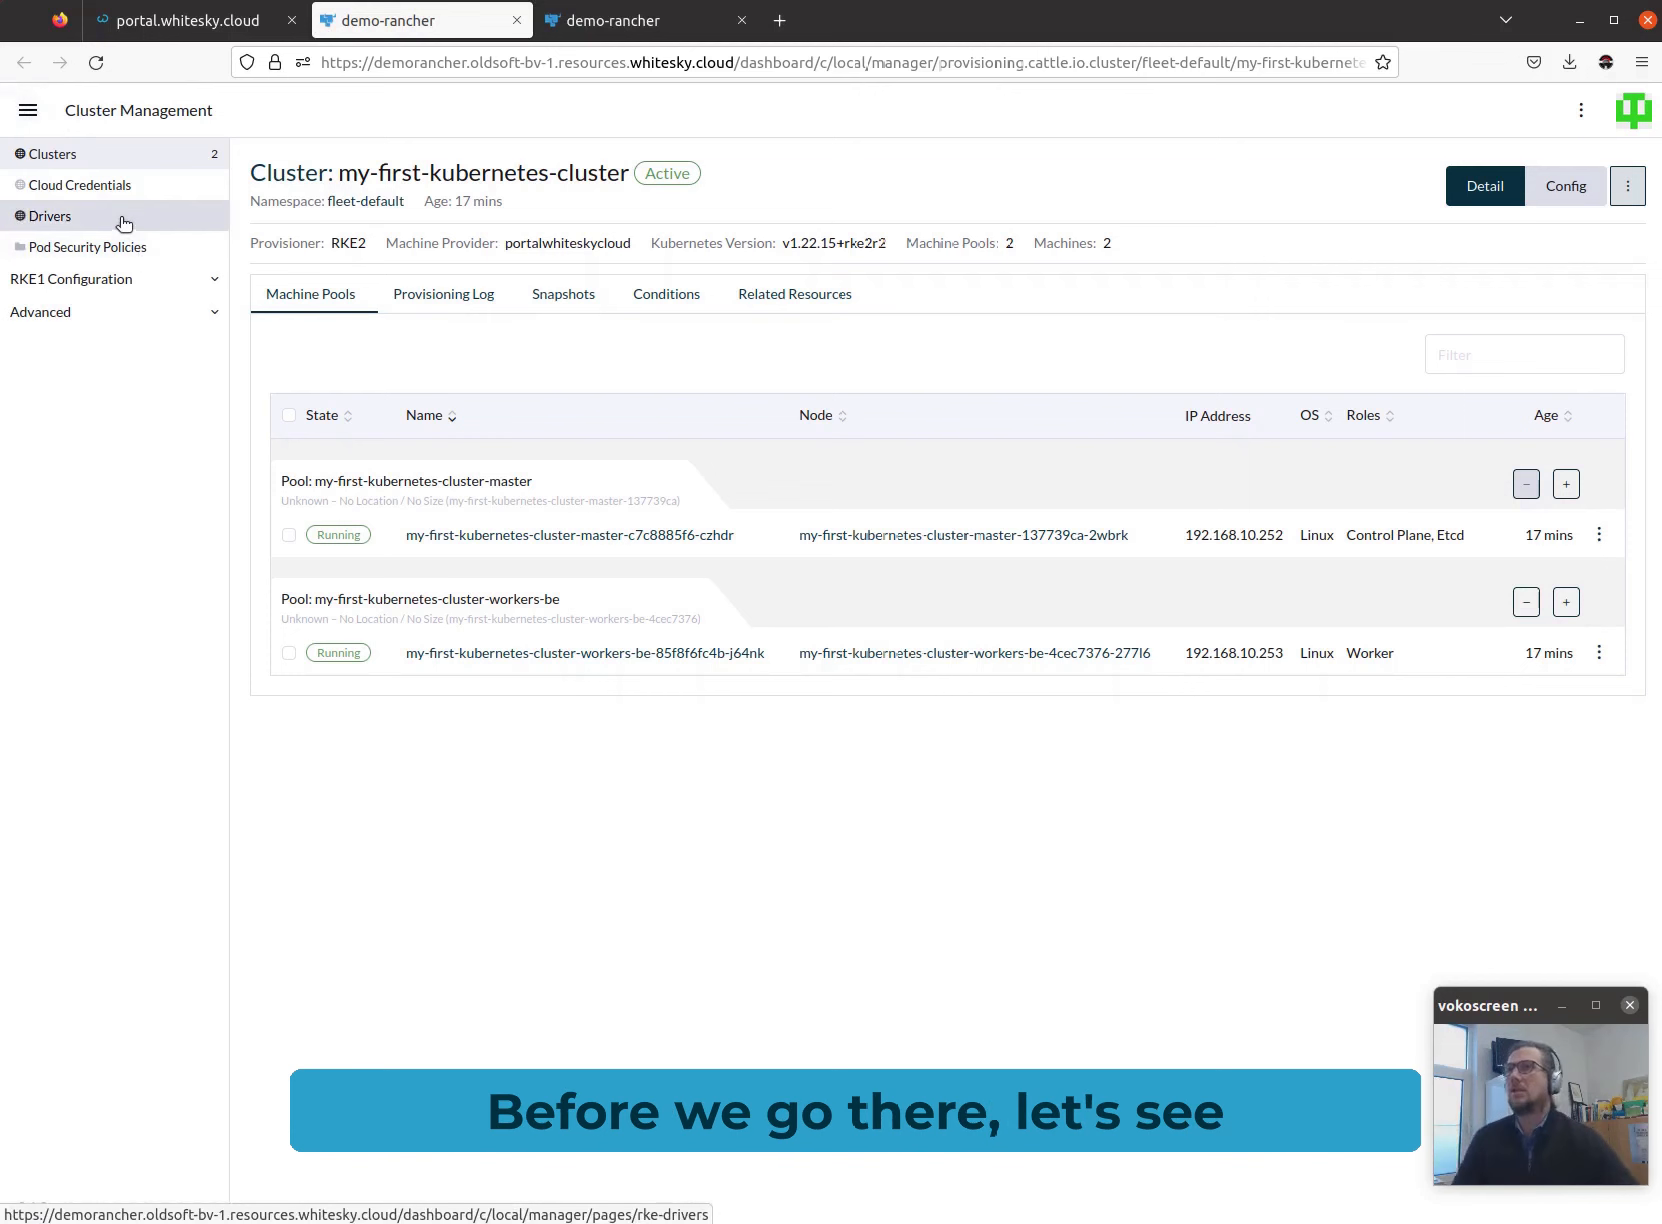
left_click(174, 22)
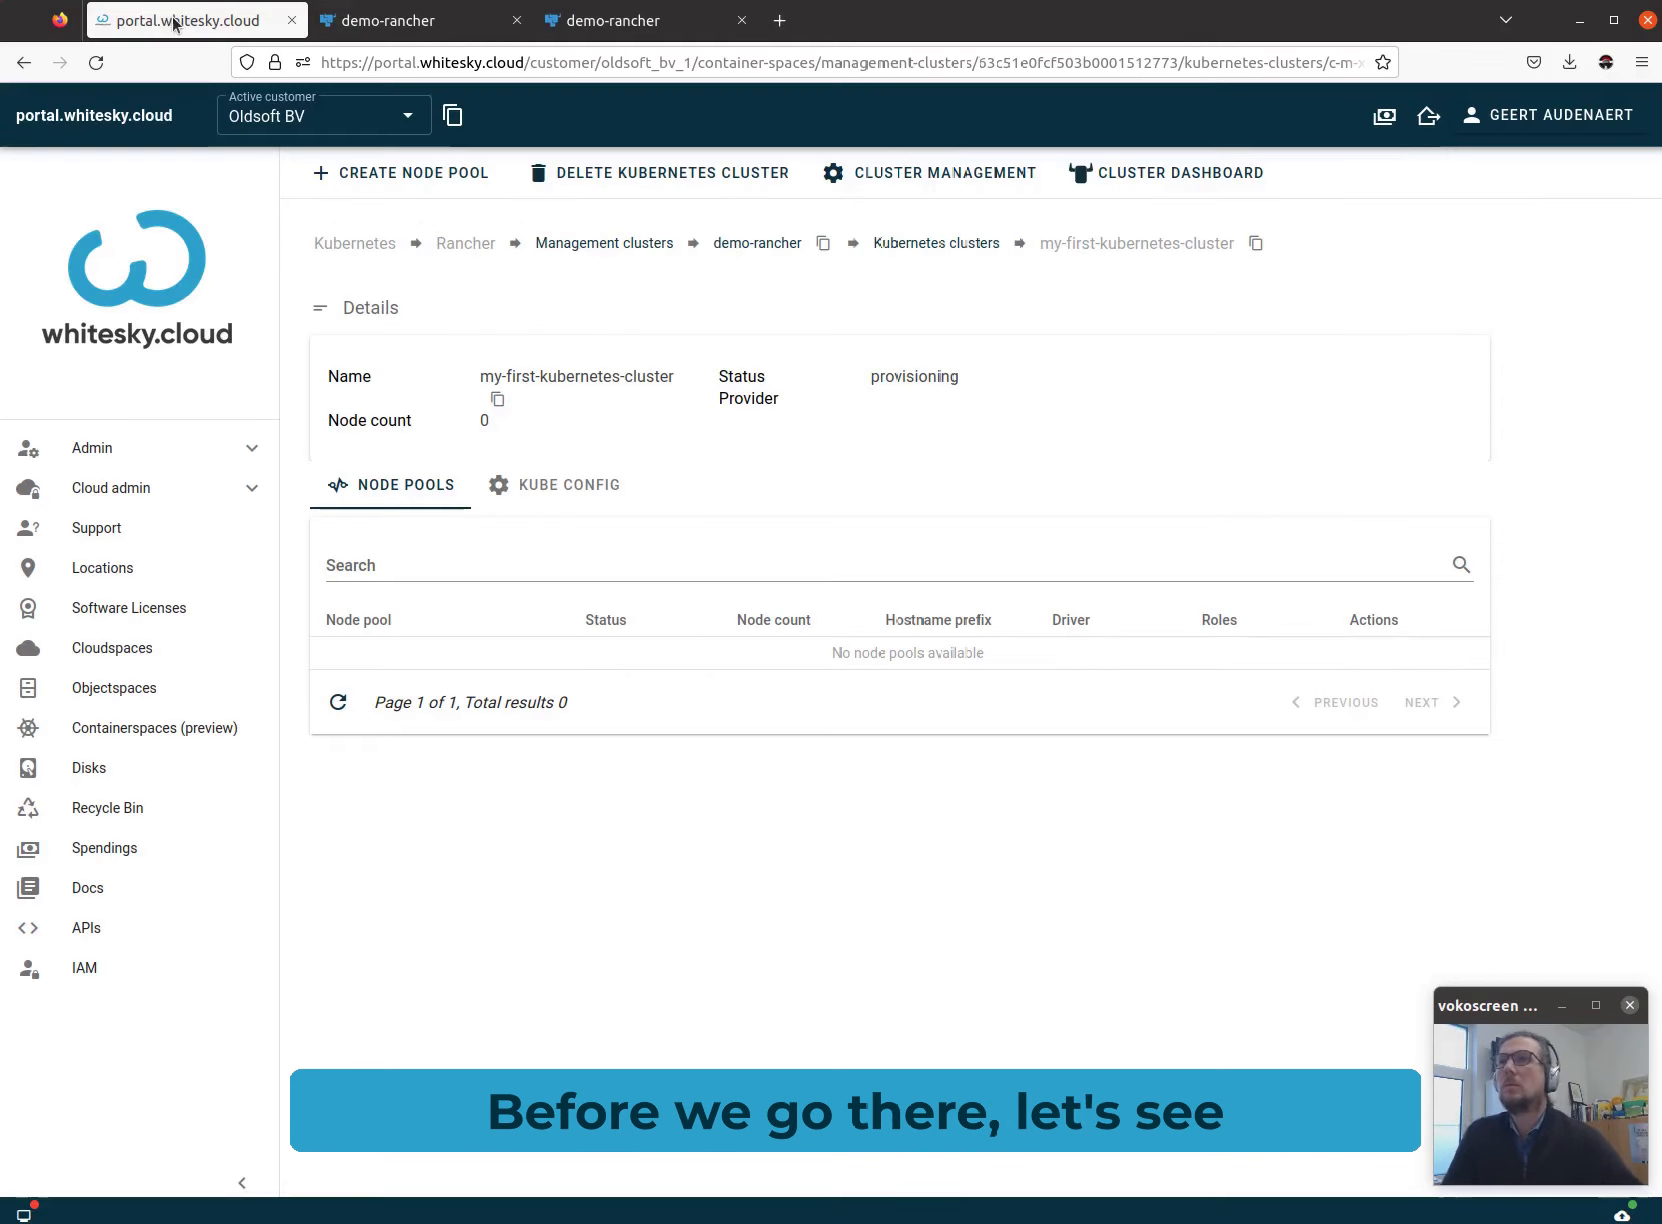
left_click(340, 703)
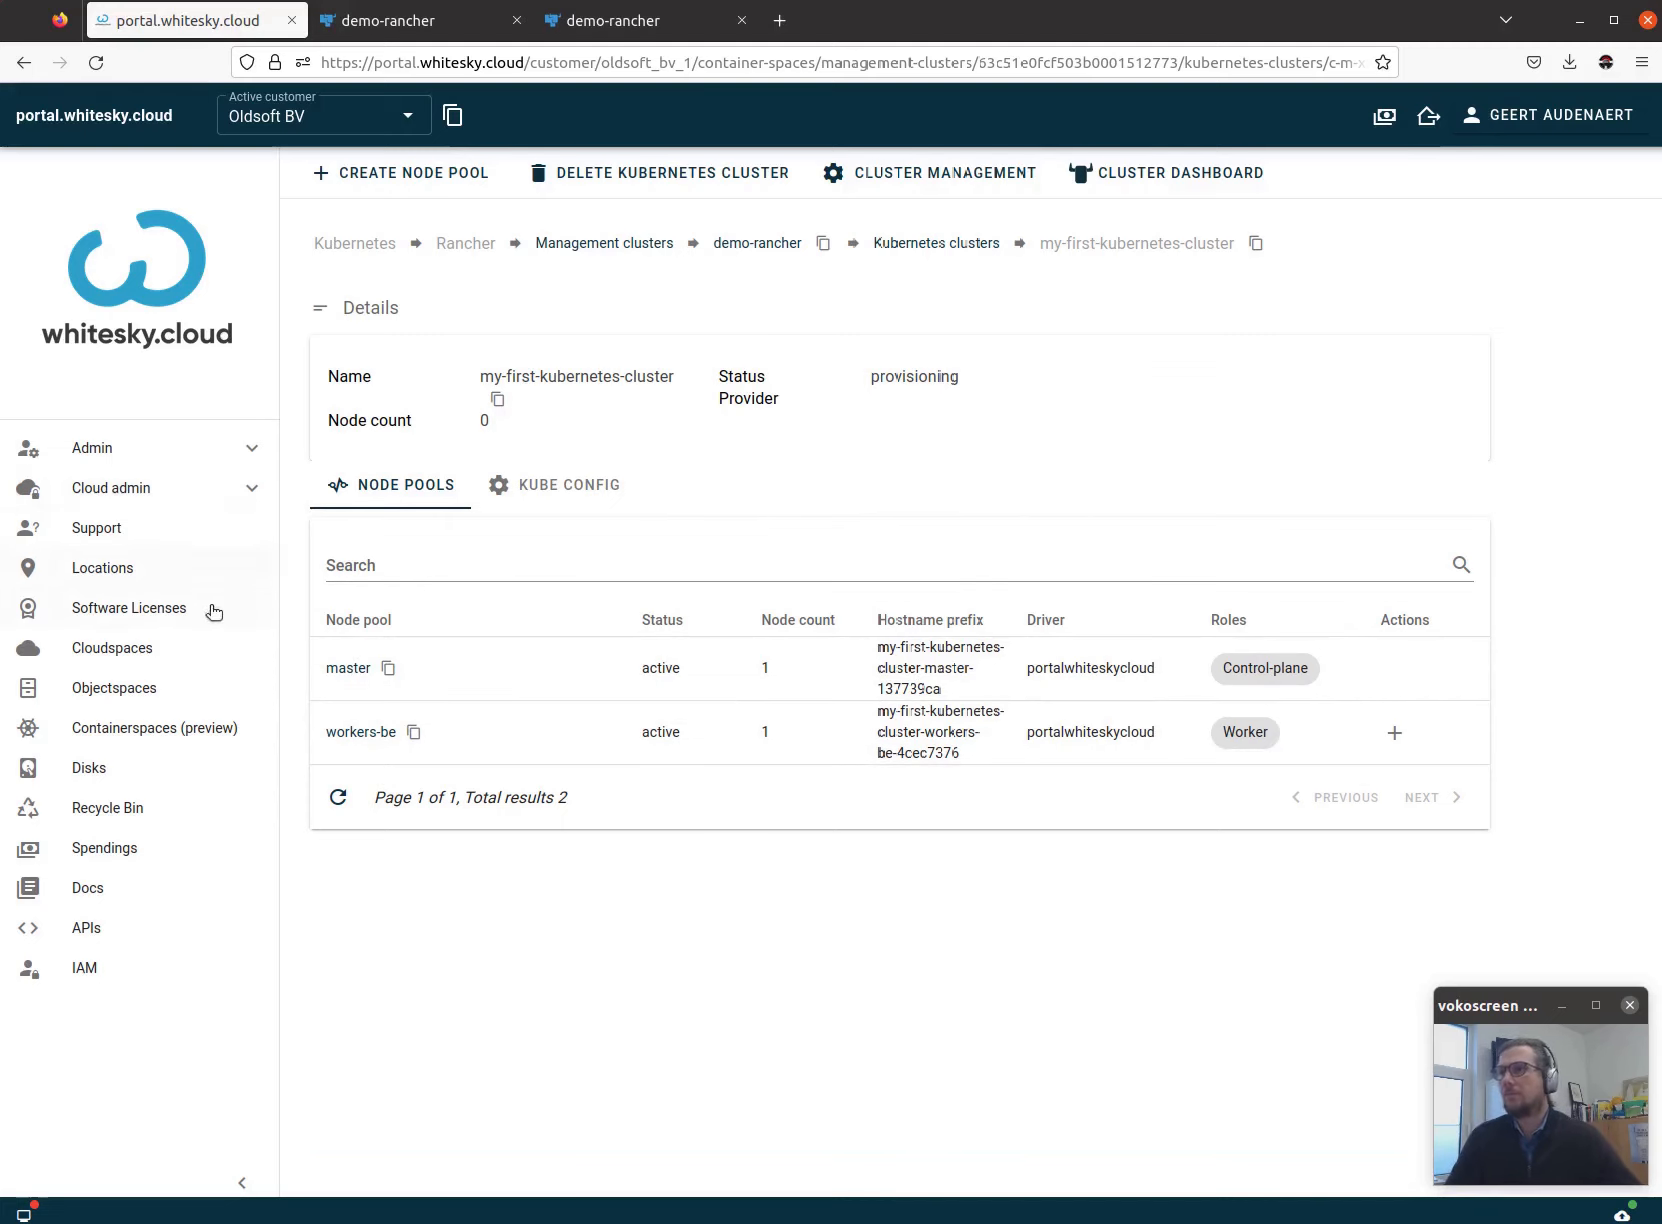
Inspect the Rancher webcast cloudspace's virtual machines, server pools and load balancers, including the worker pool's port 80 load balancer.
left_click(150, 652)
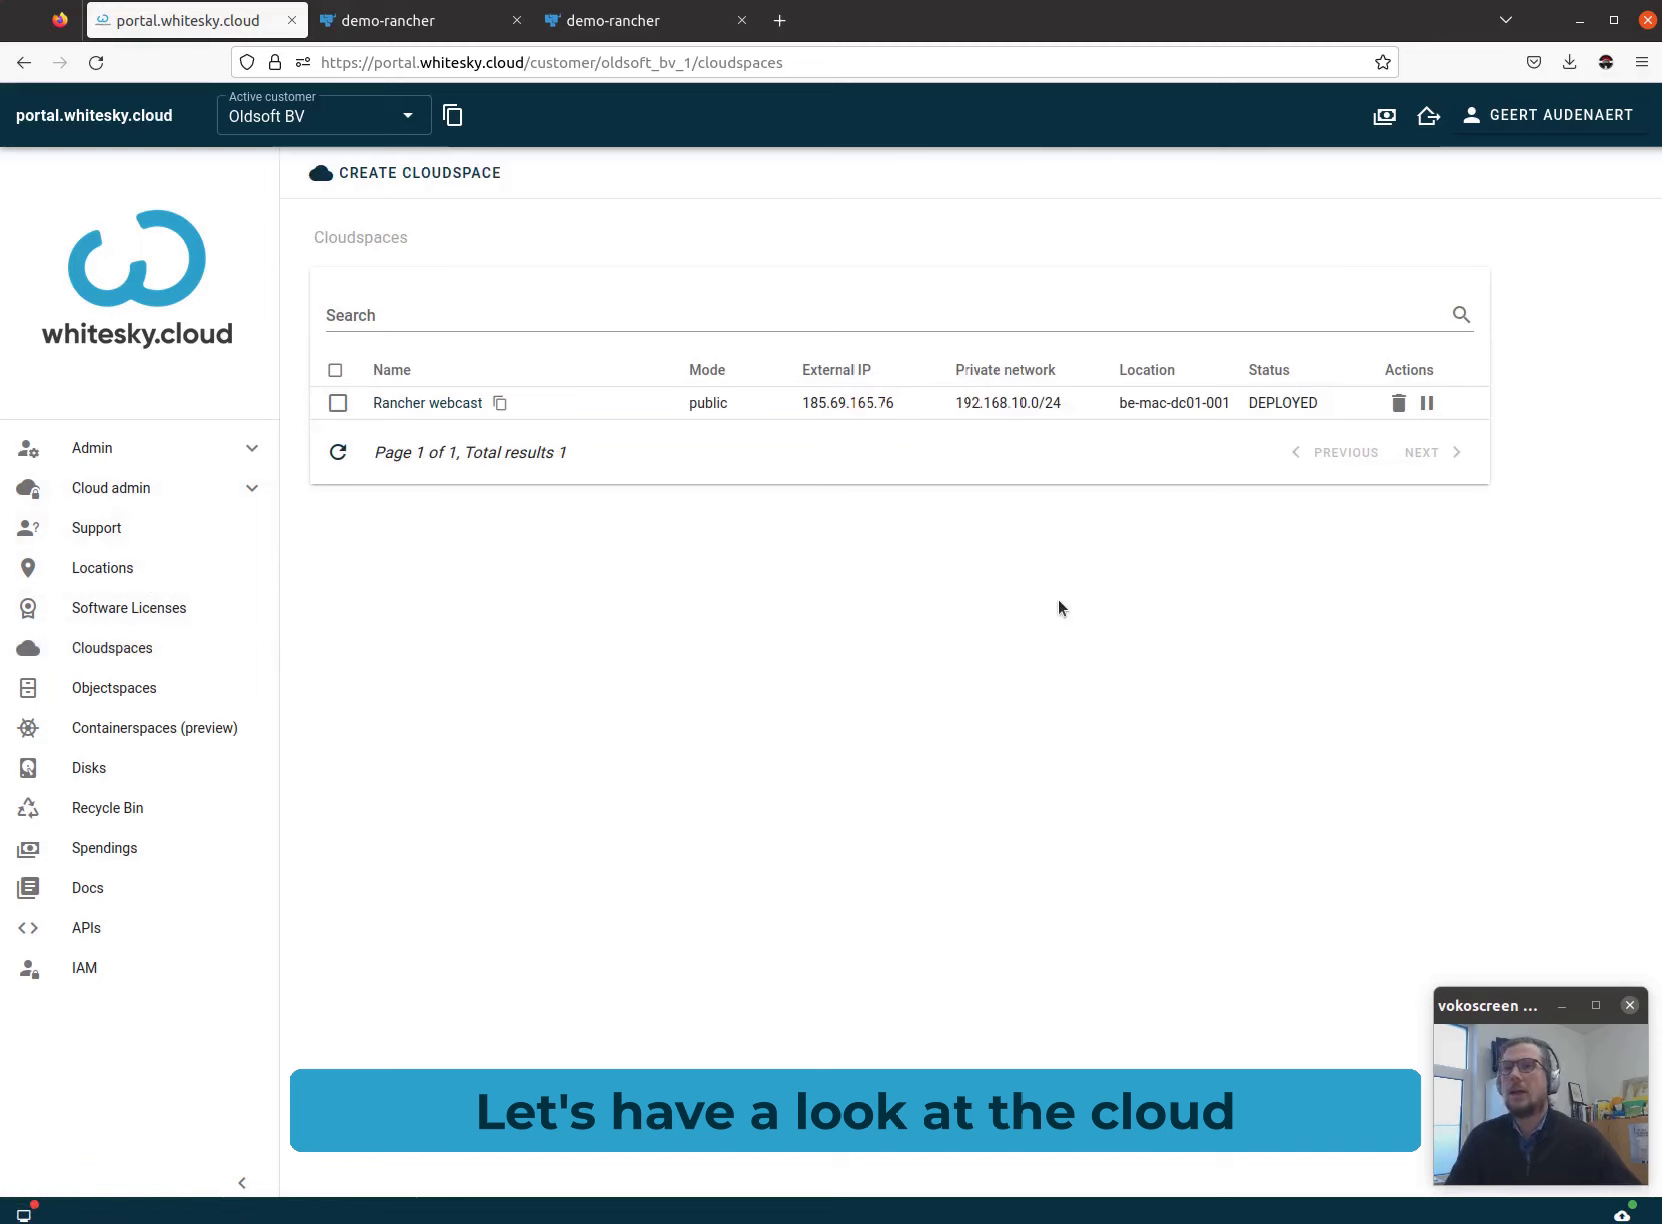
left_click(426, 404)
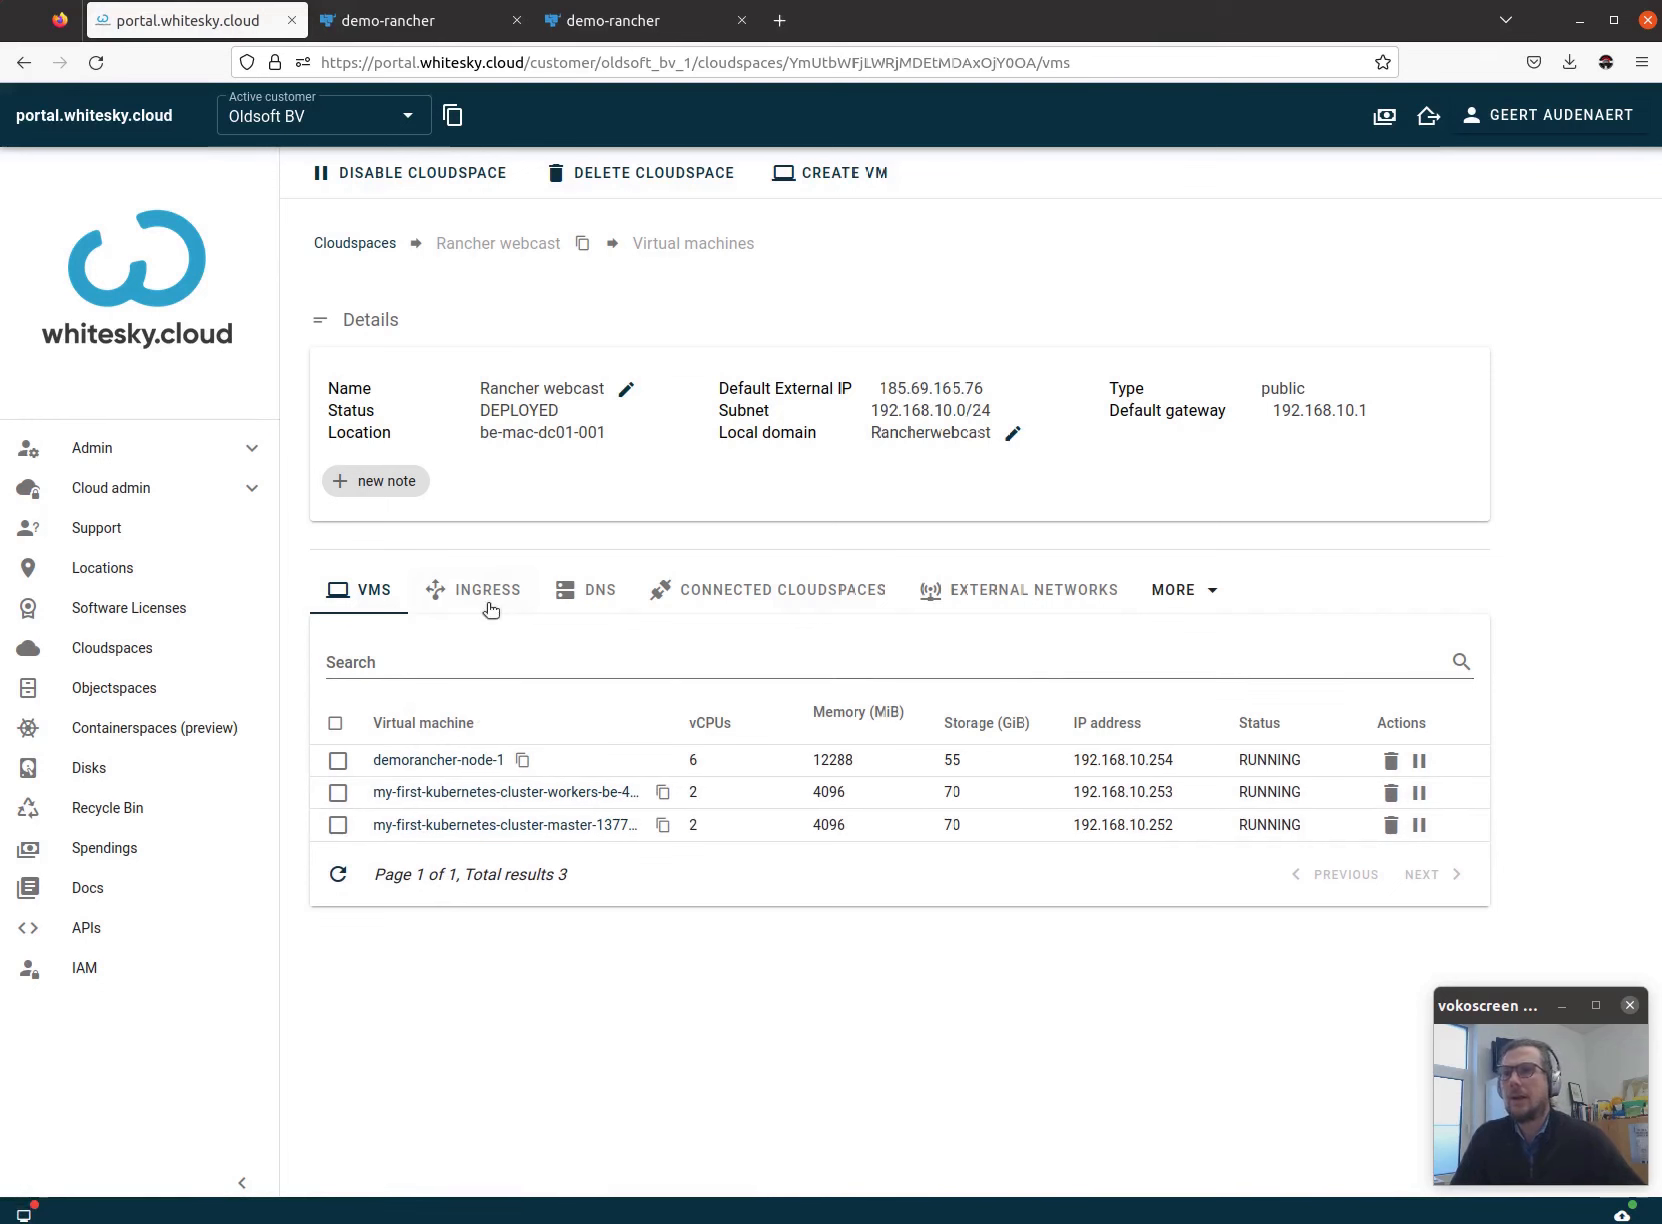
left_click(477, 592)
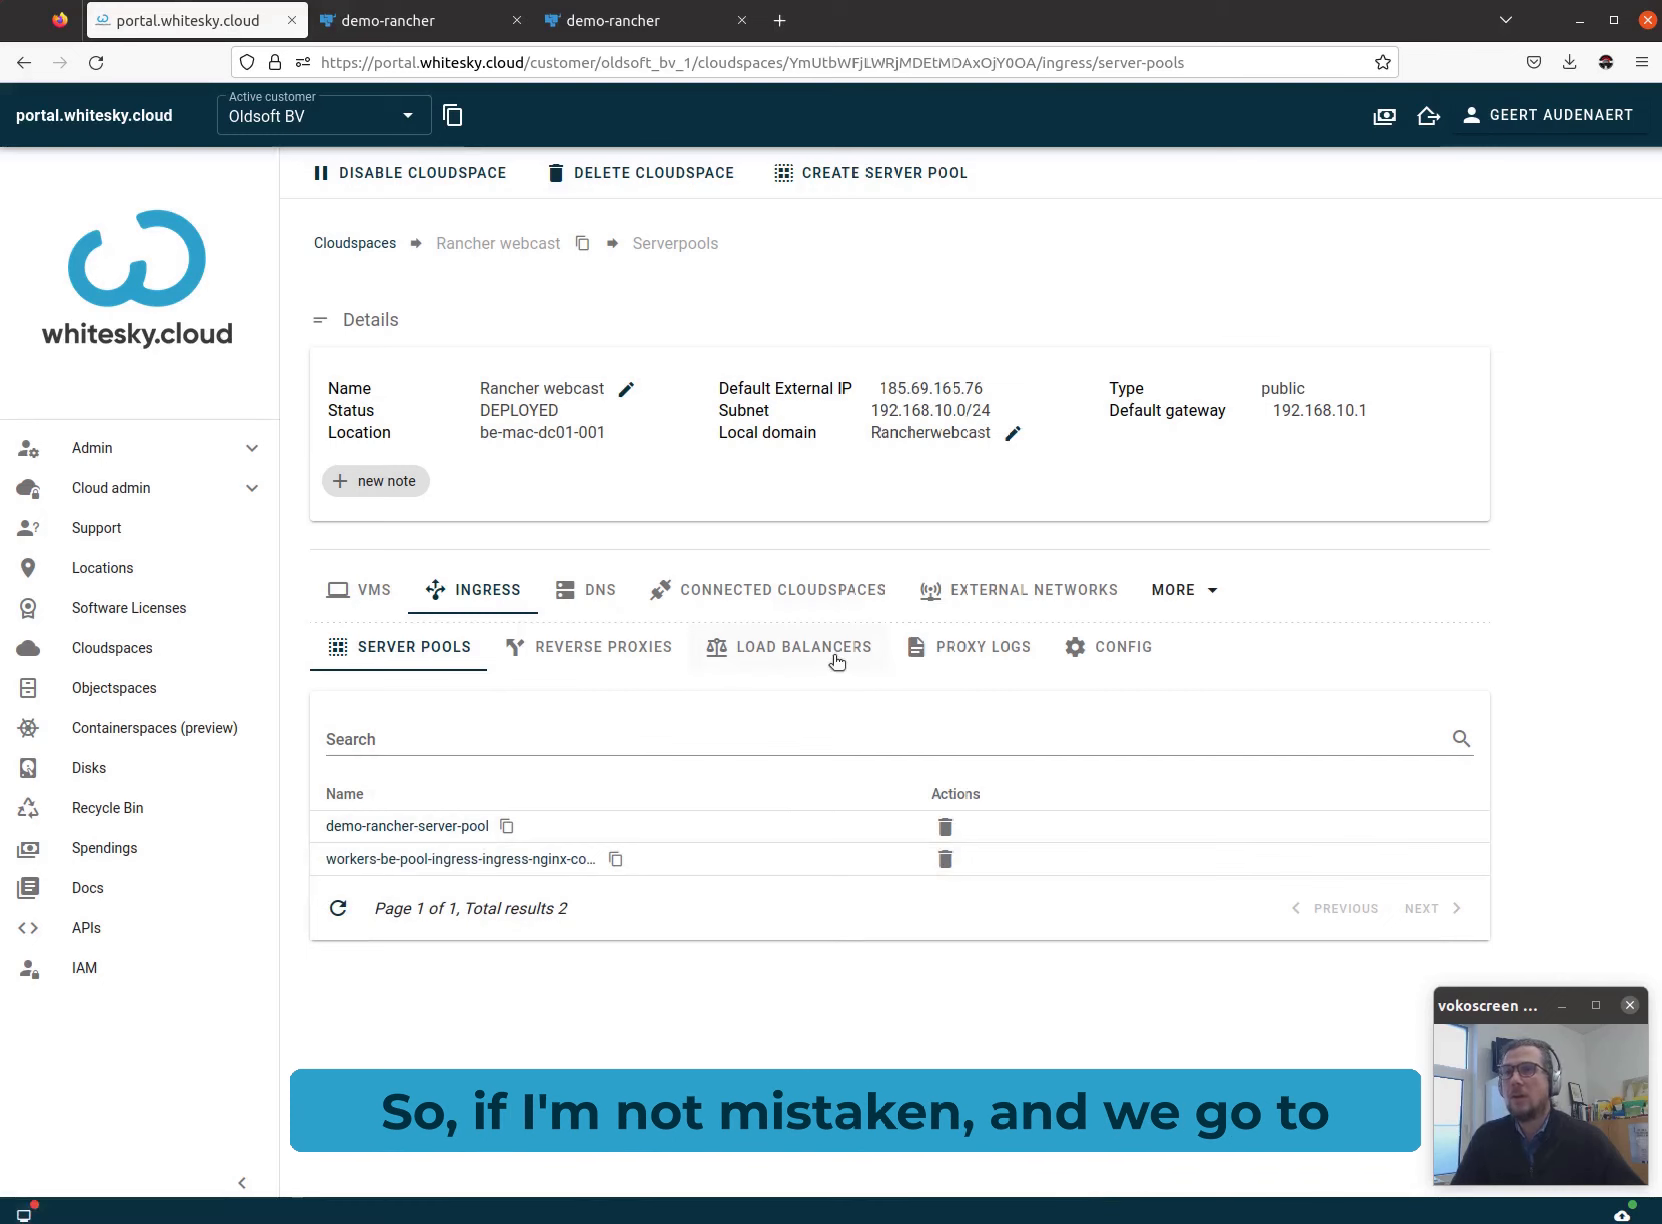
left_click(801, 656)
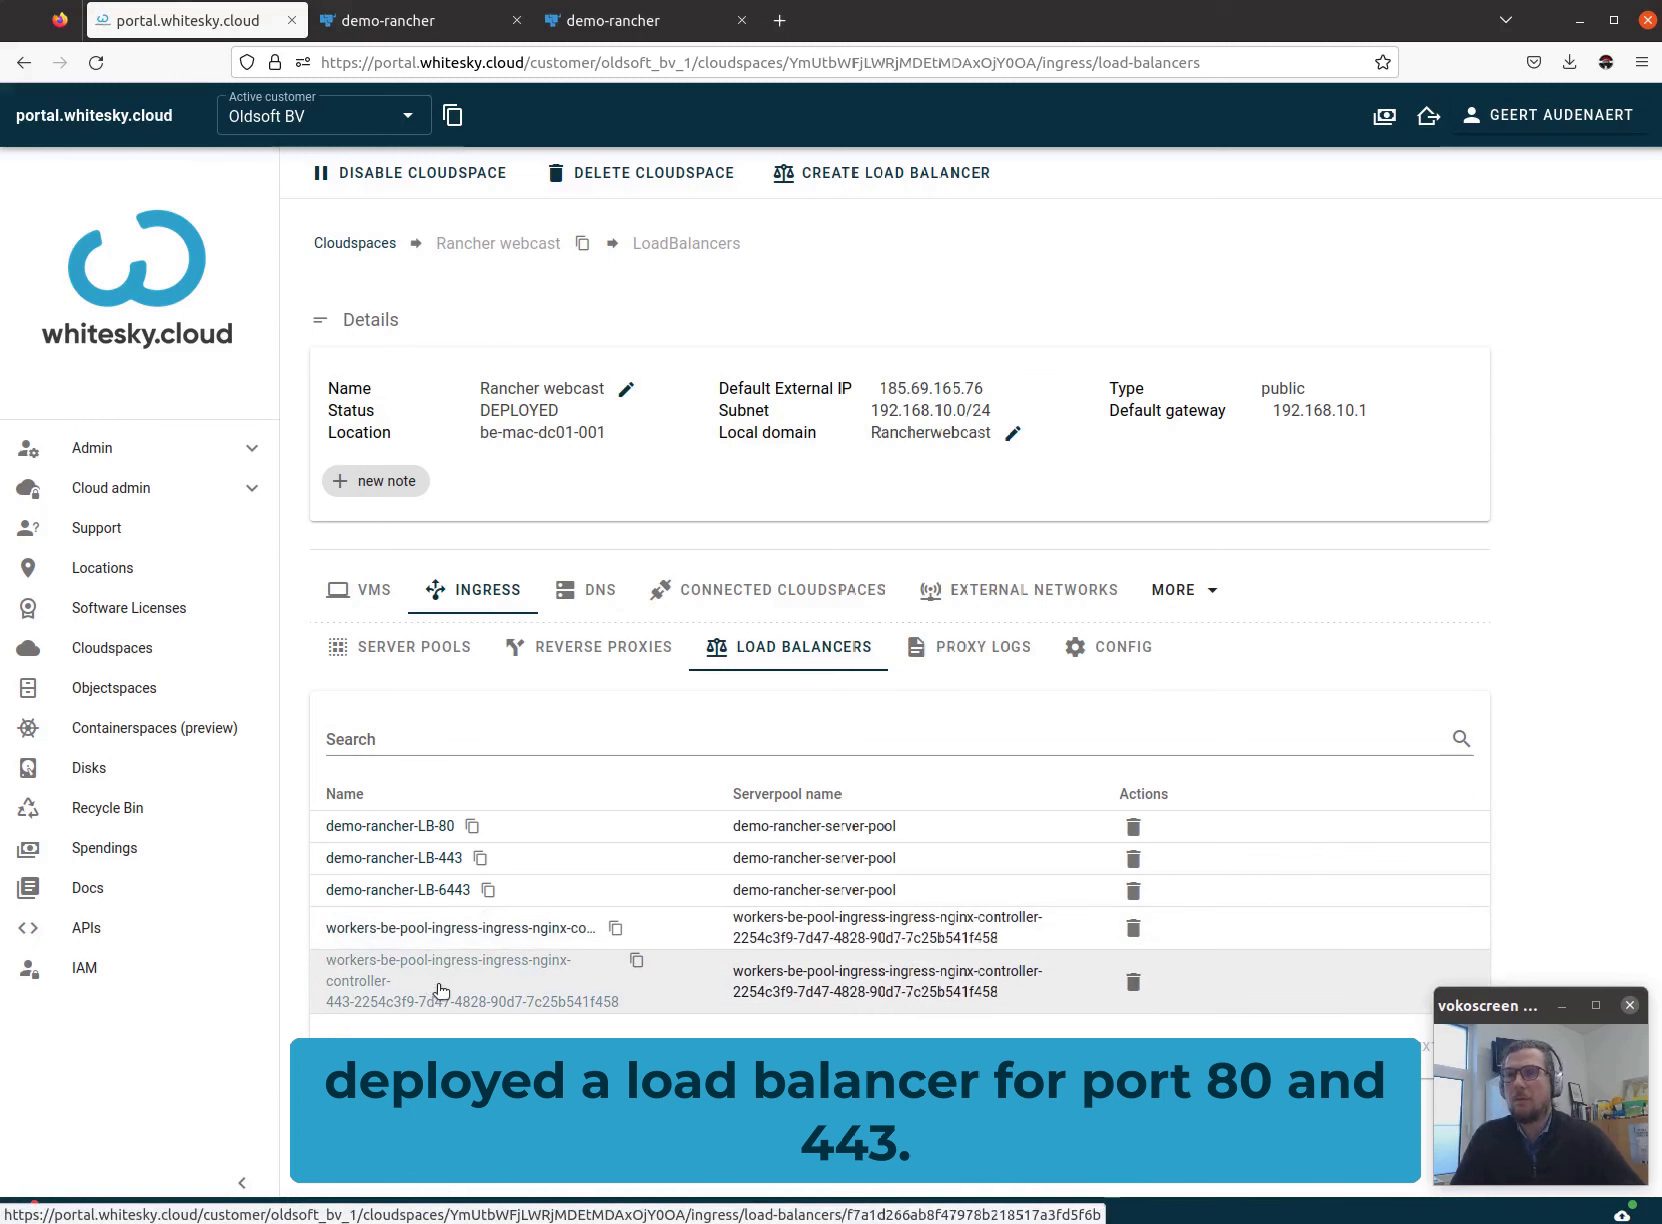
left_click(453, 940)
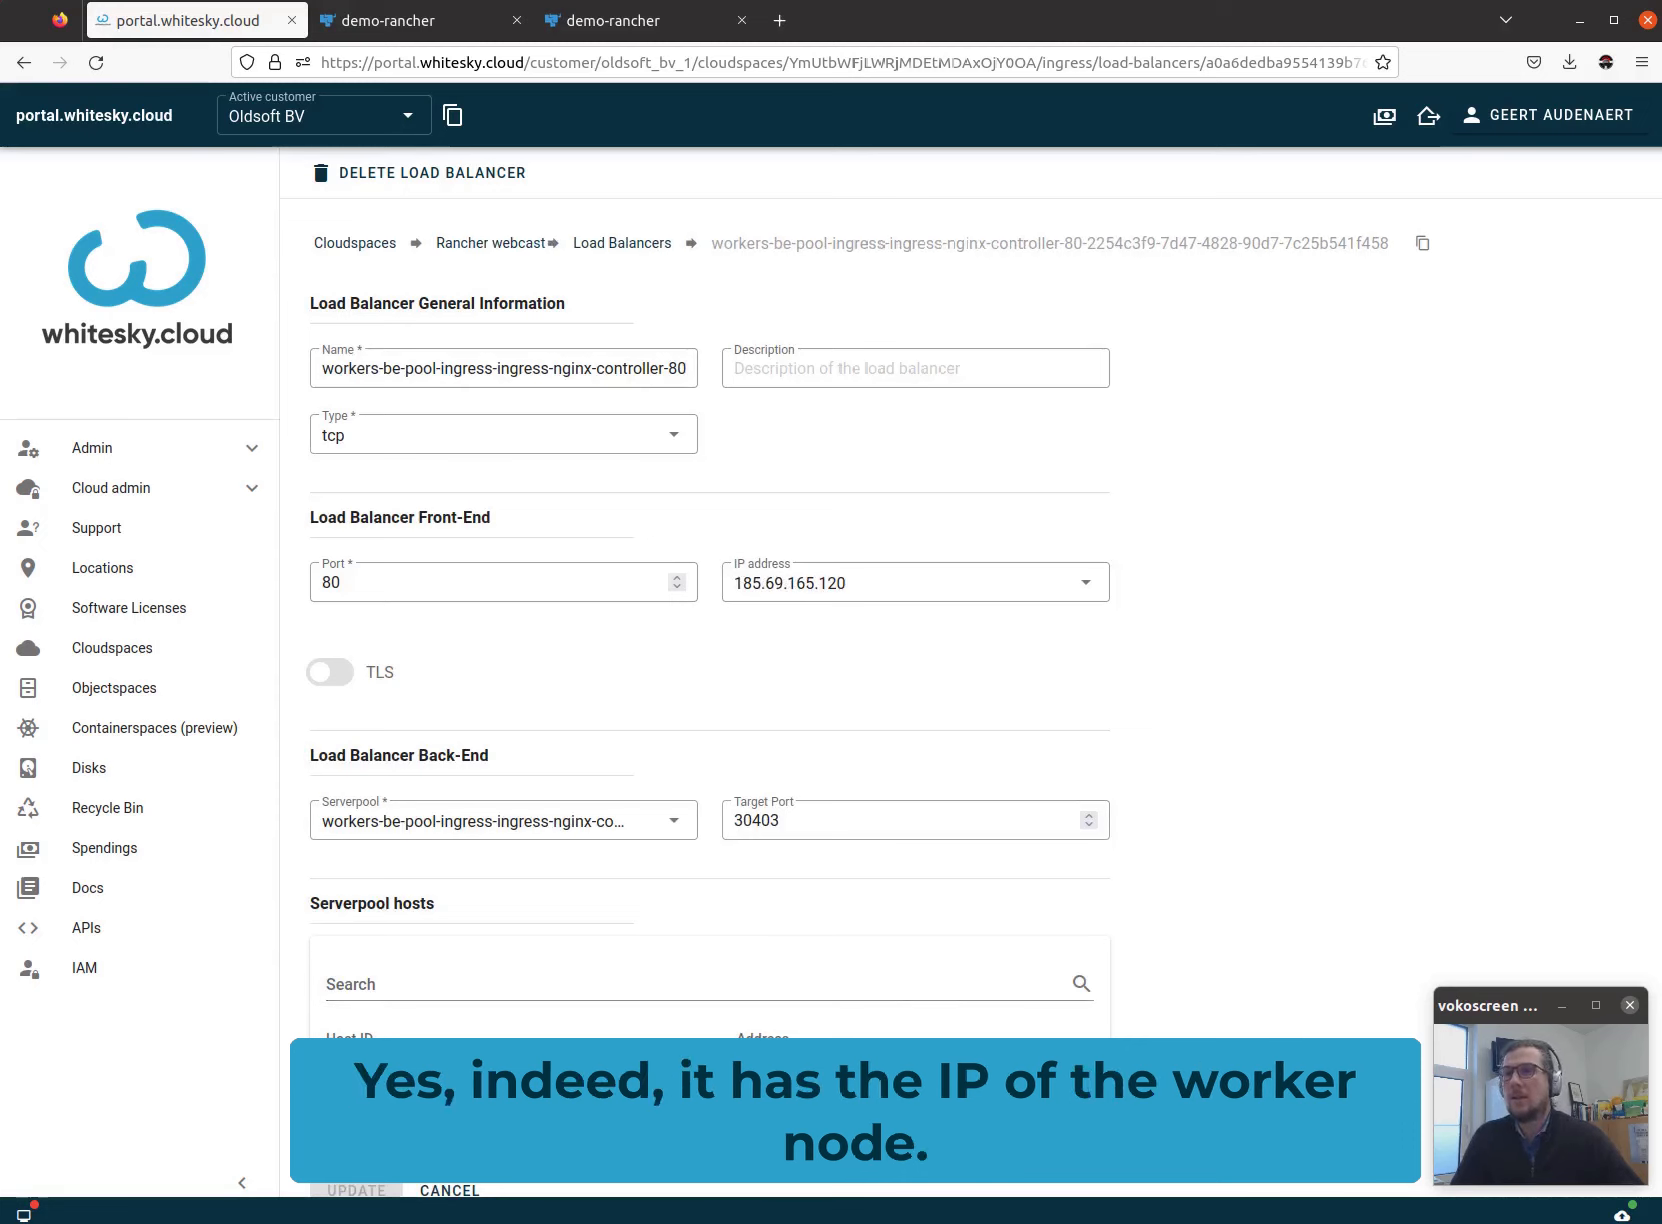
left_click(449, 1190)
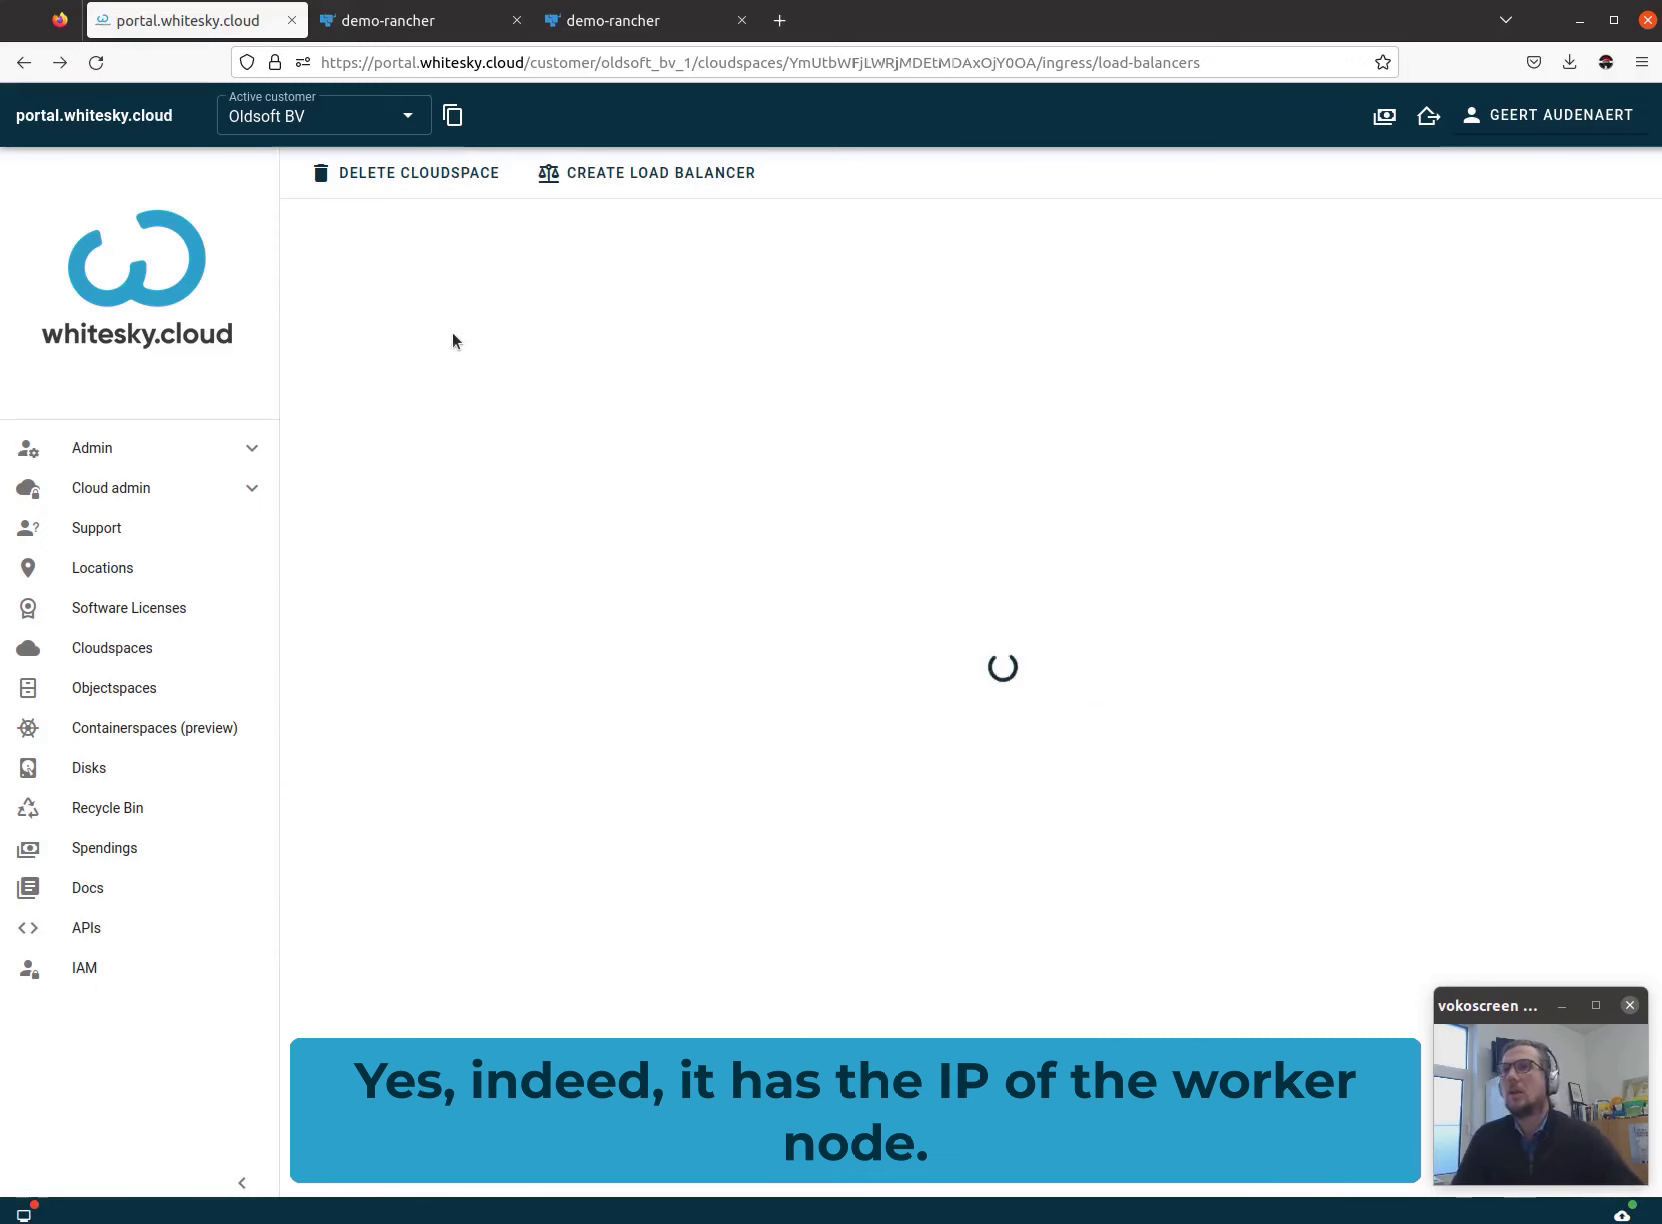
Review the kube config and node pools of my-first-kubernetes-cluster under the demo-rancher management cluster.
left_click(106, 729)
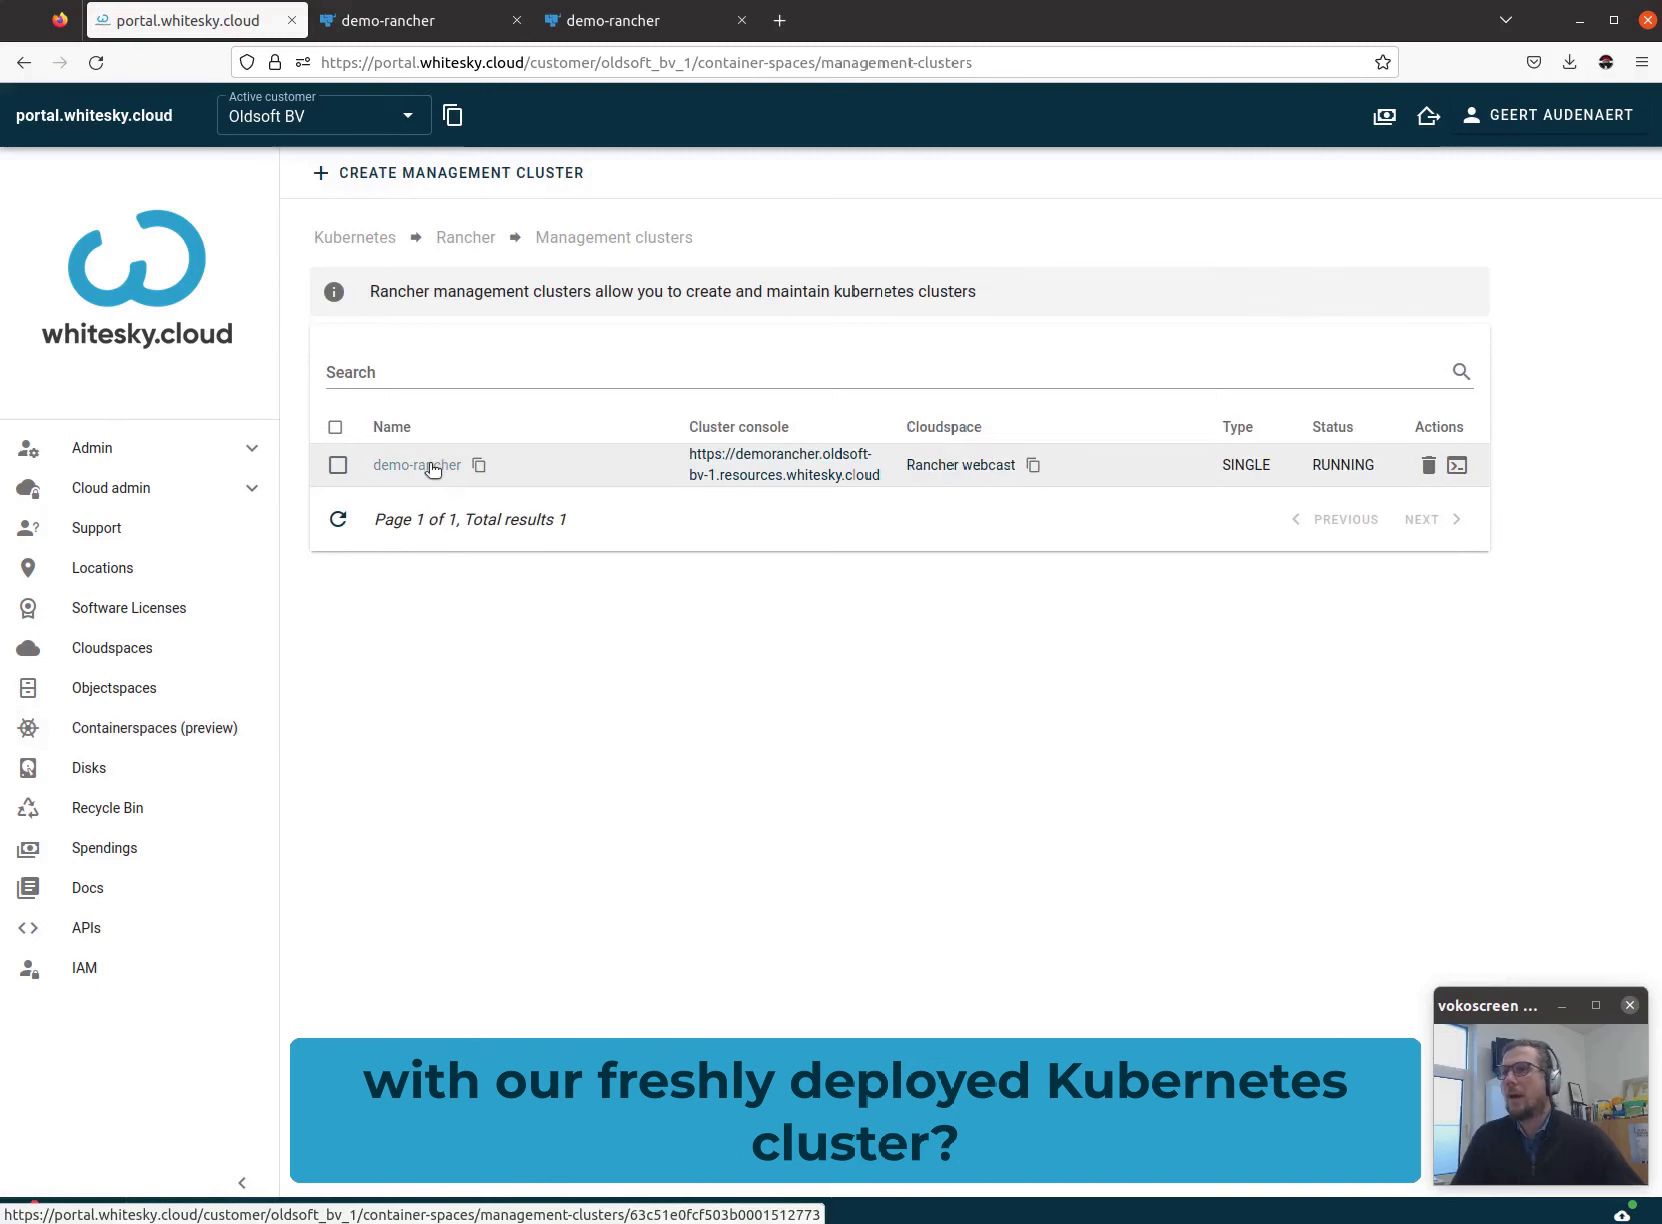
left_click(431, 466)
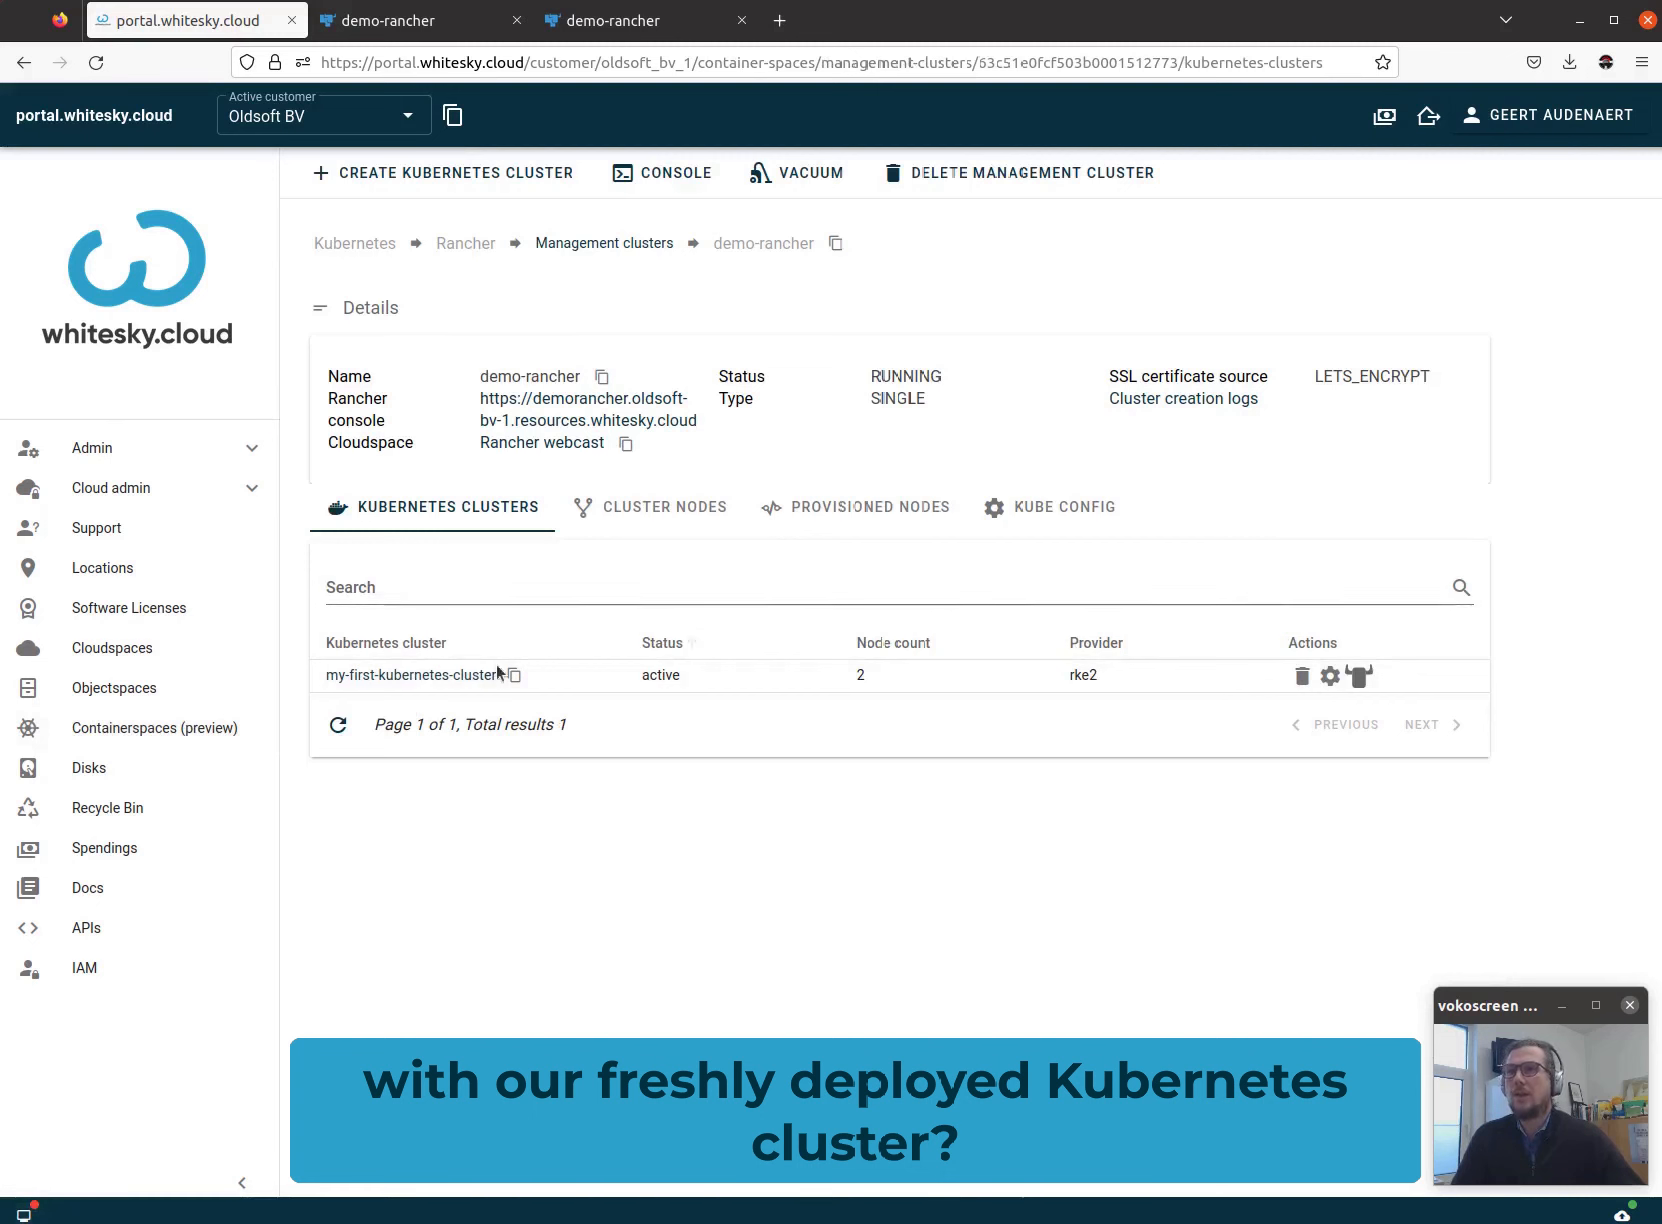
left_click(460, 676)
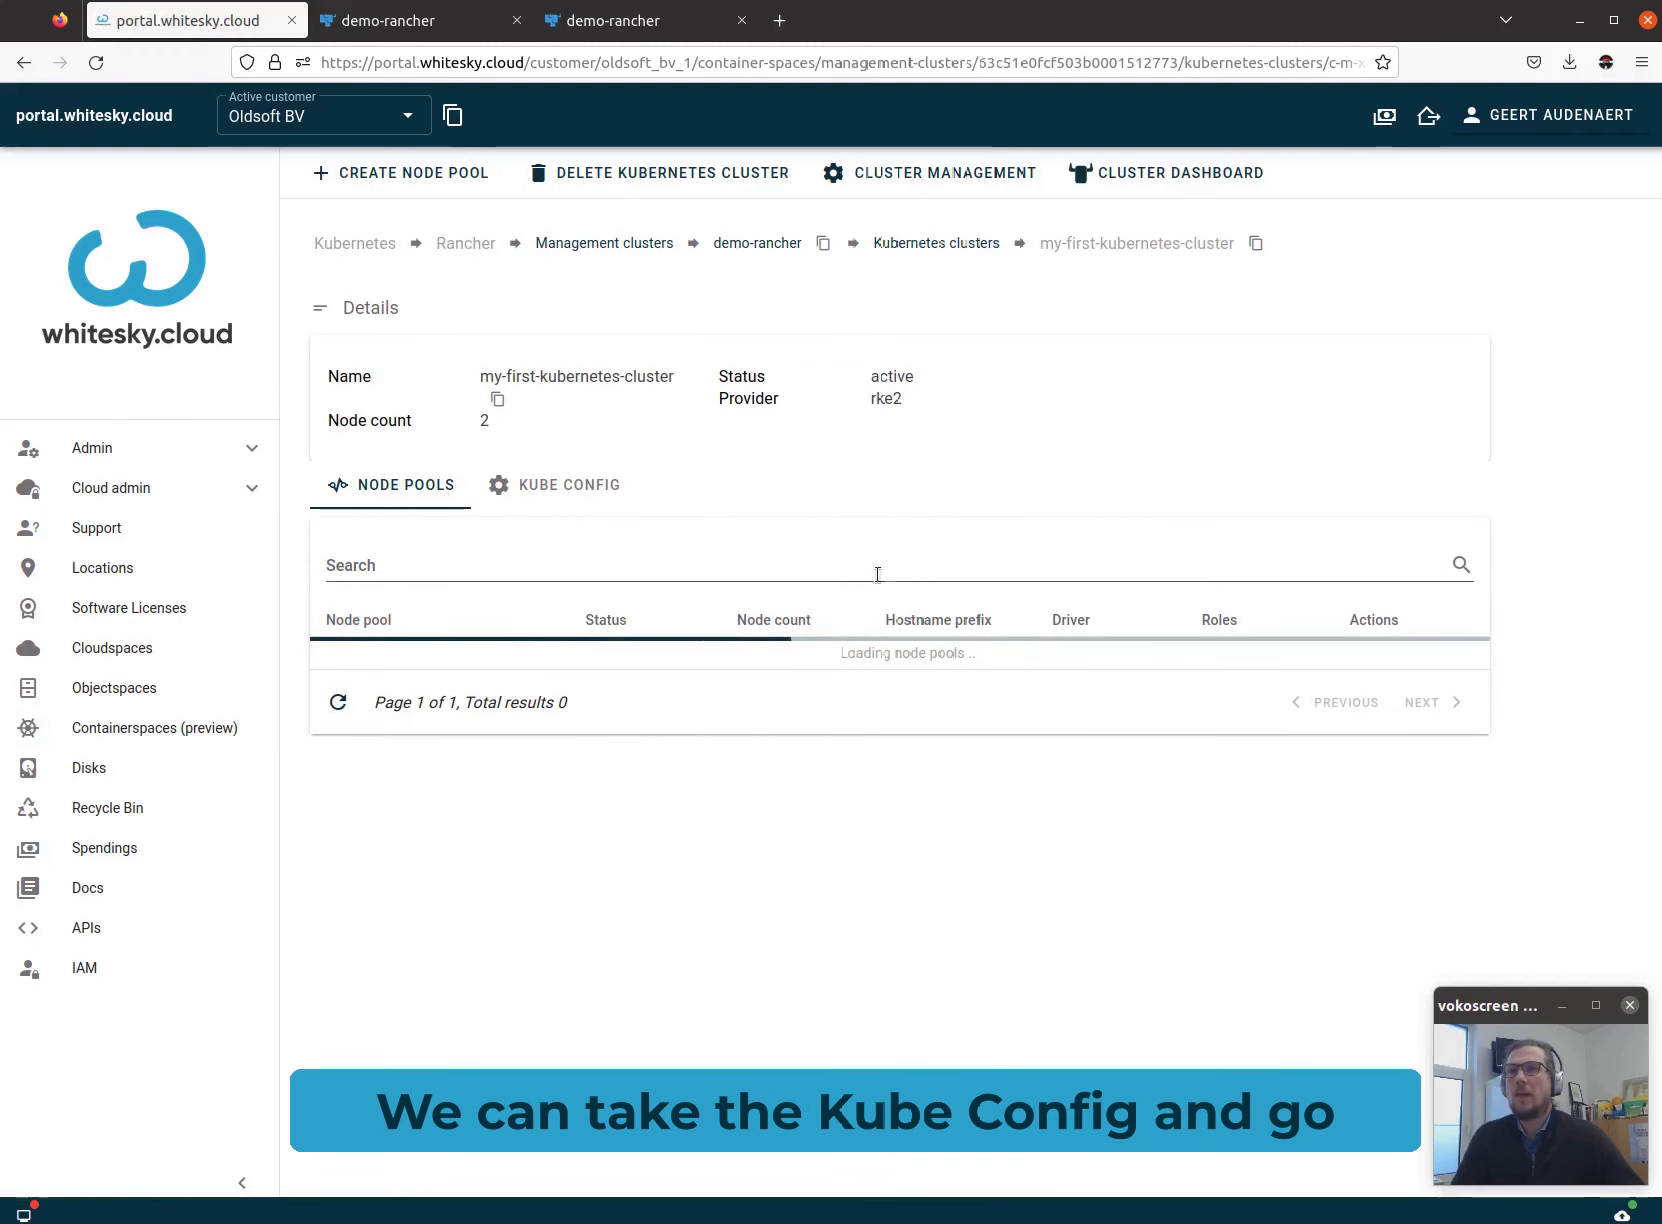
left_click(573, 507)
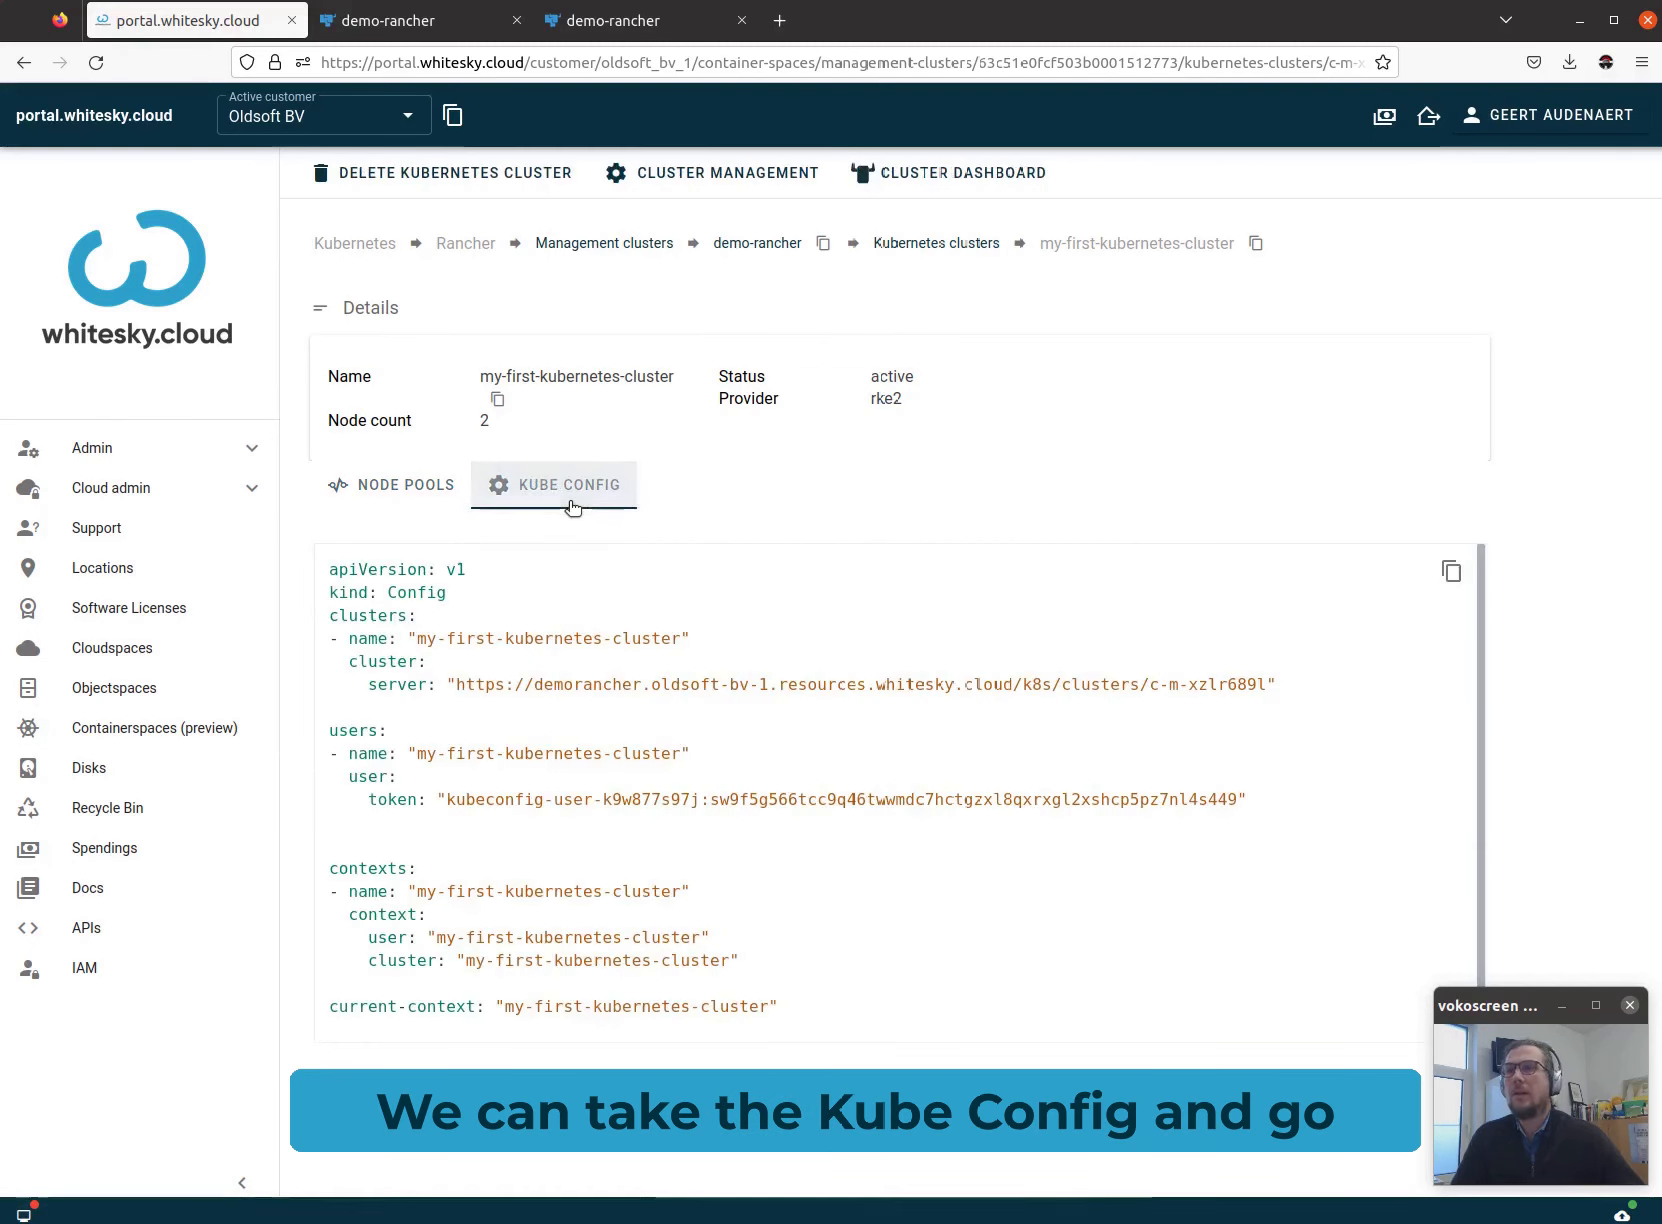
left_click(412, 492)
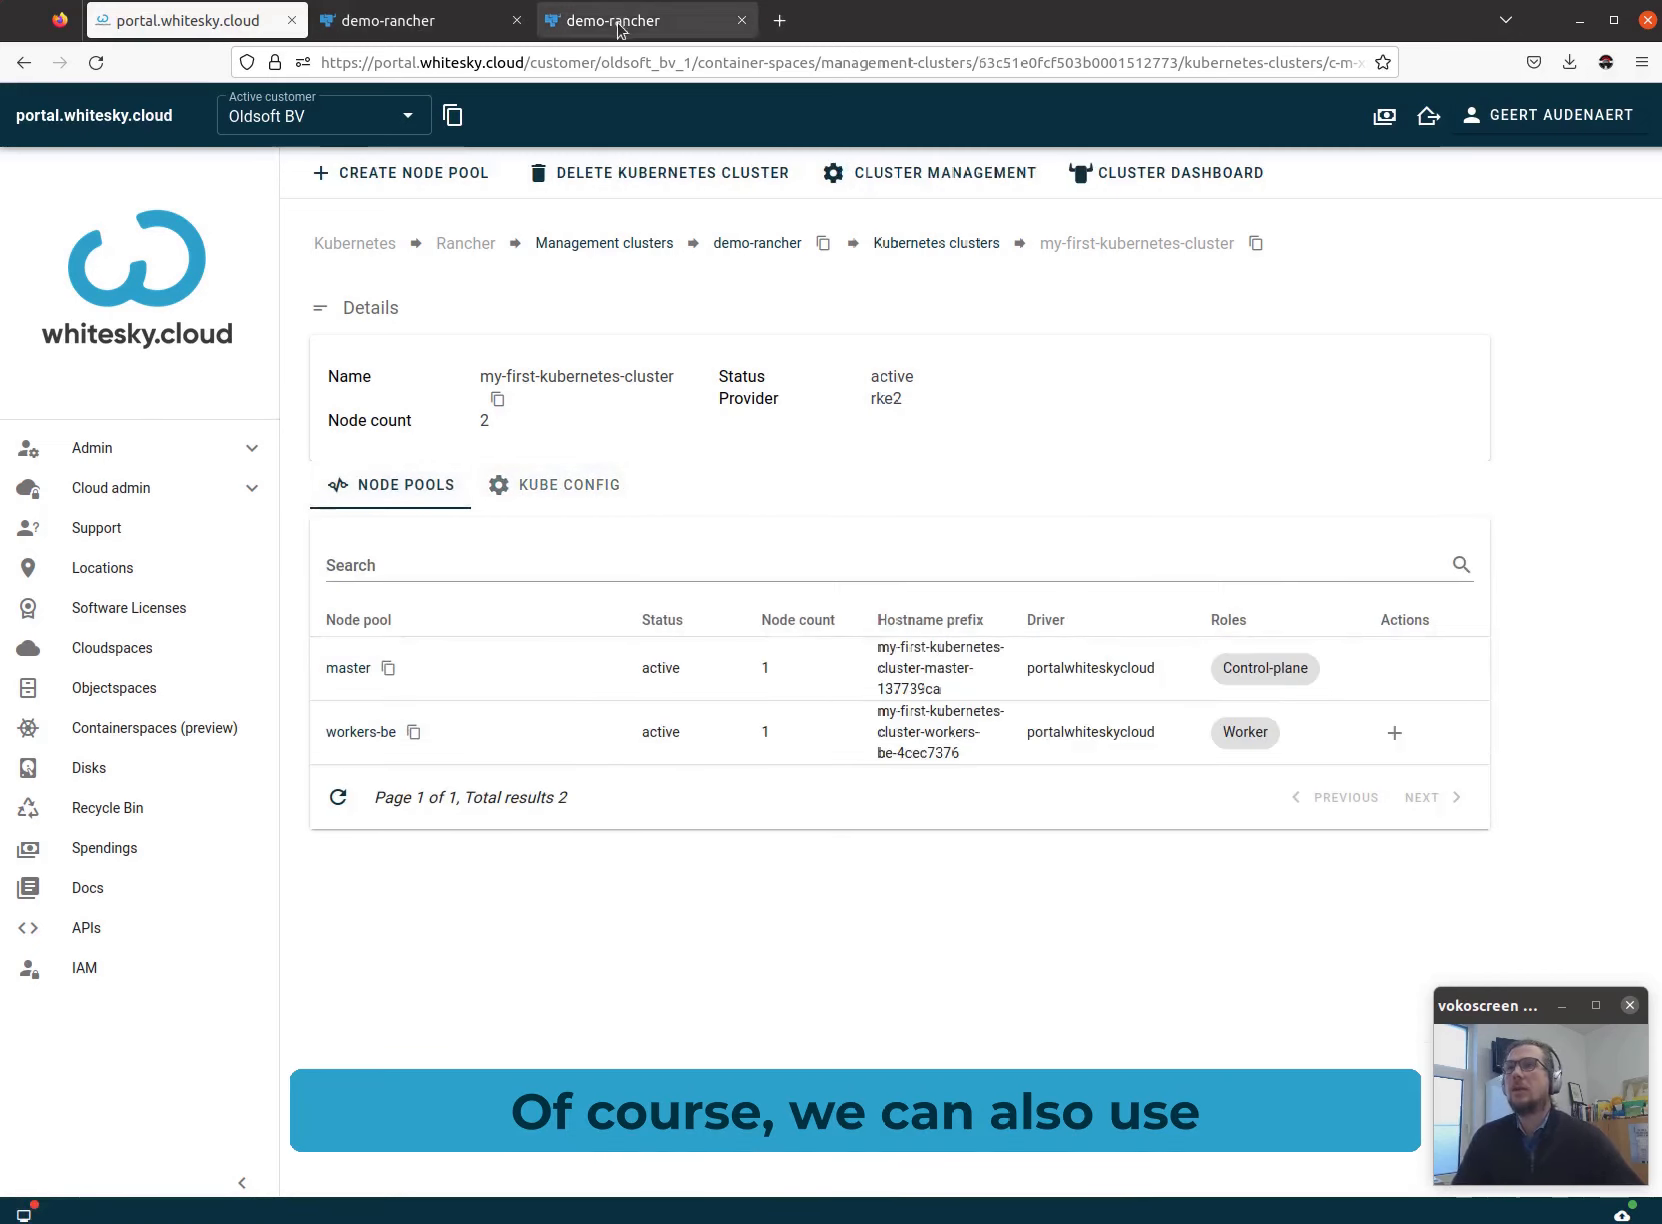
Close the extra Rancher home page and open the dashboard of my-first-kubernetes-cluster in Rancher.
left_click(620, 30)
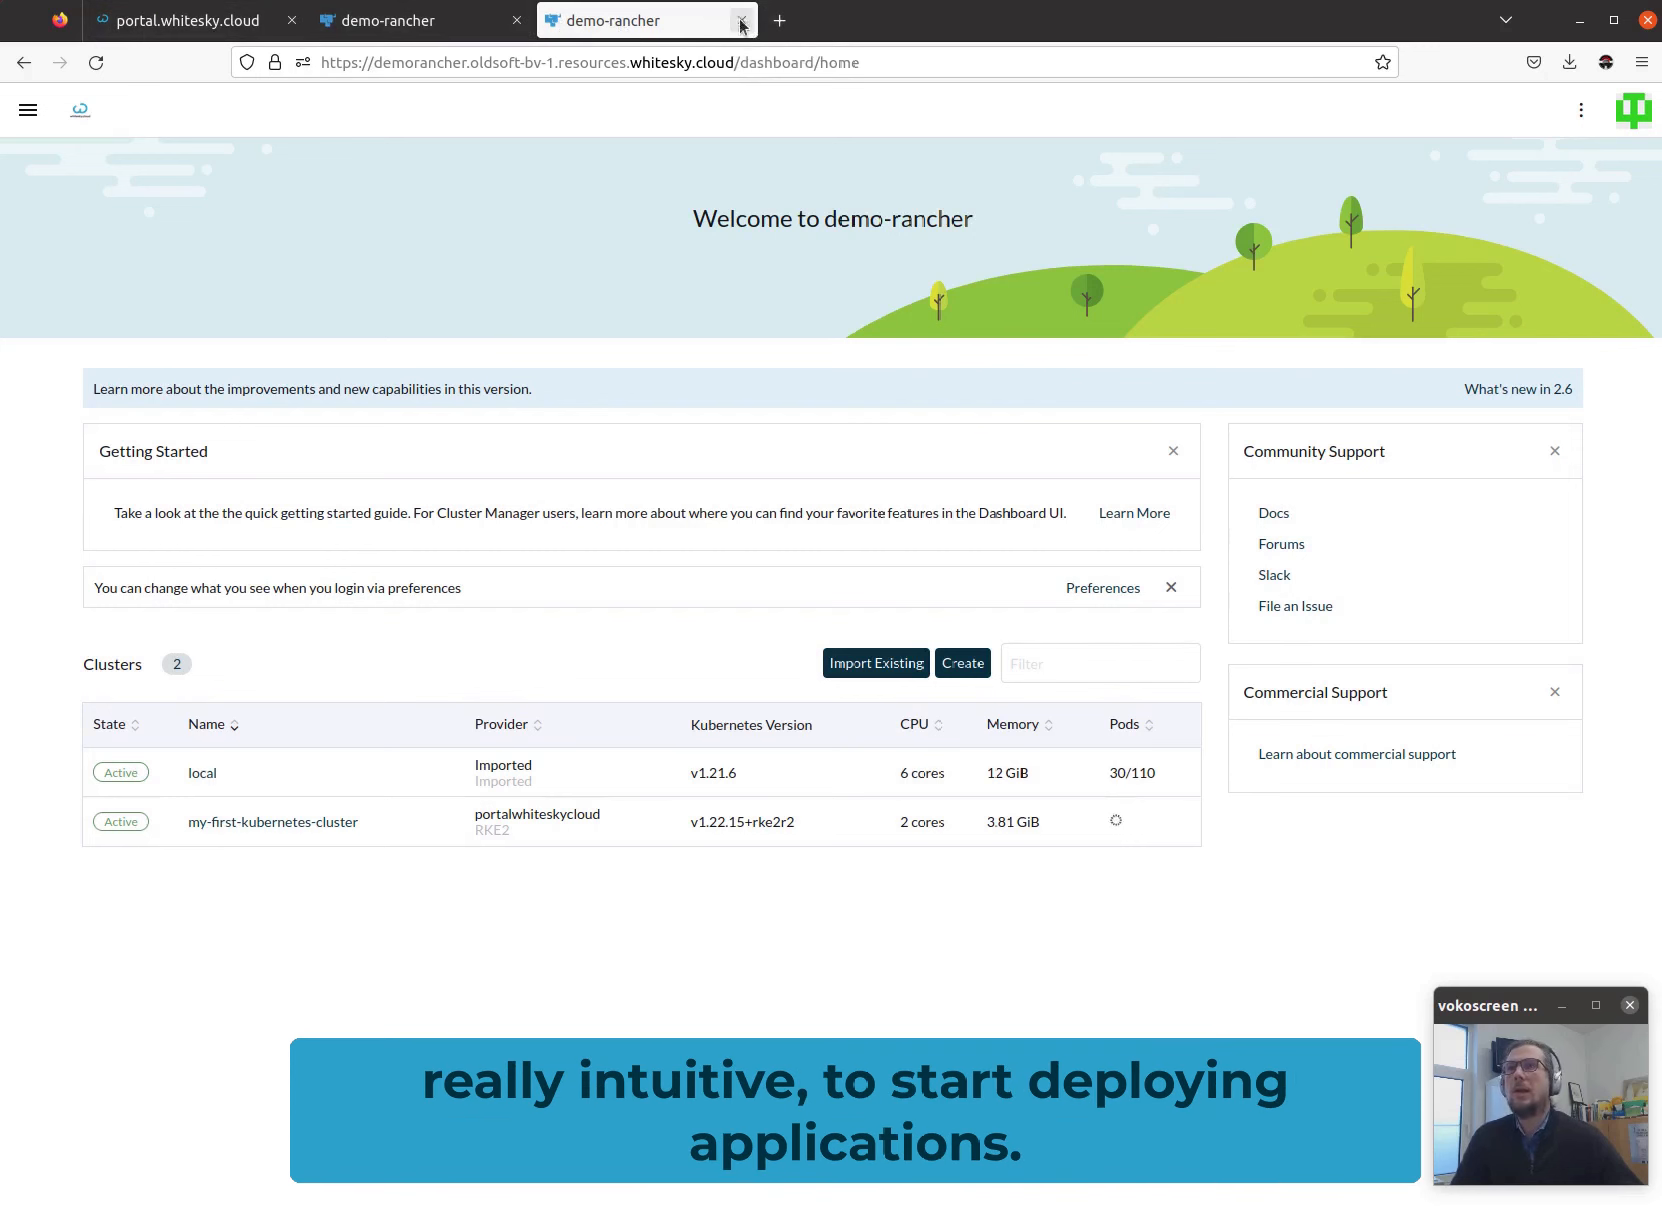
left_click(743, 21)
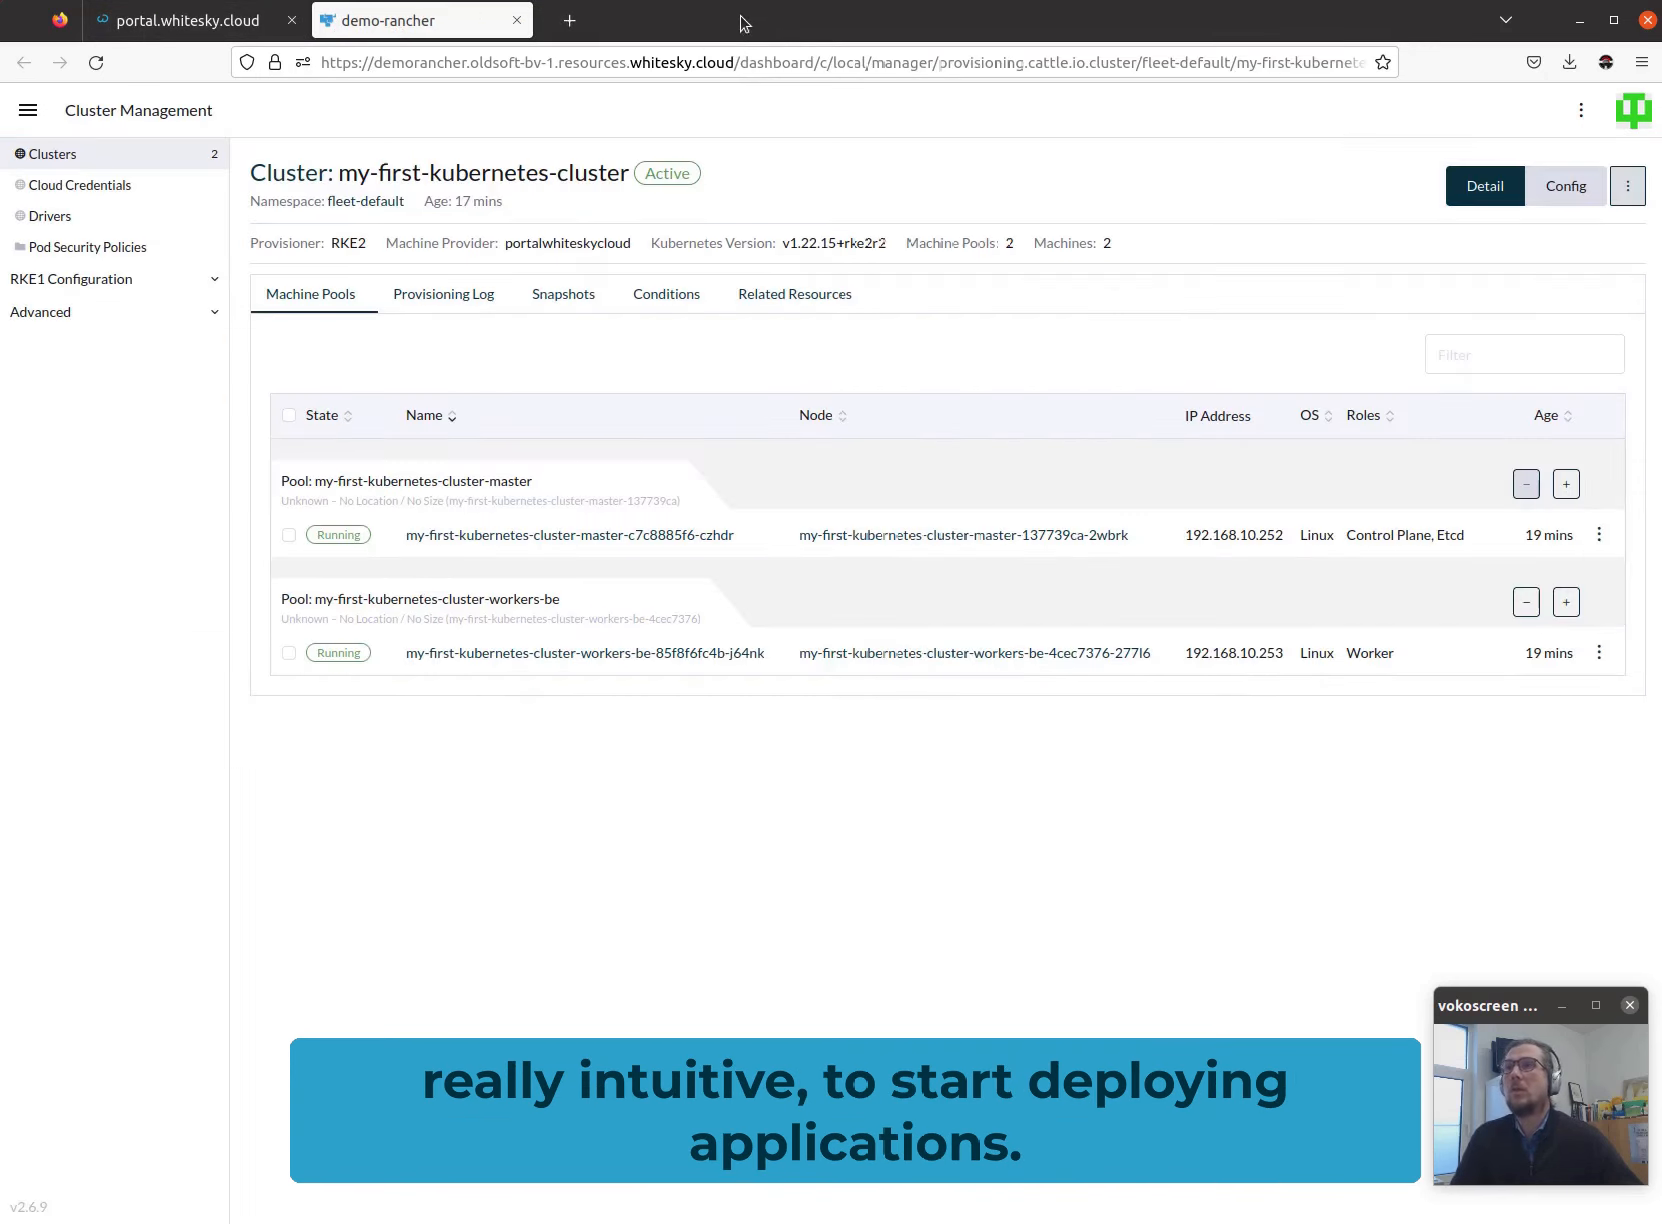
left_click(33, 117)
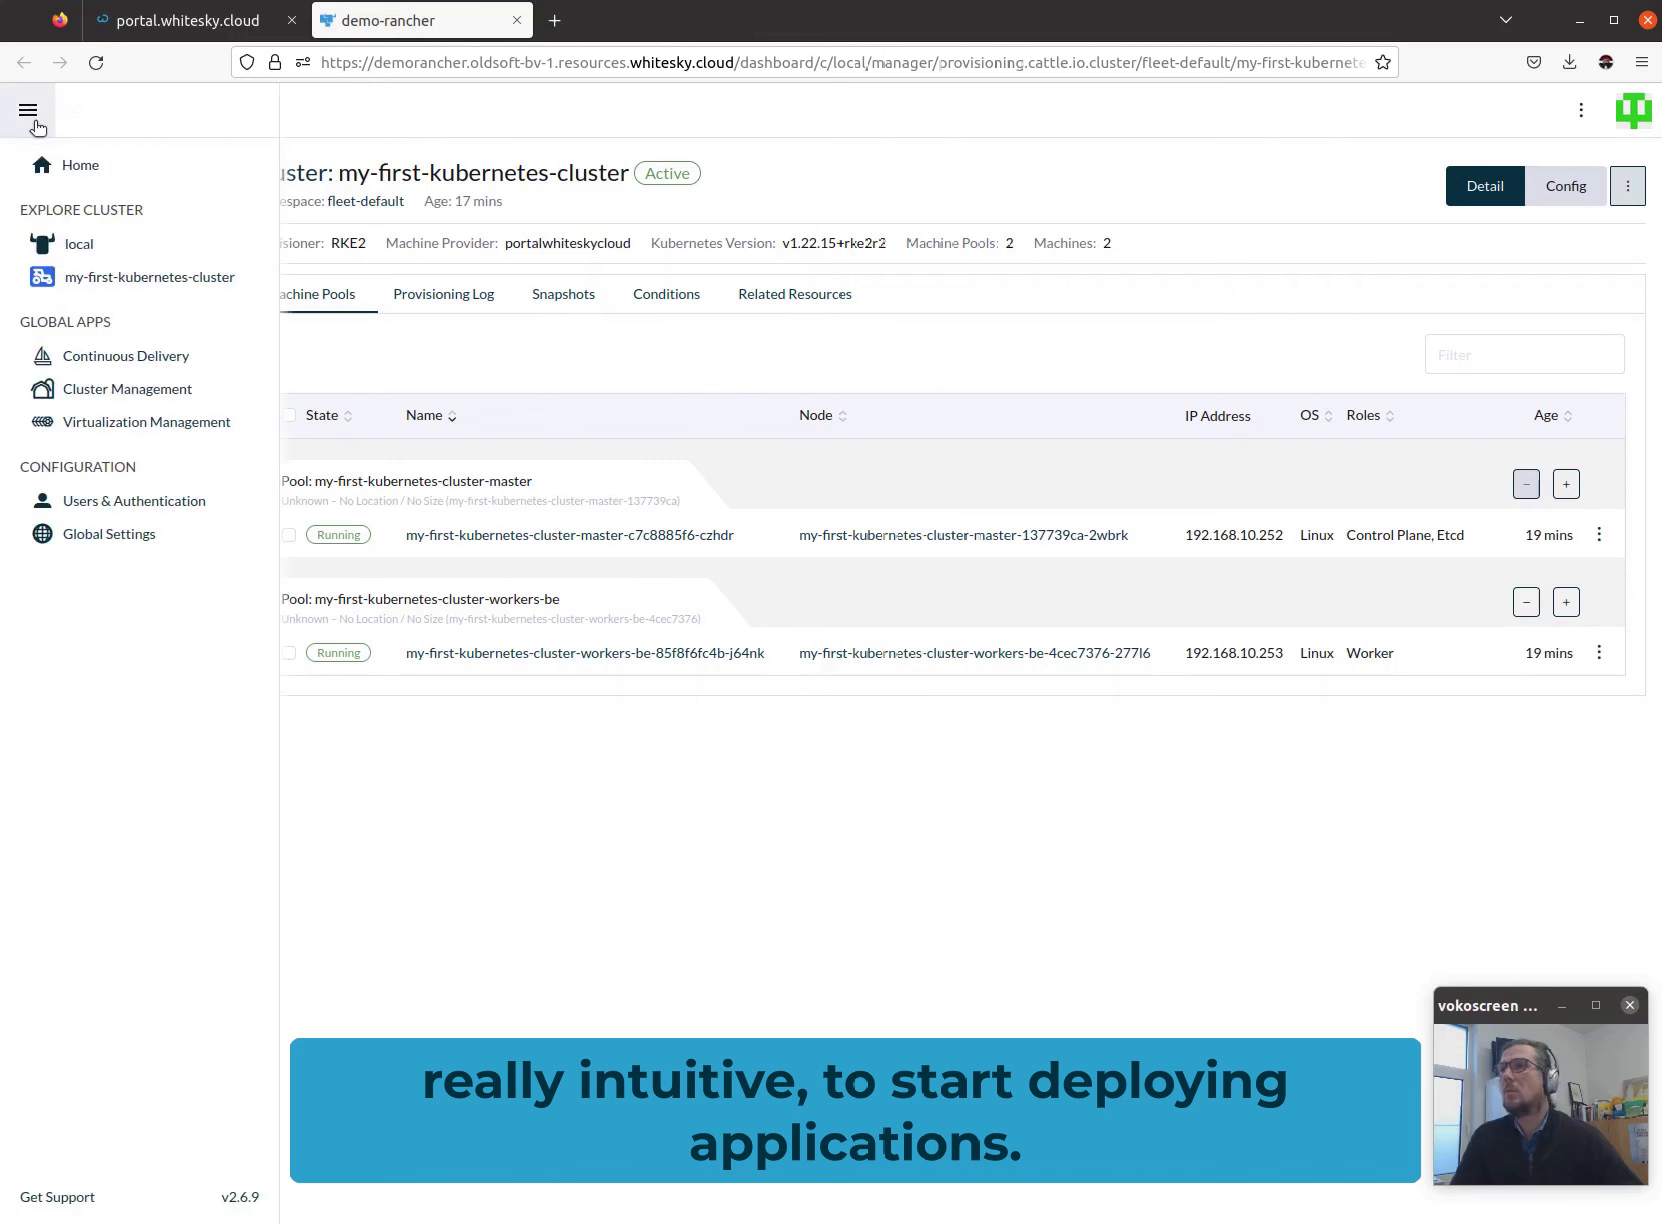
left_click(100, 278)
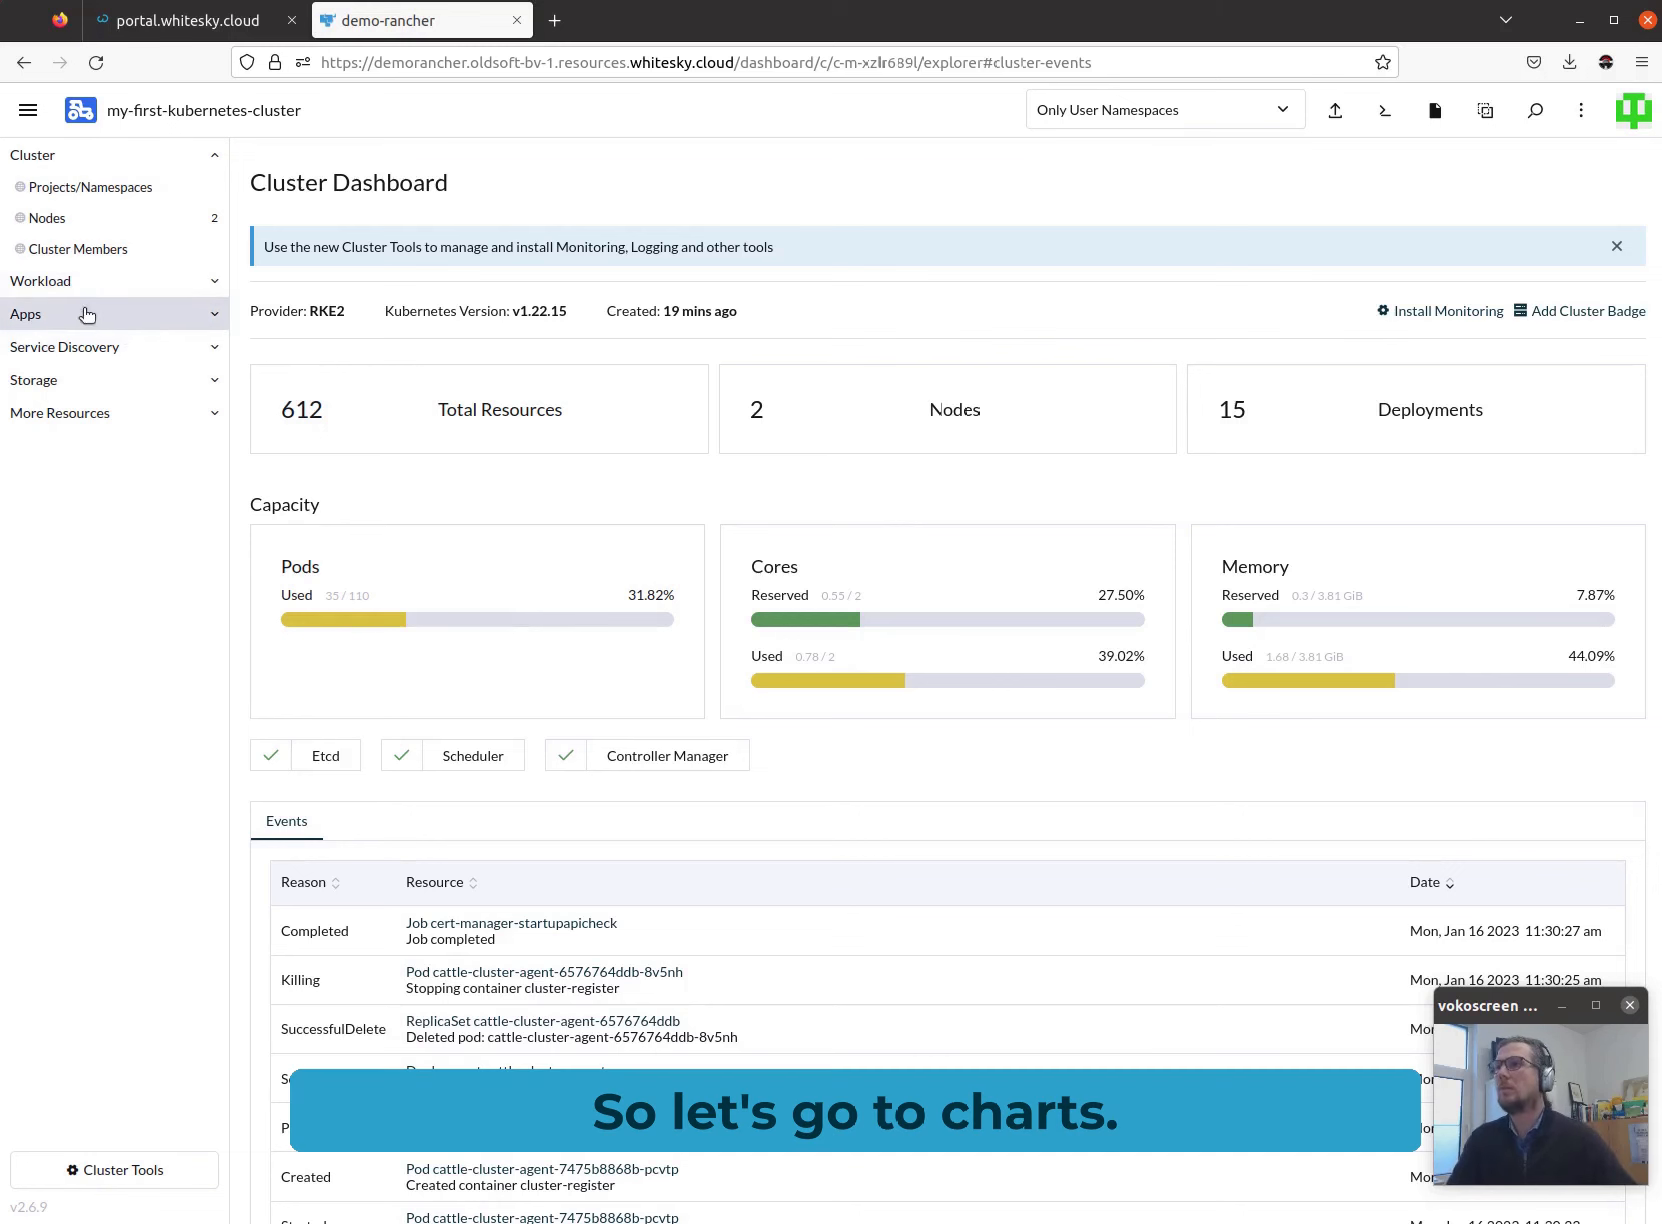
Filter the app charts by "wor", start installing WordPress in the default namespace and proceed to its Helm values.
left_click(28, 315)
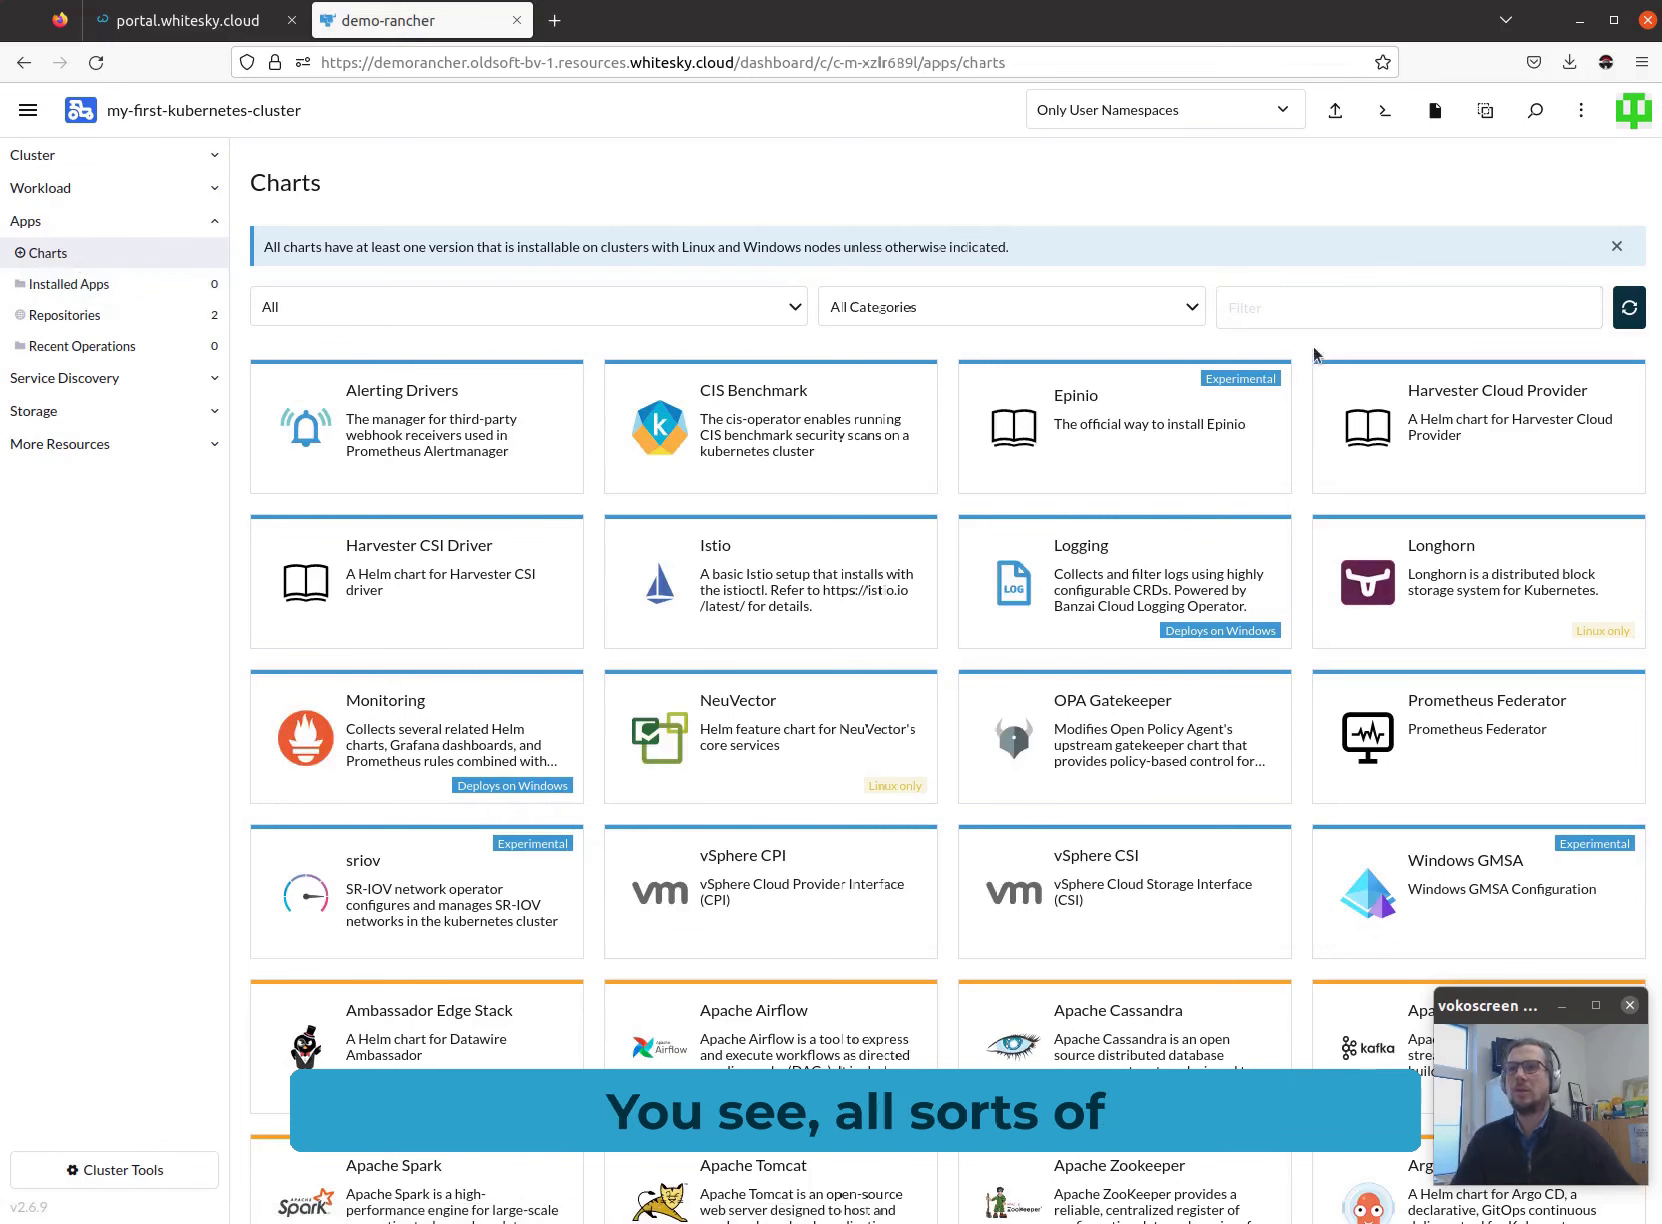
left_click(1341, 319)
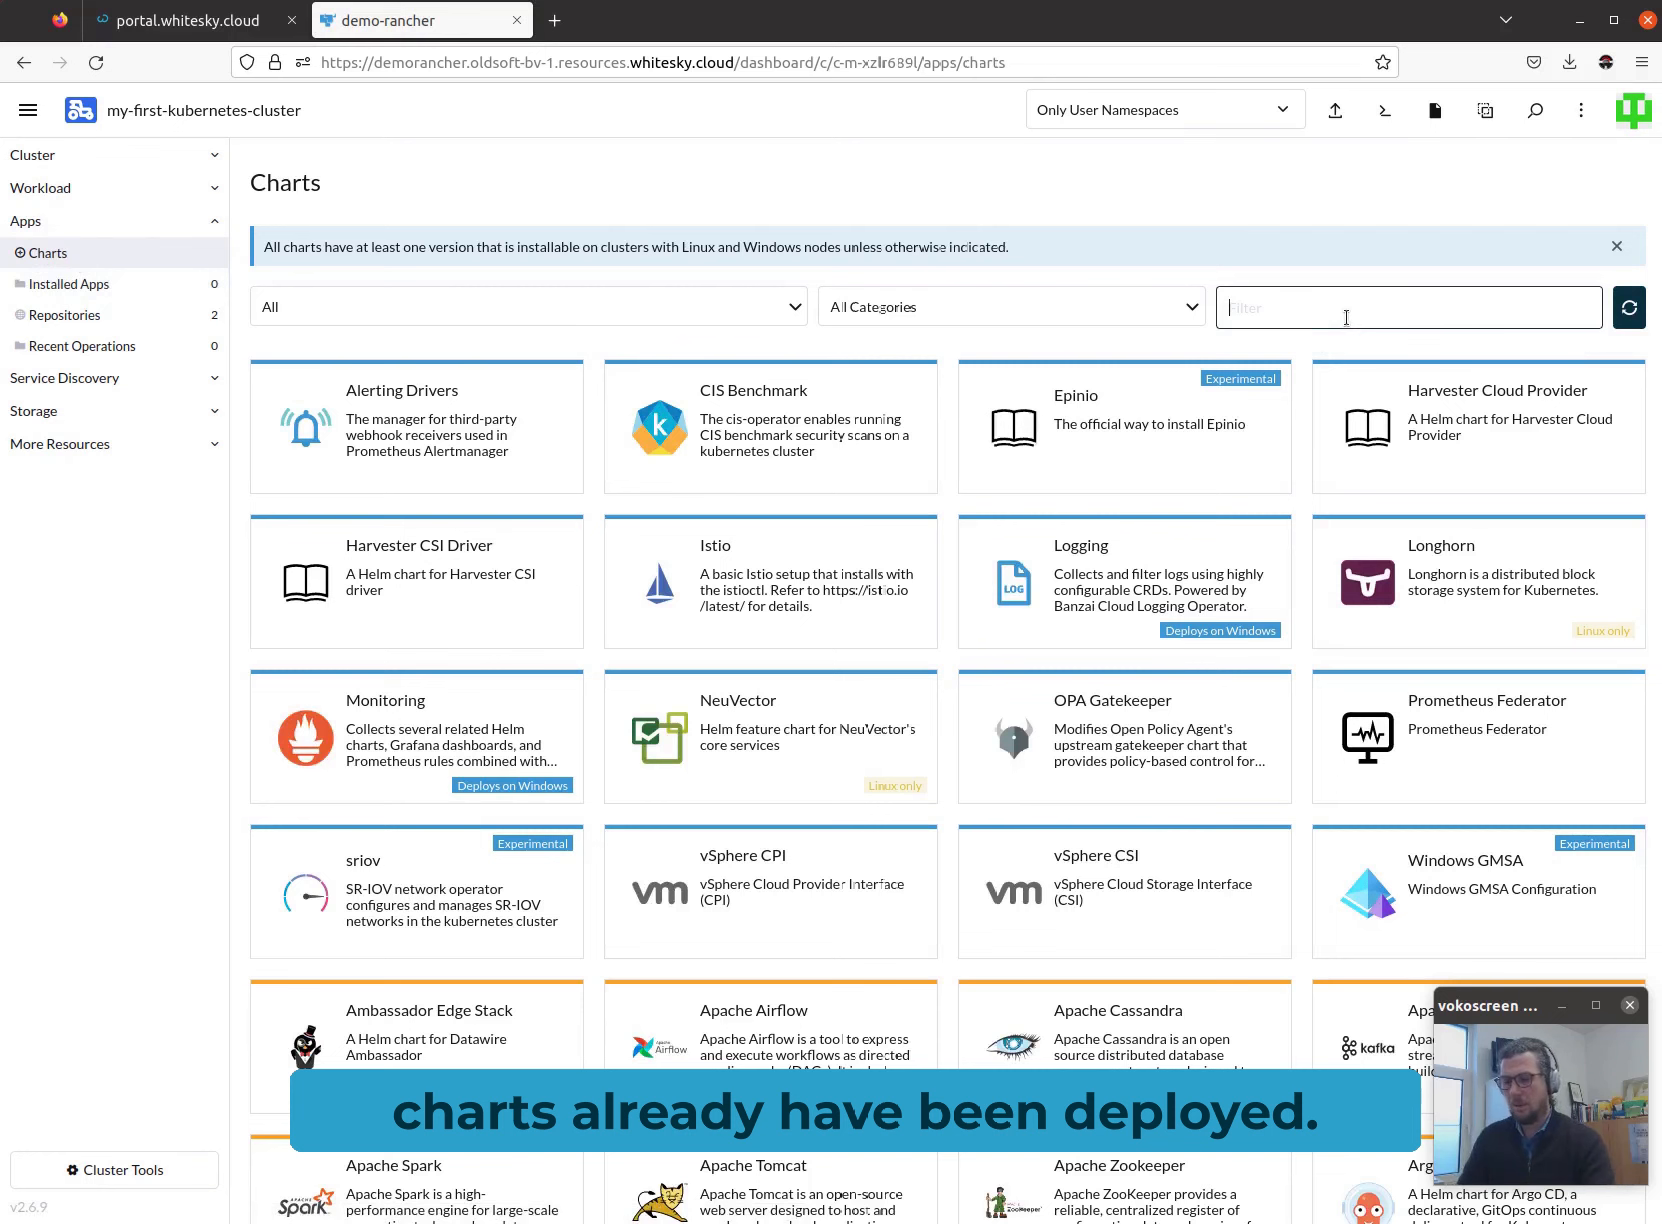
type("wor")
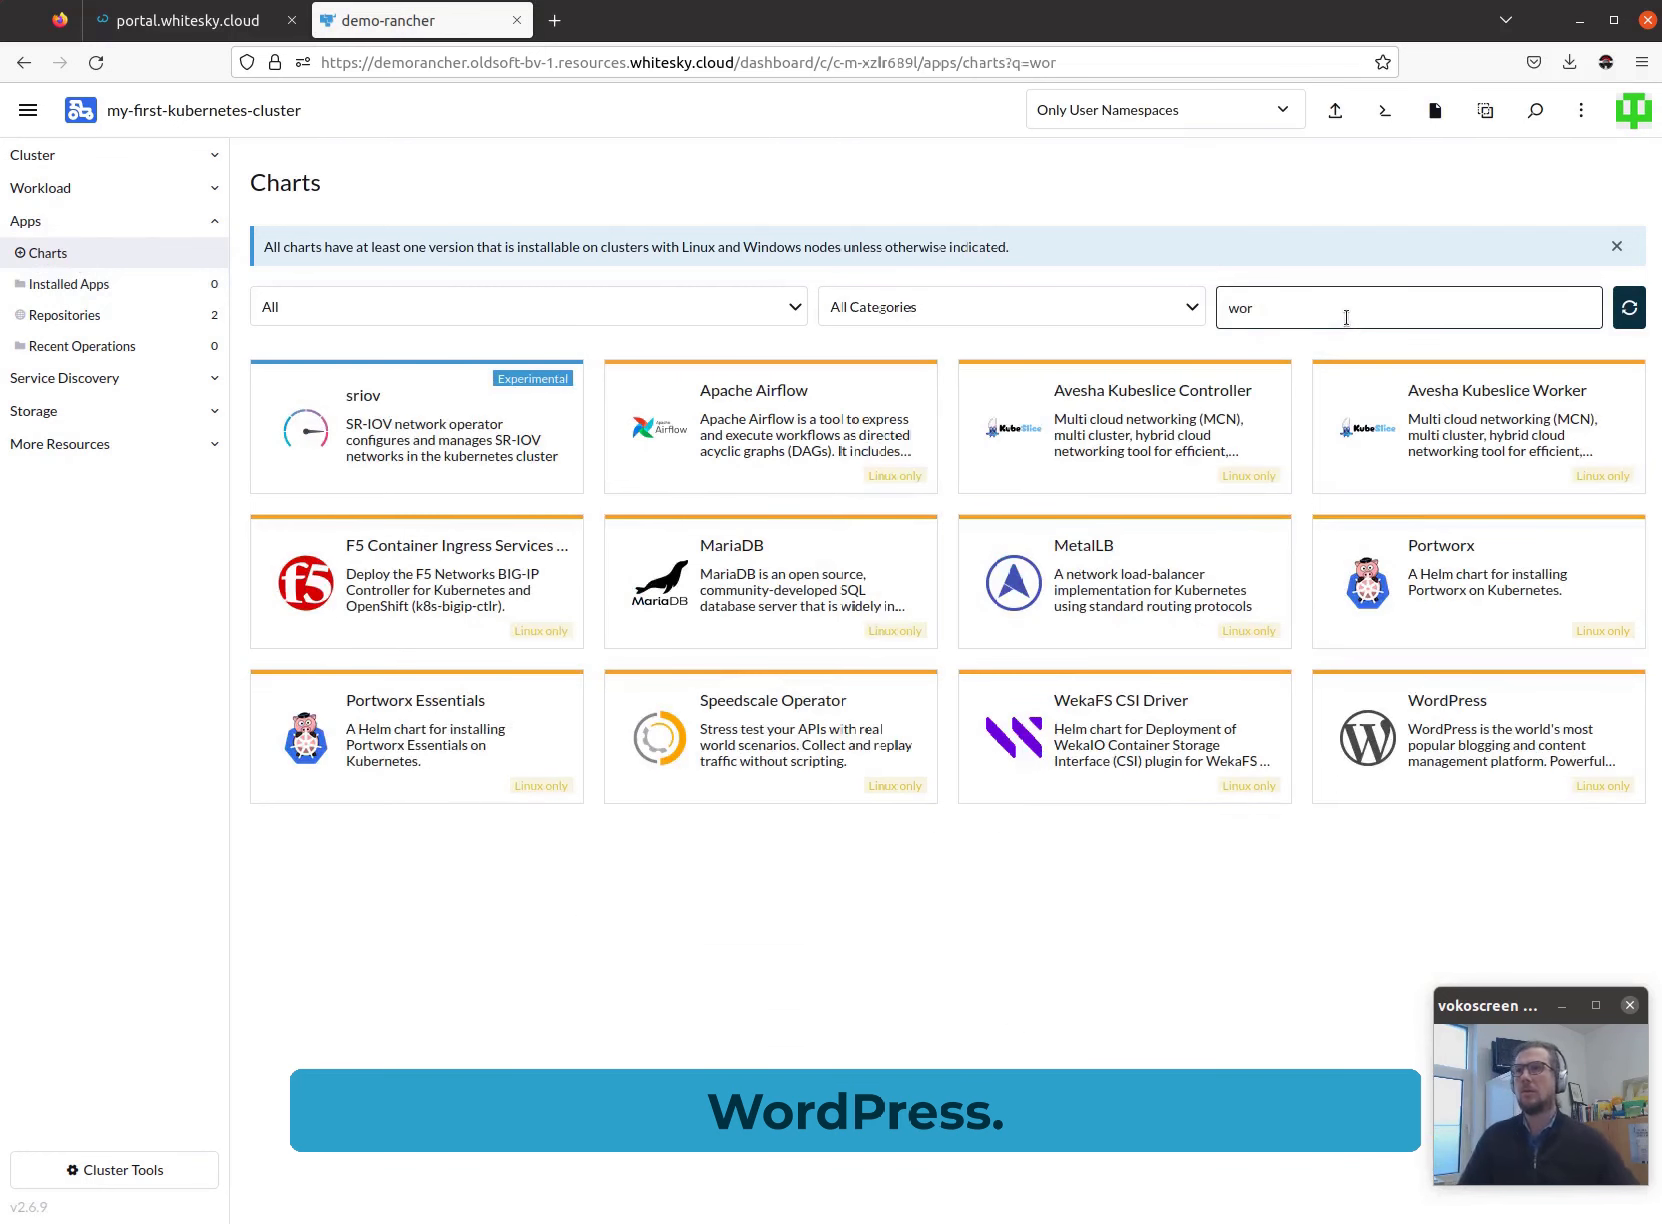
left_click(1462, 718)
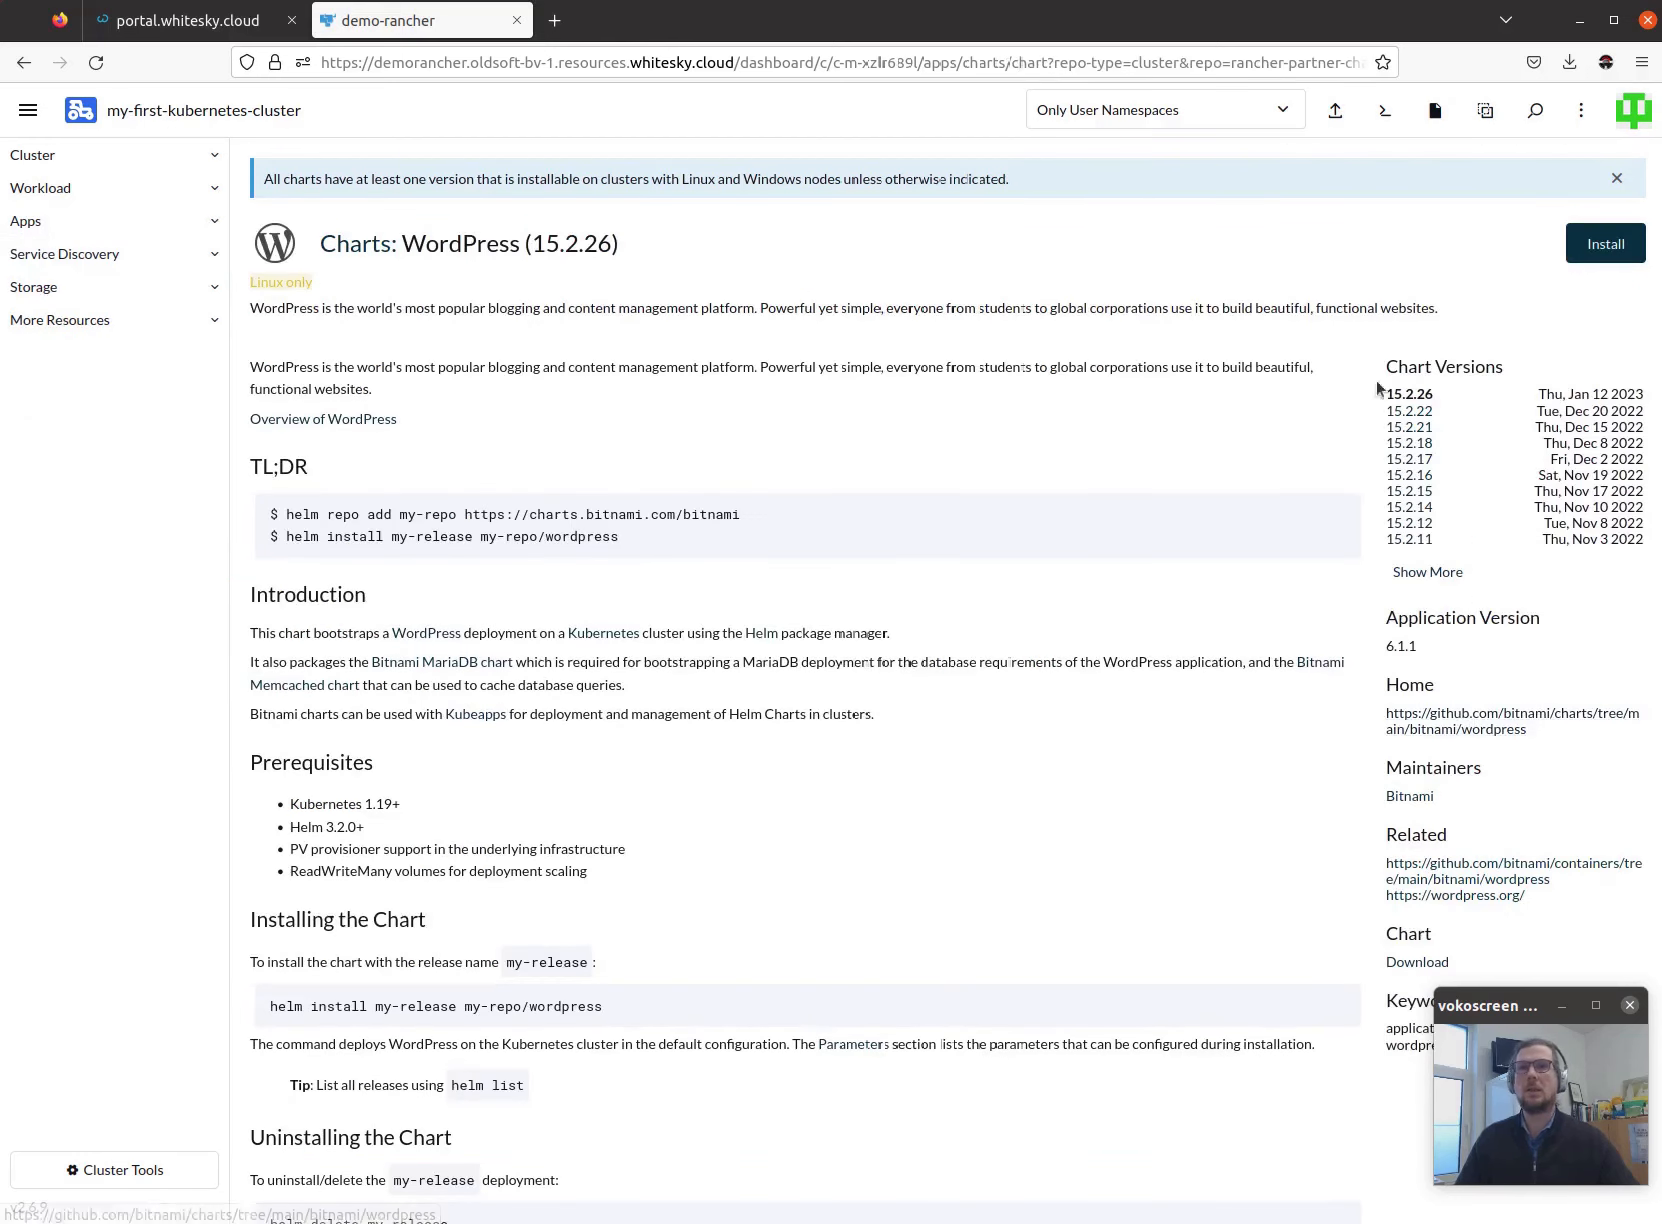
left_click(1612, 256)
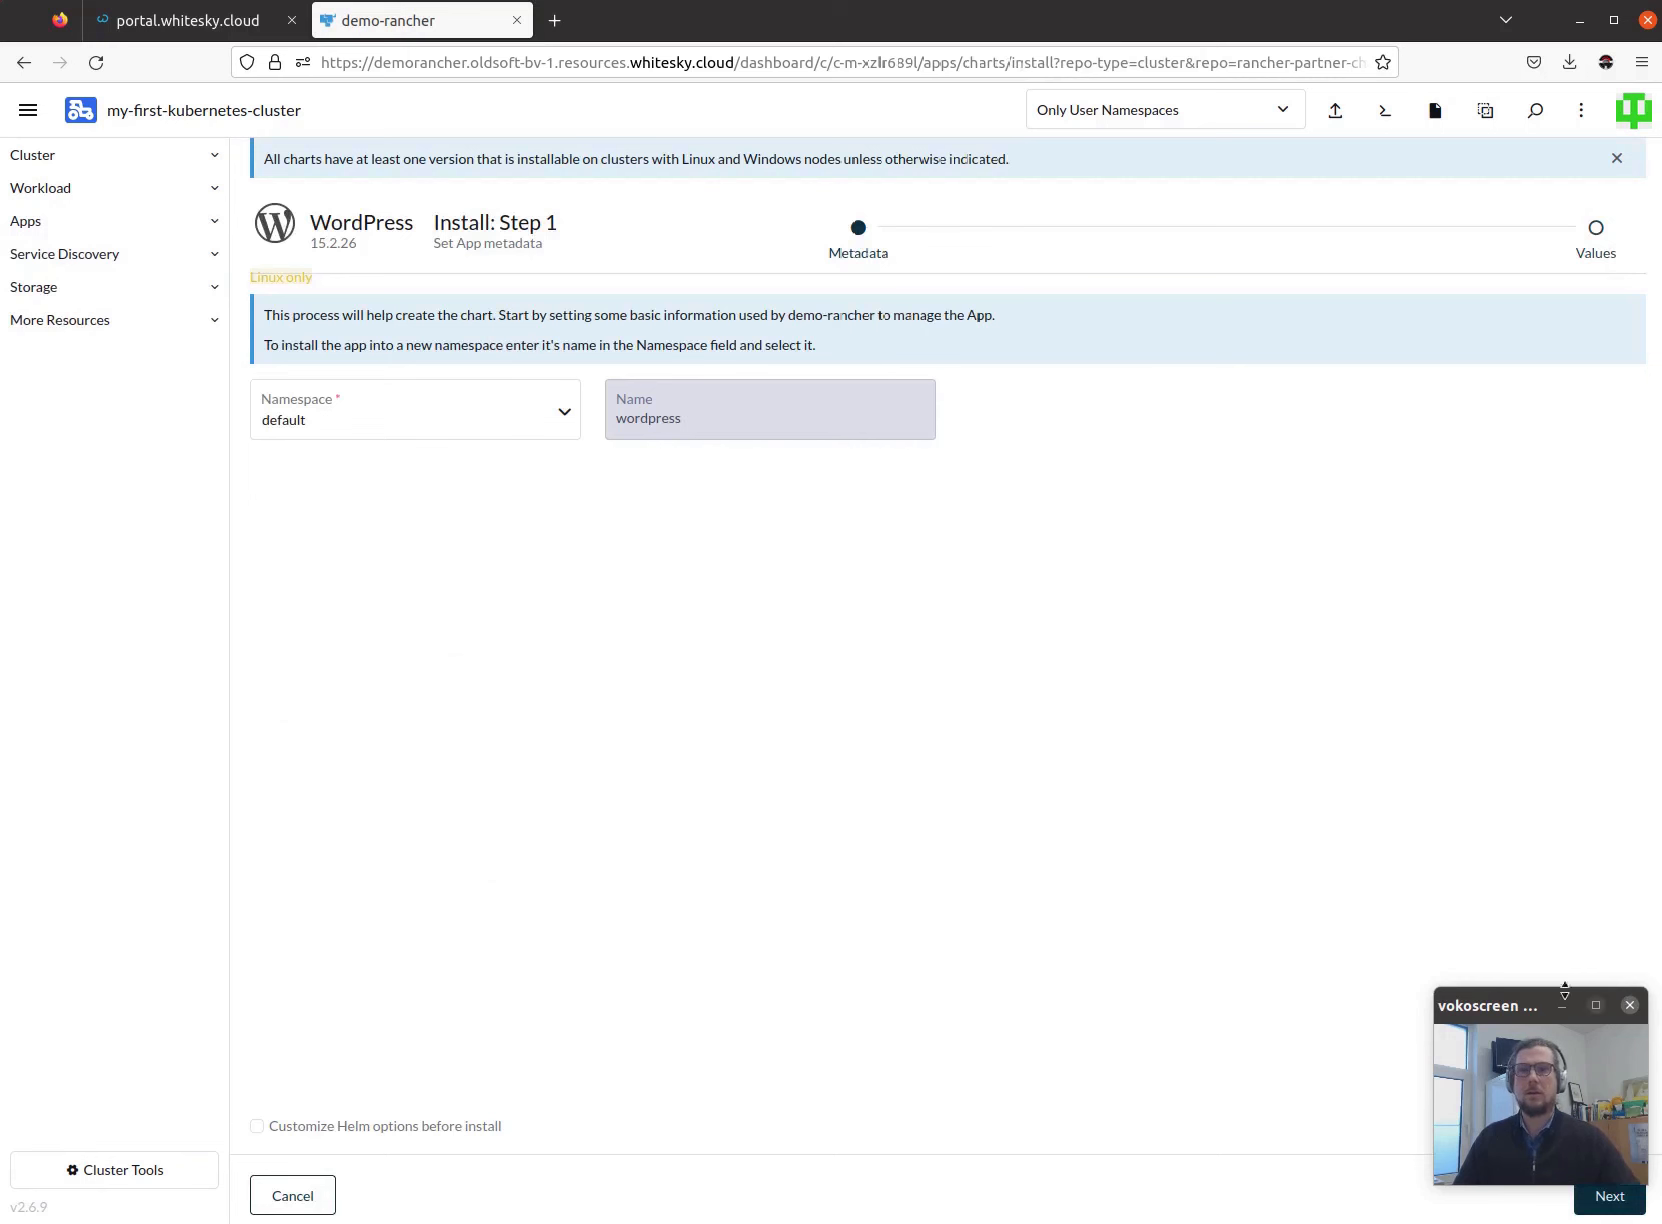
left_click(1609, 1197)
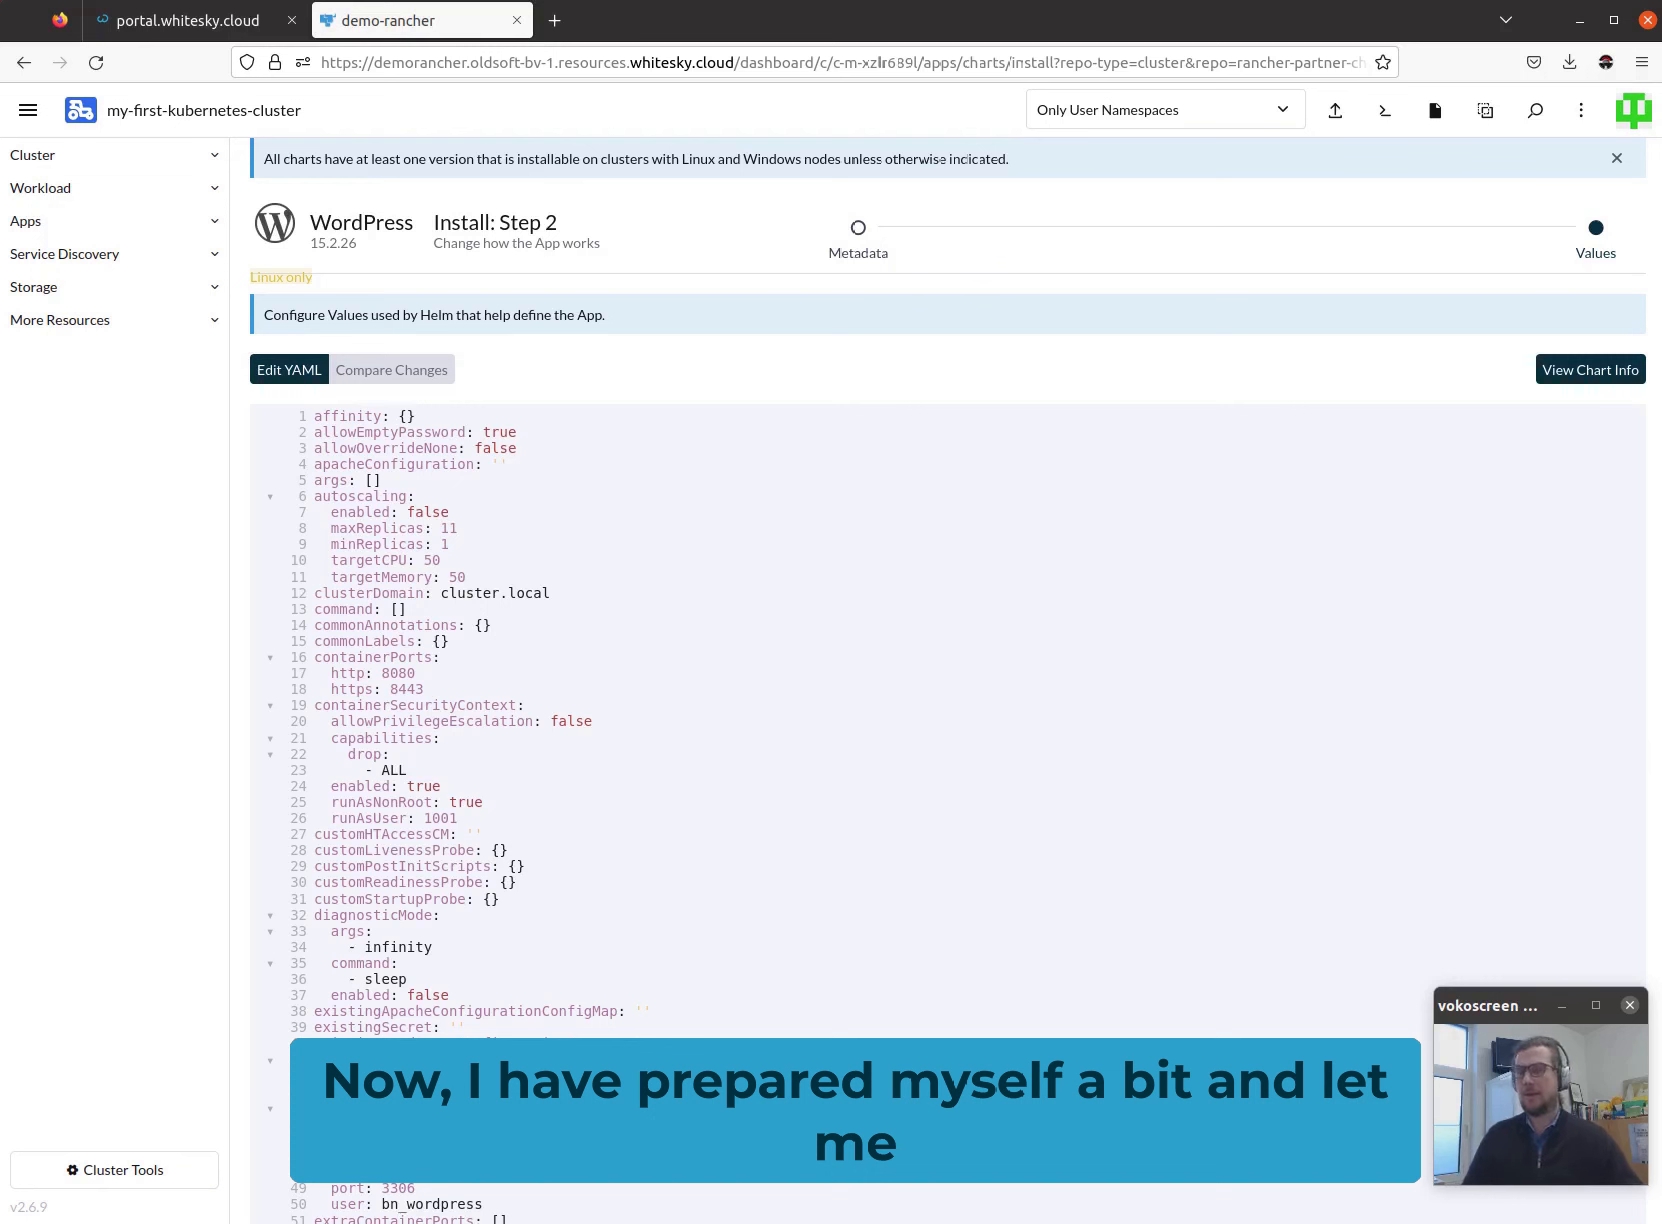
Replace the entire WordPress Helm values YAML with the prepared version copied from another window.
key("alt+Tab")
key("alt+Tab")
key("alt+Tab")
key("alt+Tab")
key("alt+Tab")
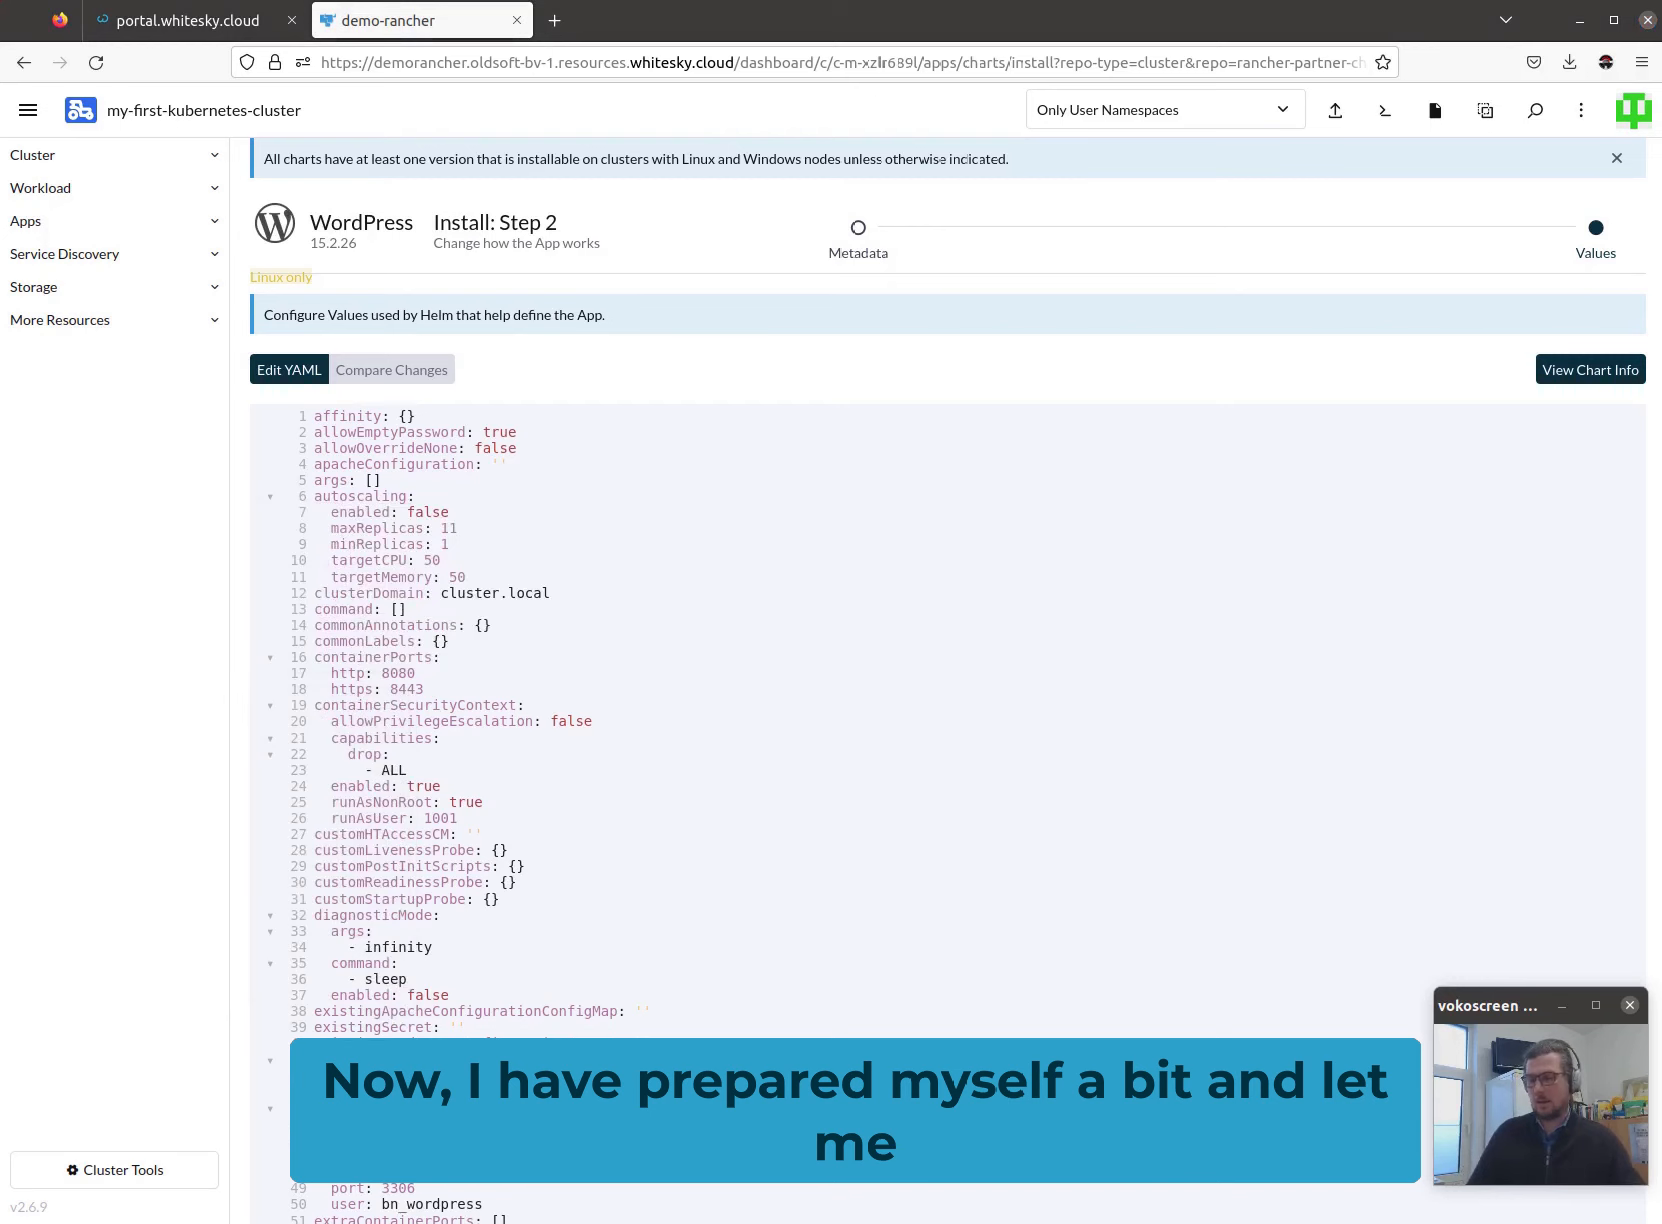
left_click(613, 642)
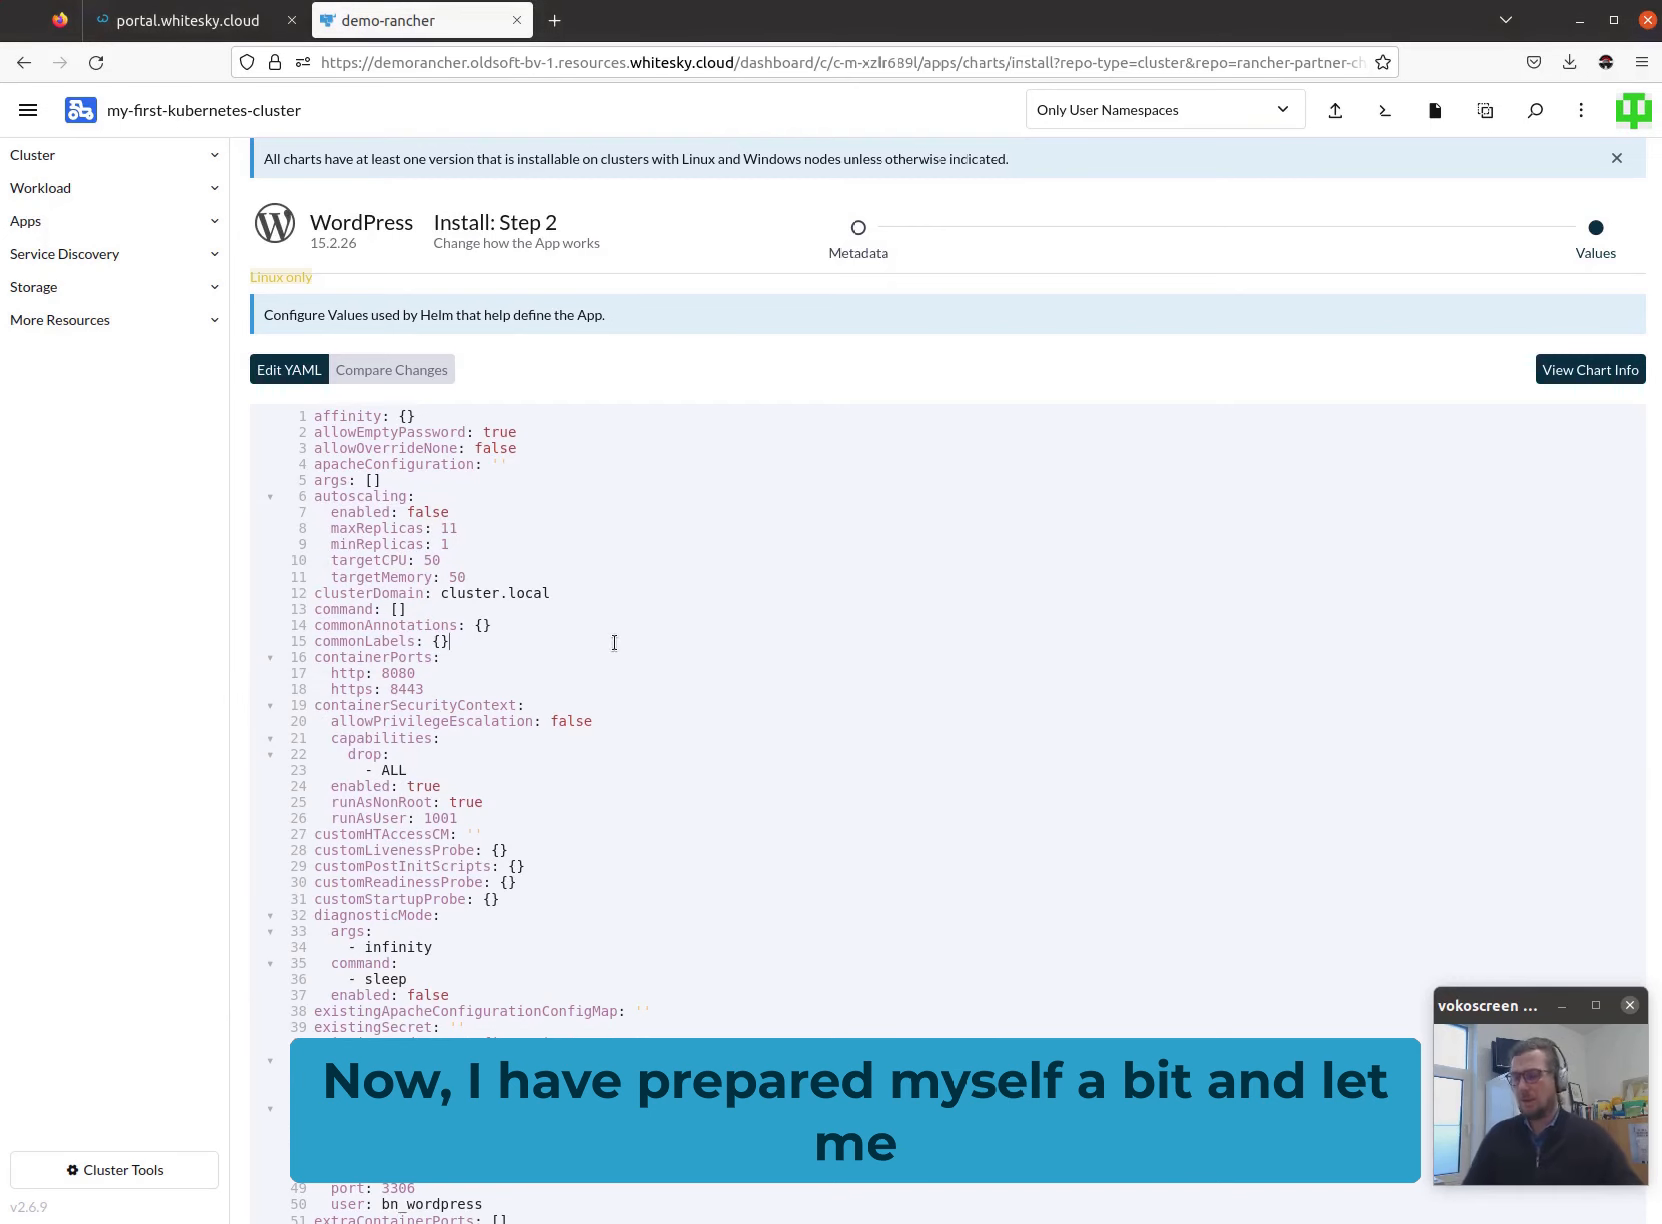
key("ctrl+a")
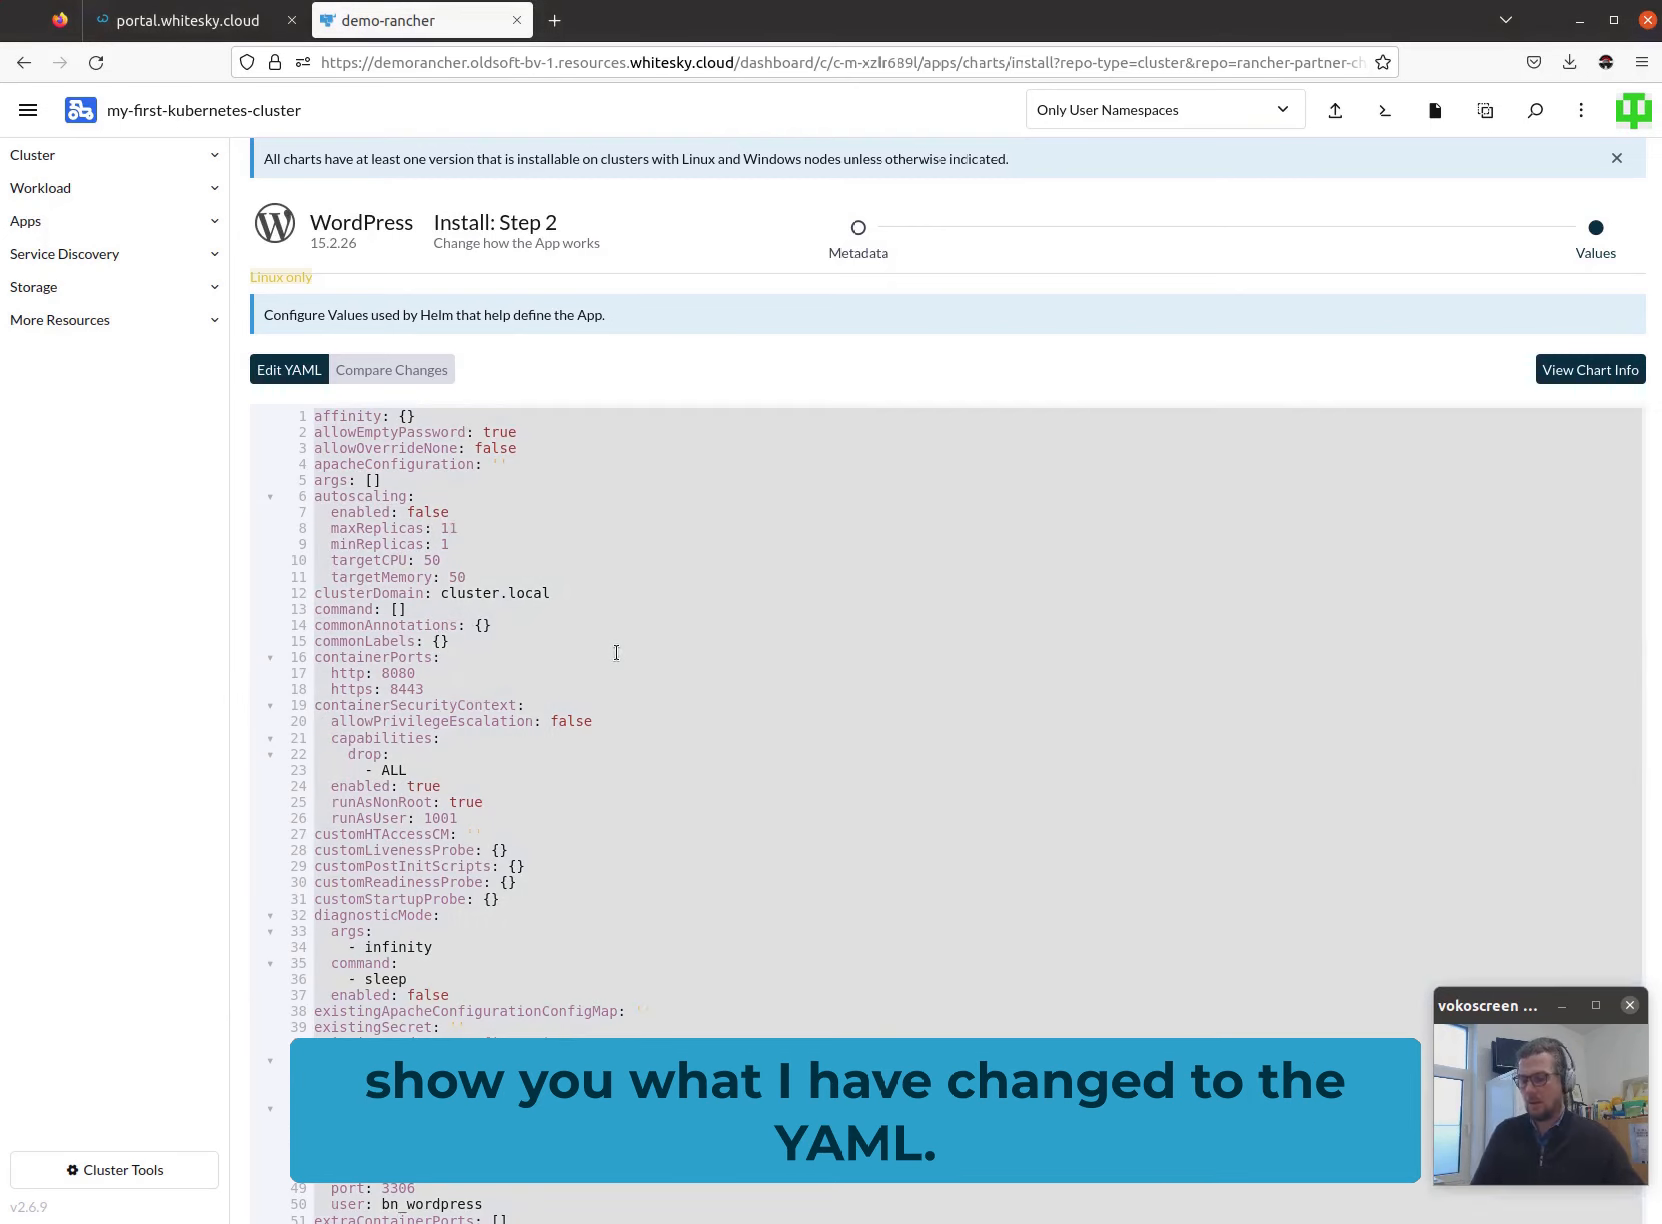
key("ctrl+v")
Compare the YAML changes and examine the ingress's cert-manager issuer annotation and TLS setting.
scroll(859, 656, "up", 20)
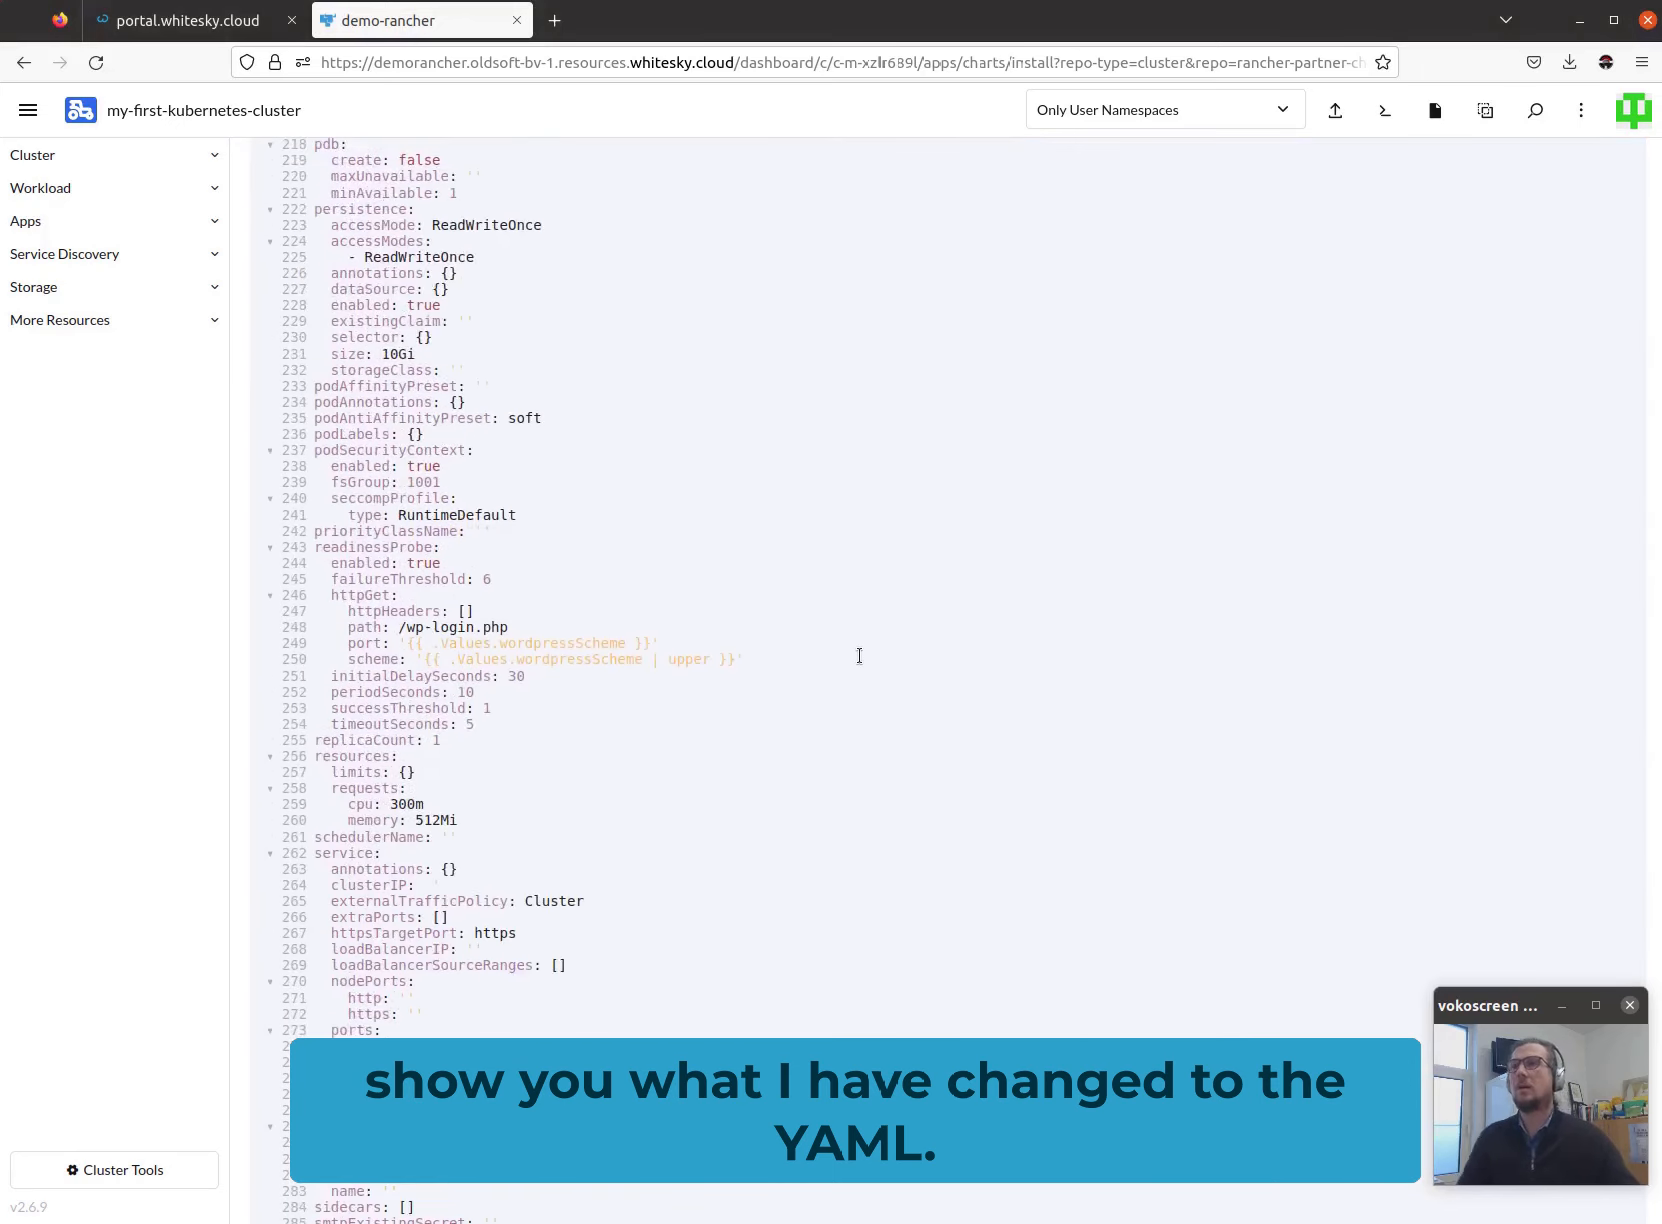
scroll(859, 656, "up", 15)
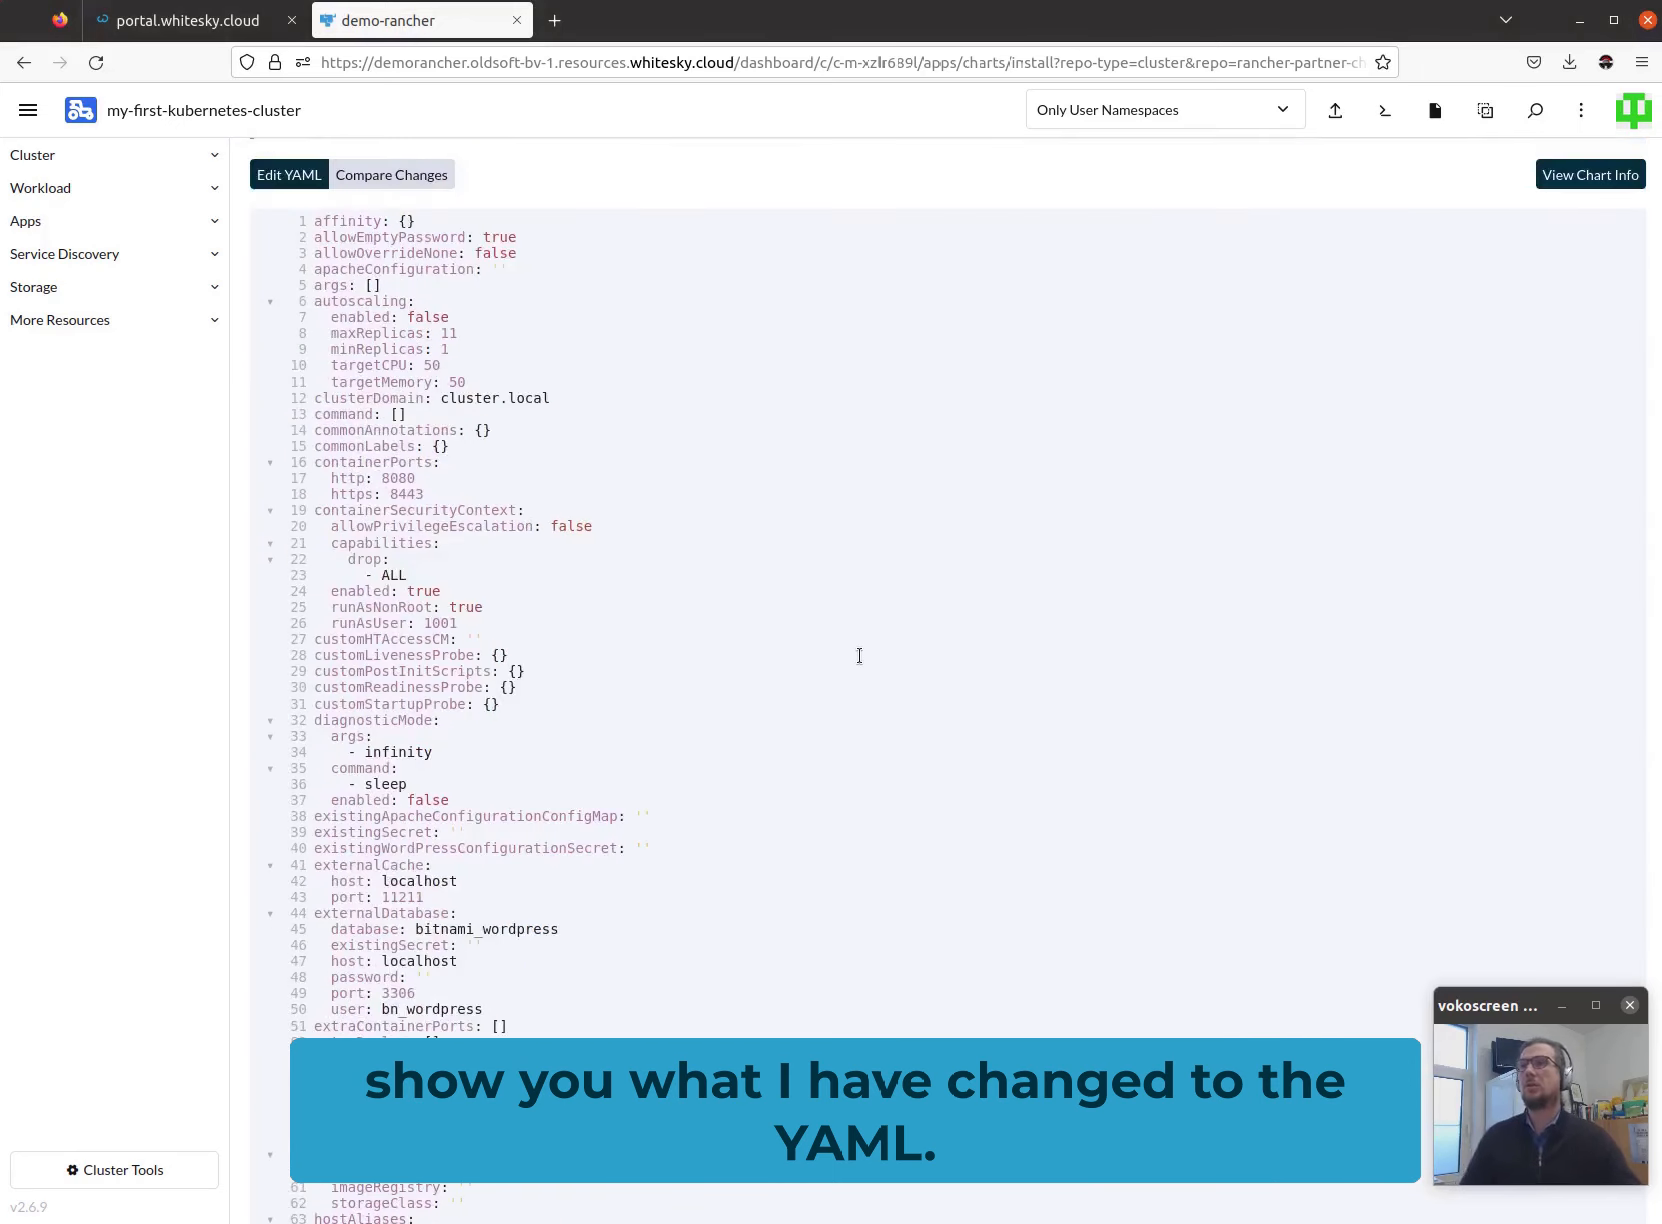
left_click(364, 373)
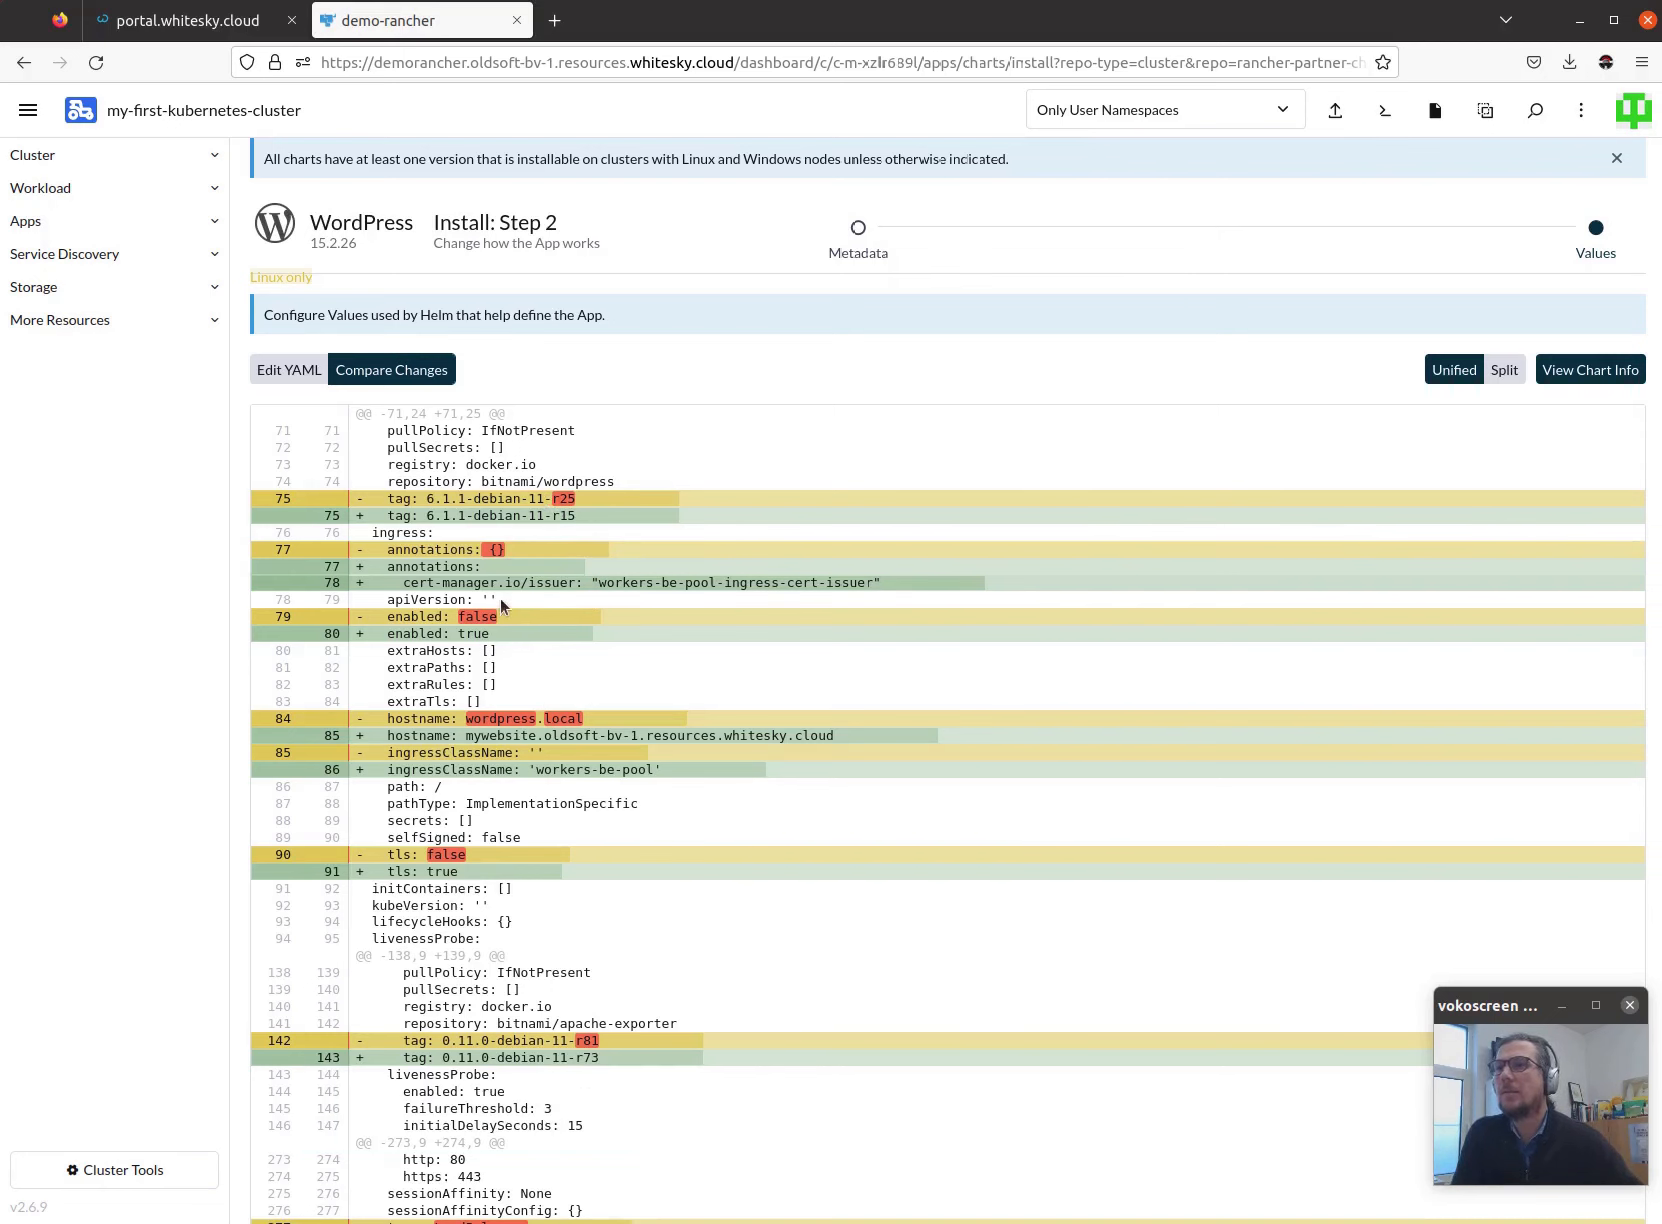
left_click_drag(405, 585, 912, 581)
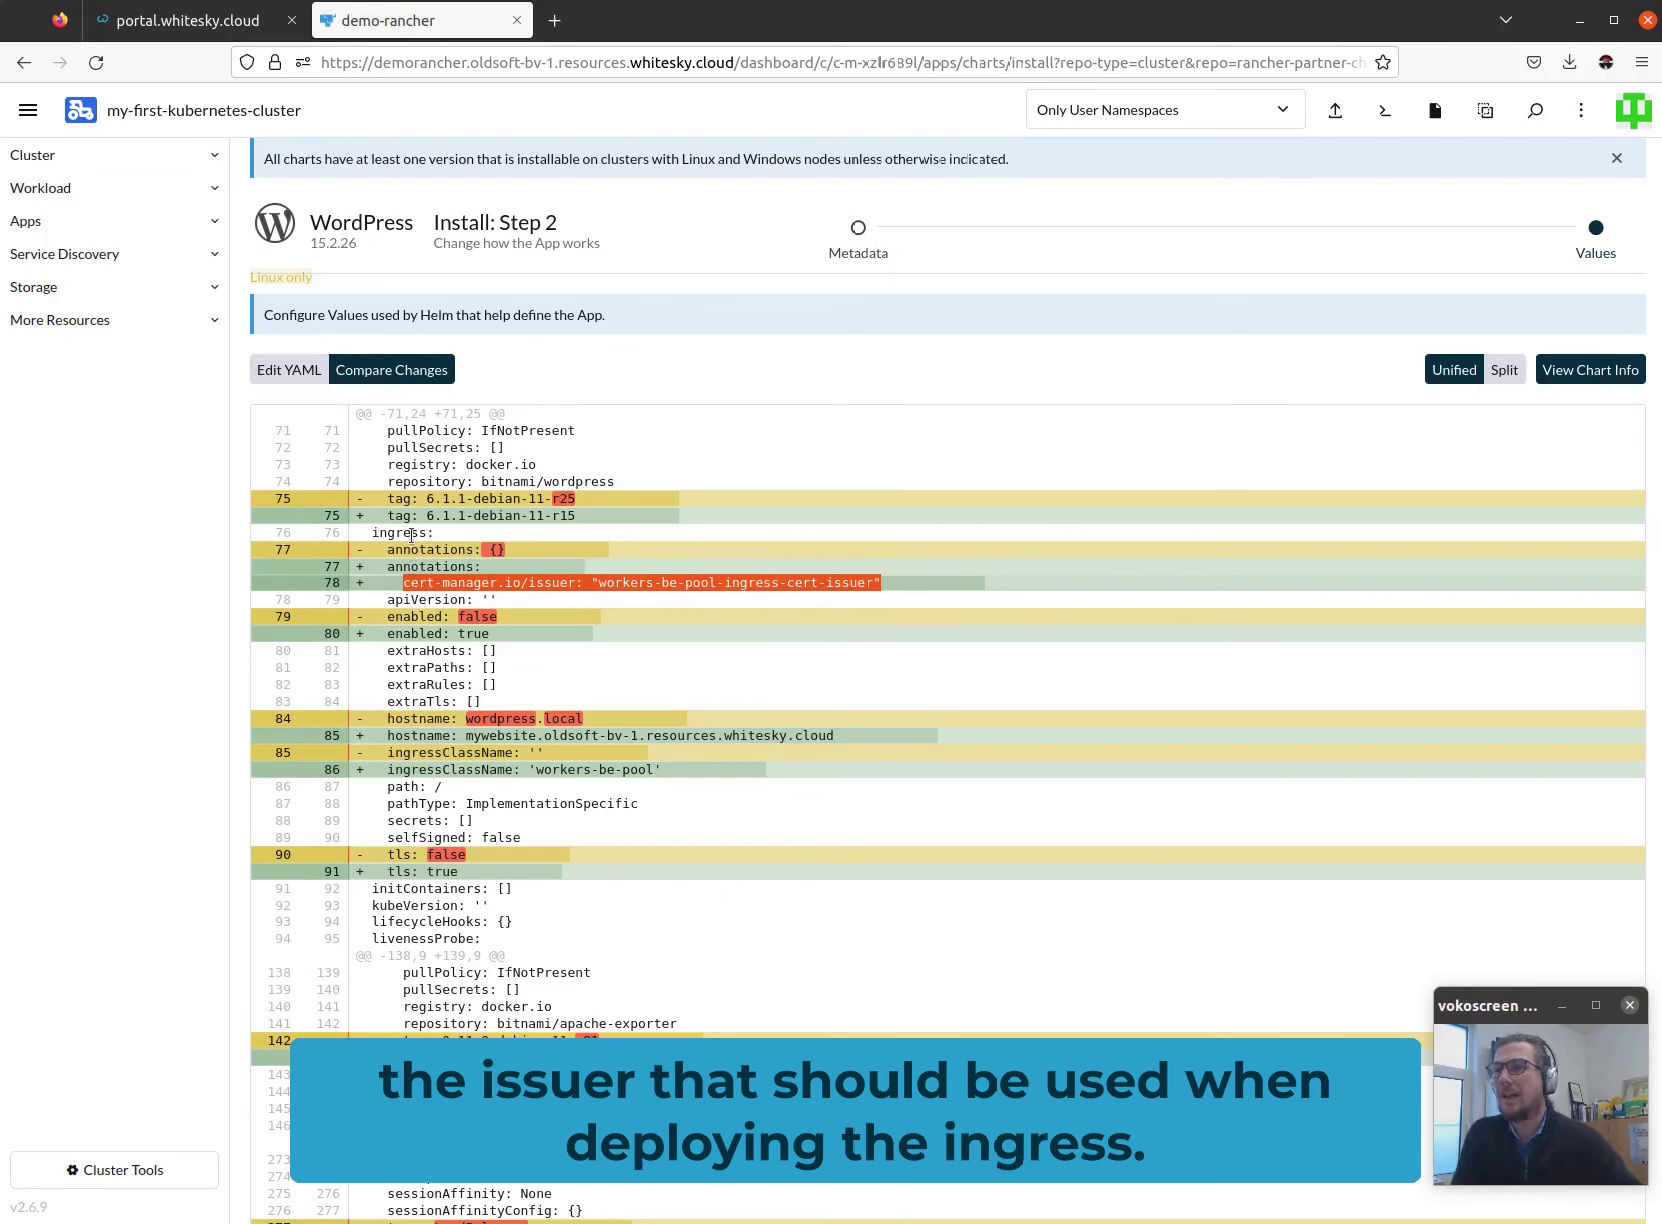
left_click(464, 872)
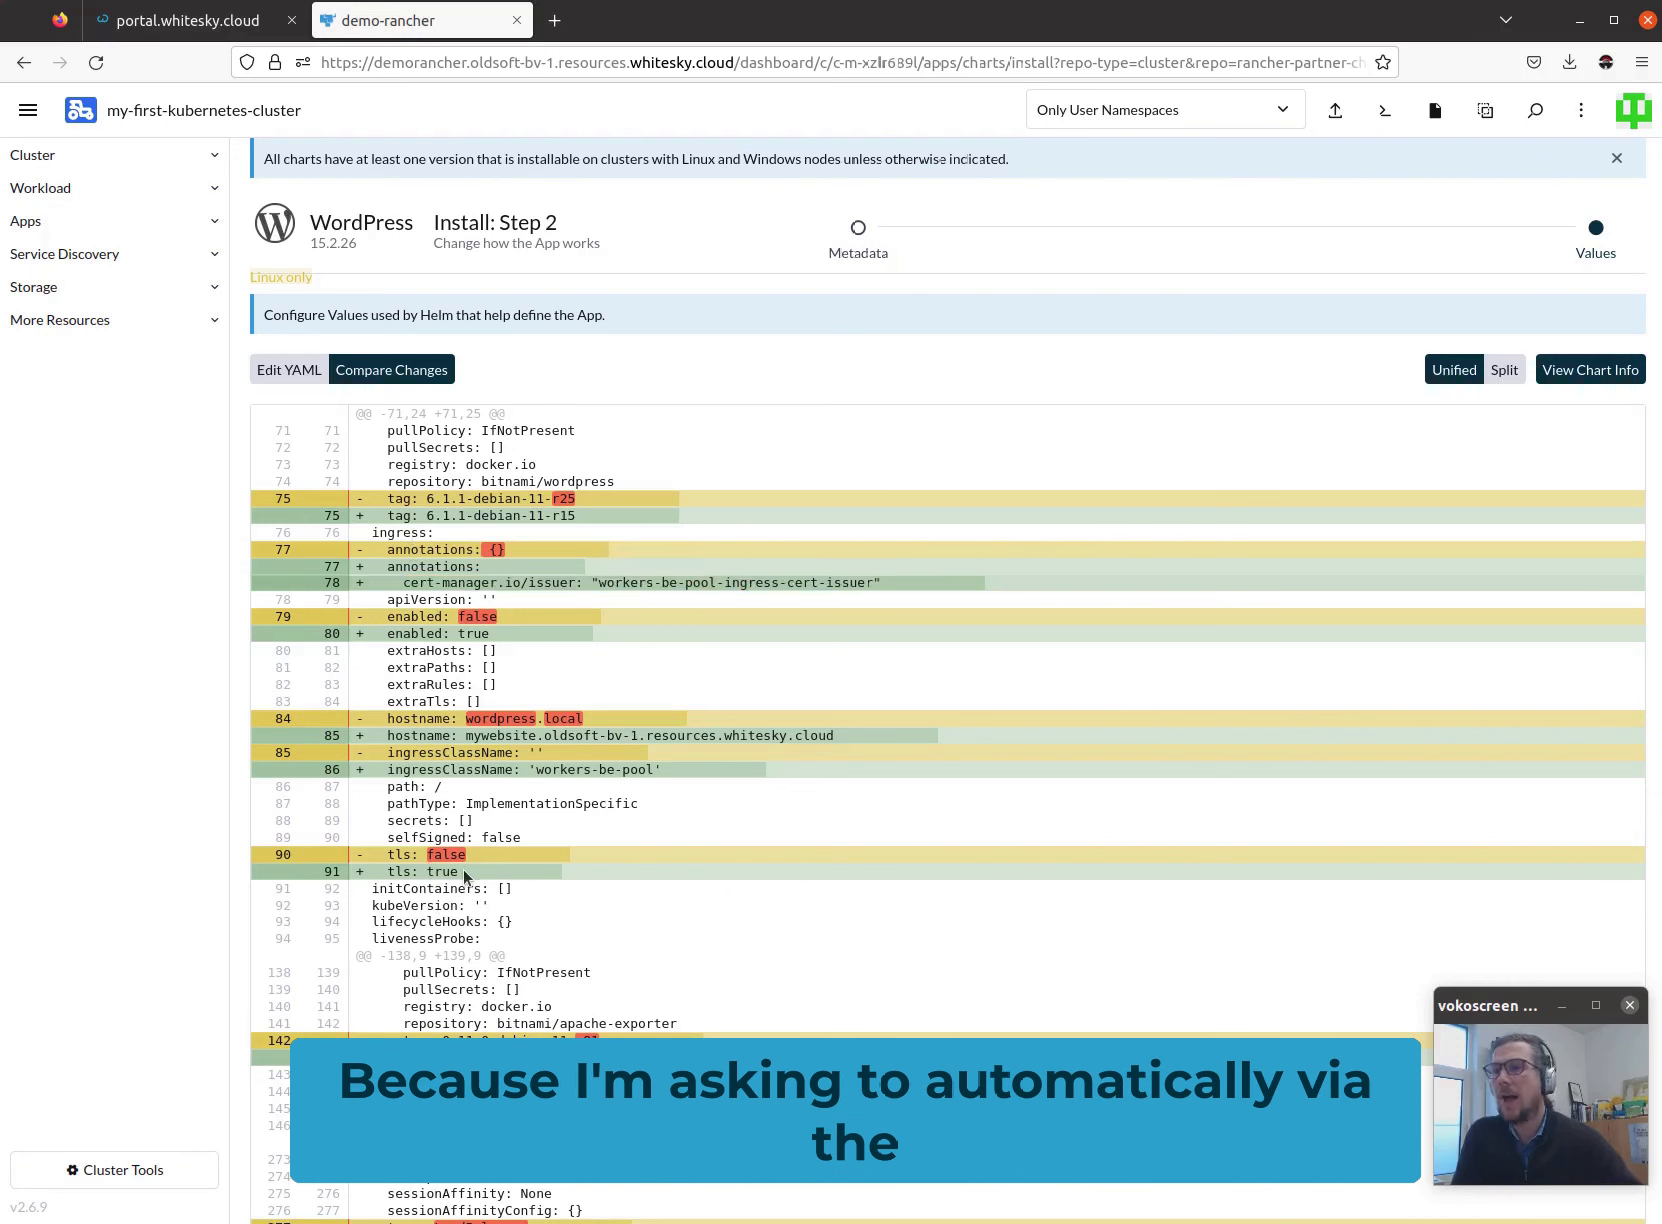
left_click_drag(462, 872, 388, 873)
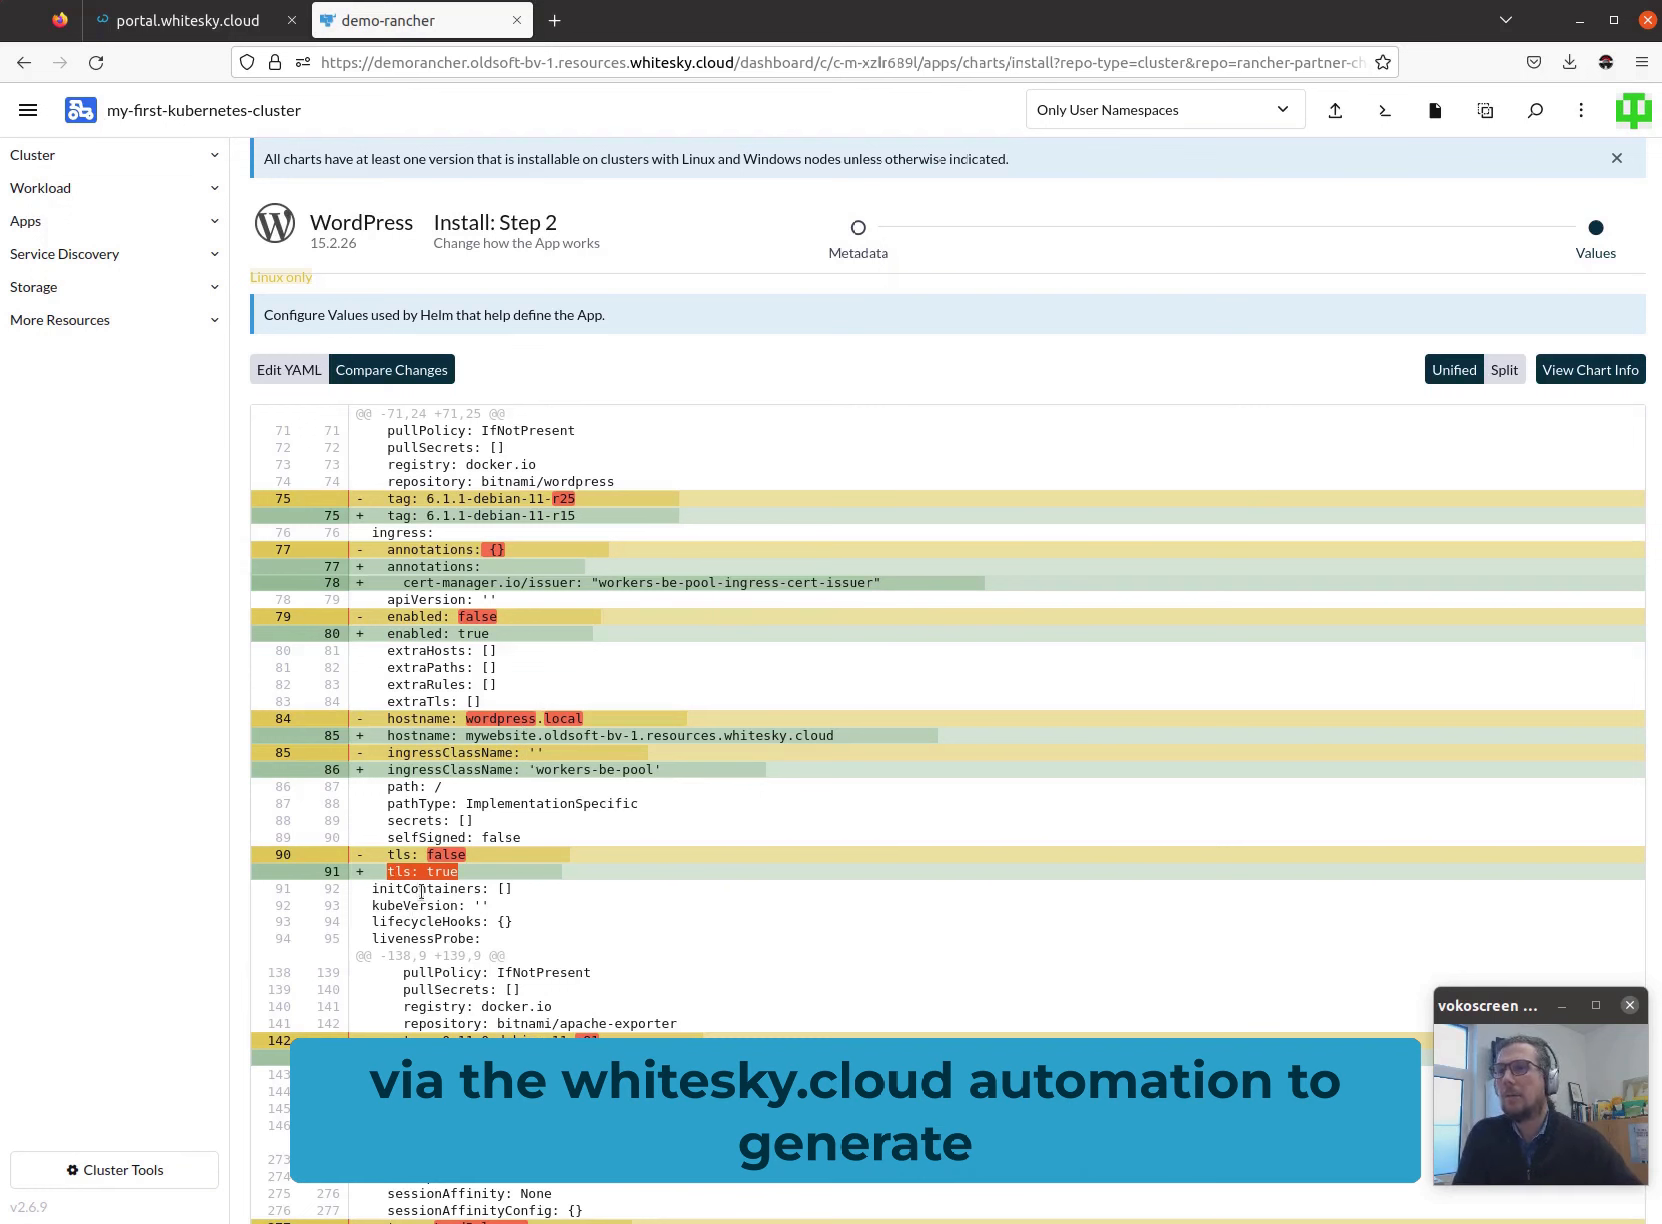
left_click(449, 876)
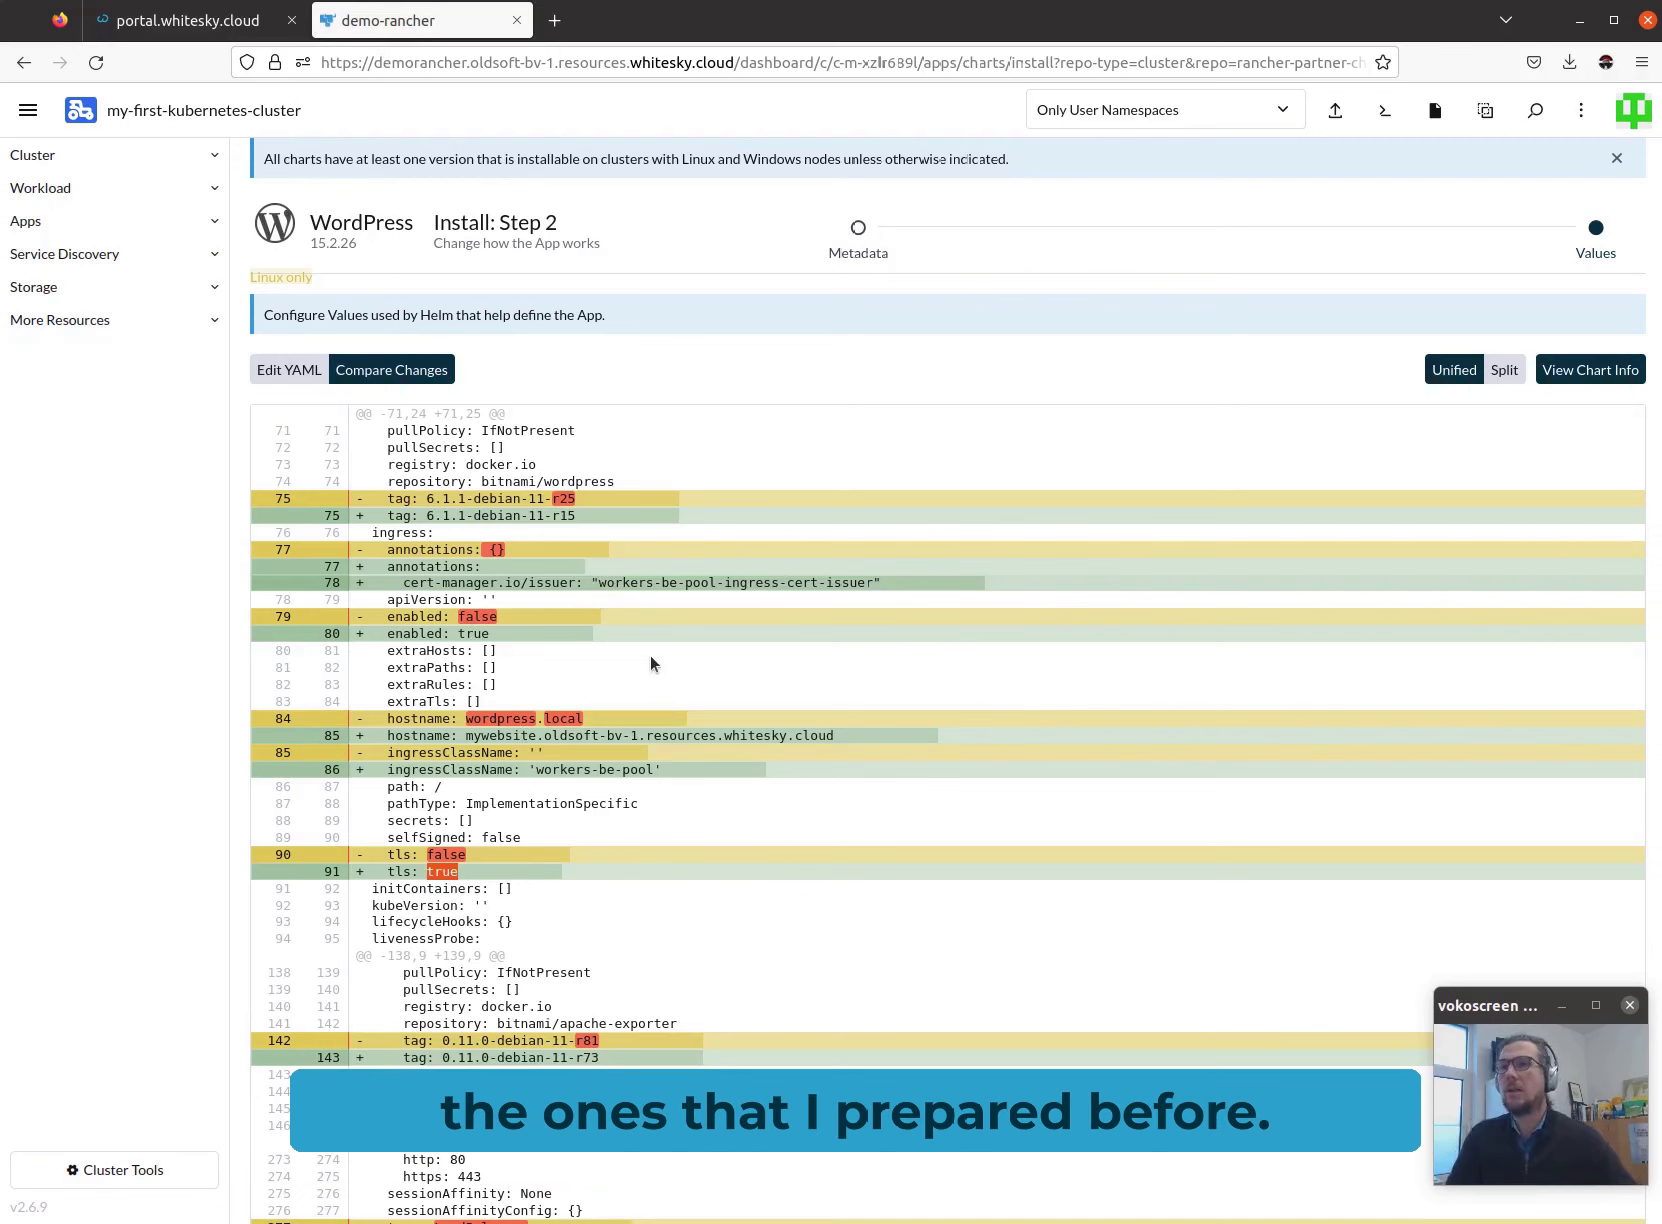
From the whitesky.cloud portal, open another dashboard of my-first-kubernetes-cluster and look up its Cert Manager issuers.
left_click(233, 28)
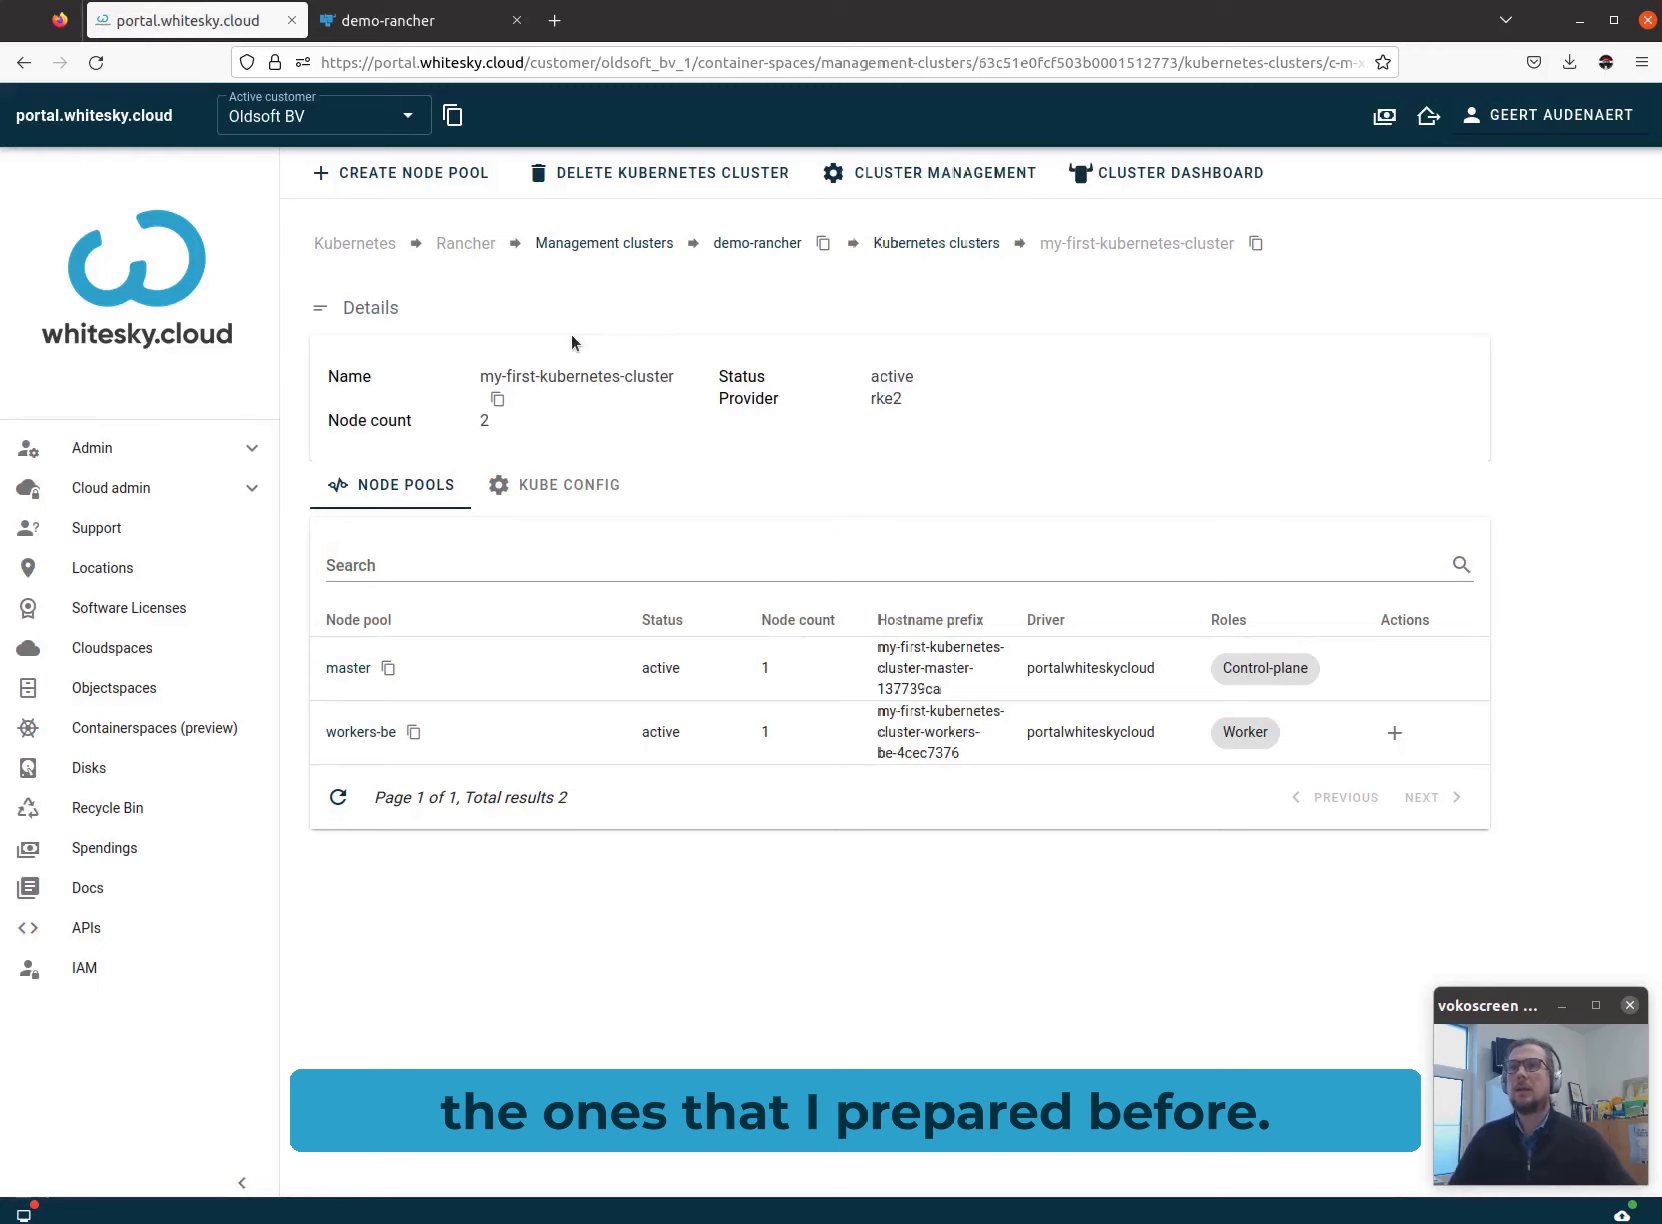
left_click(1145, 175)
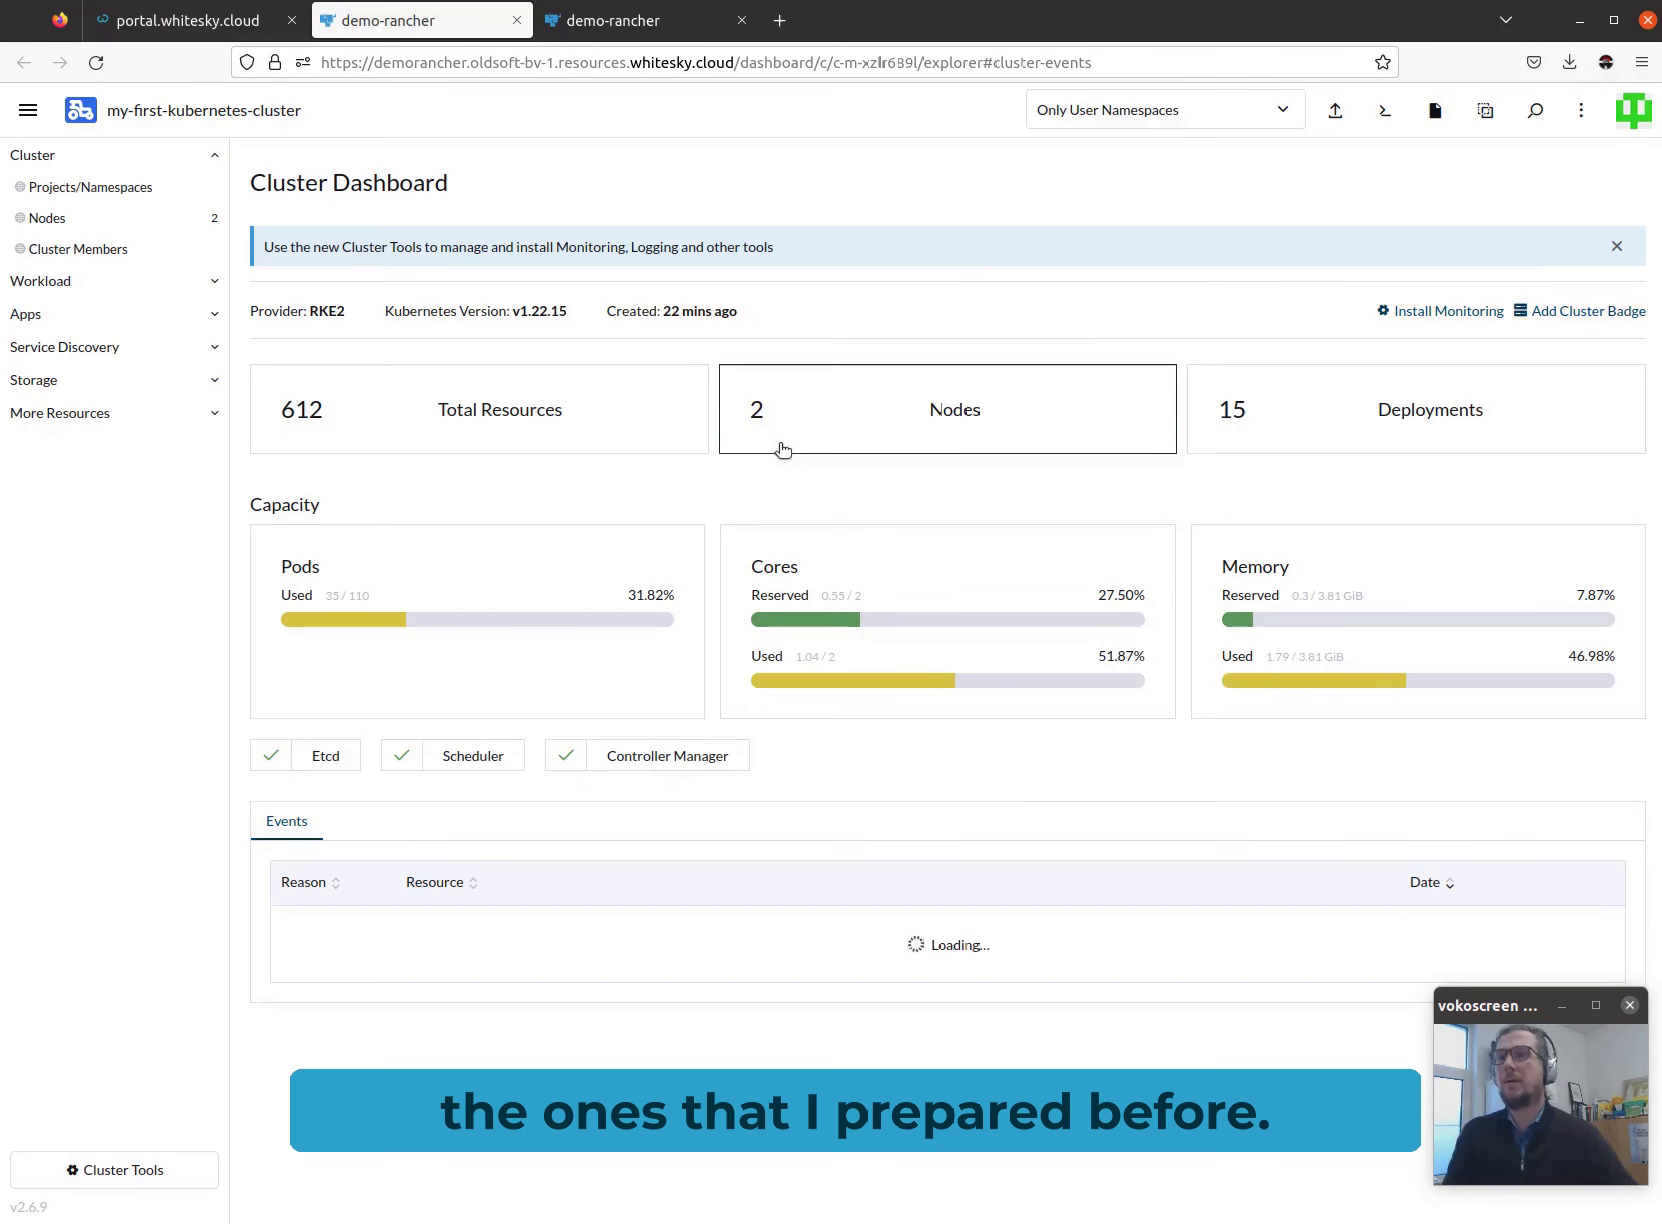
left_click(140, 413)
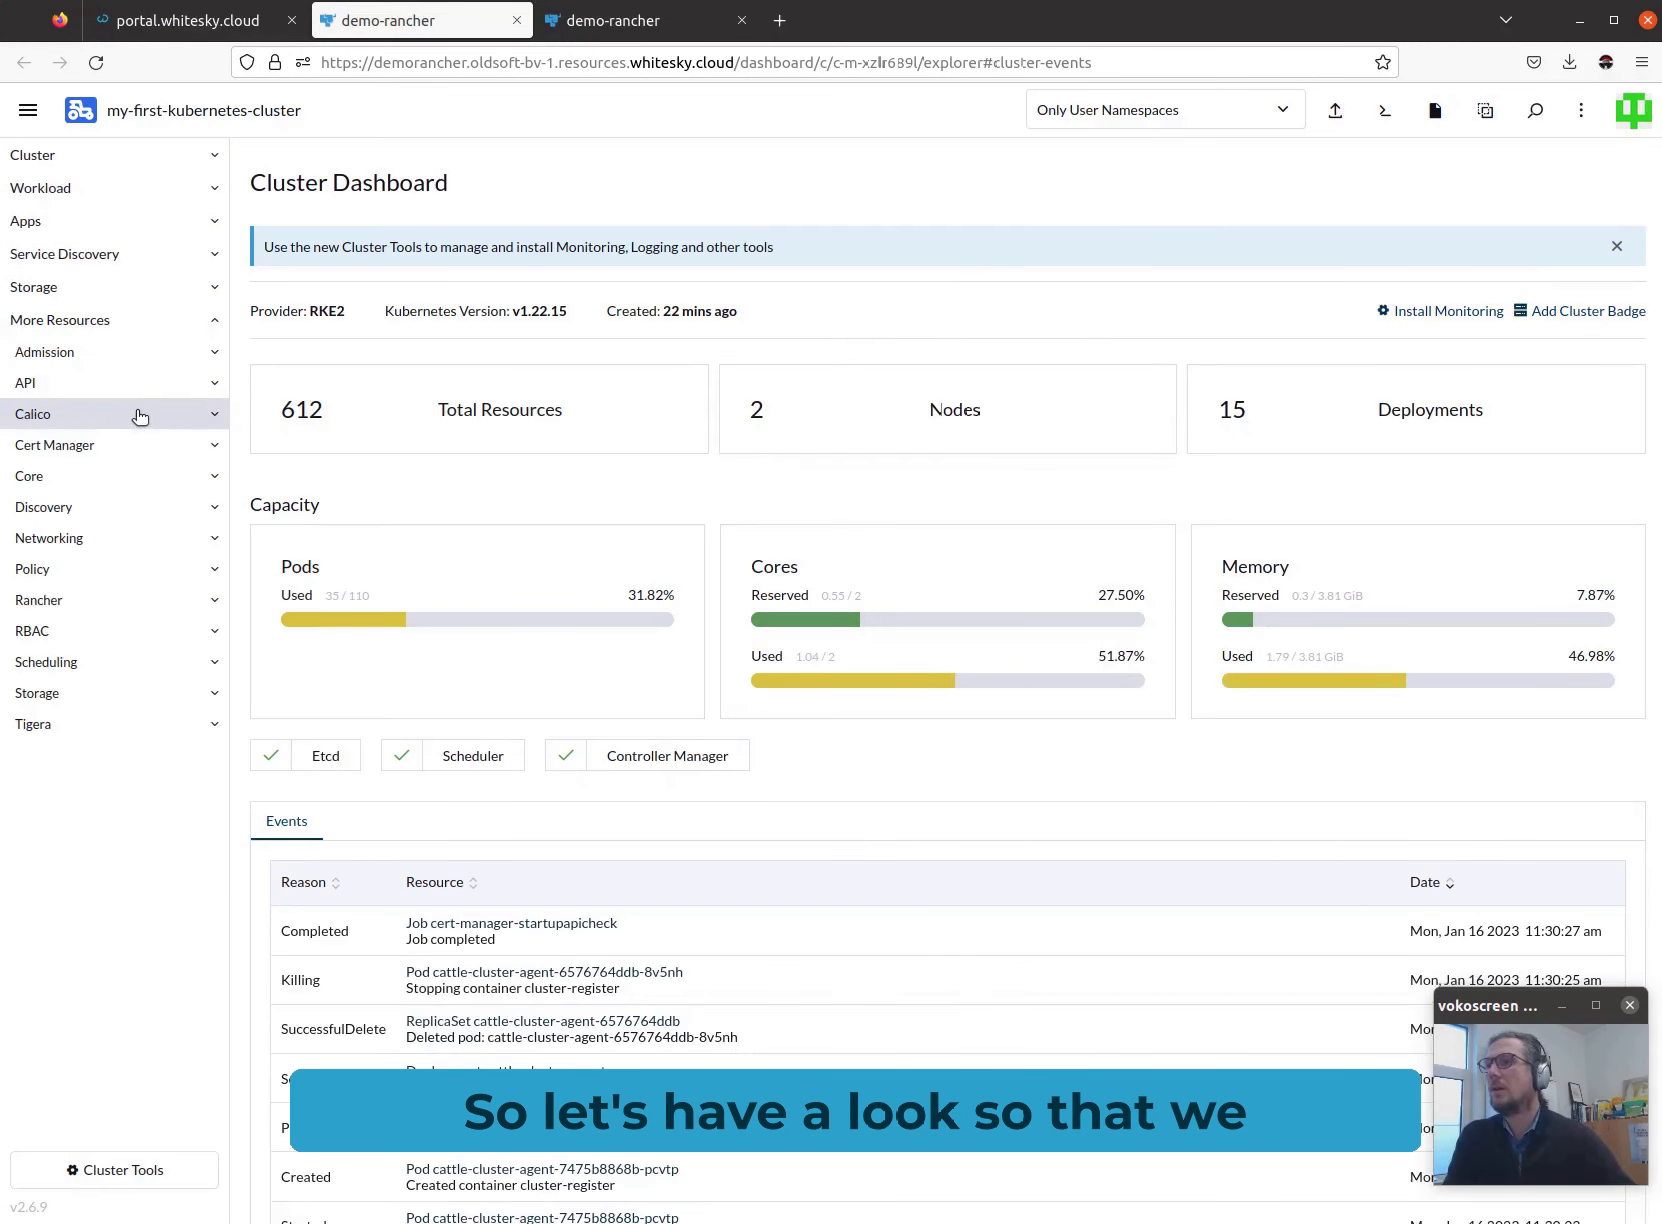
left_click(213, 449)
left_click(55, 479)
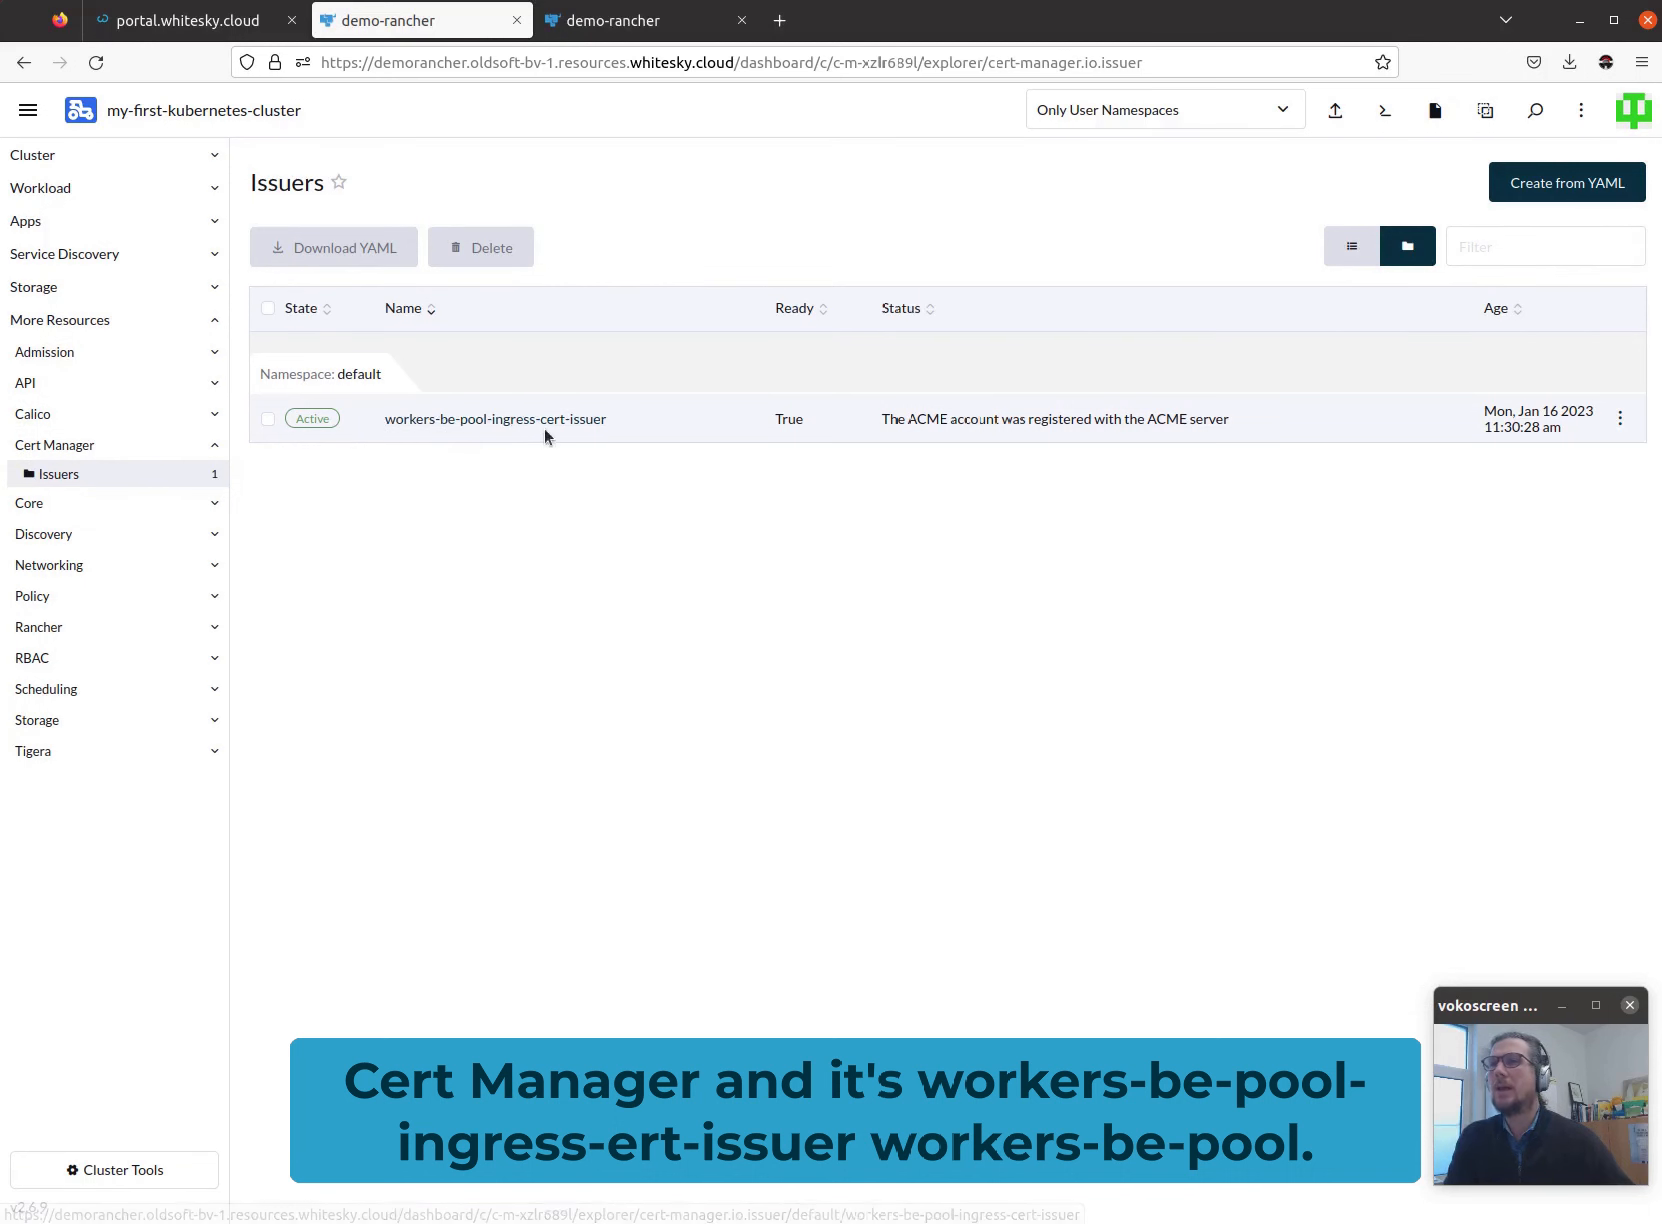
Return to the WordPress install comparison and review the changed ingress enablement, service type and hostname values.
left_click(641, 22)
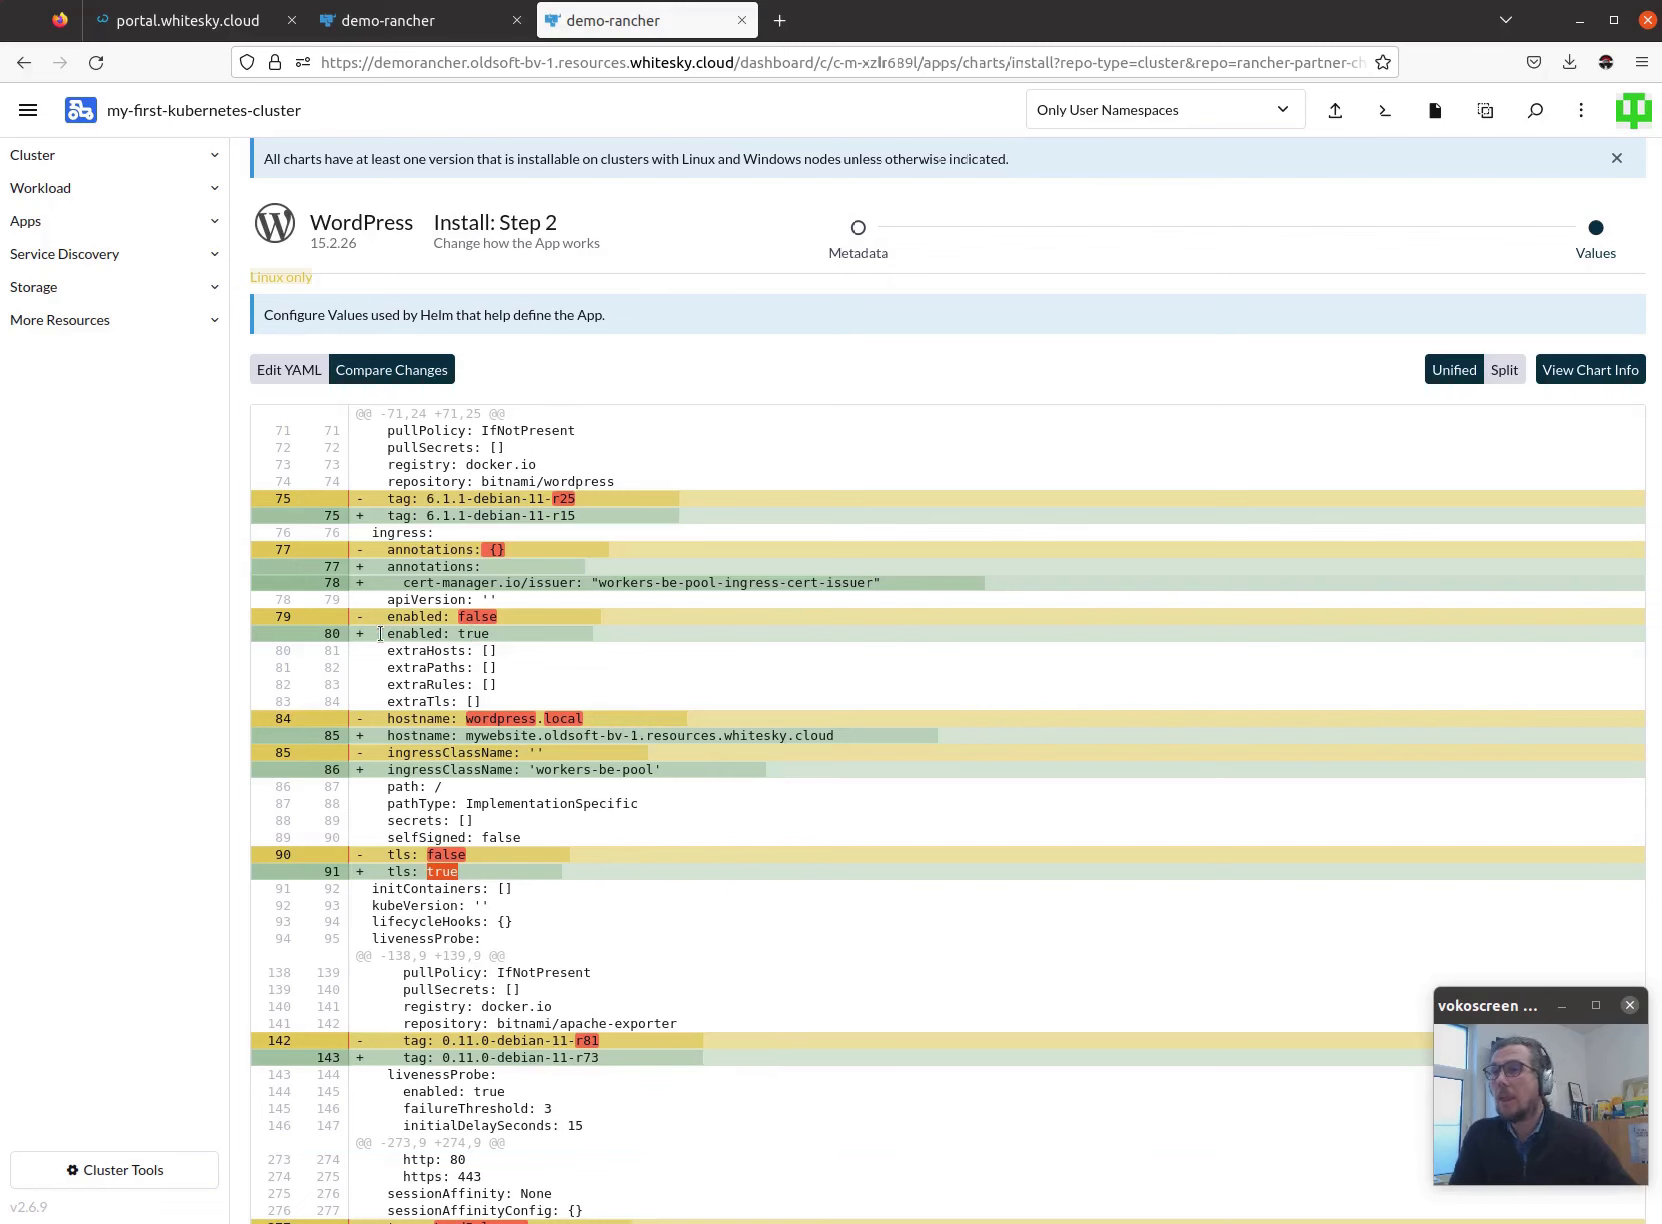
left_click_drag(380, 633, 495, 655)
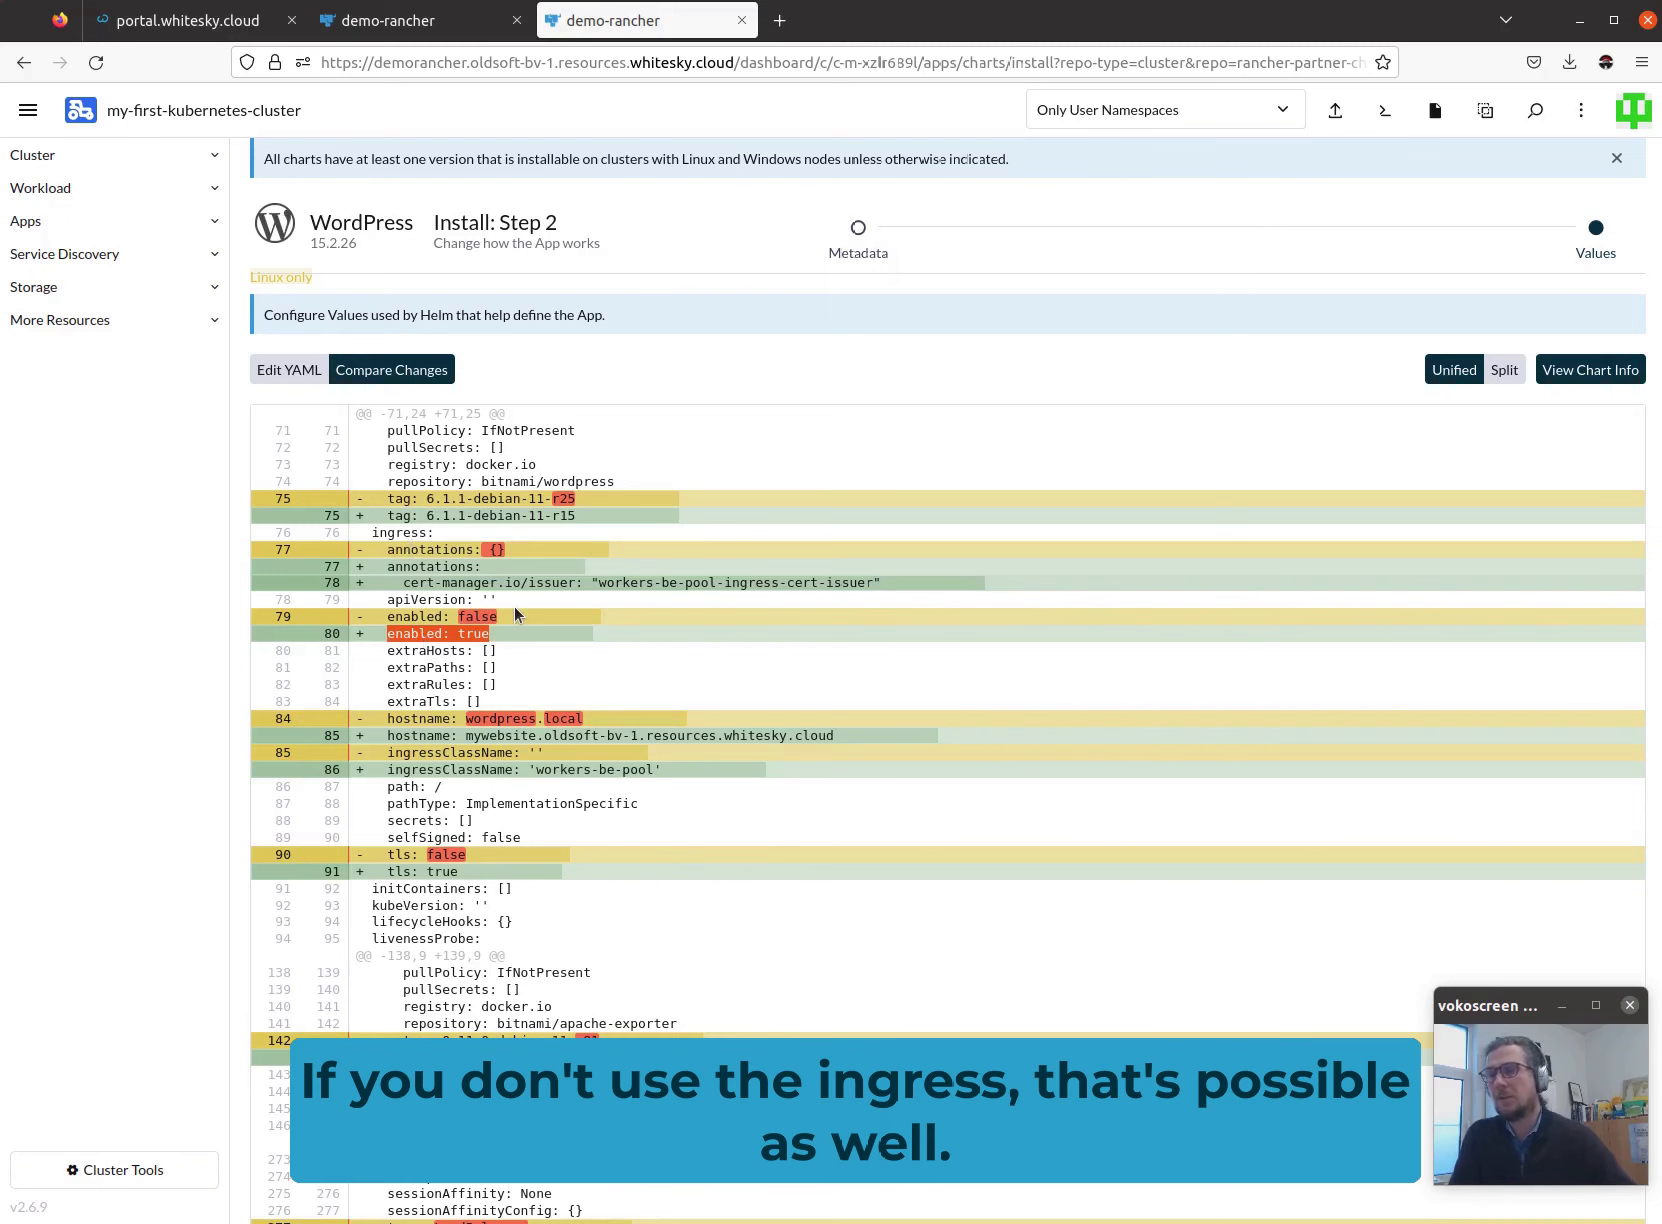
scroll(518, 609, "down", 4)
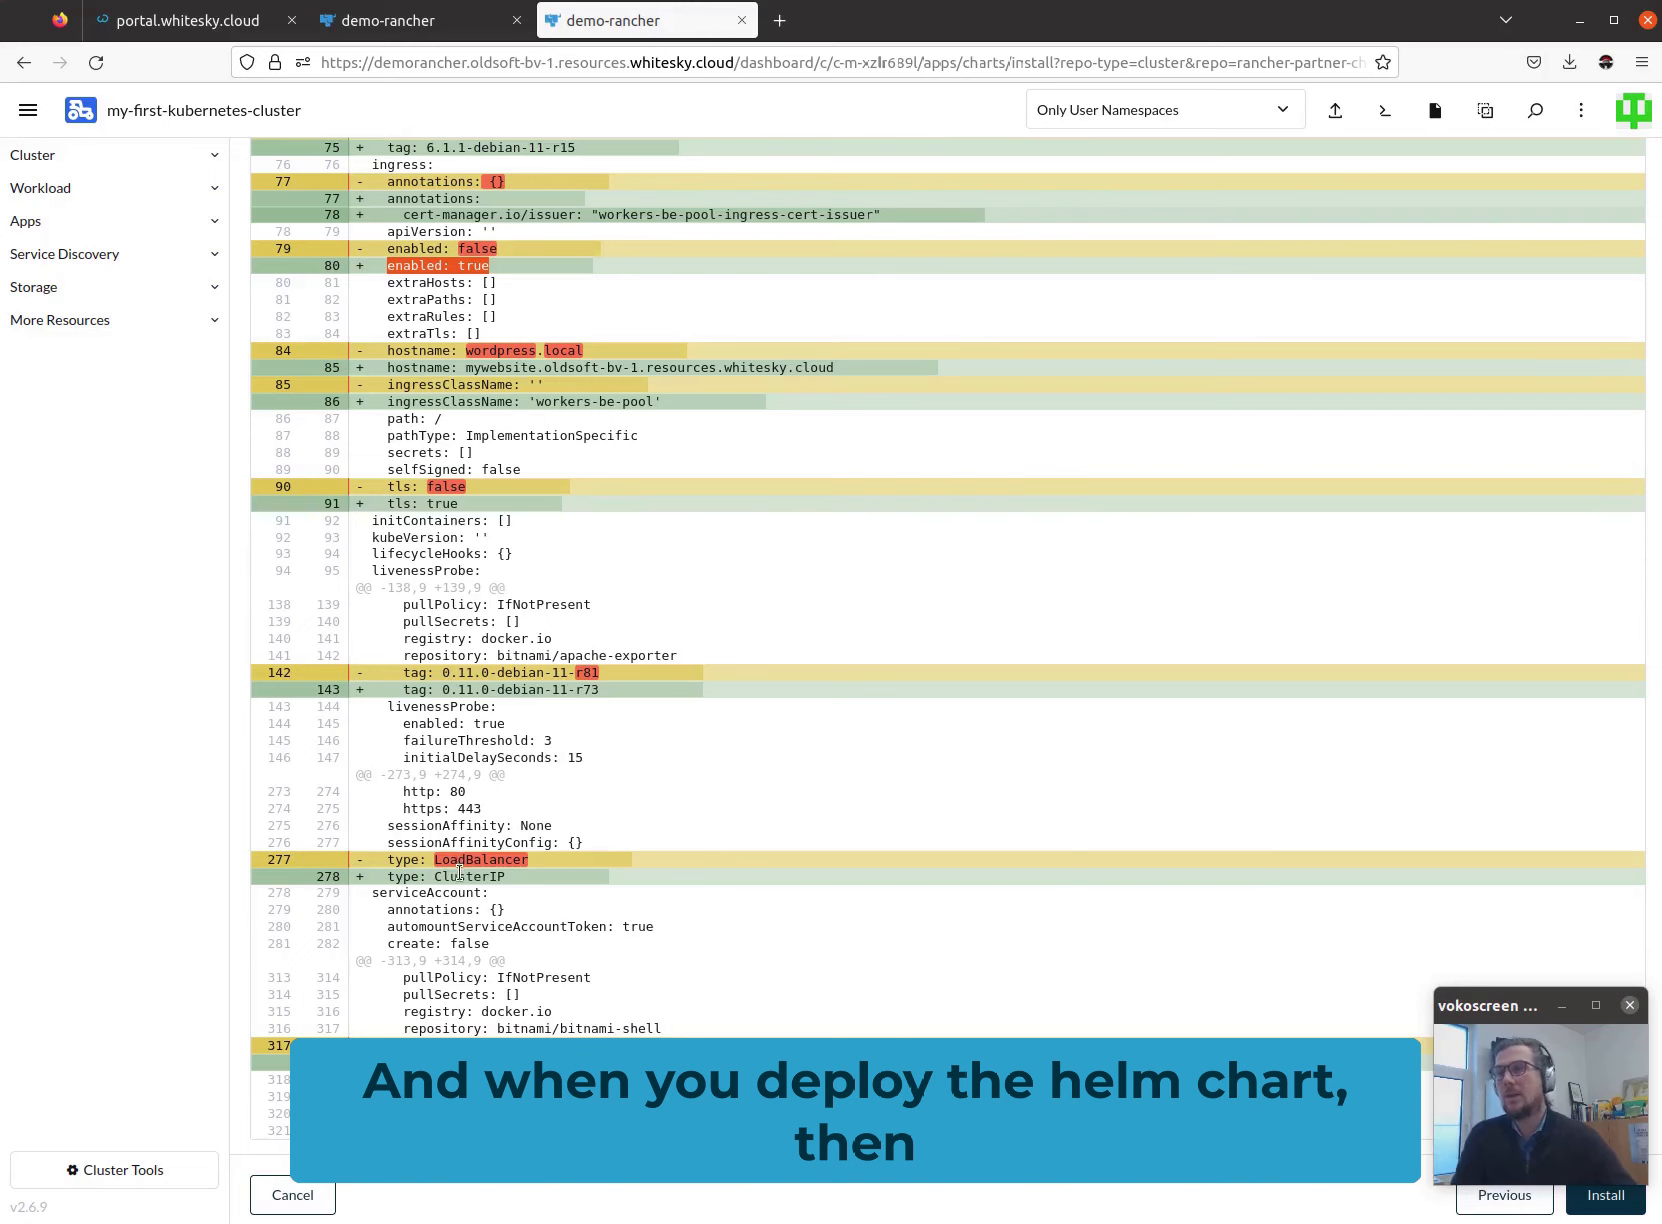
scroll(460, 870, "up", 2)
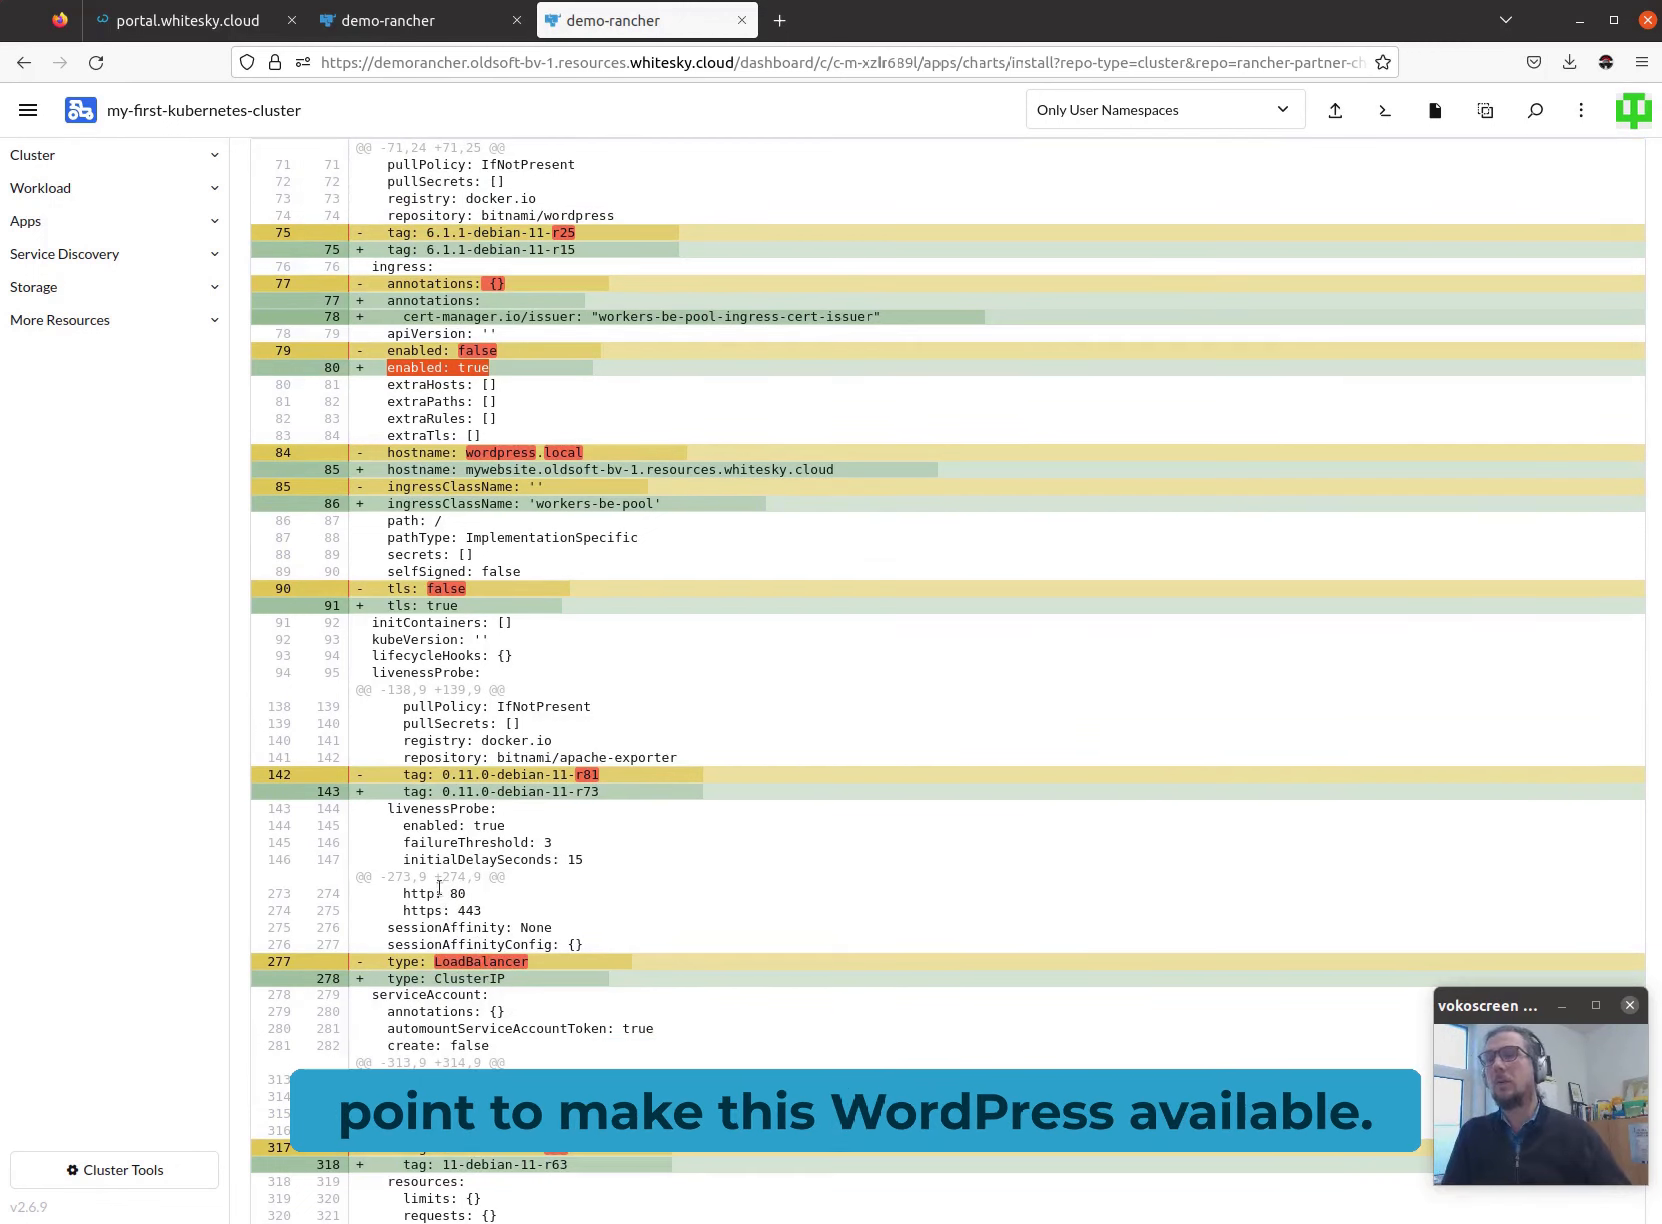
scroll(455, 910, "up", 3)
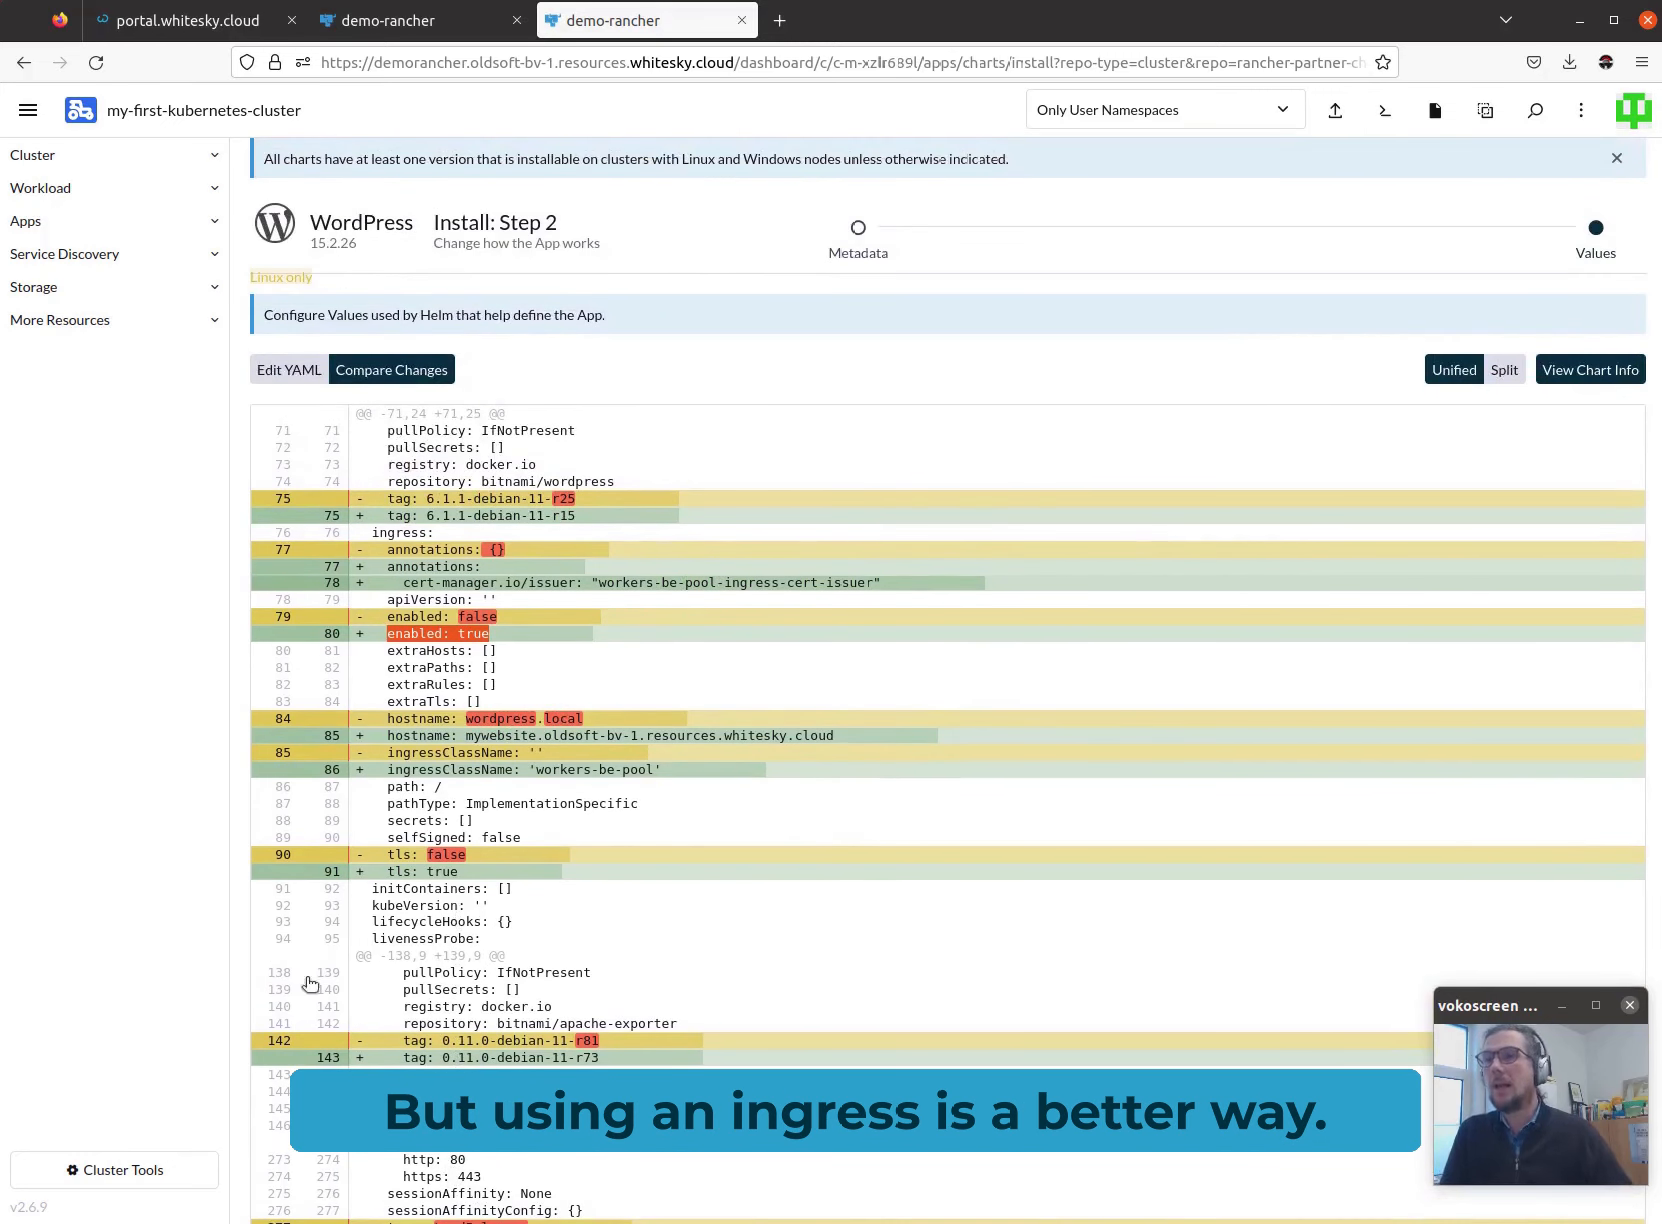
scroll(552, 693, "down", 1)
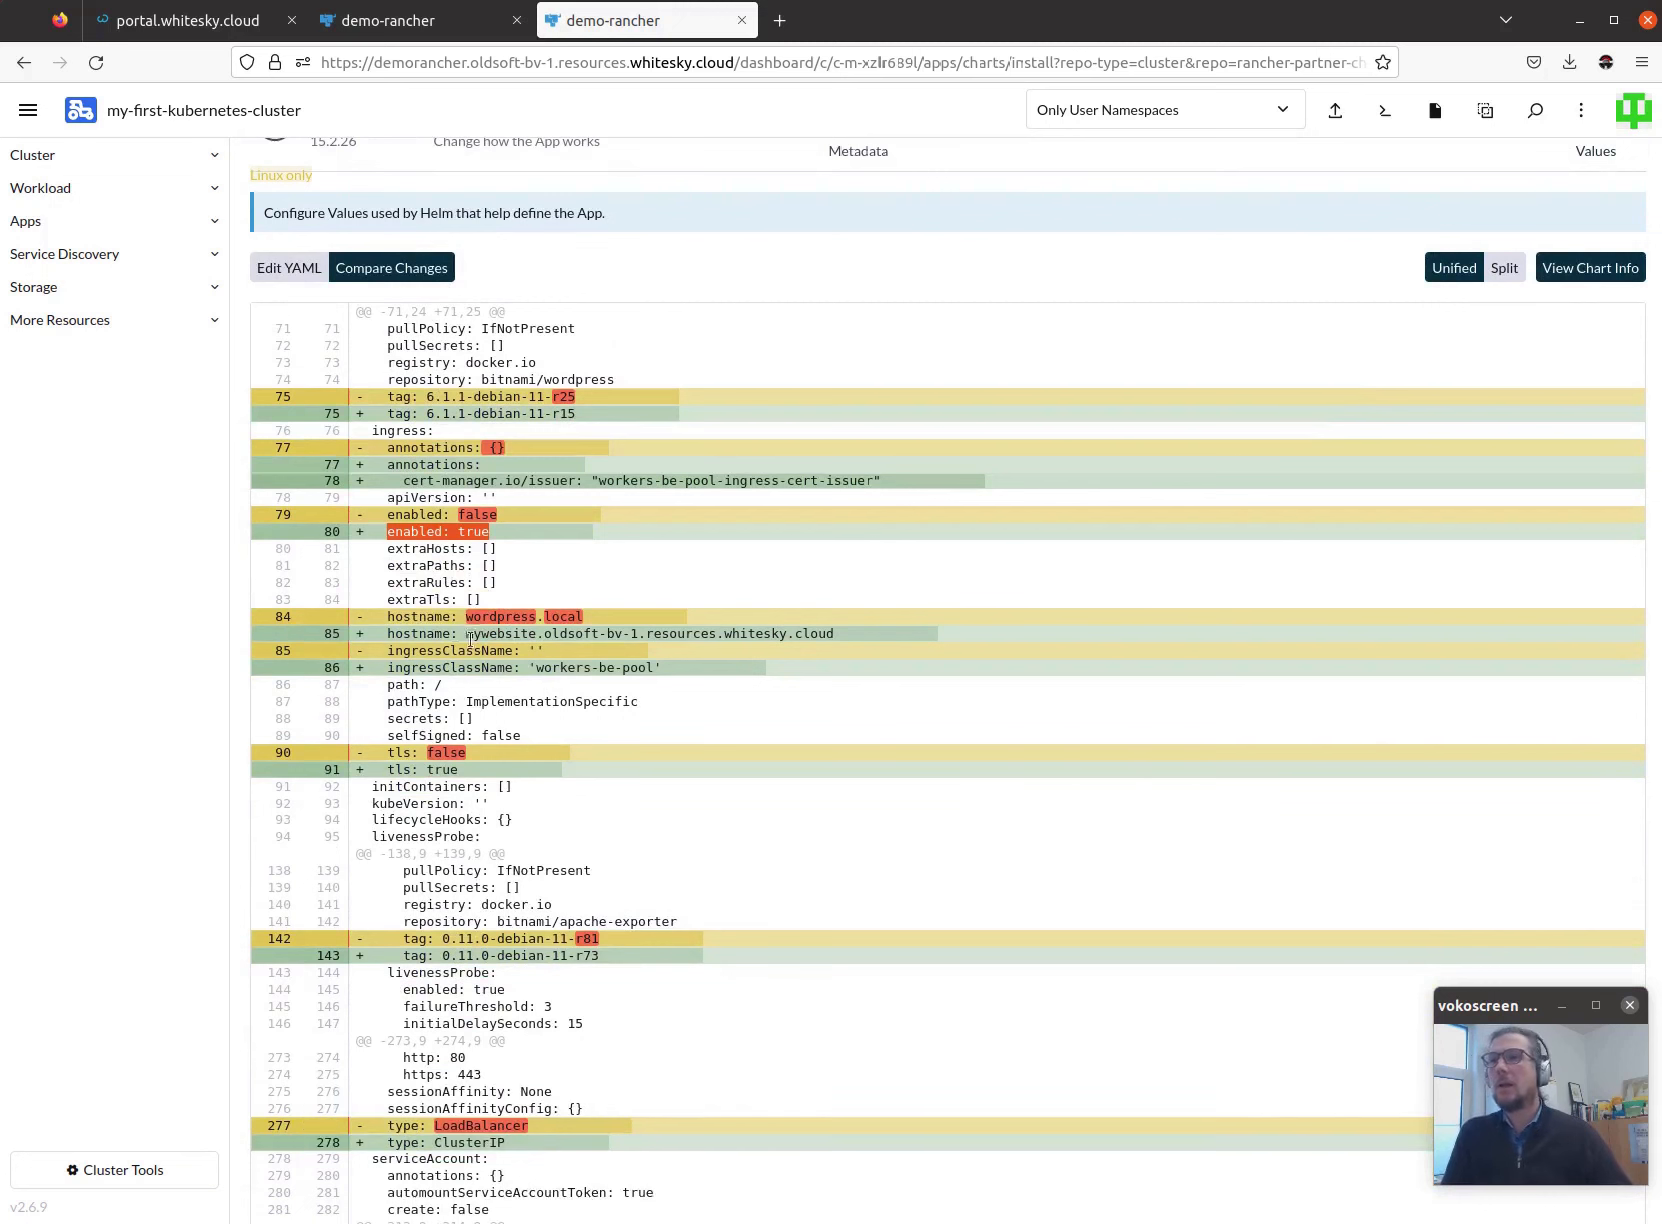
left_click_drag(463, 638, 805, 636)
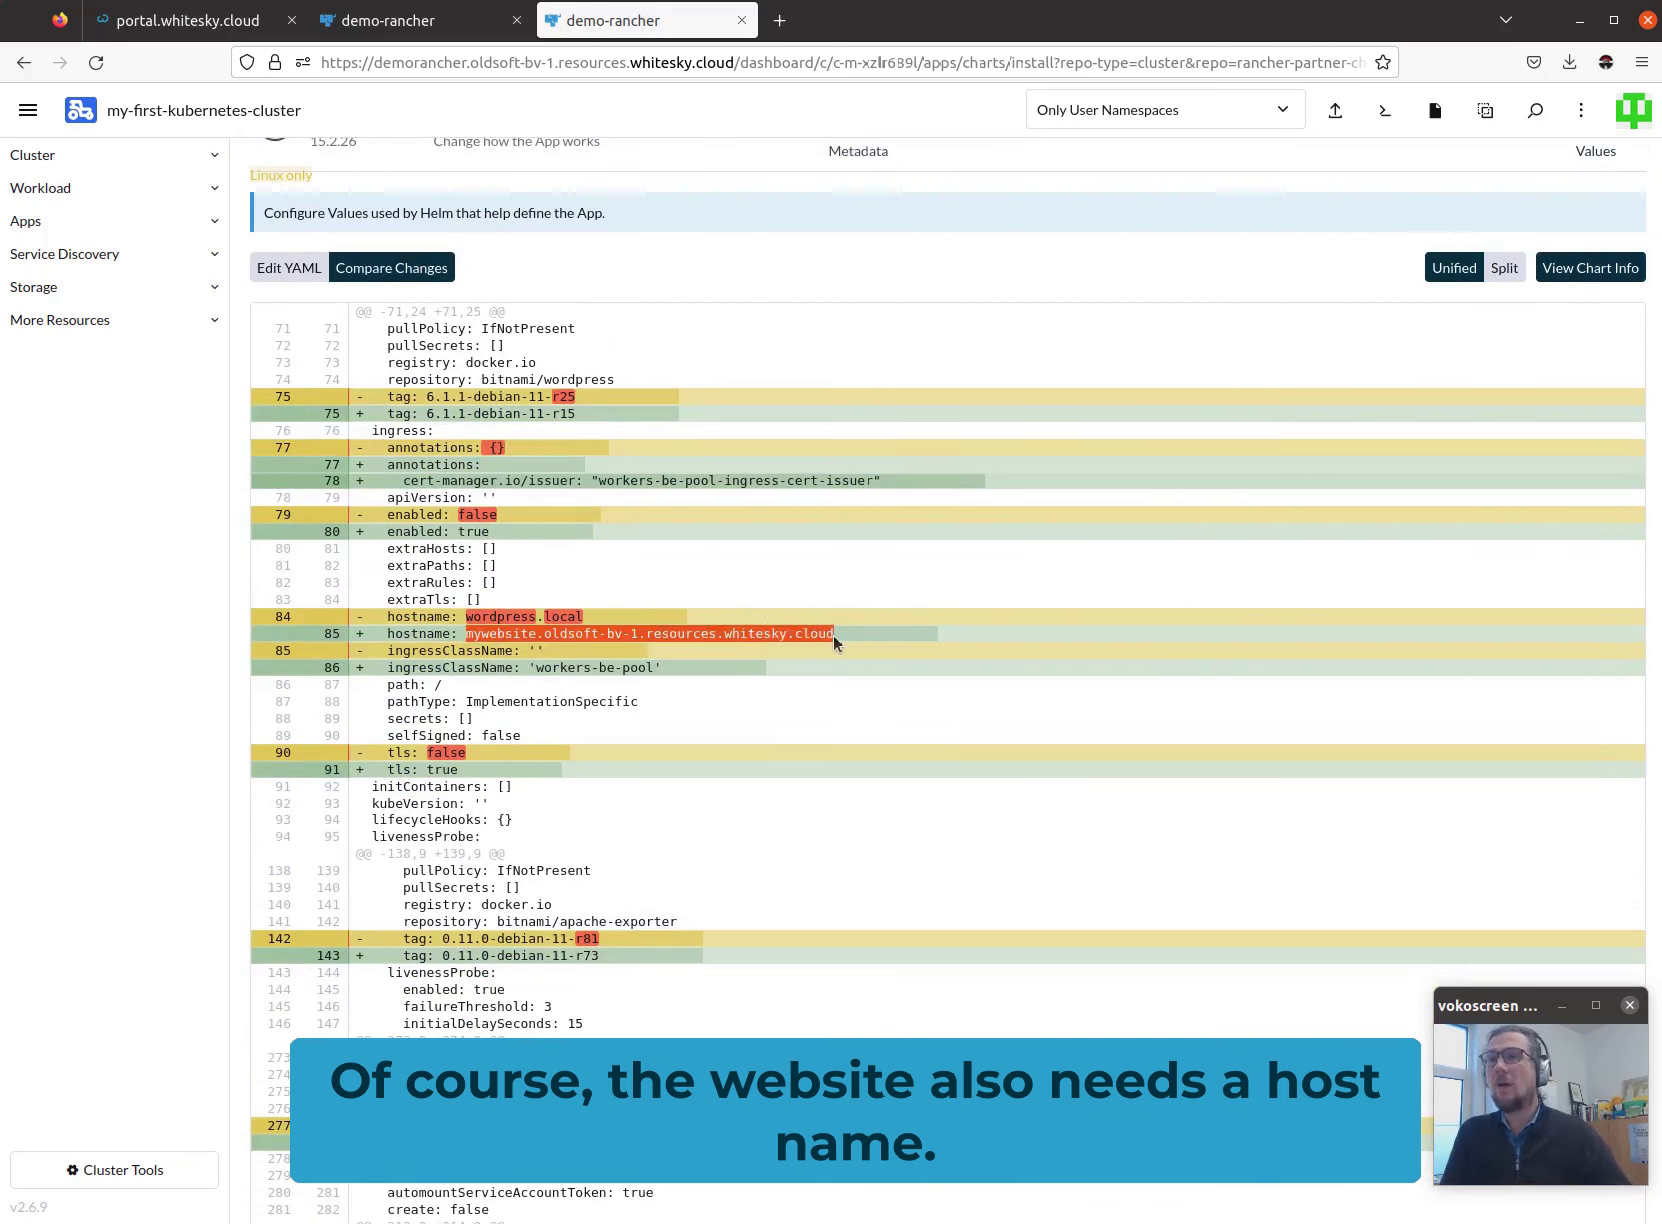
Switch to the whitesky.cloud portal and open the DNS records of the Rancher webcast cloudspace.
left_click(150, 20)
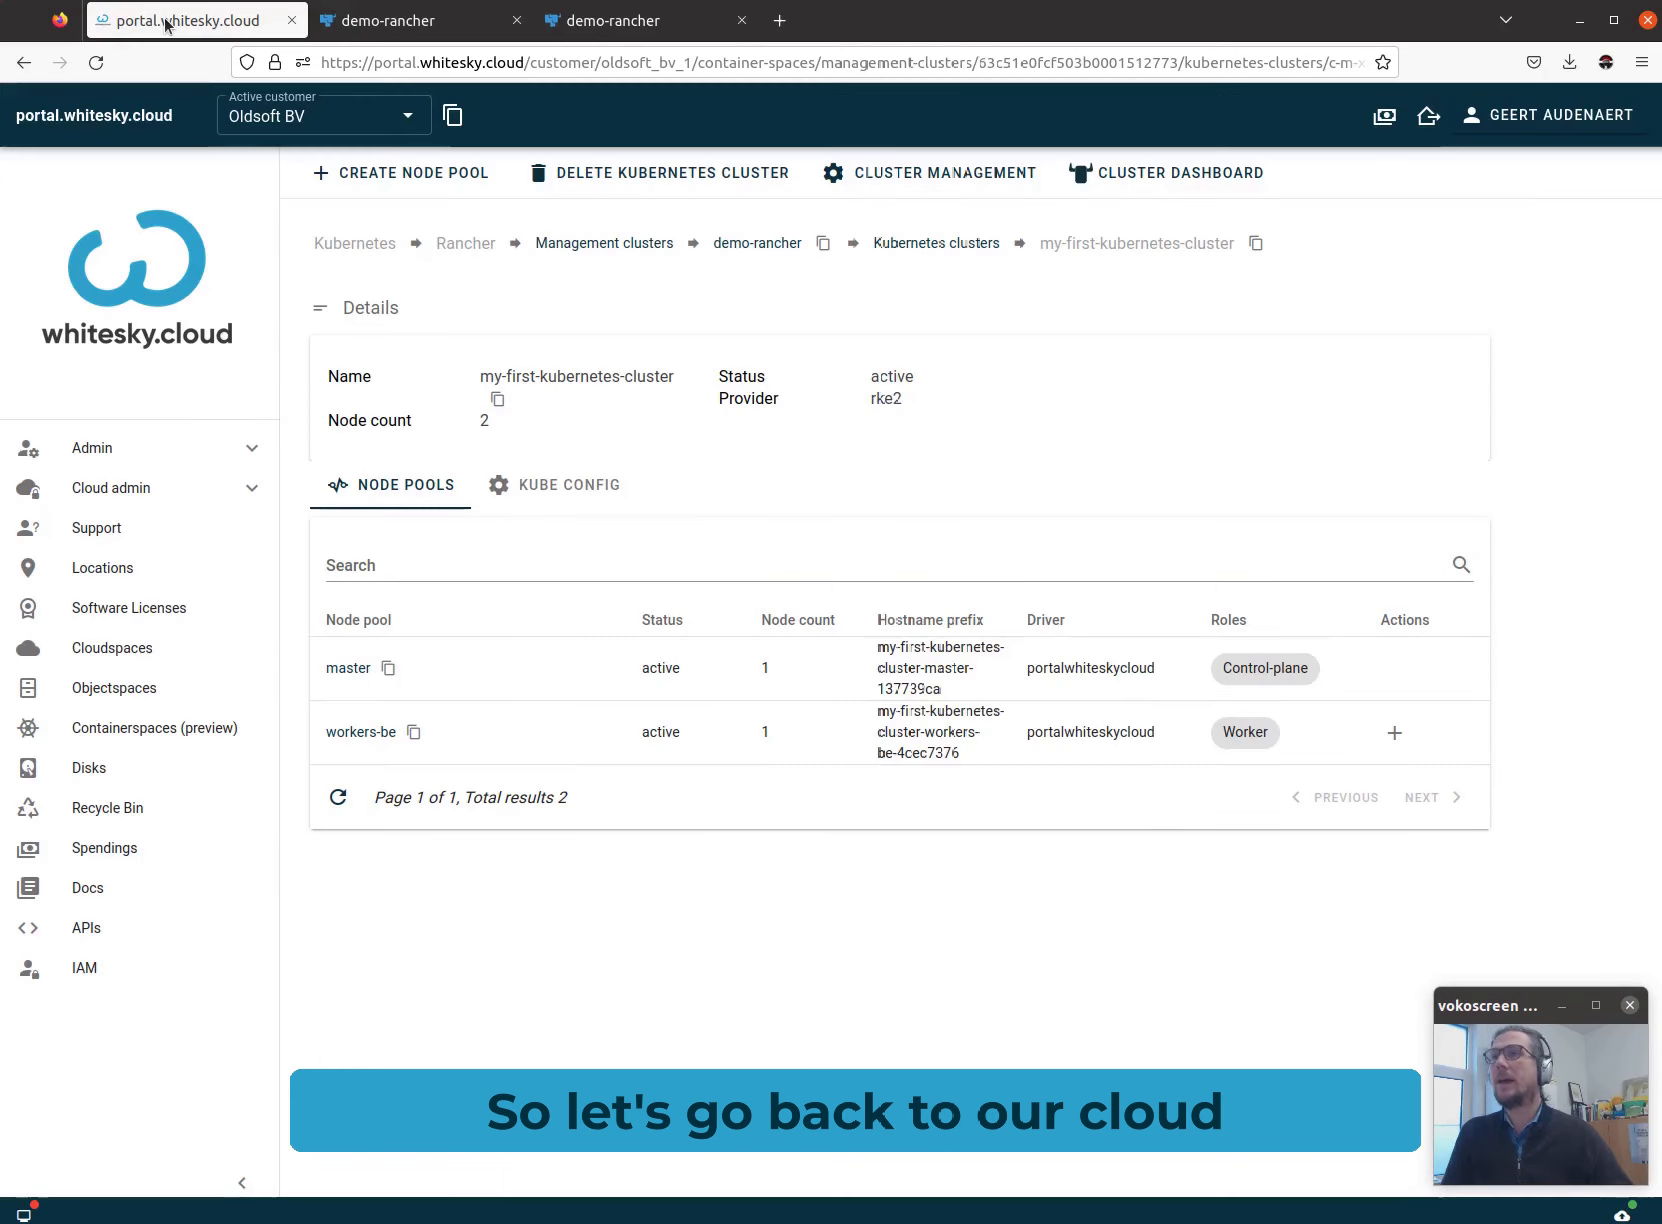
left_click(146, 647)
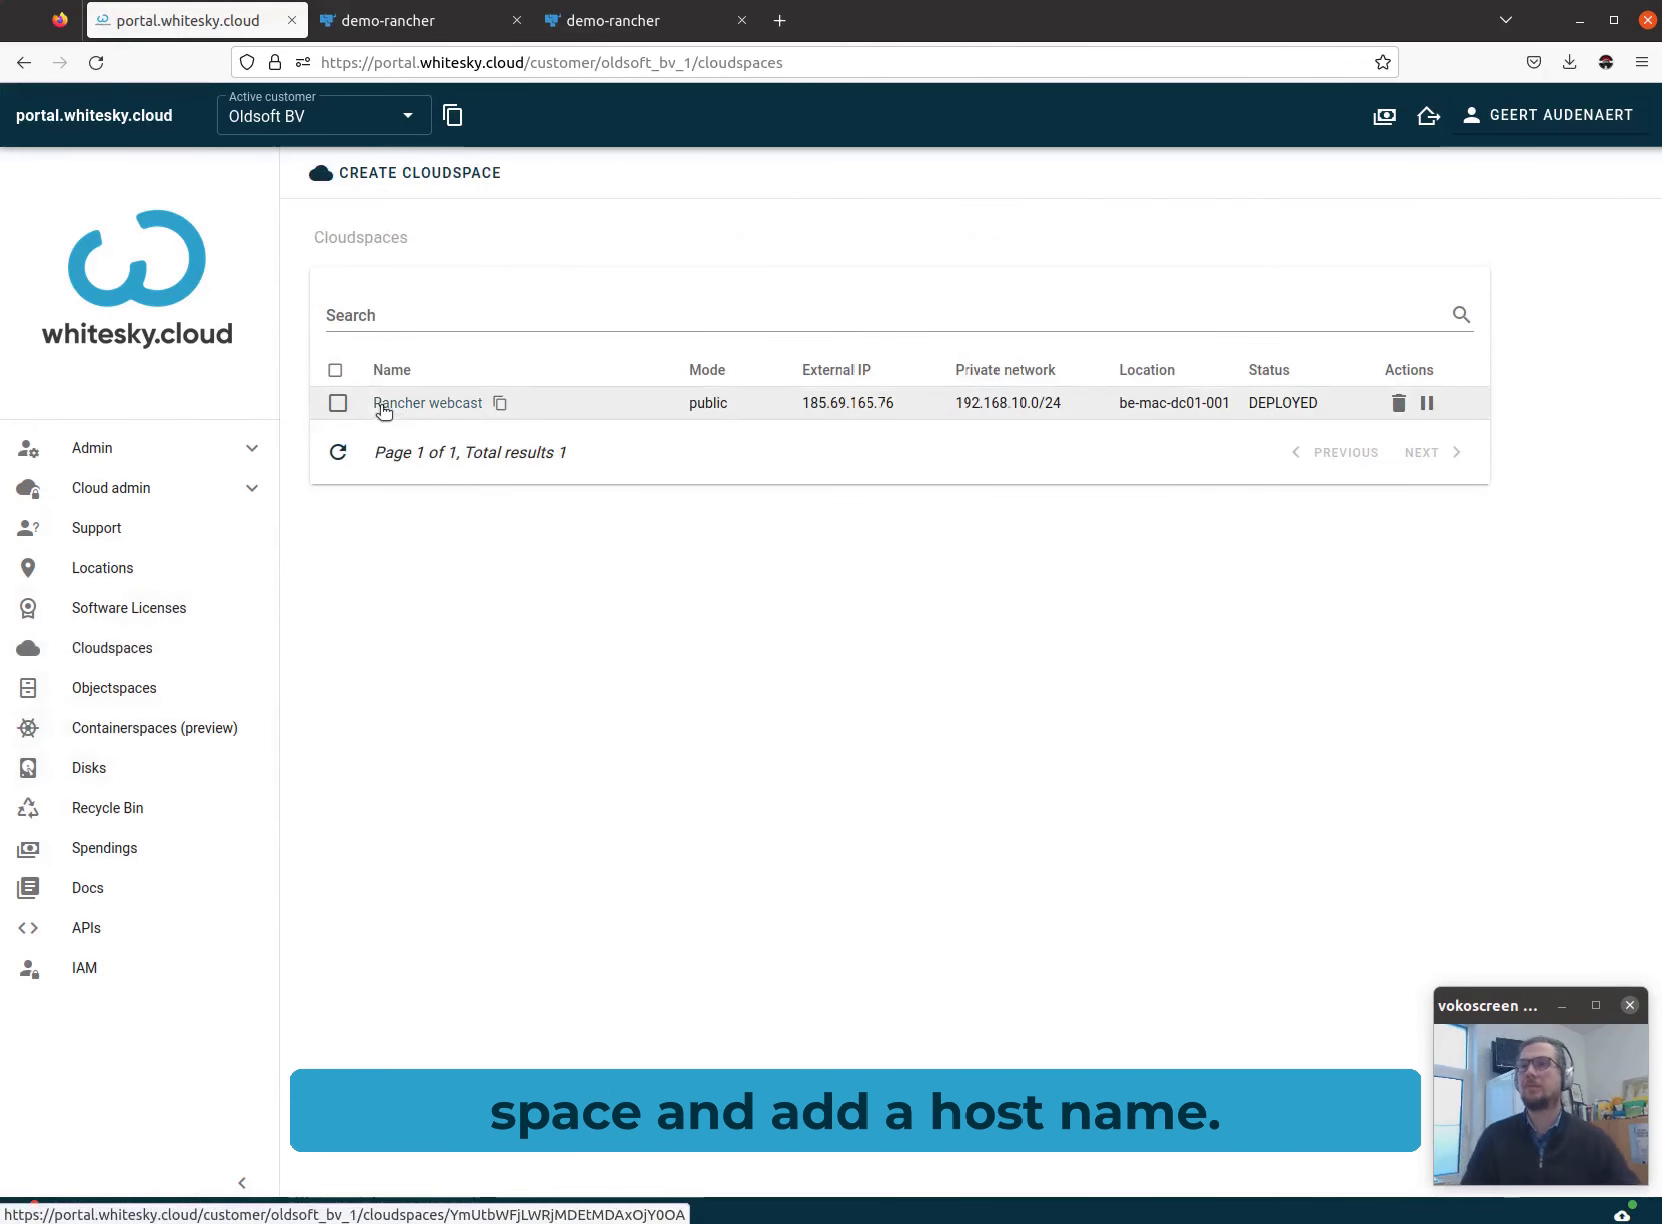
left_click(433, 404)
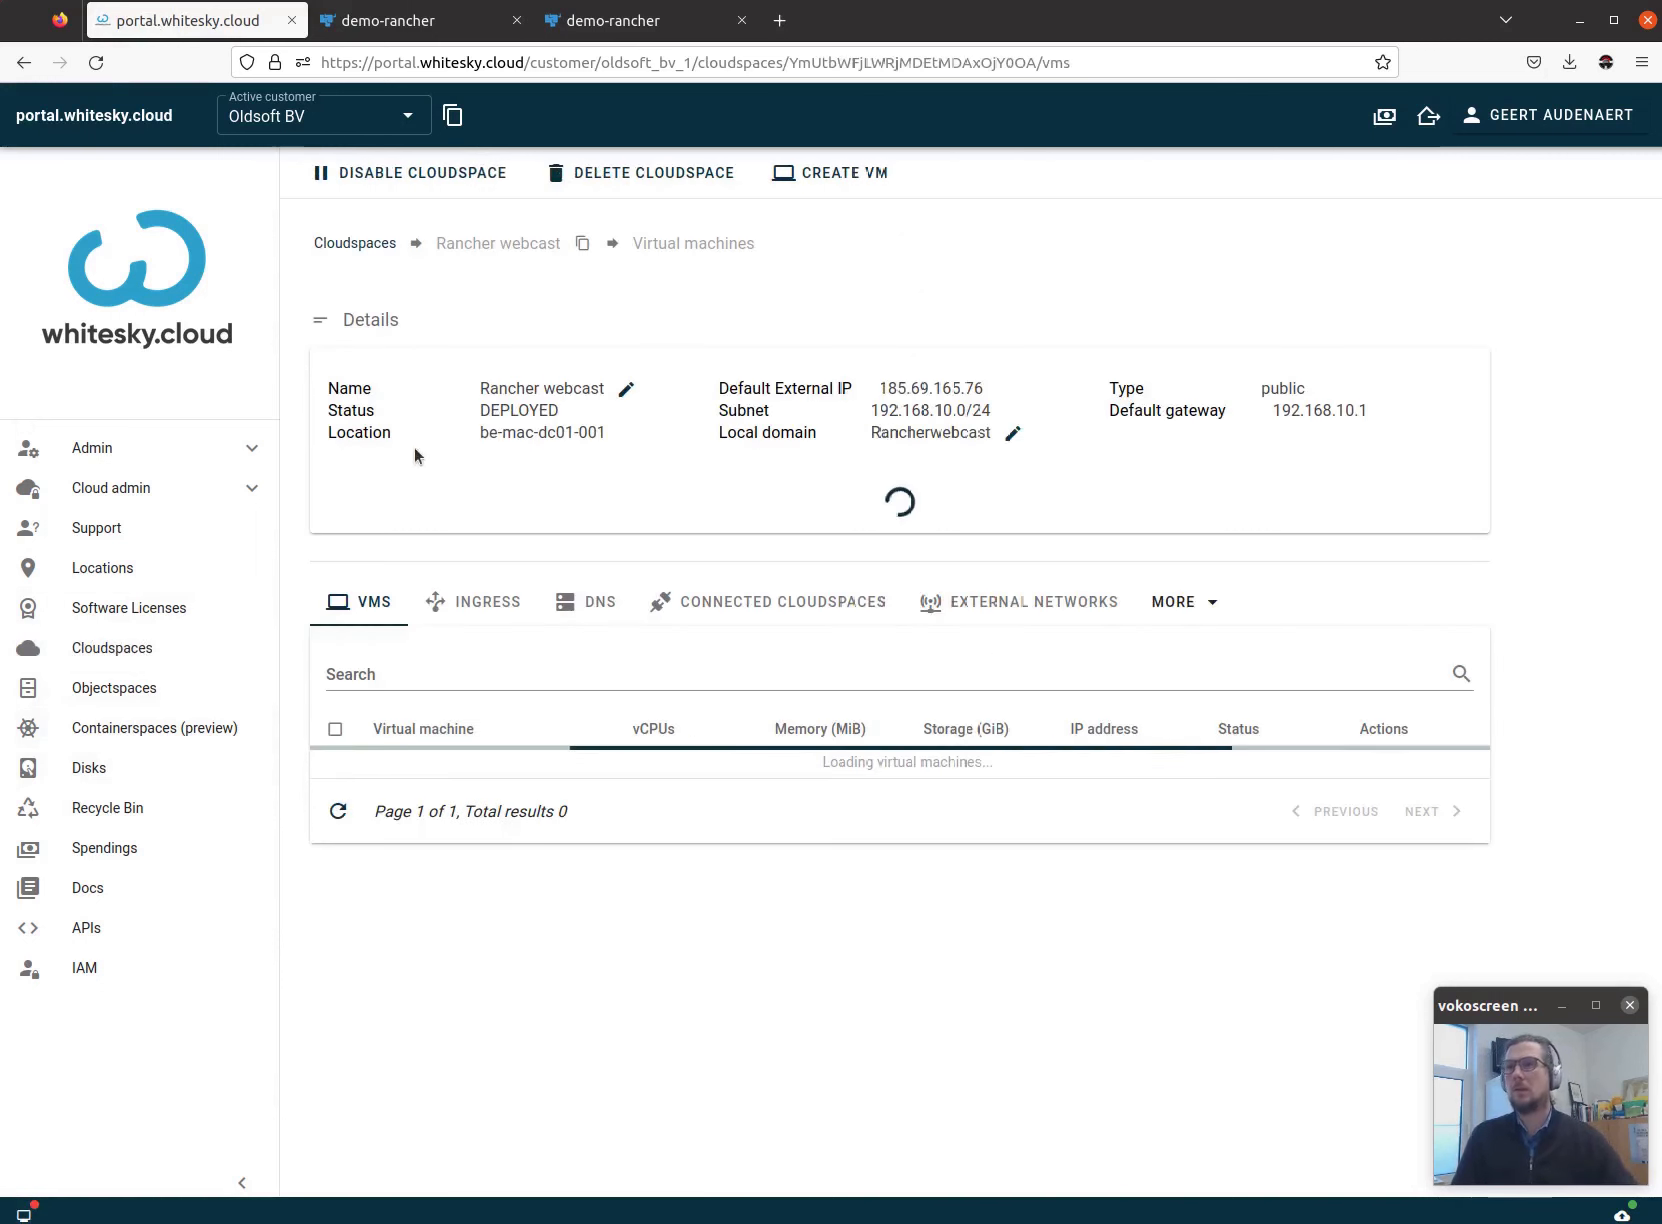
left_click(609, 603)
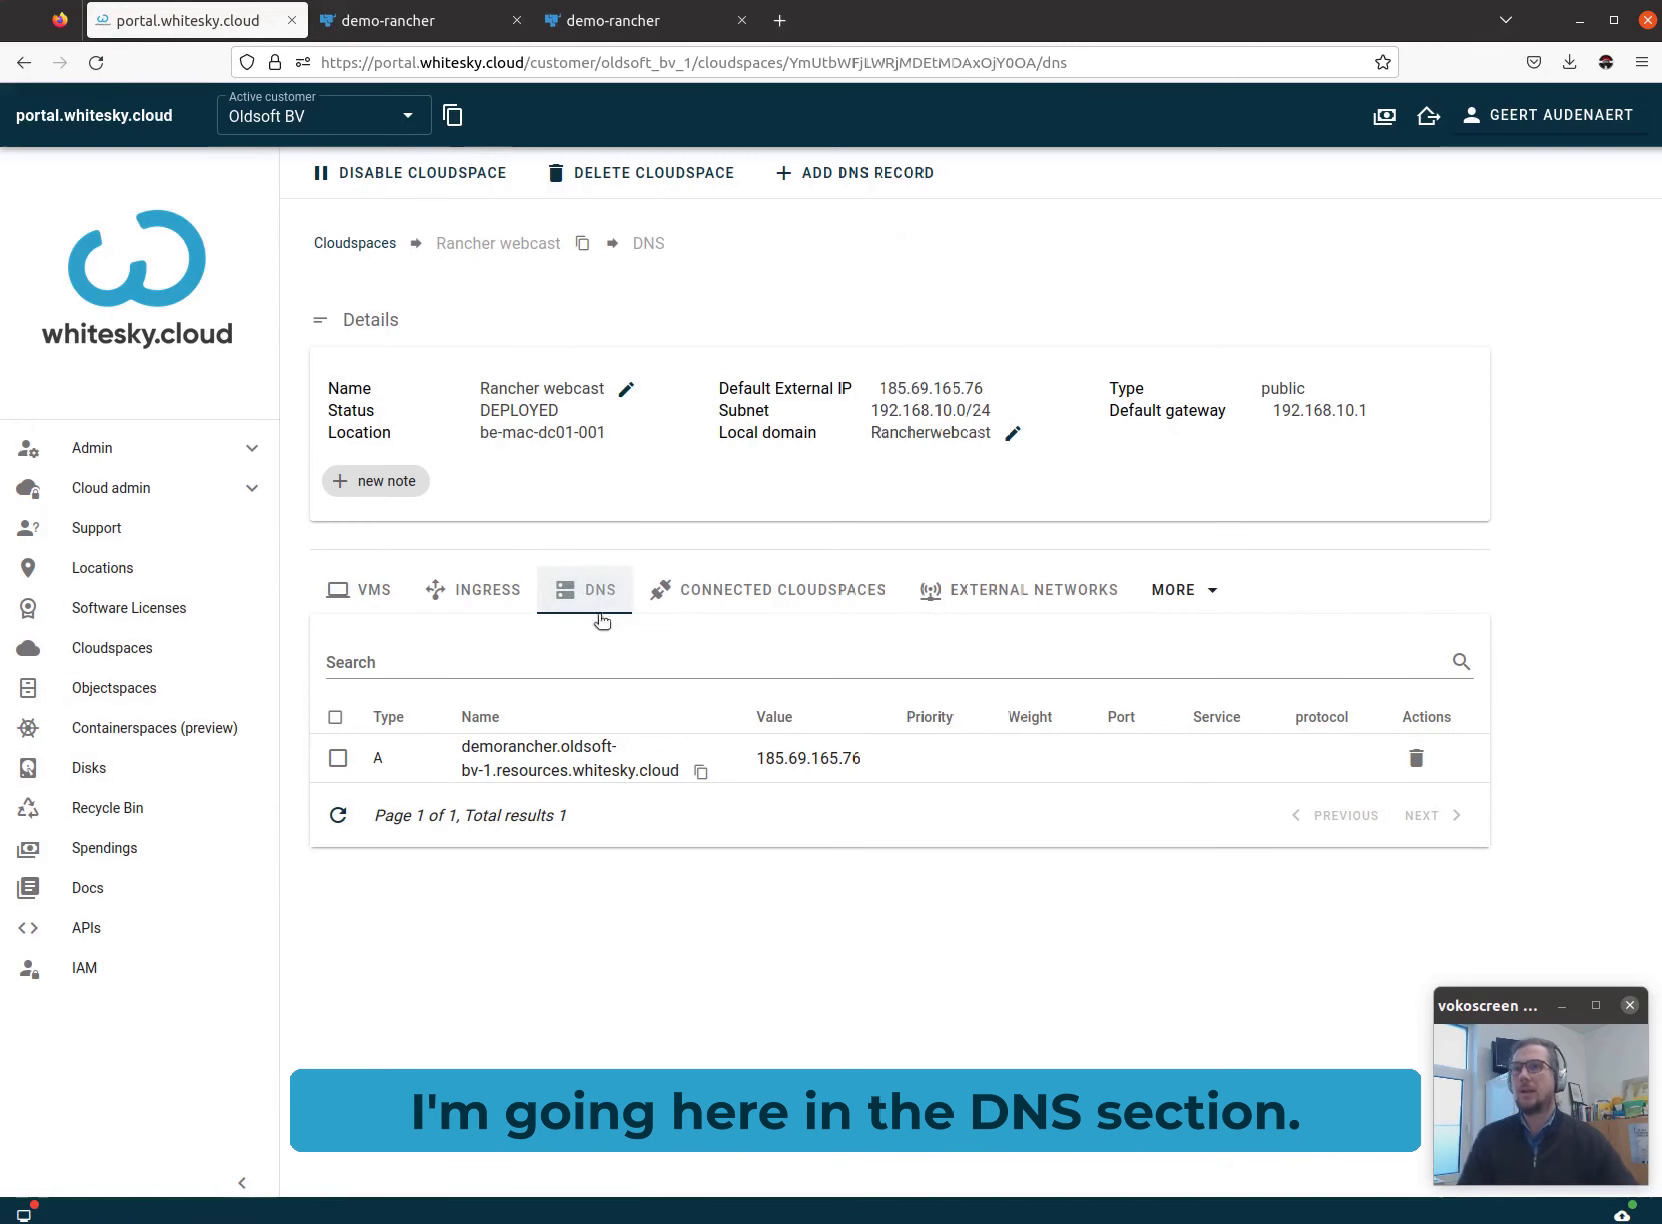
left_click(855, 173)
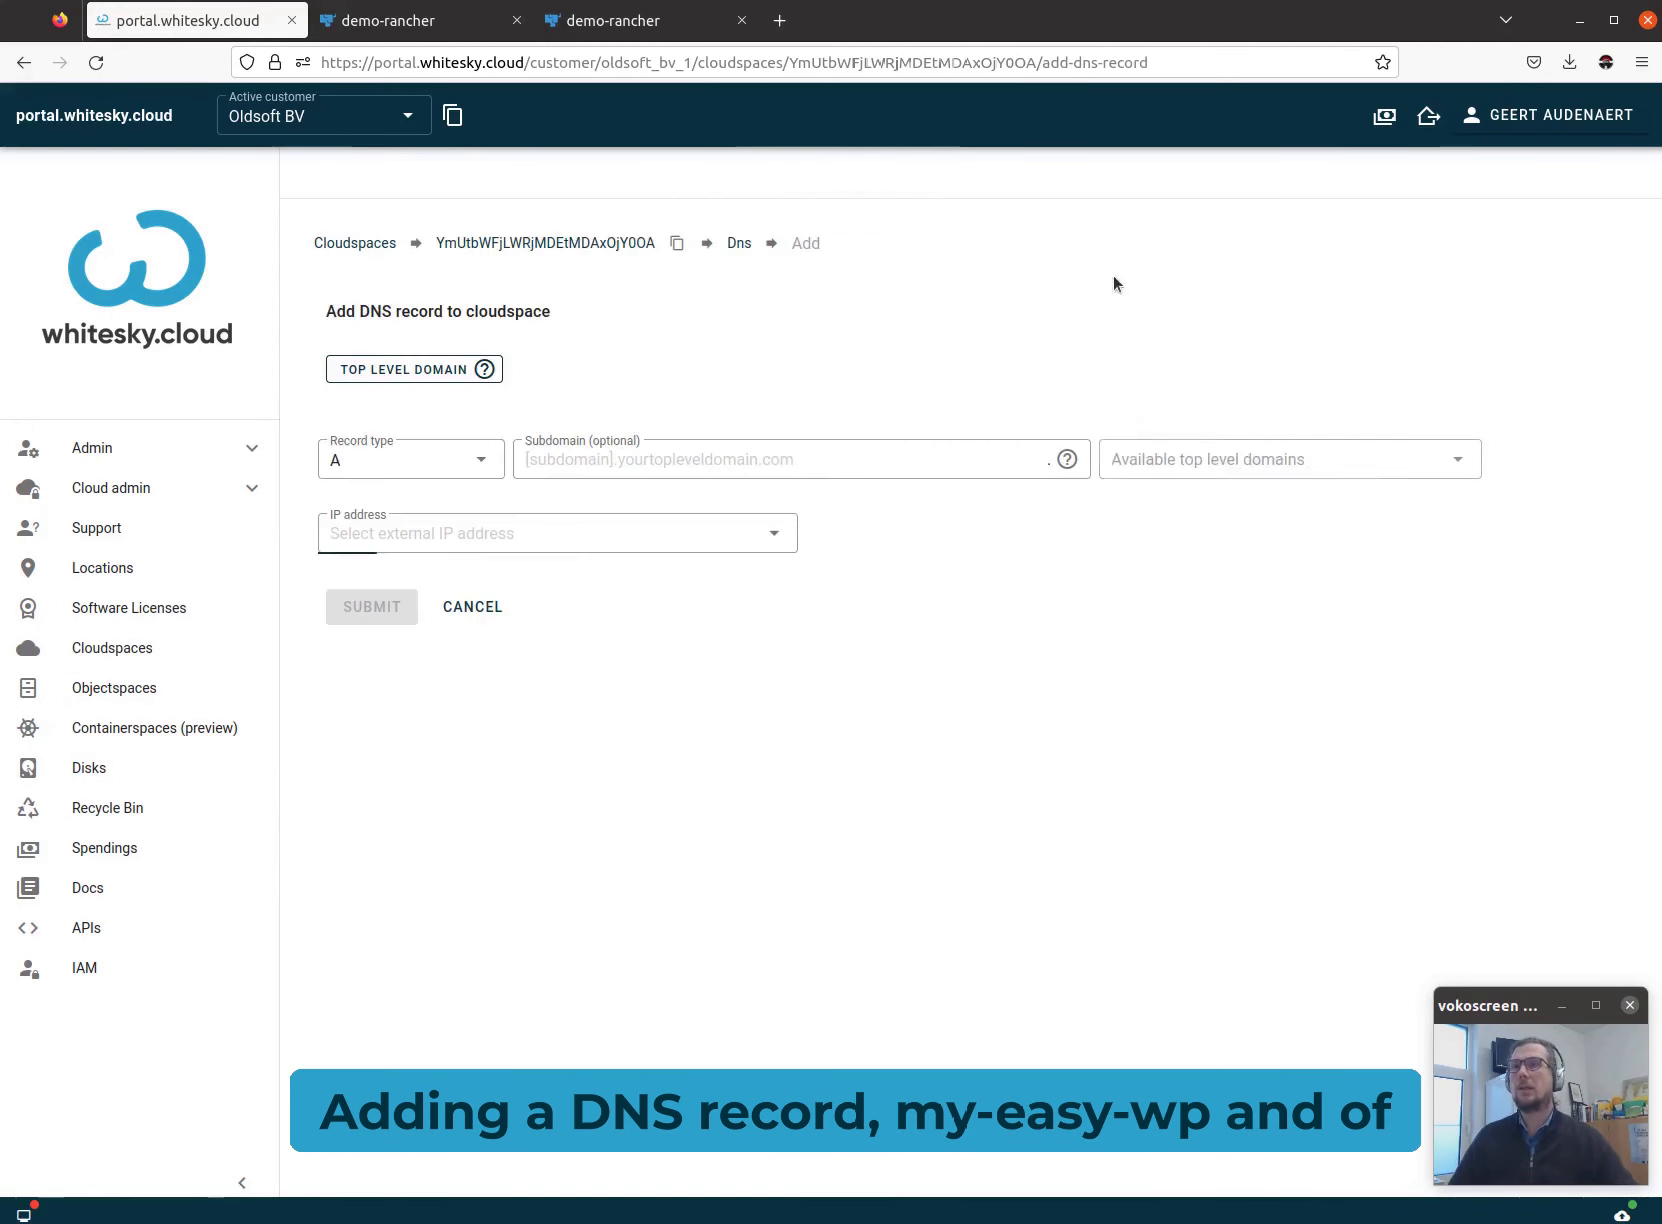
left_click(663, 459)
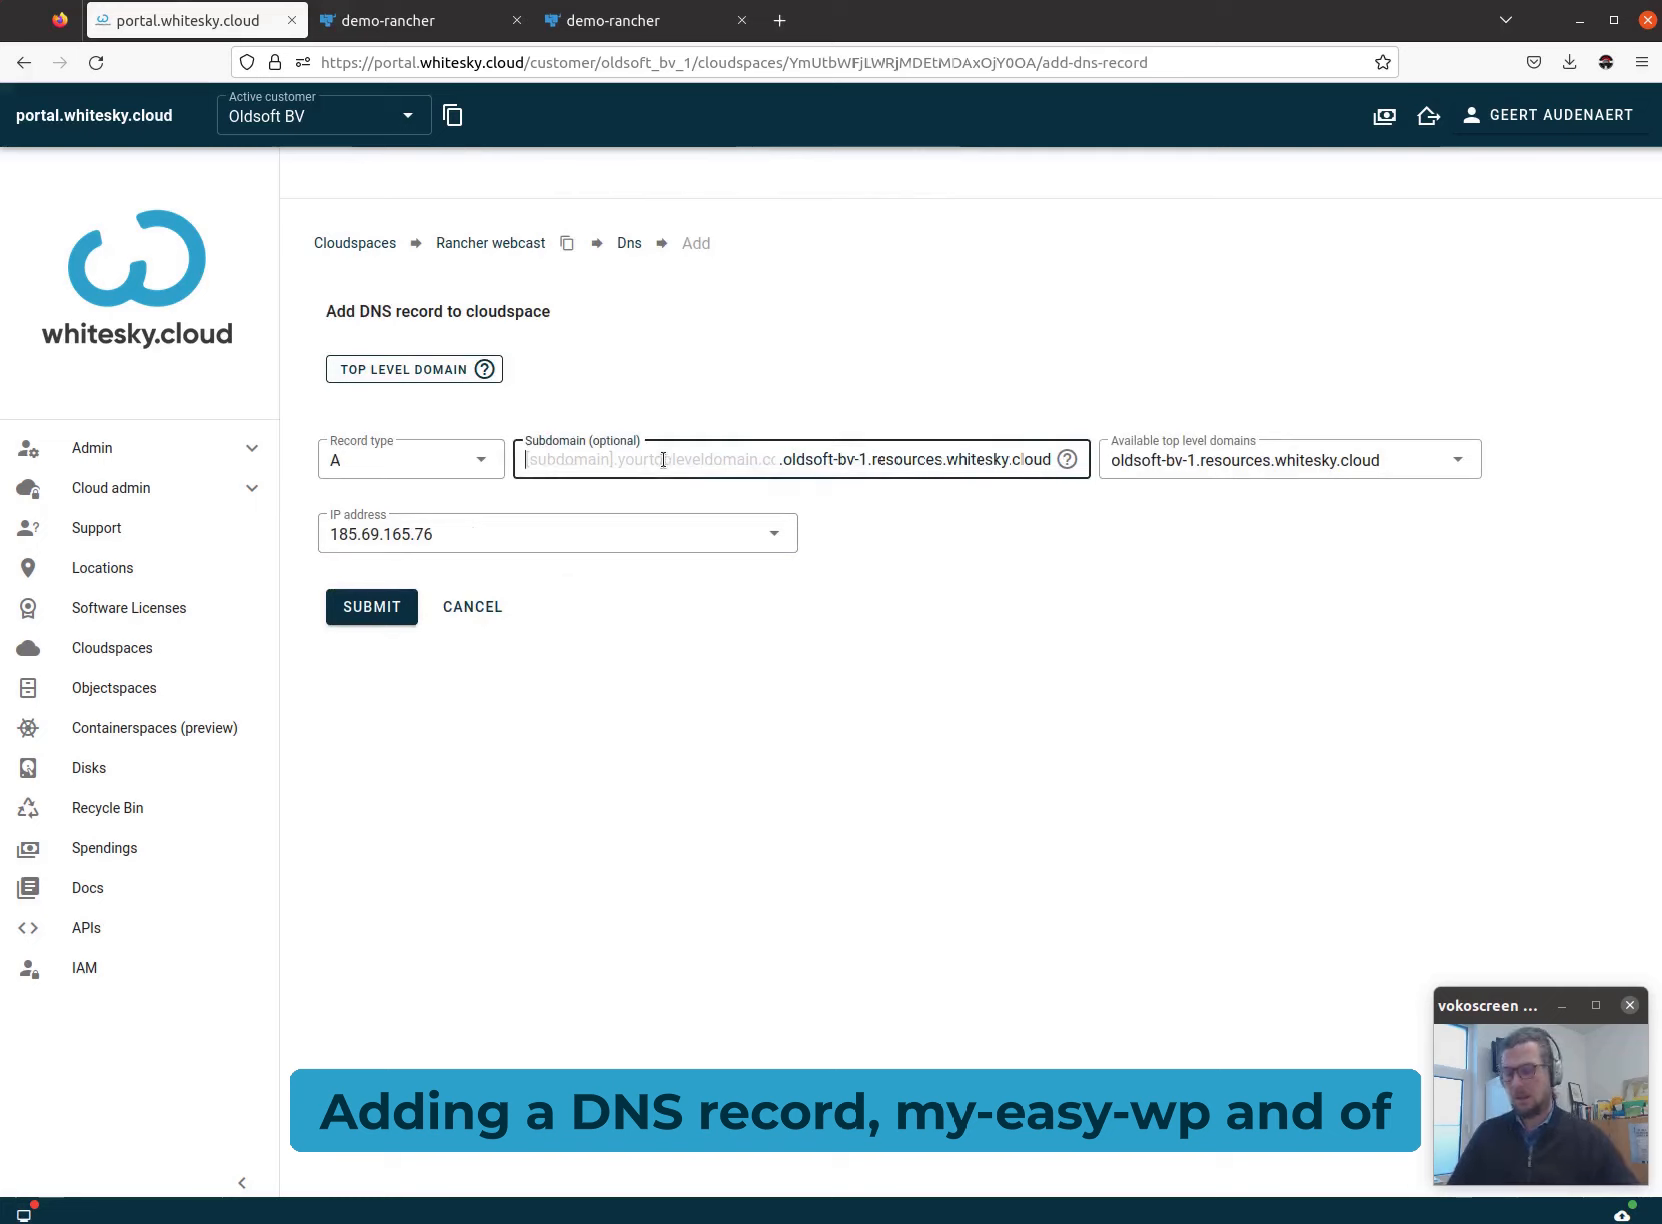
type("my")
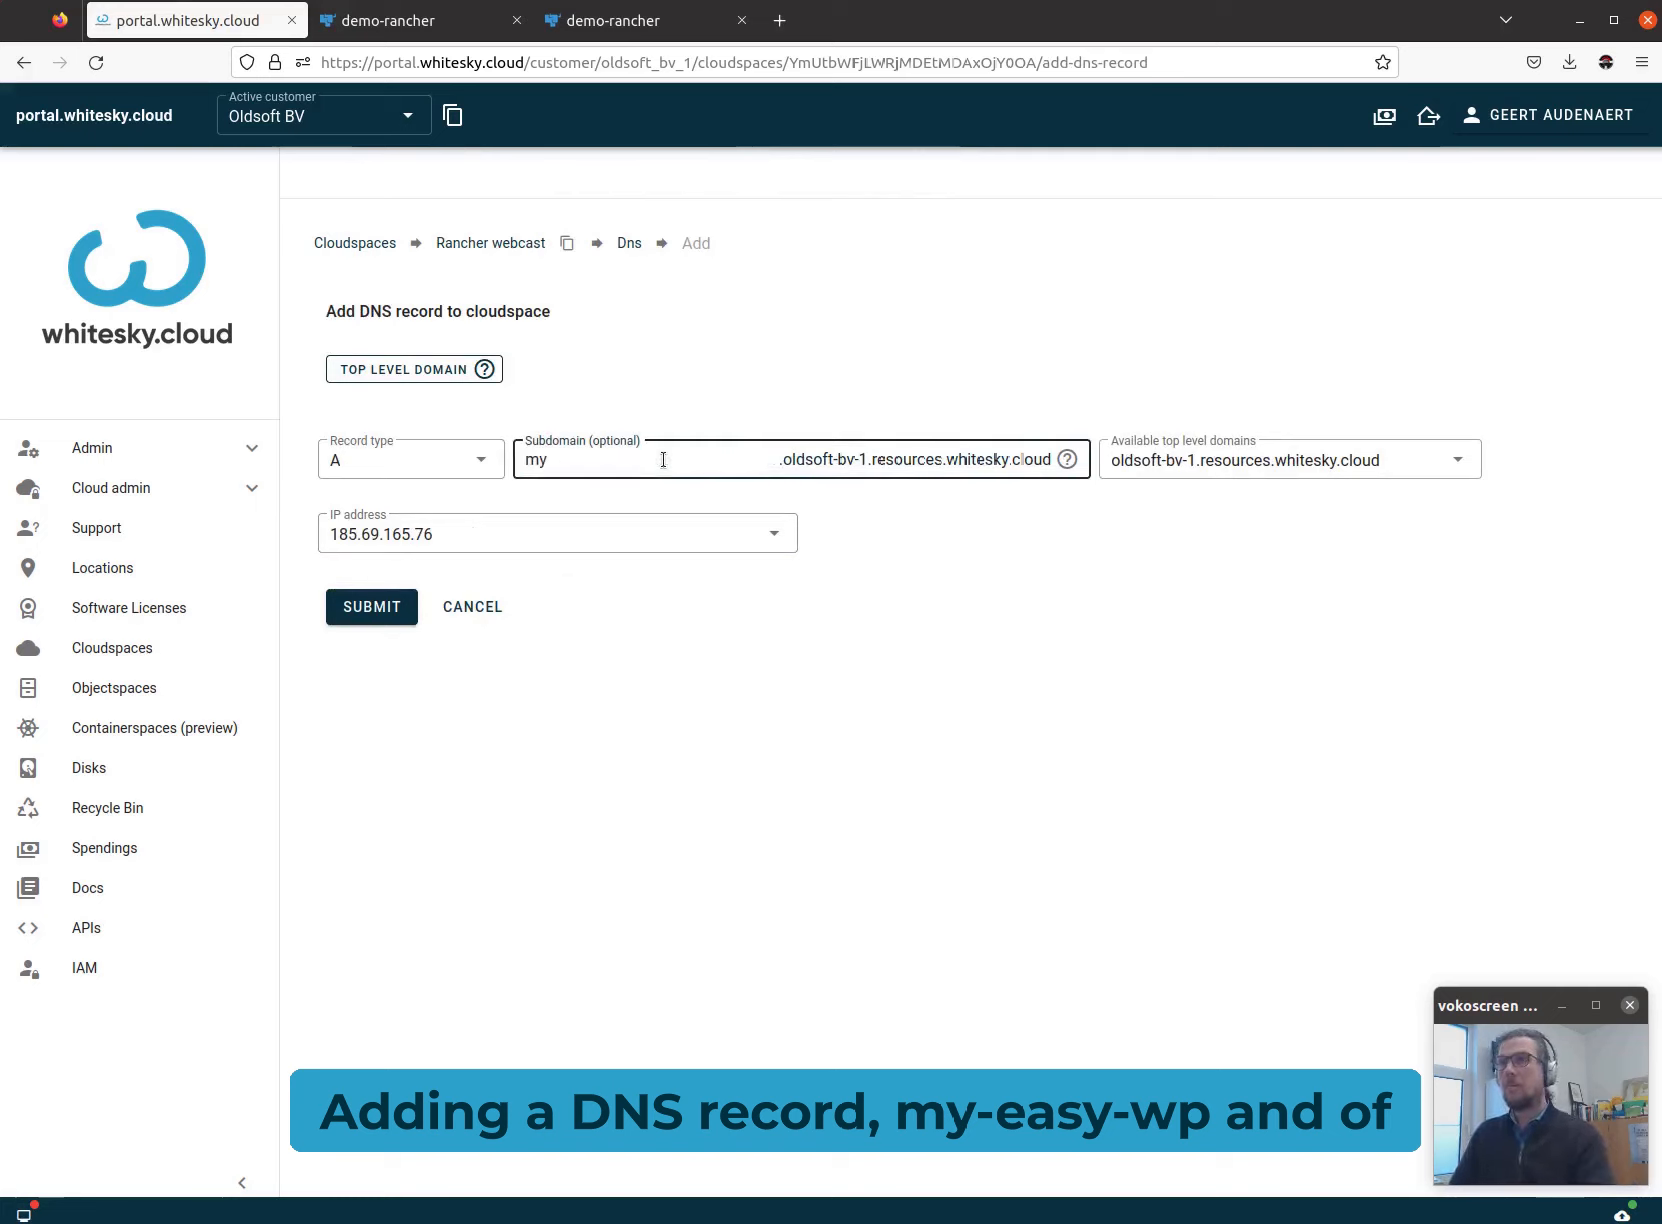
type("-easy-wp")
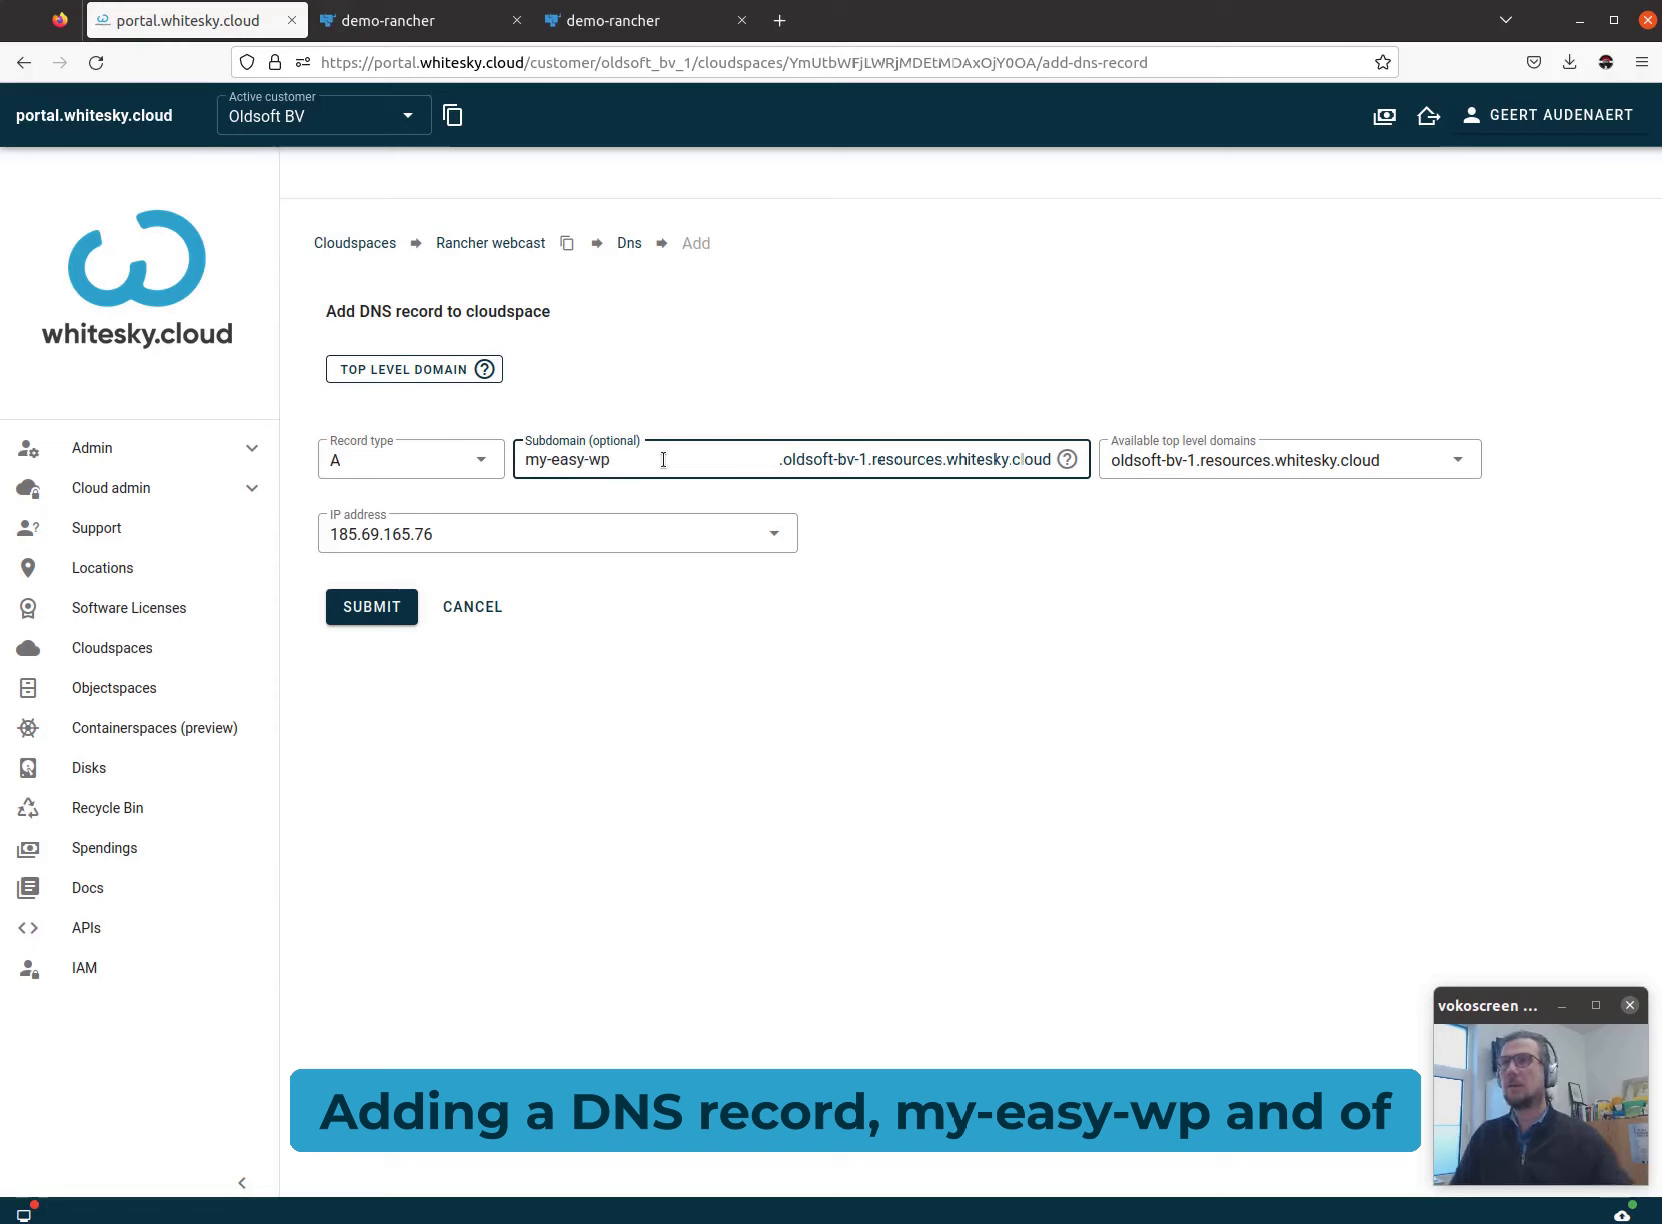
left_click(667, 532)
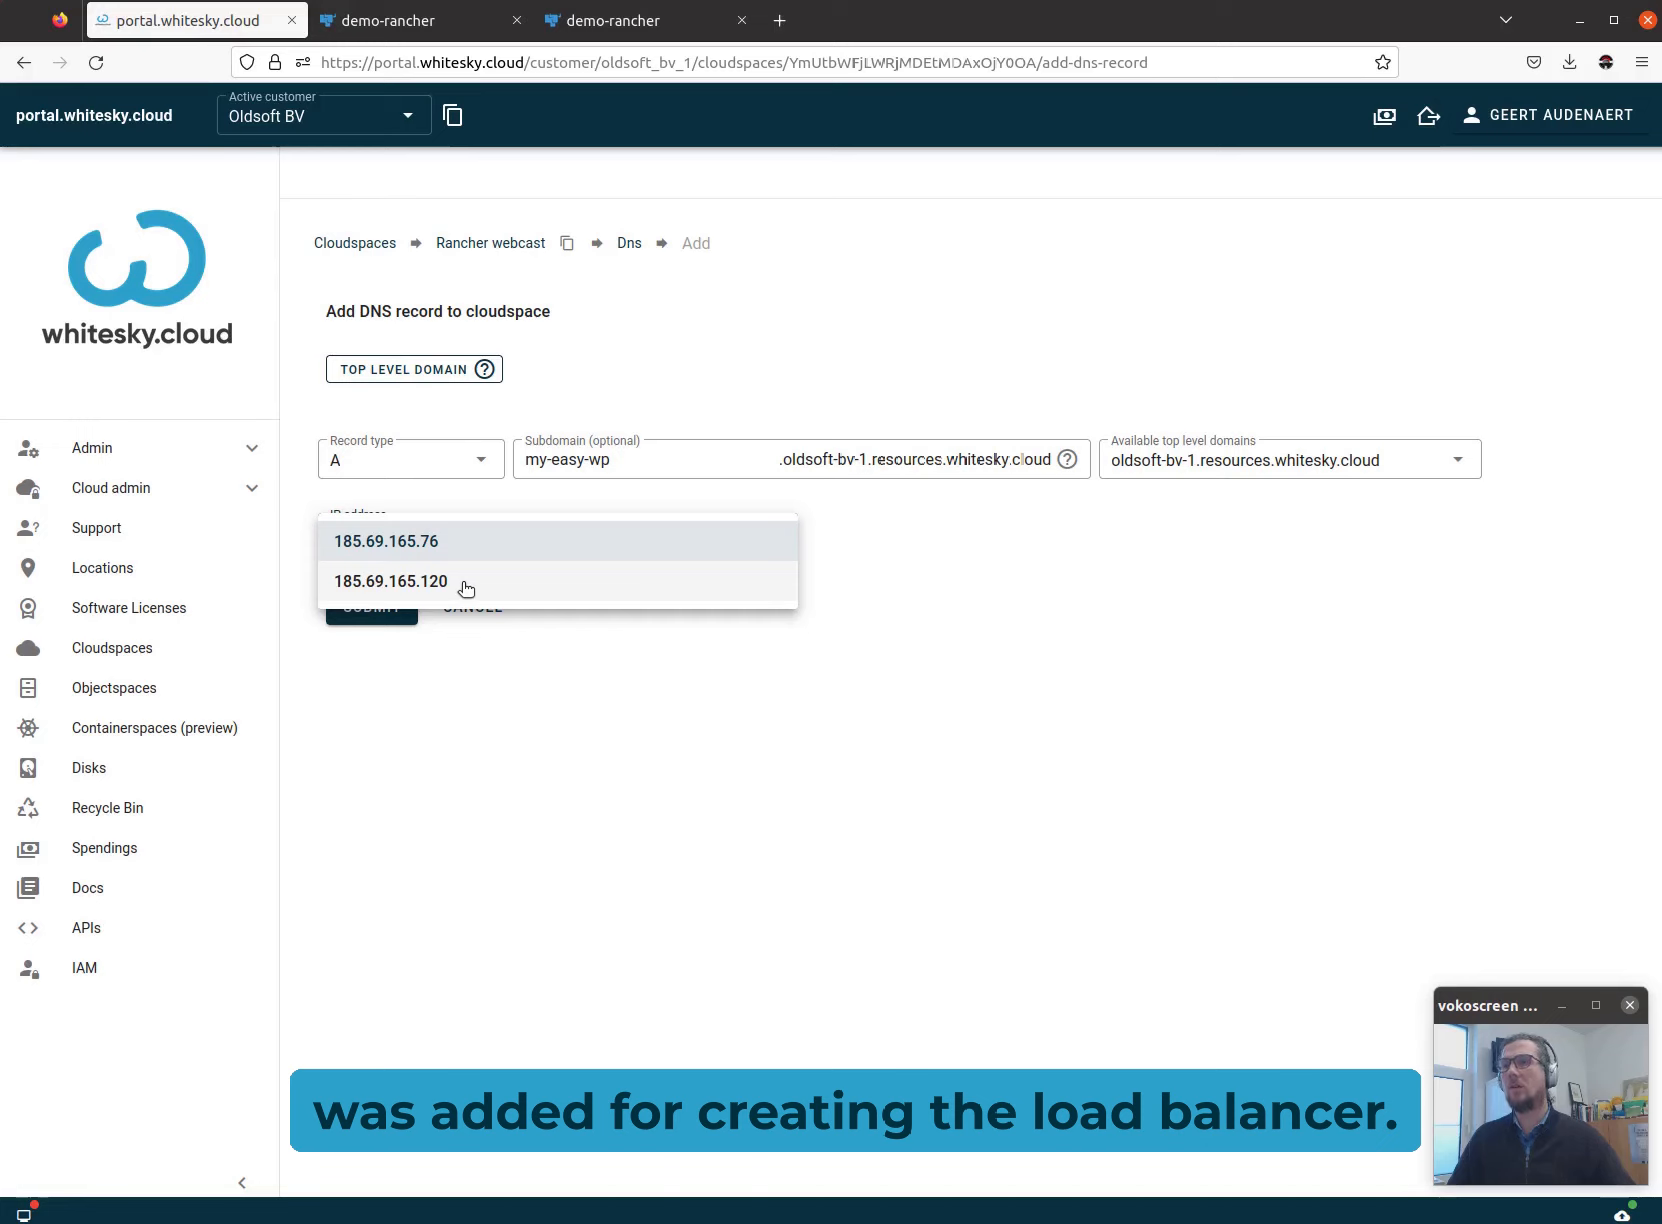
left_click(564, 908)
left_click(470, 607)
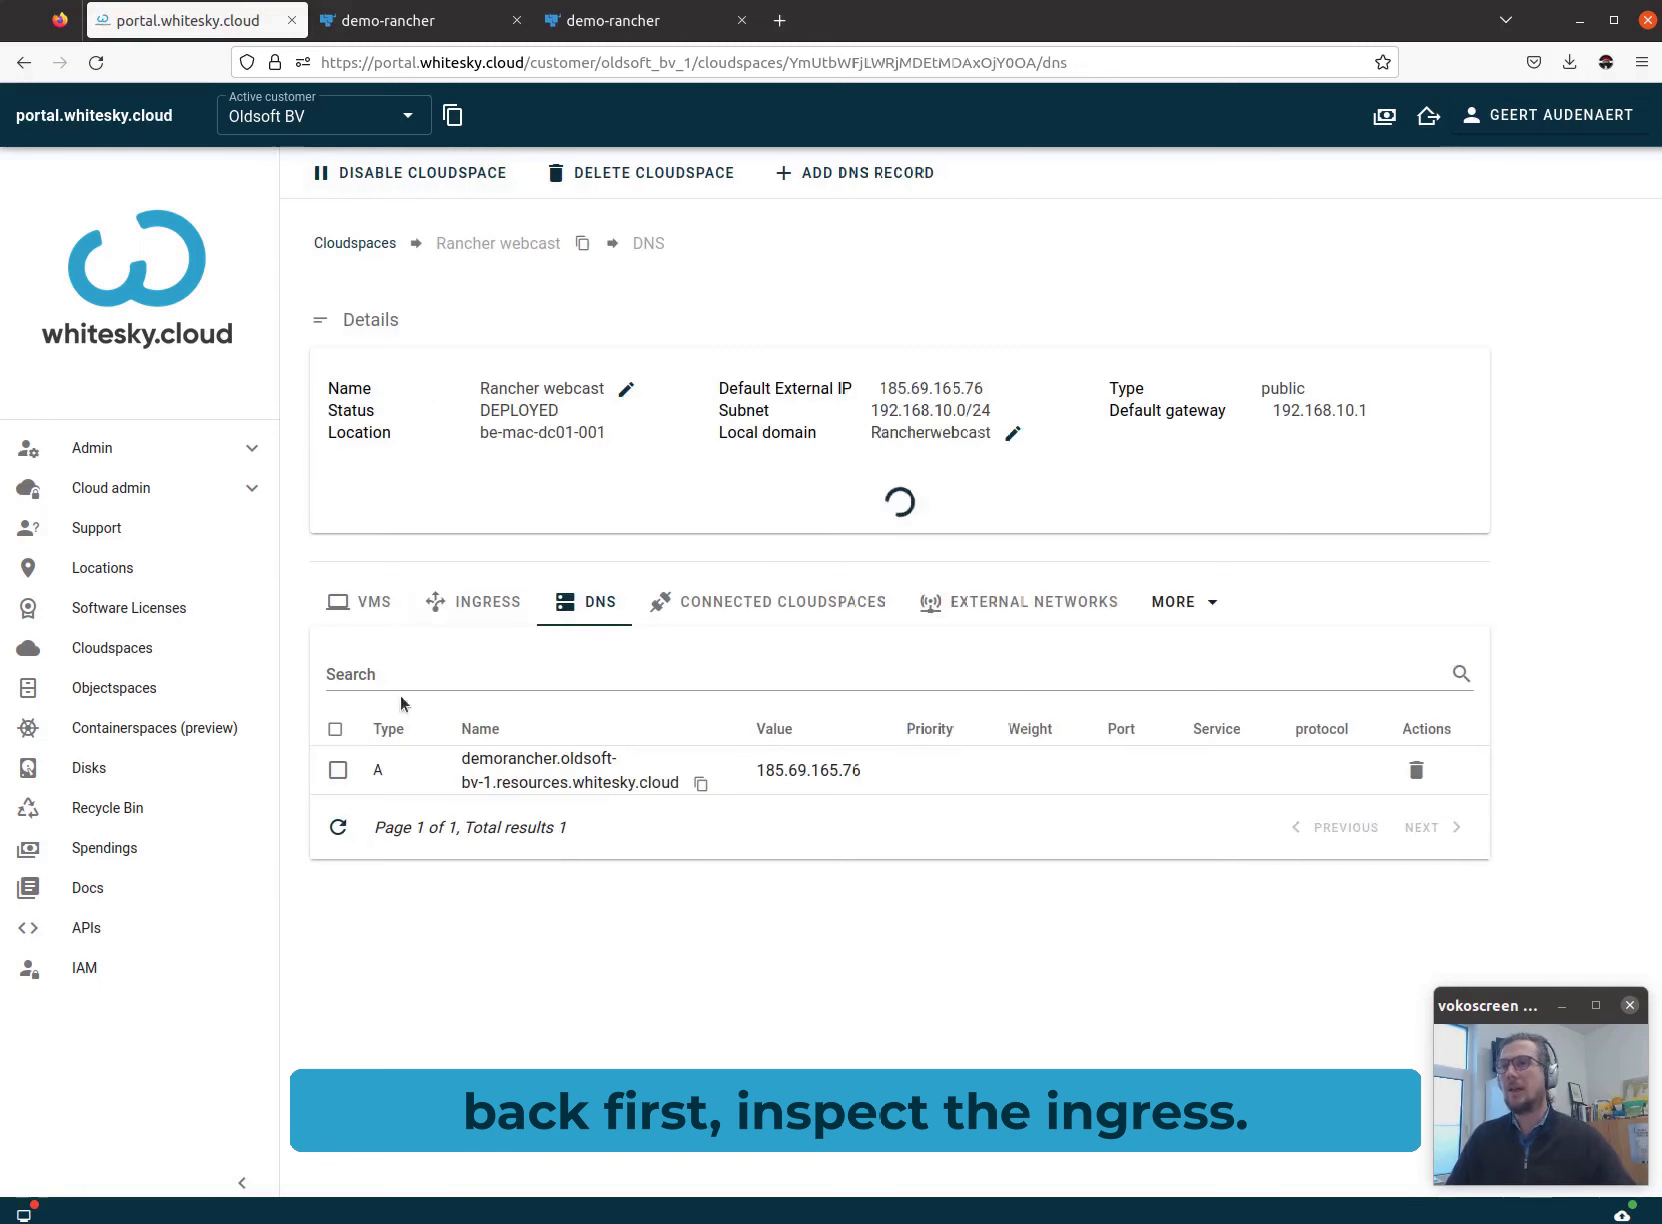
Check which IP address the worker pool's port 80 ingress load balancer uses, and return to the Rancher webcast cloudspace.
left_click(476, 592)
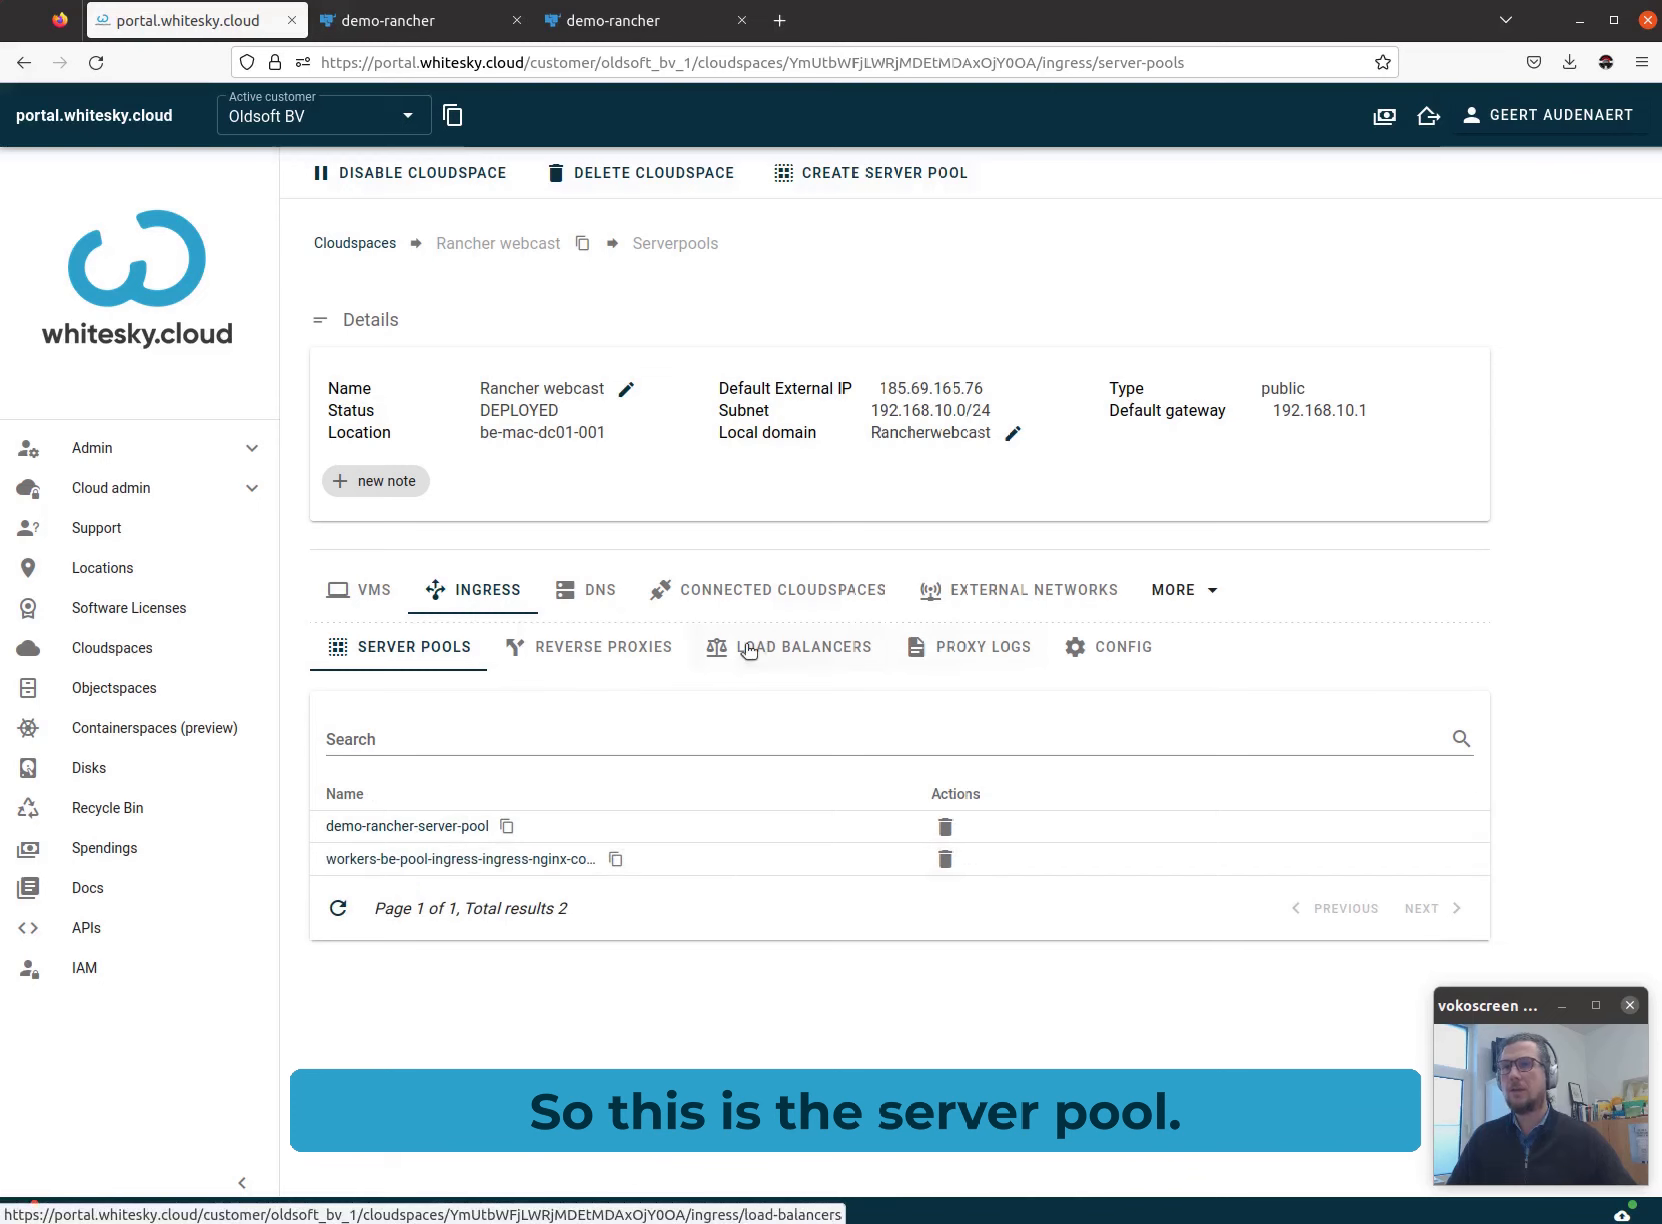
left_click(790, 650)
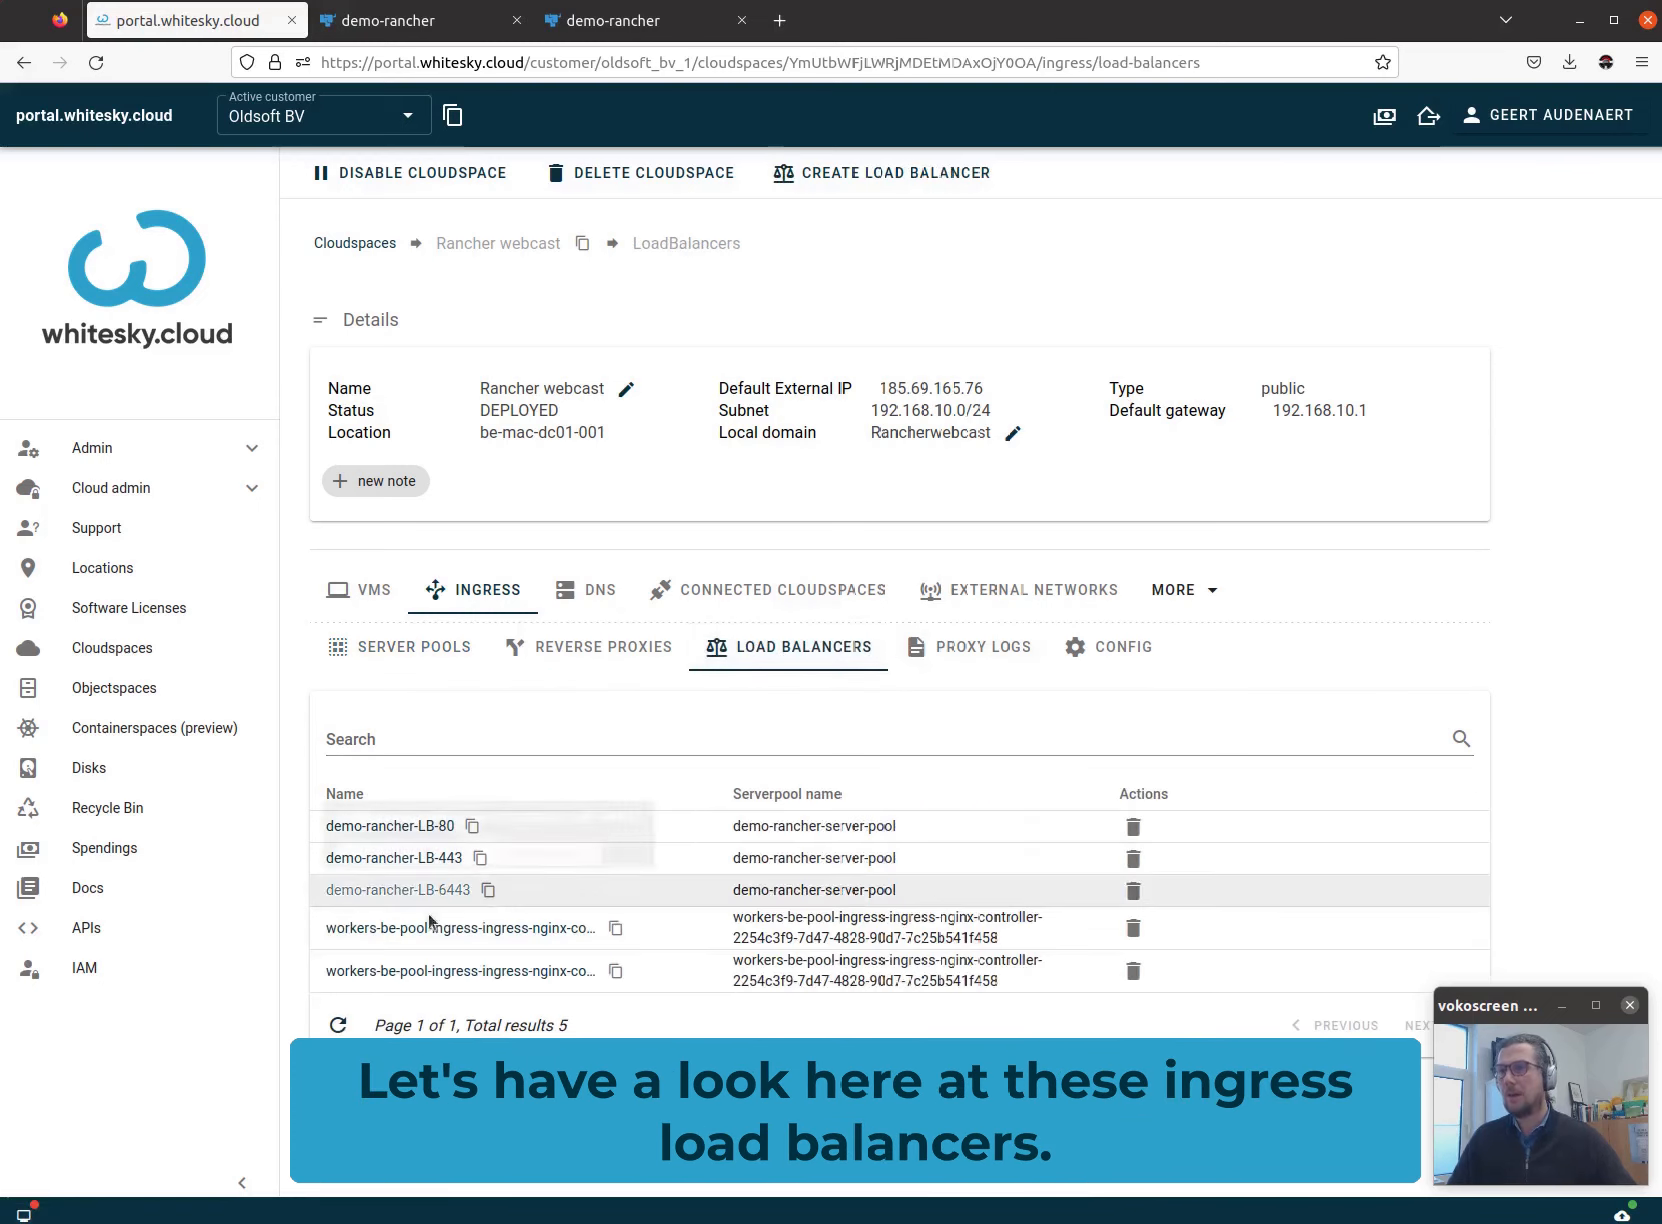
left_click(389, 928)
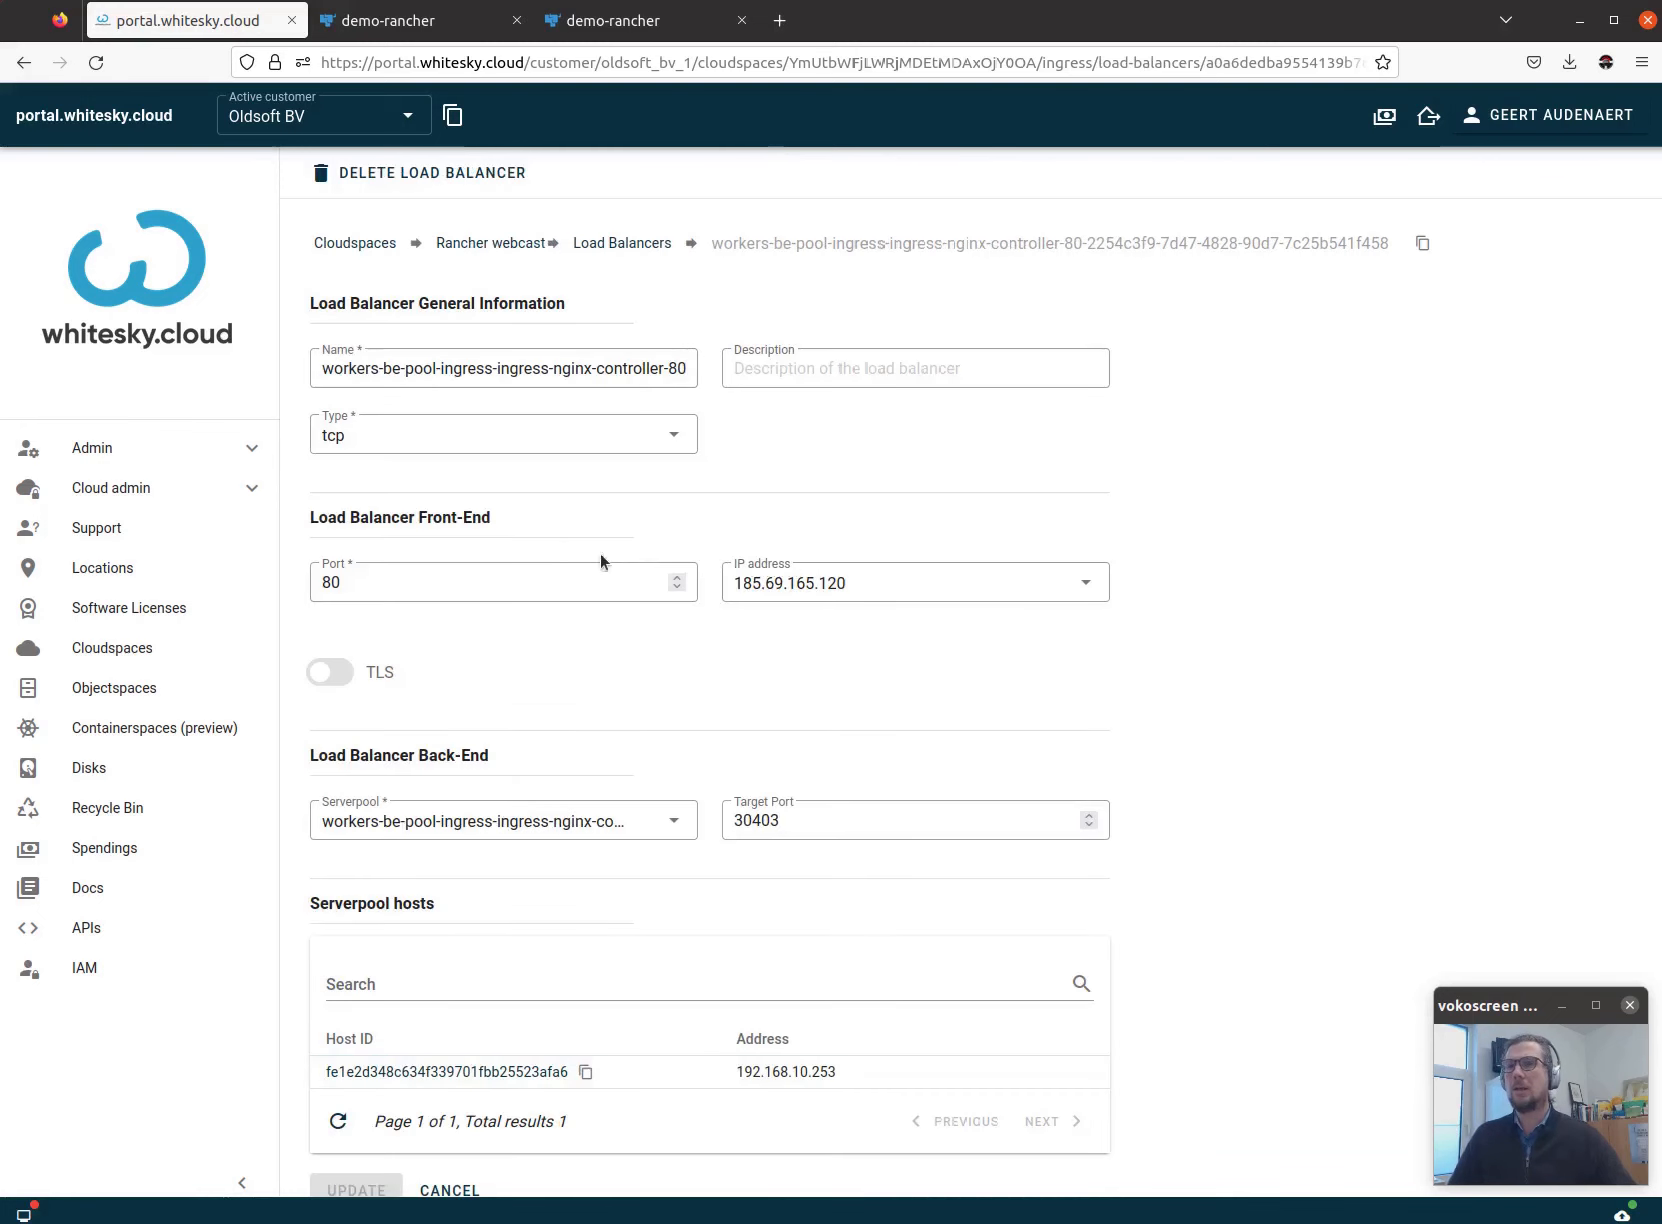
left_click(540, 244)
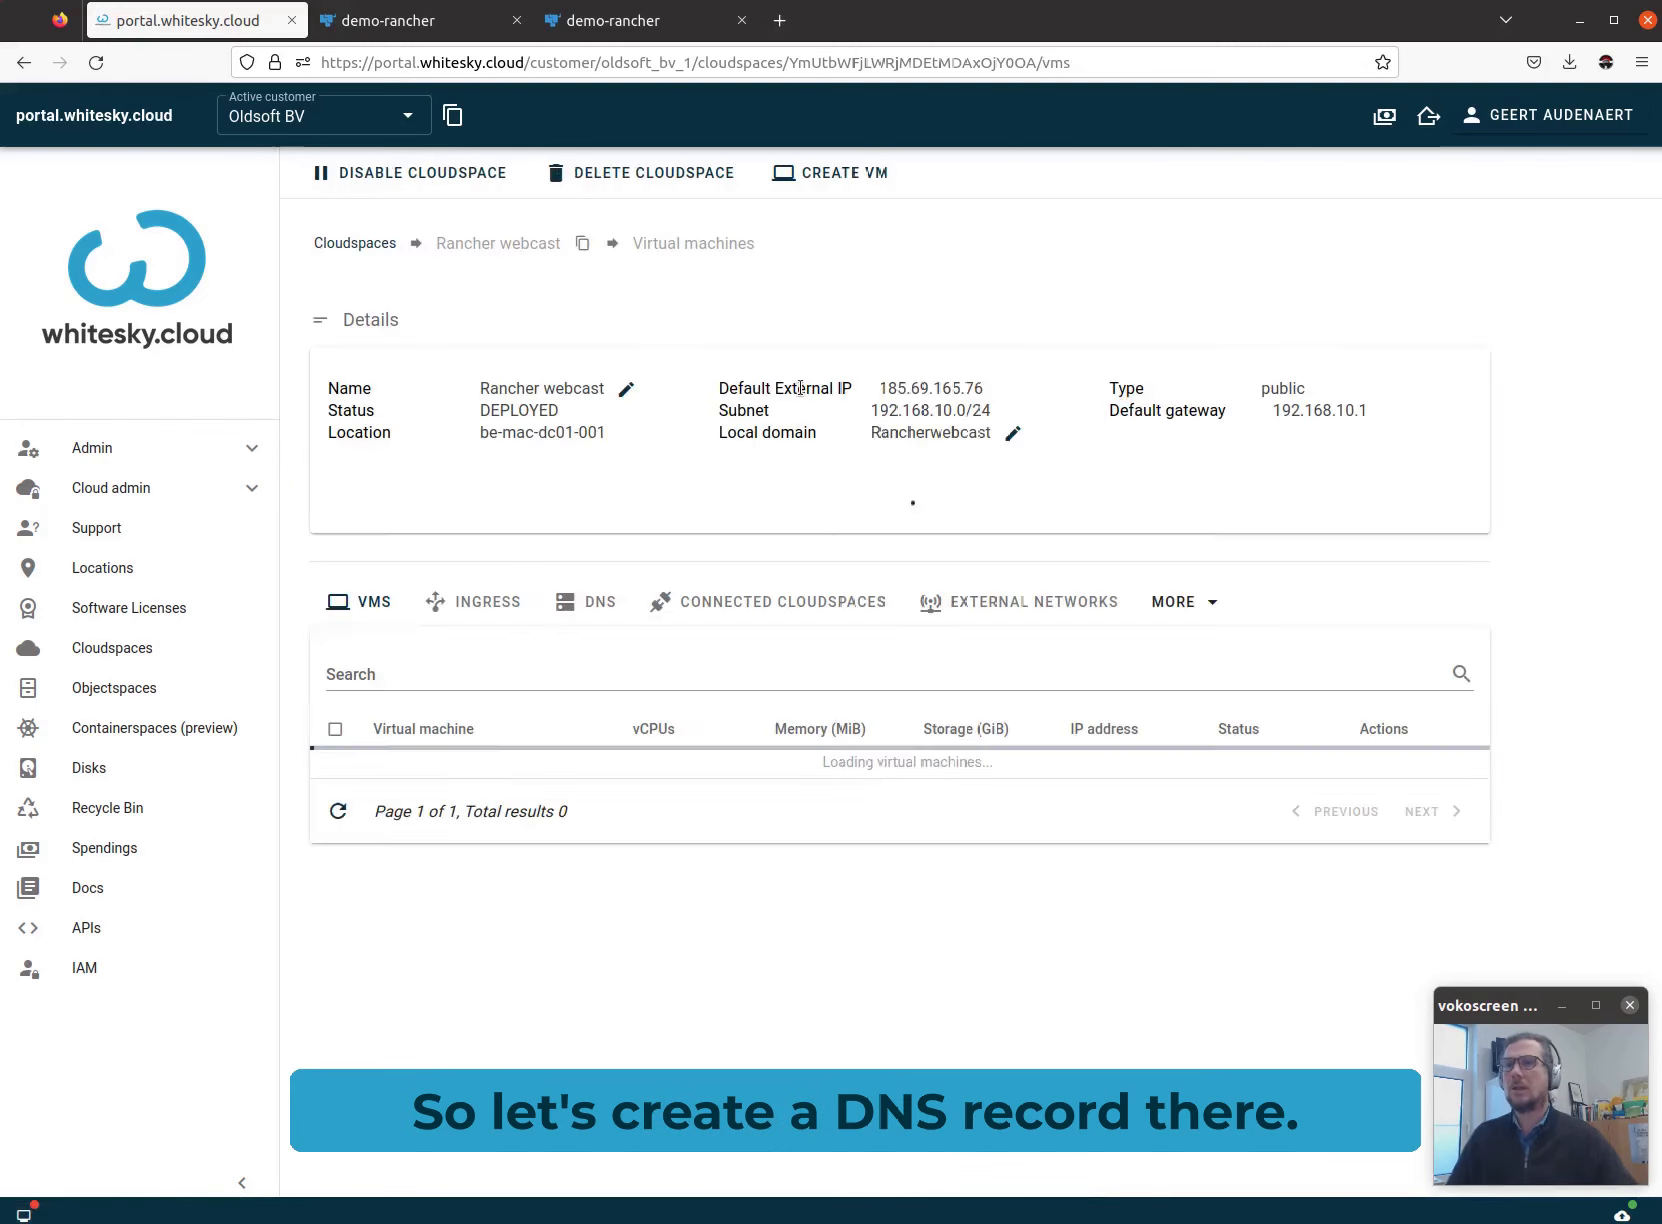
Add an A record to the Rancher webcast cloudspace with subdomain my-new-wp-site and IP address 185.69.165.120.
left_click(600, 591)
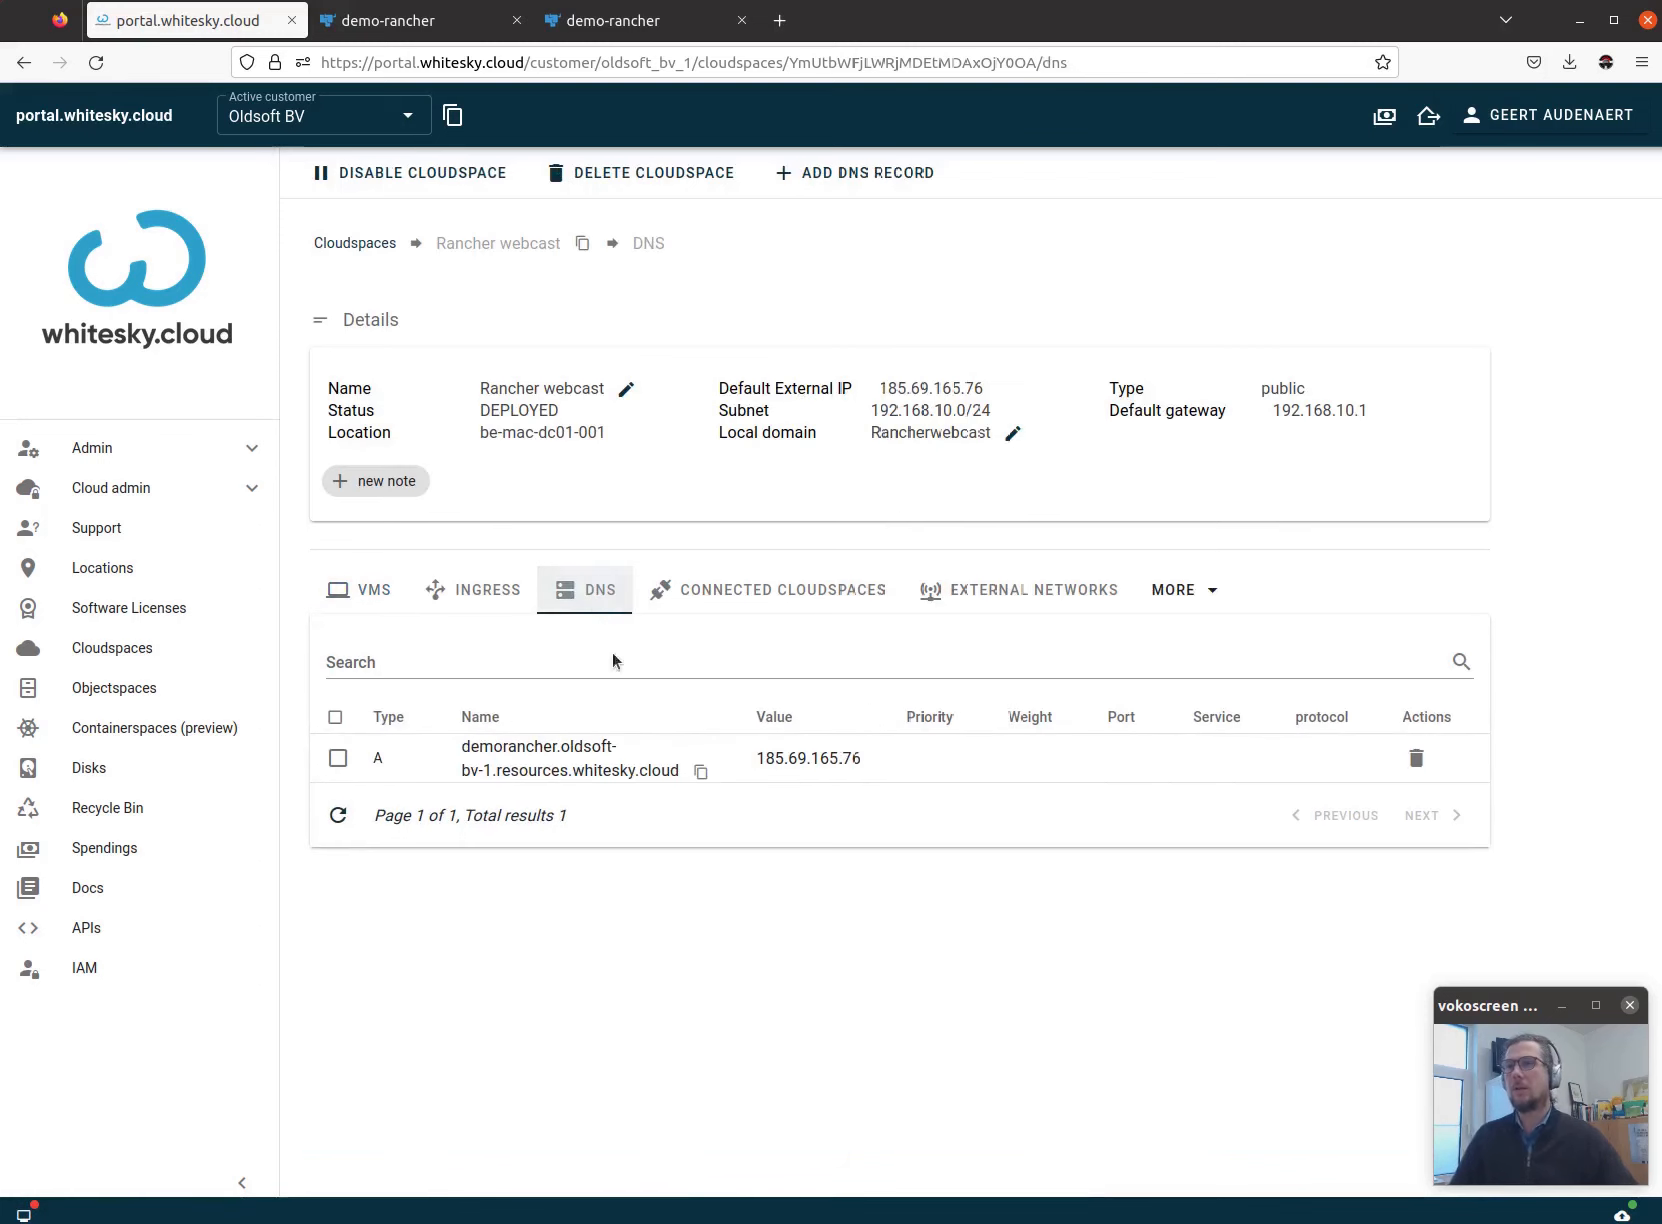
left_click(830, 173)
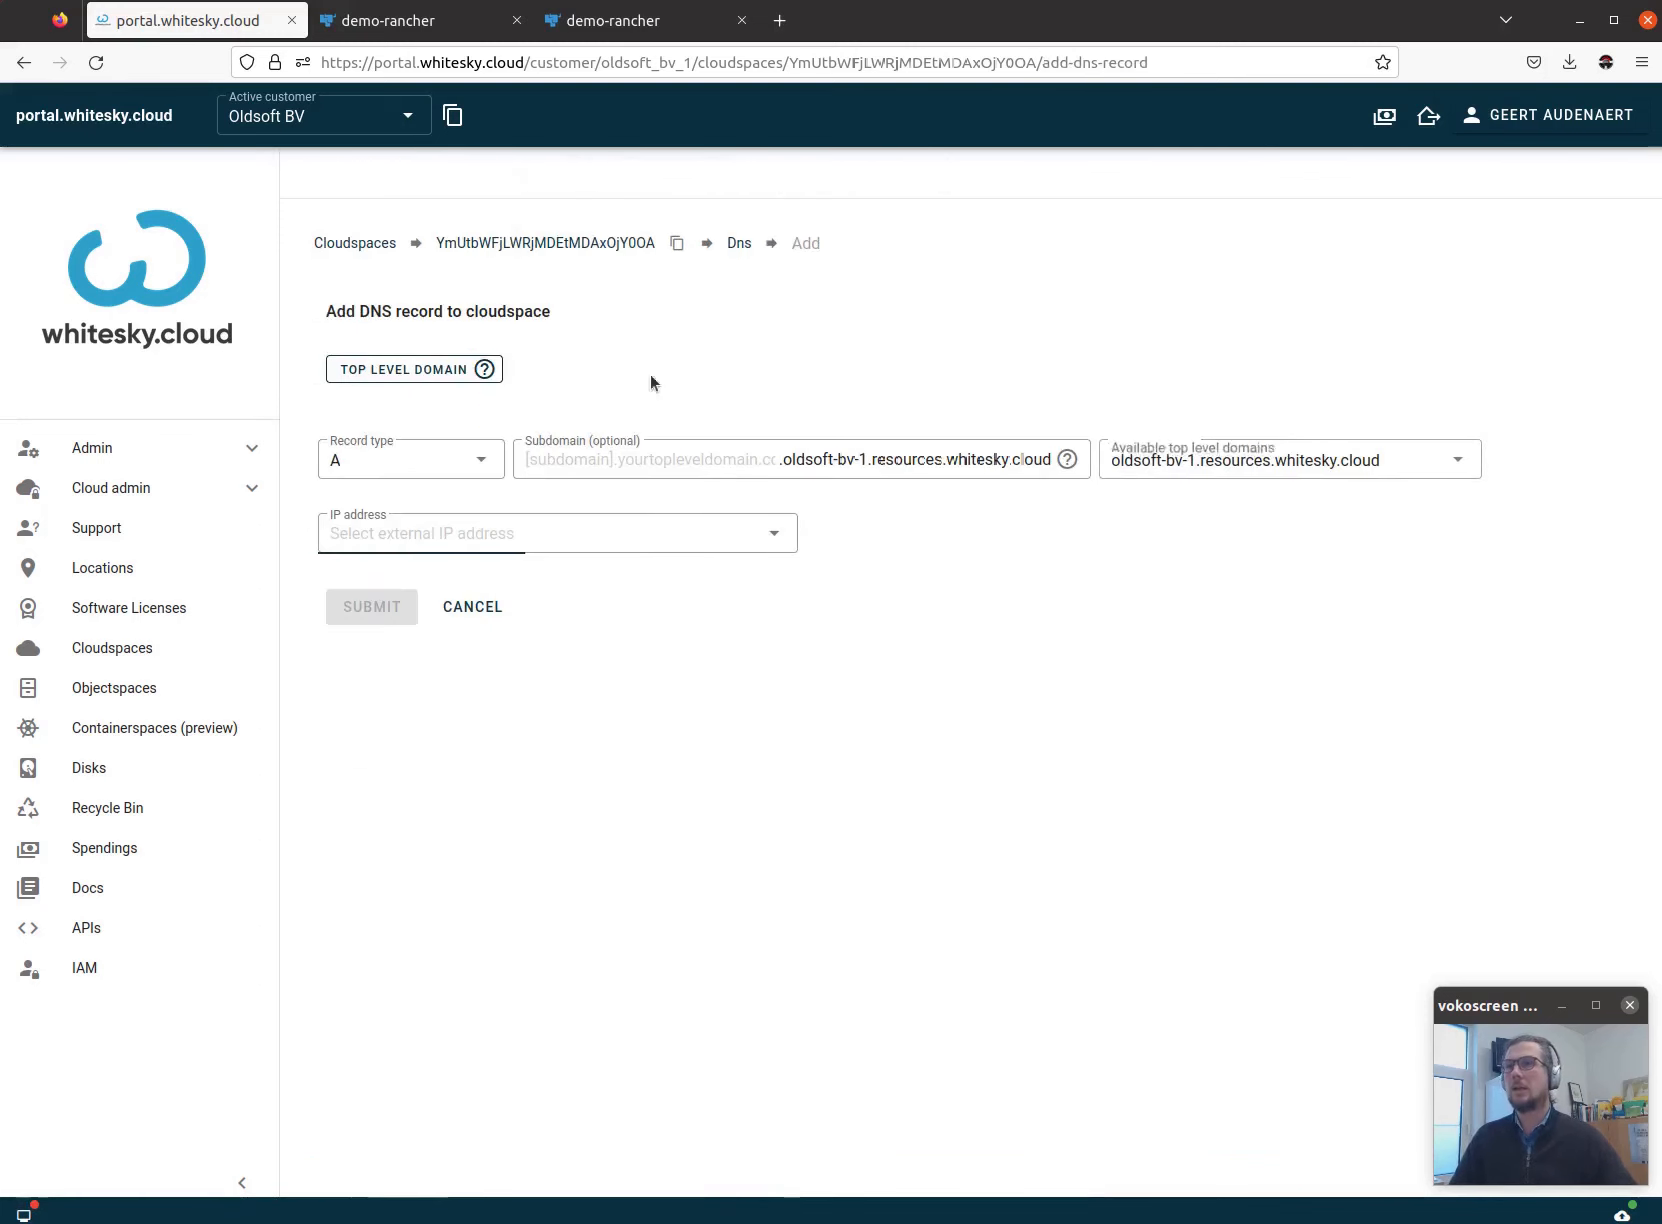
left_click(606, 537)
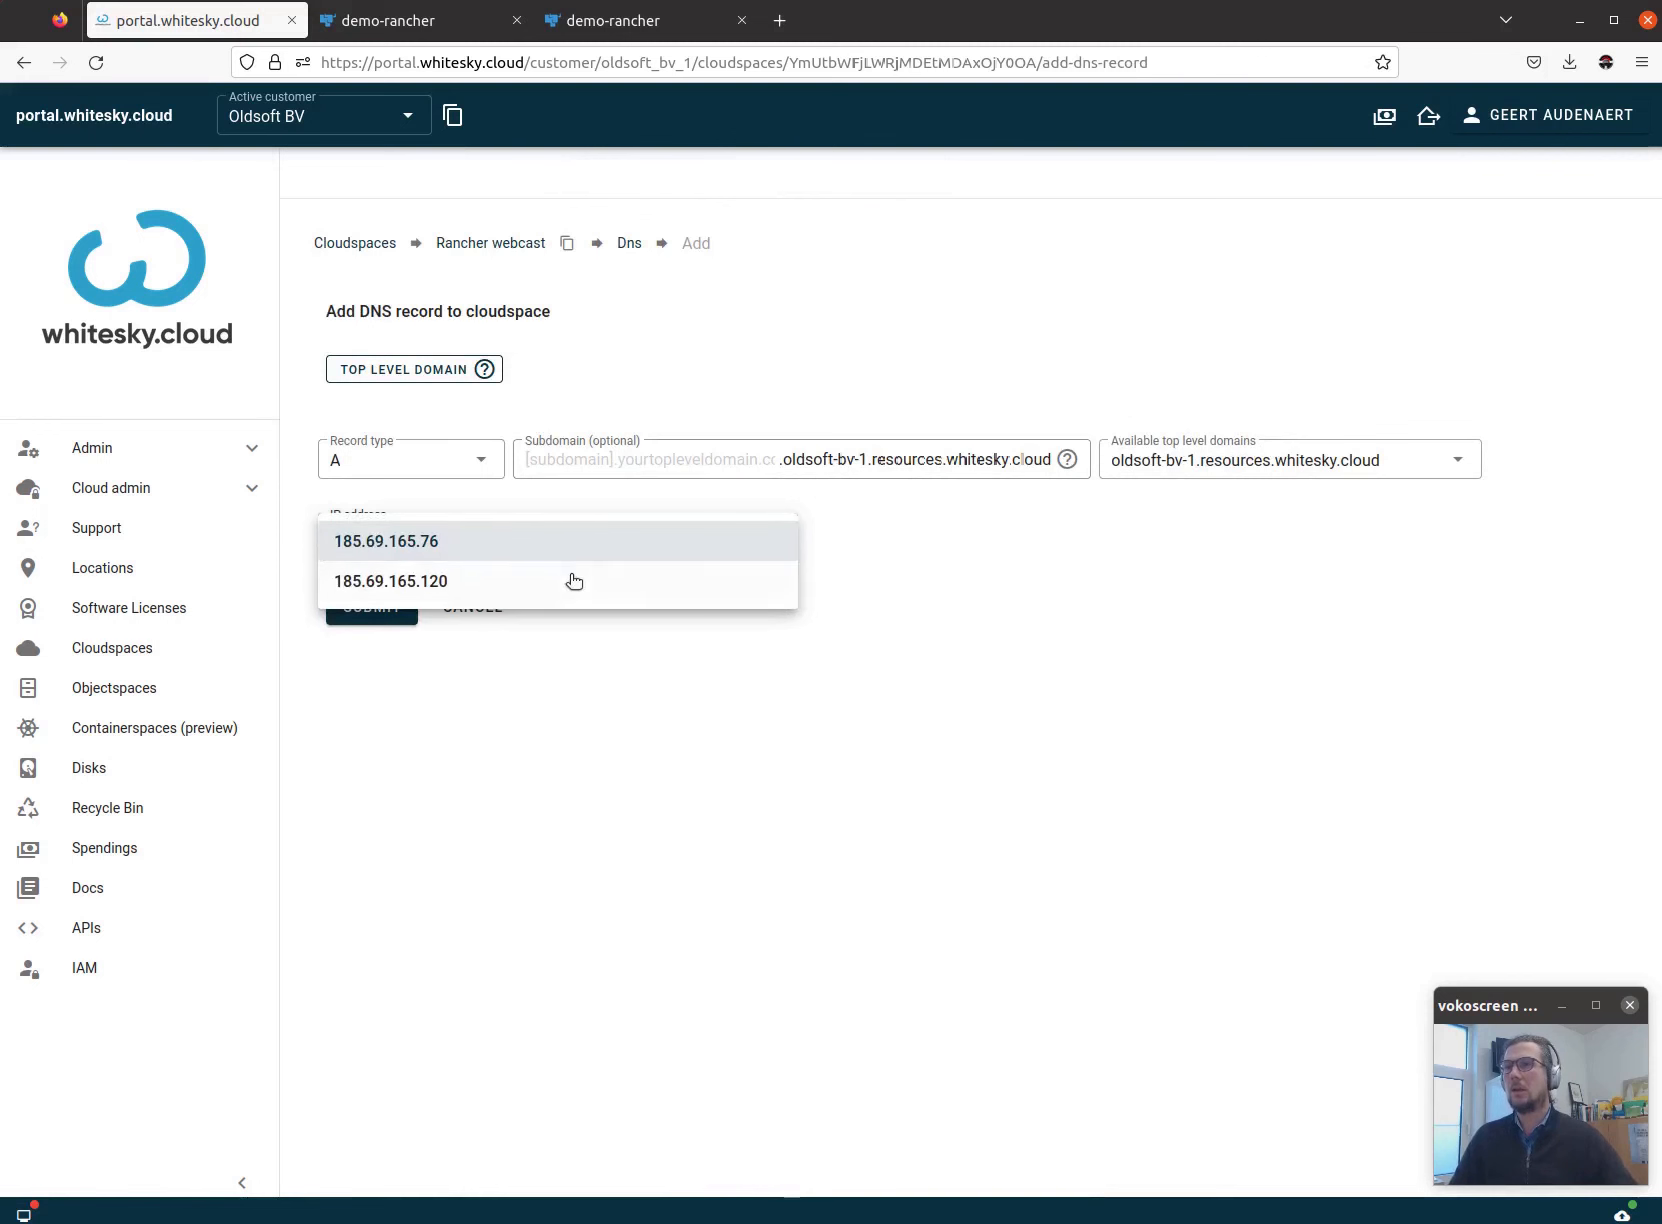
left_click(570, 580)
left_click(656, 461)
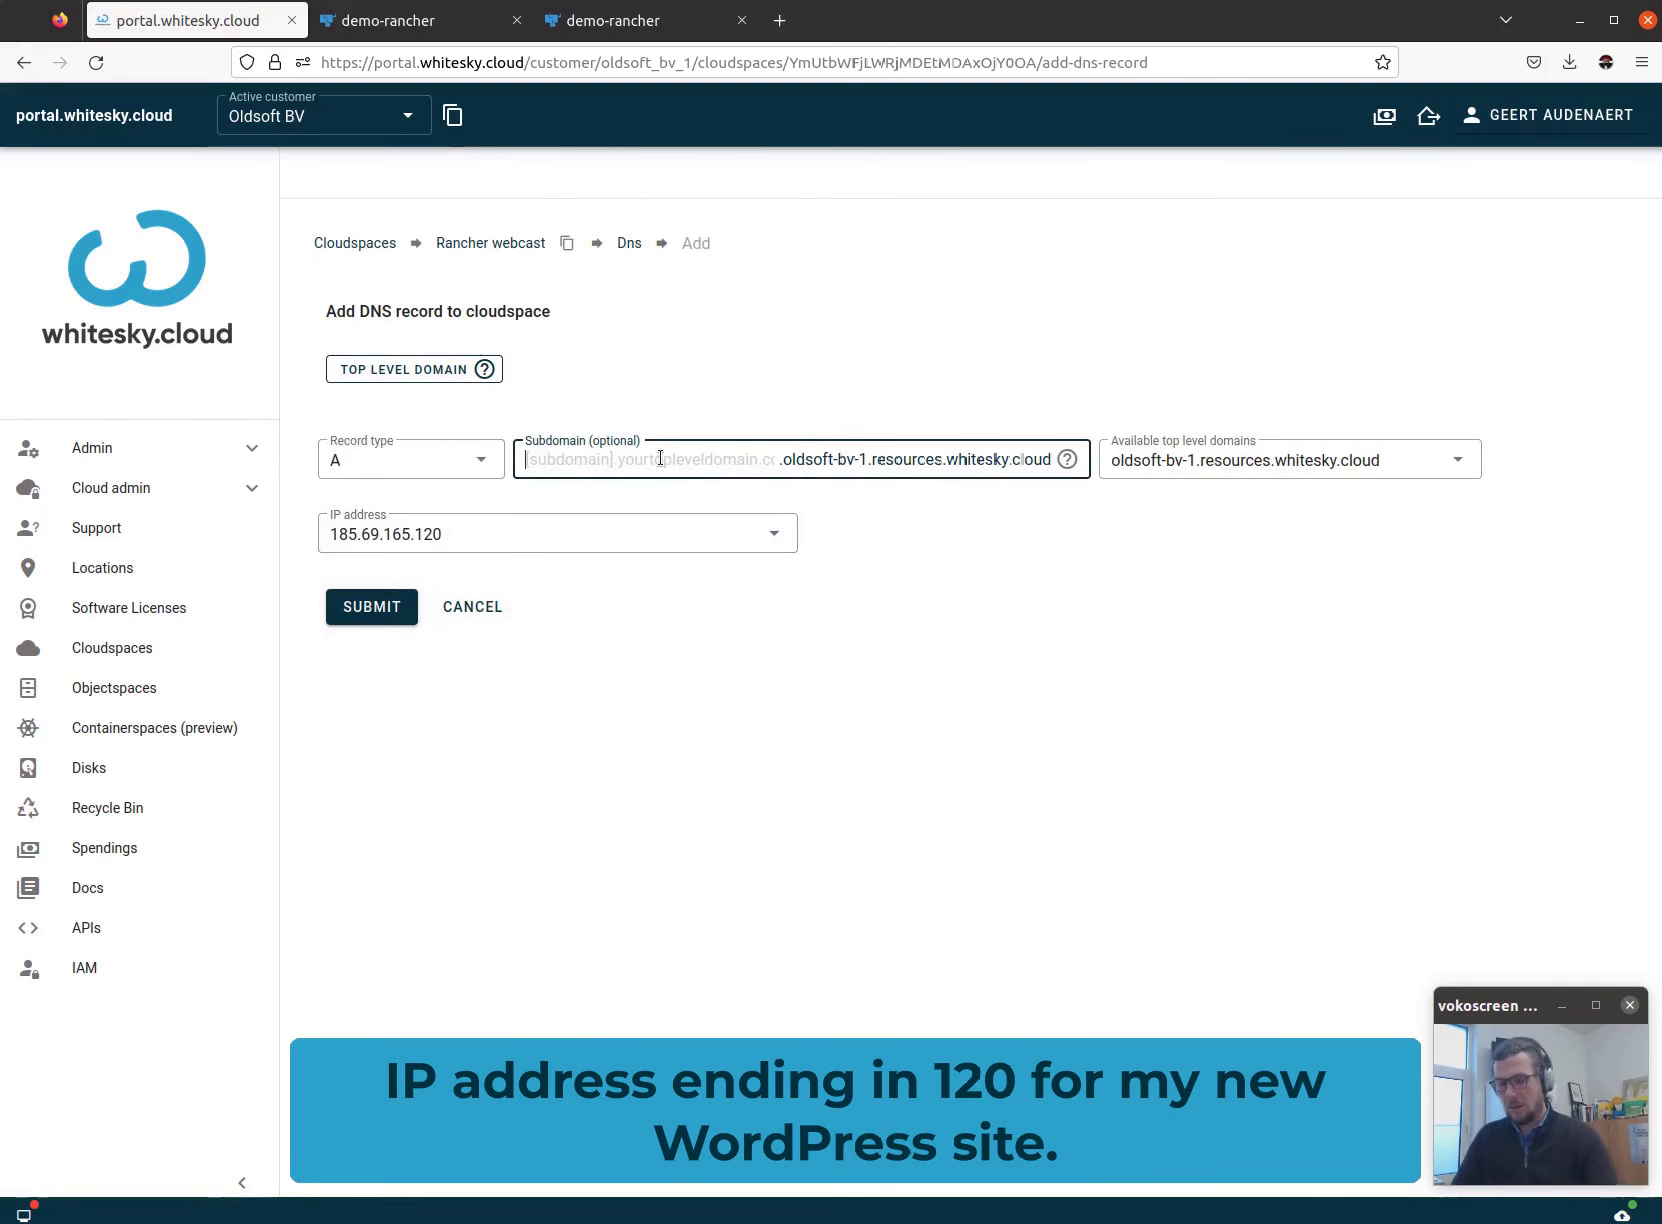
type("my-new")
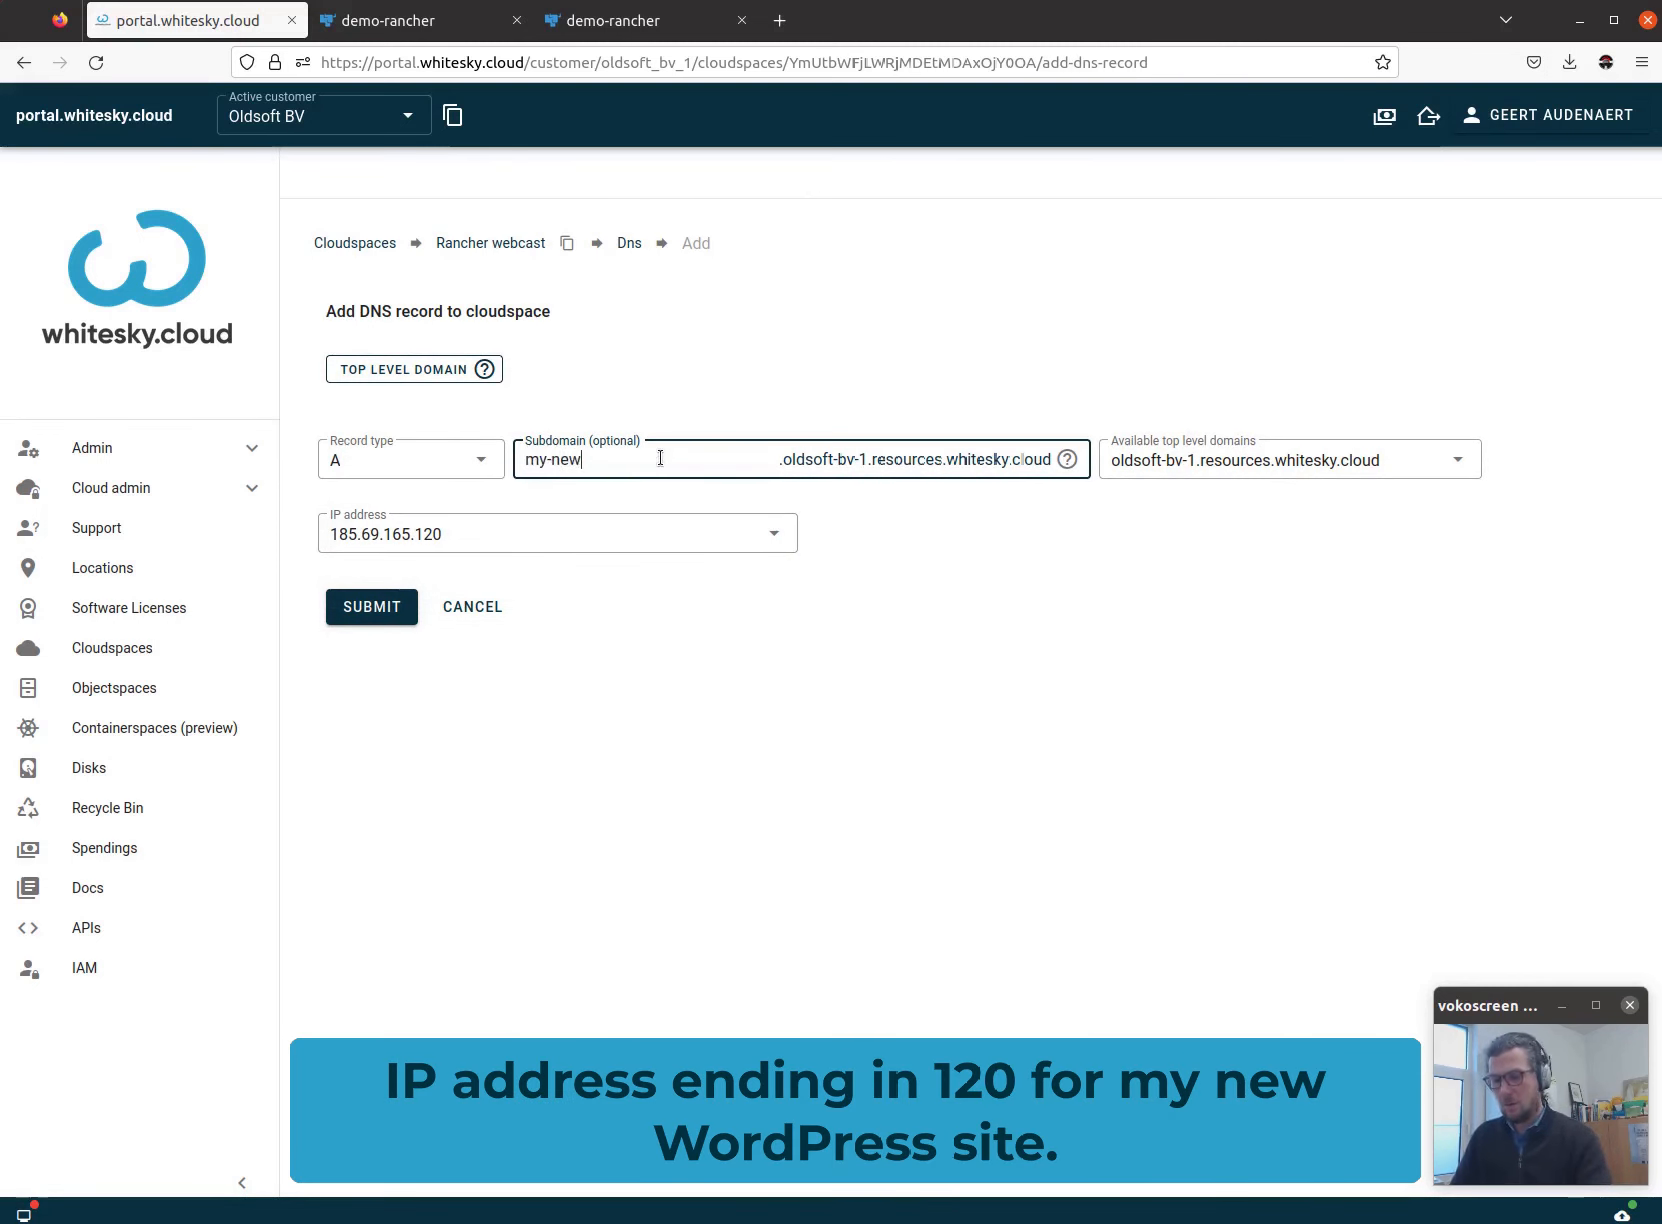
type("-wp-site")
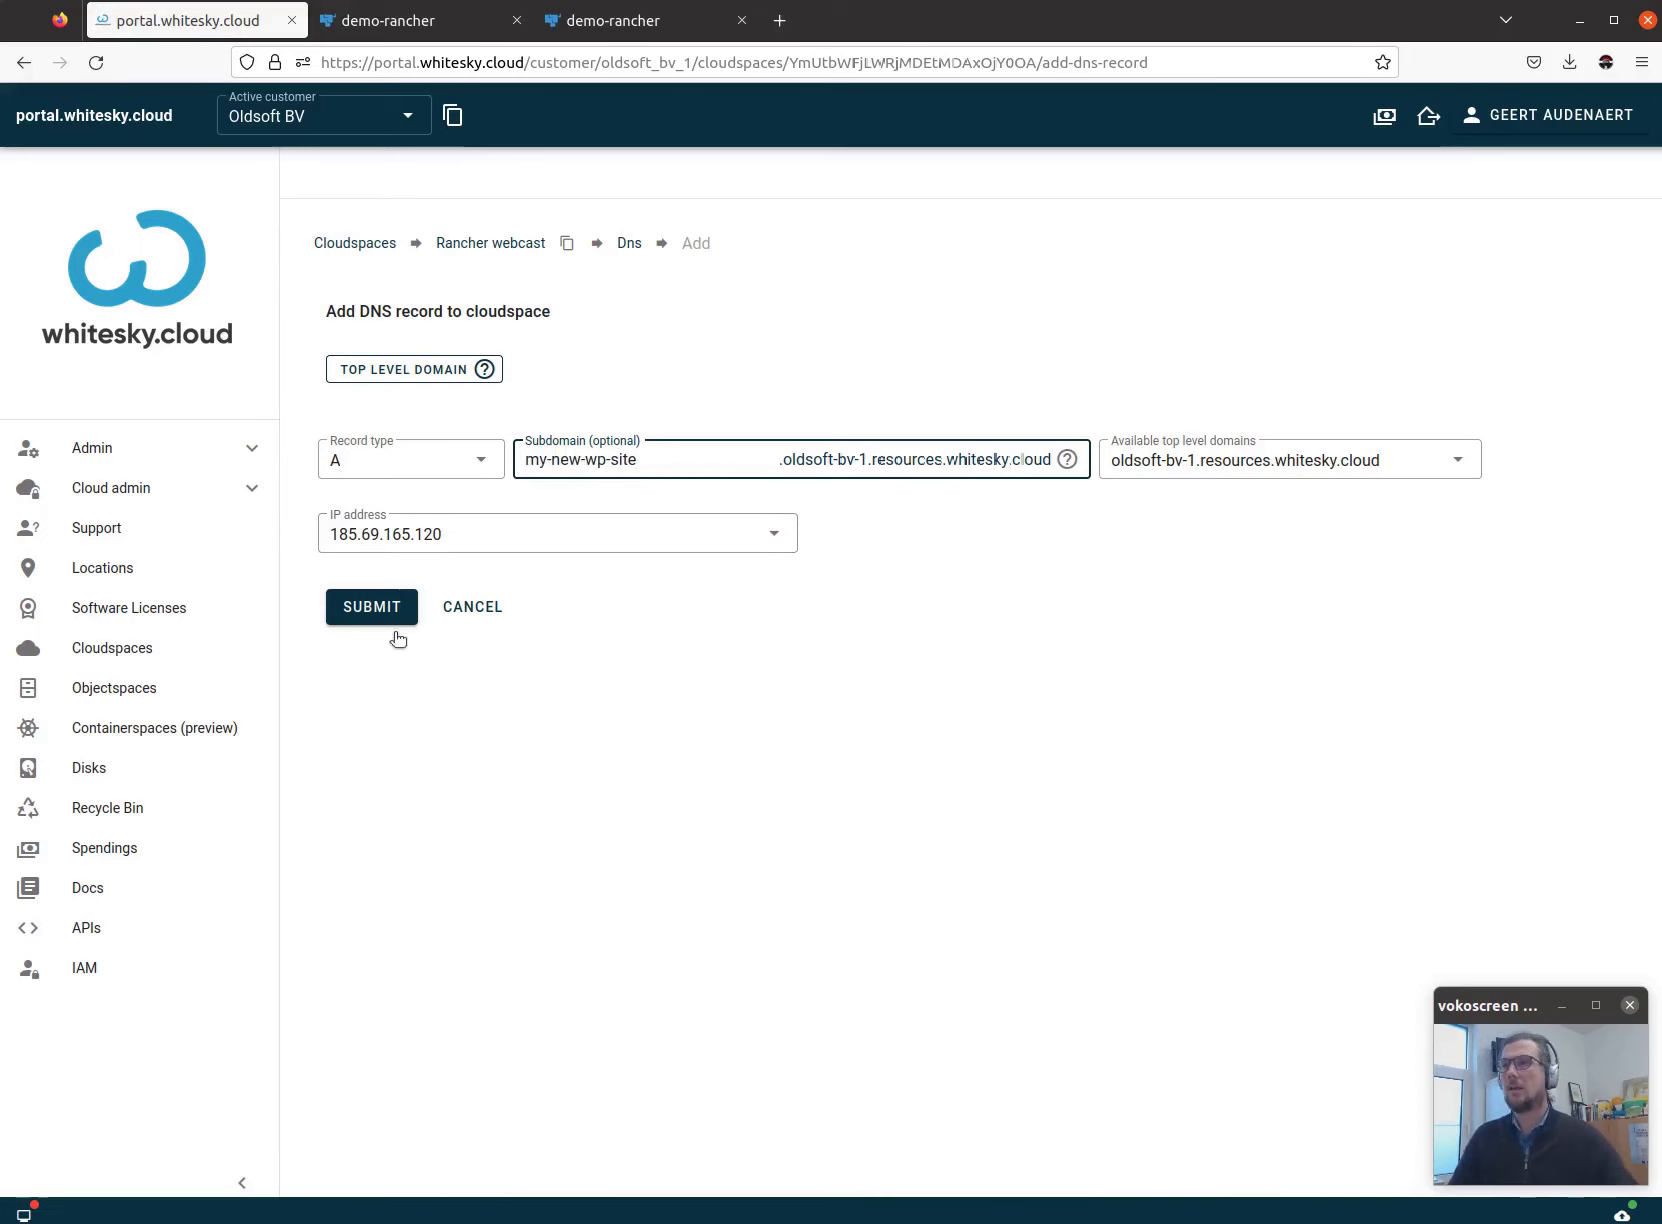
left_click(371, 608)
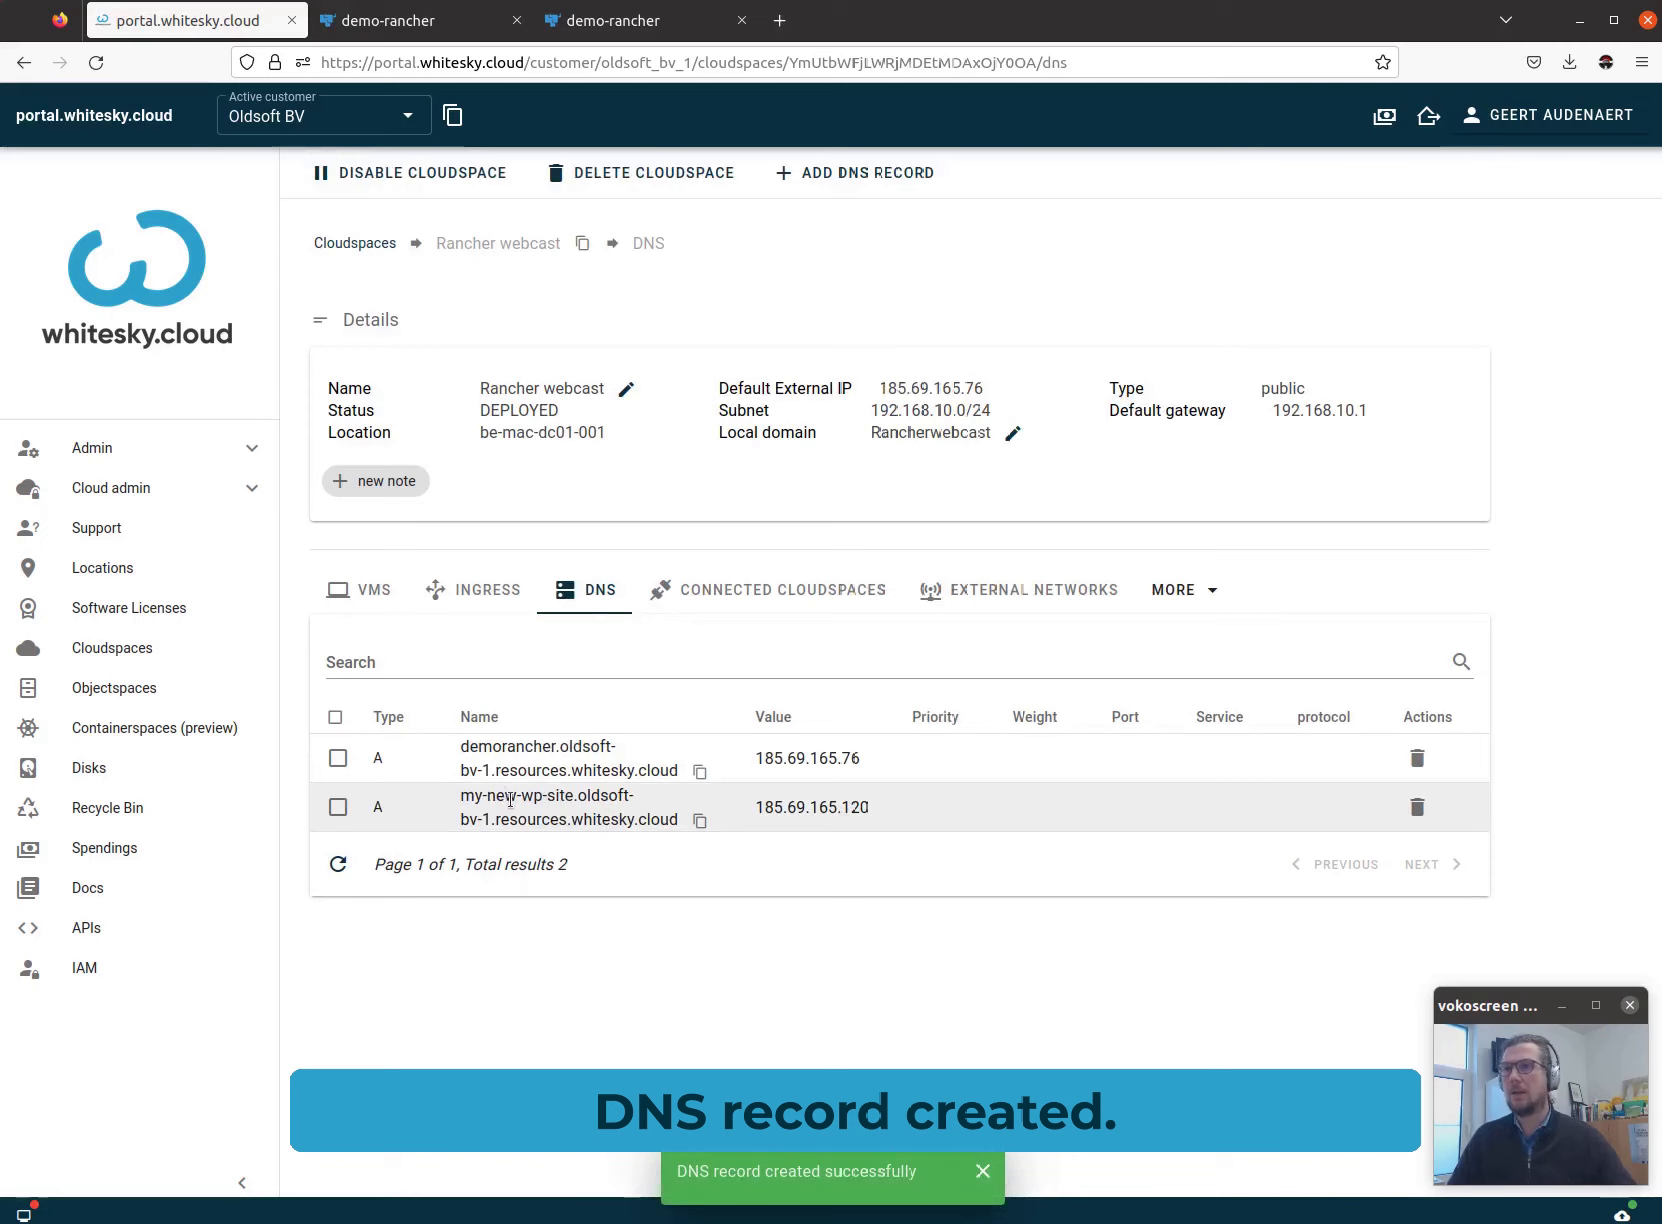
Copy the new DNS record's name and set it as the ingress hostname in the WordPress chart's YAML: my-new-wp-site.oldsoft-bv-1.resources.whitesky.cloud.
left_click(703, 821)
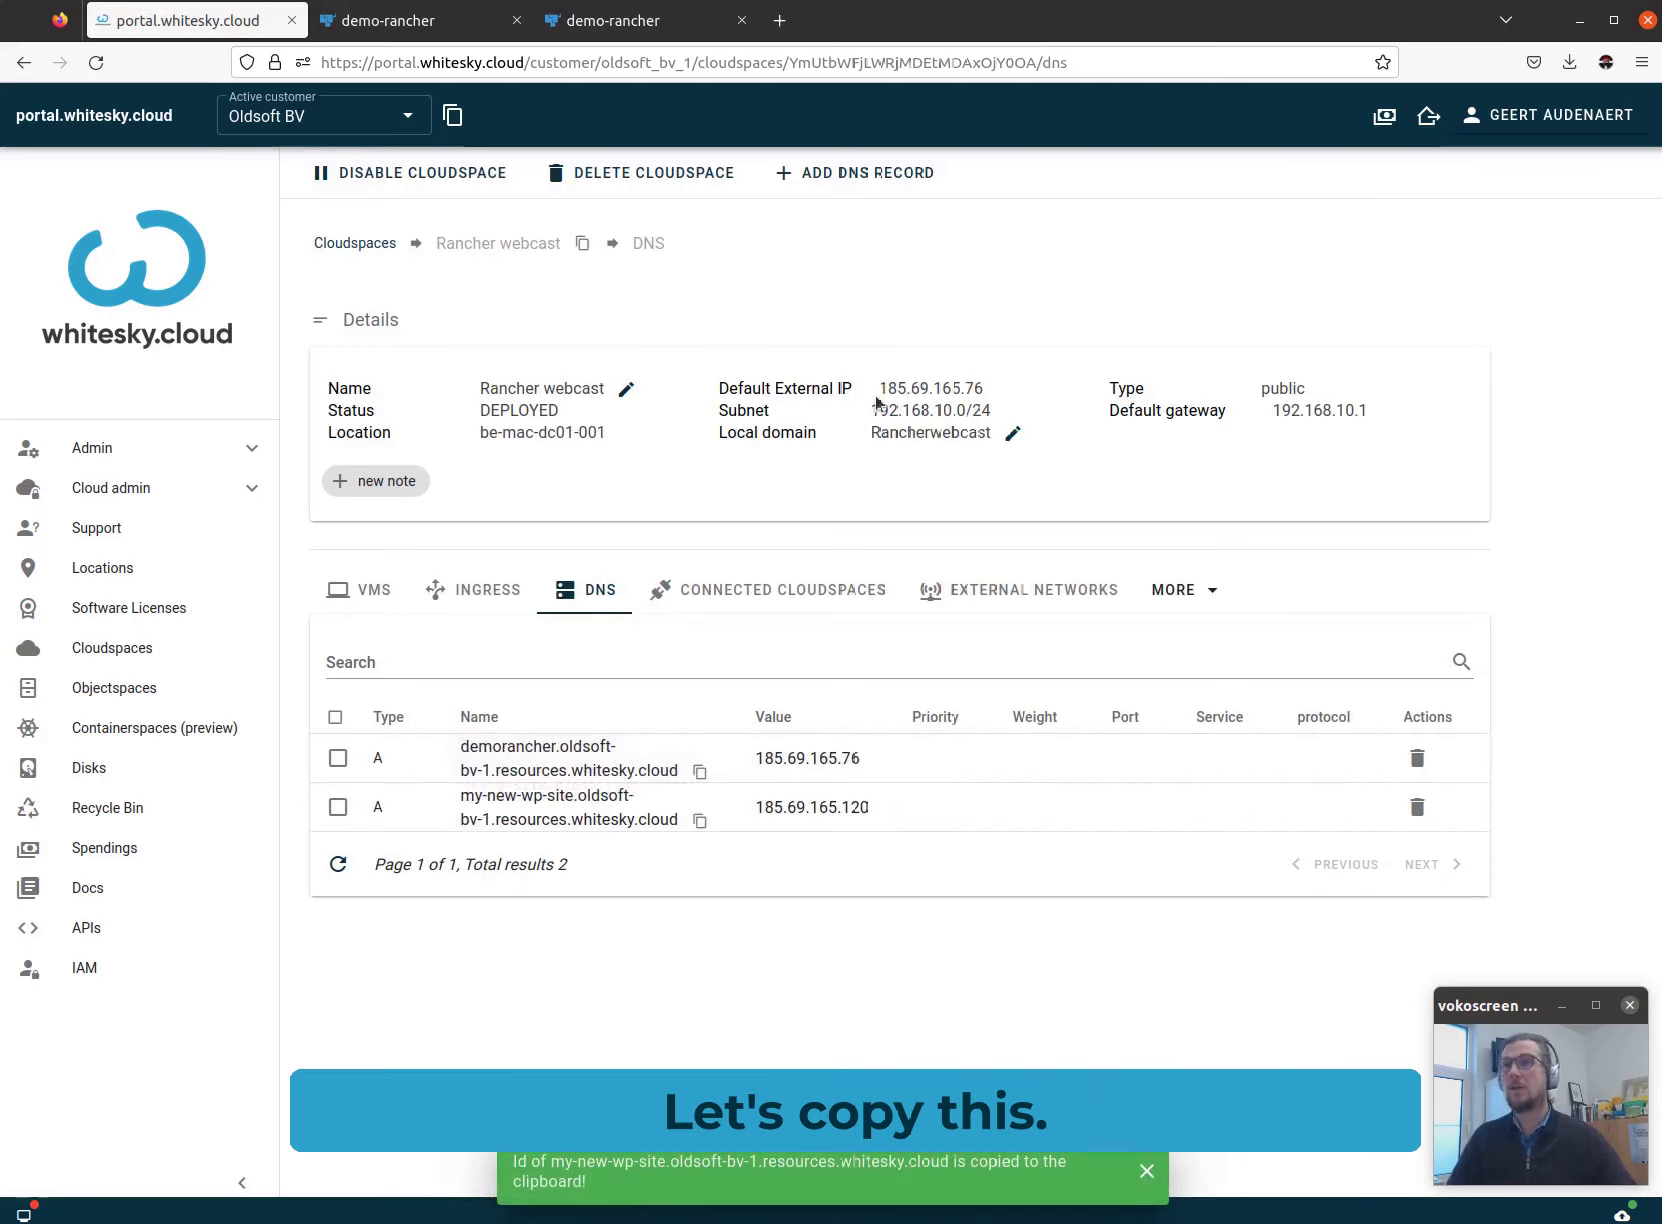
left_click(412, 22)
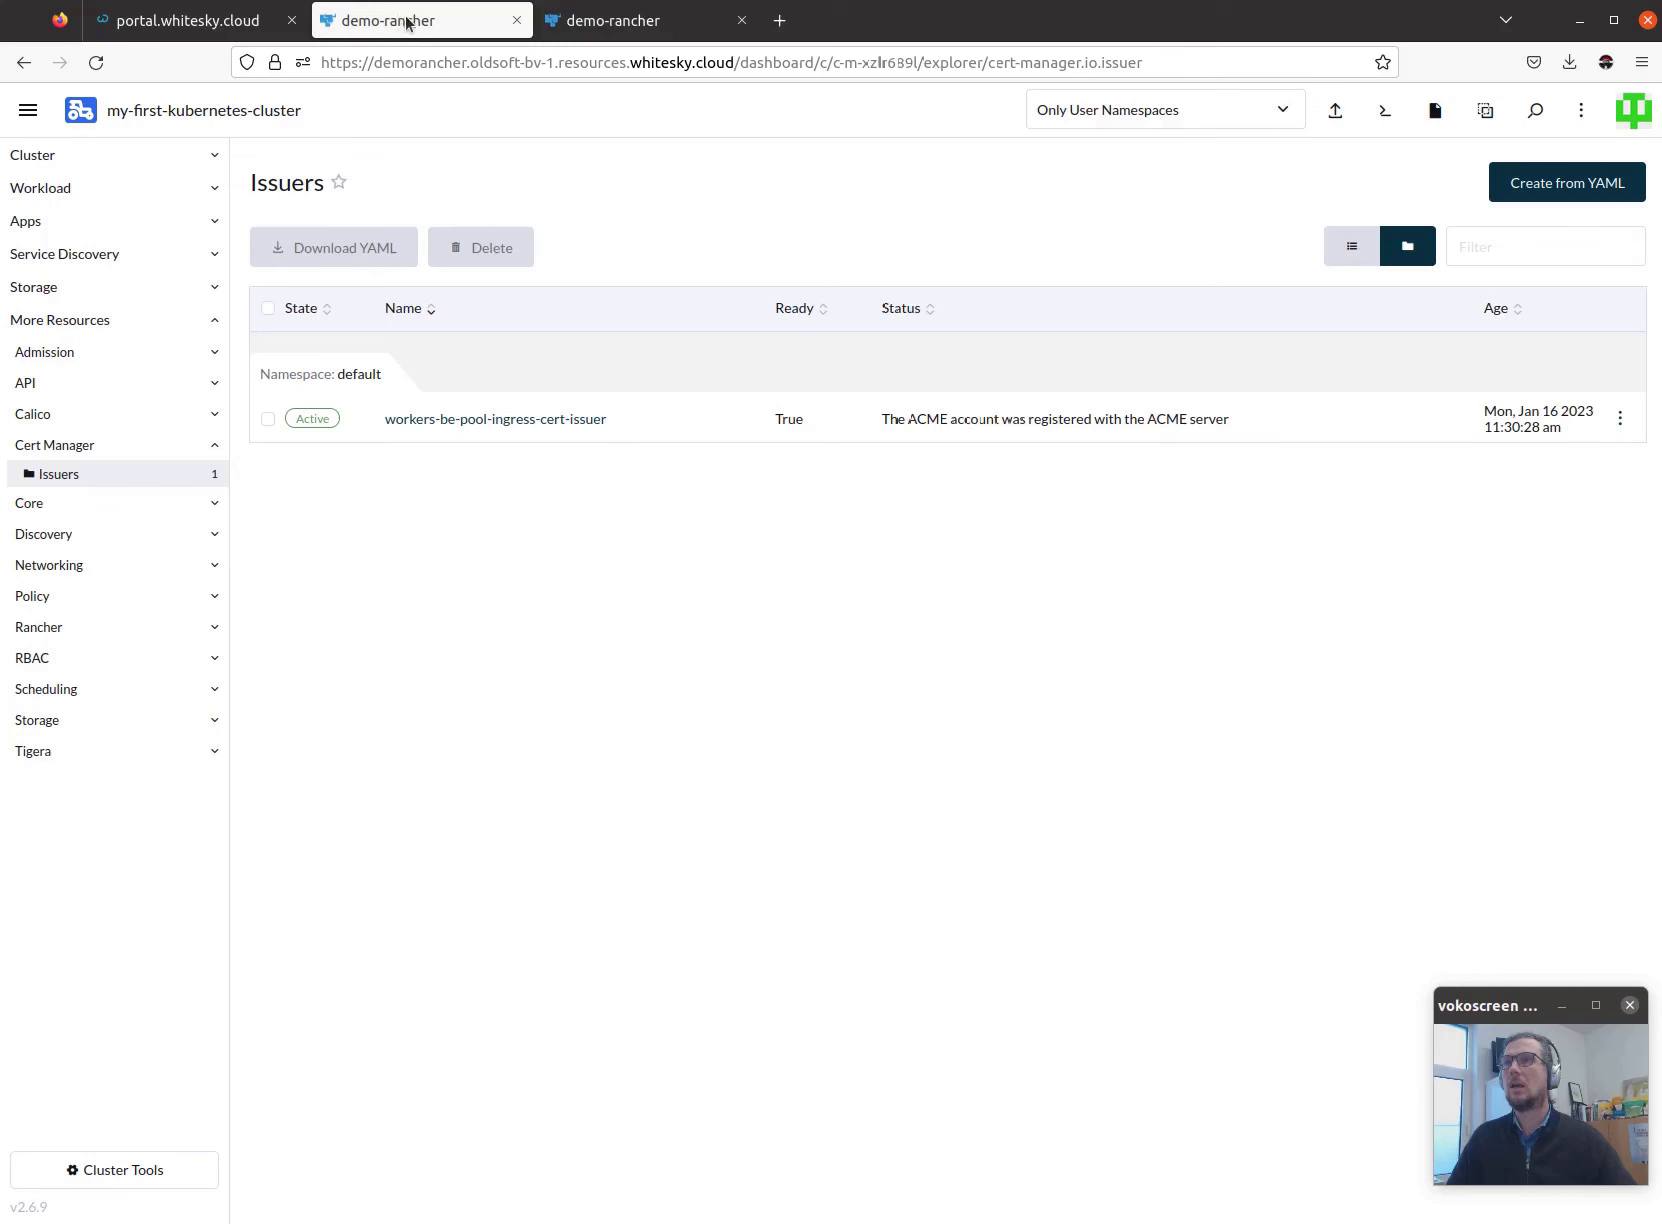
left_click(612, 24)
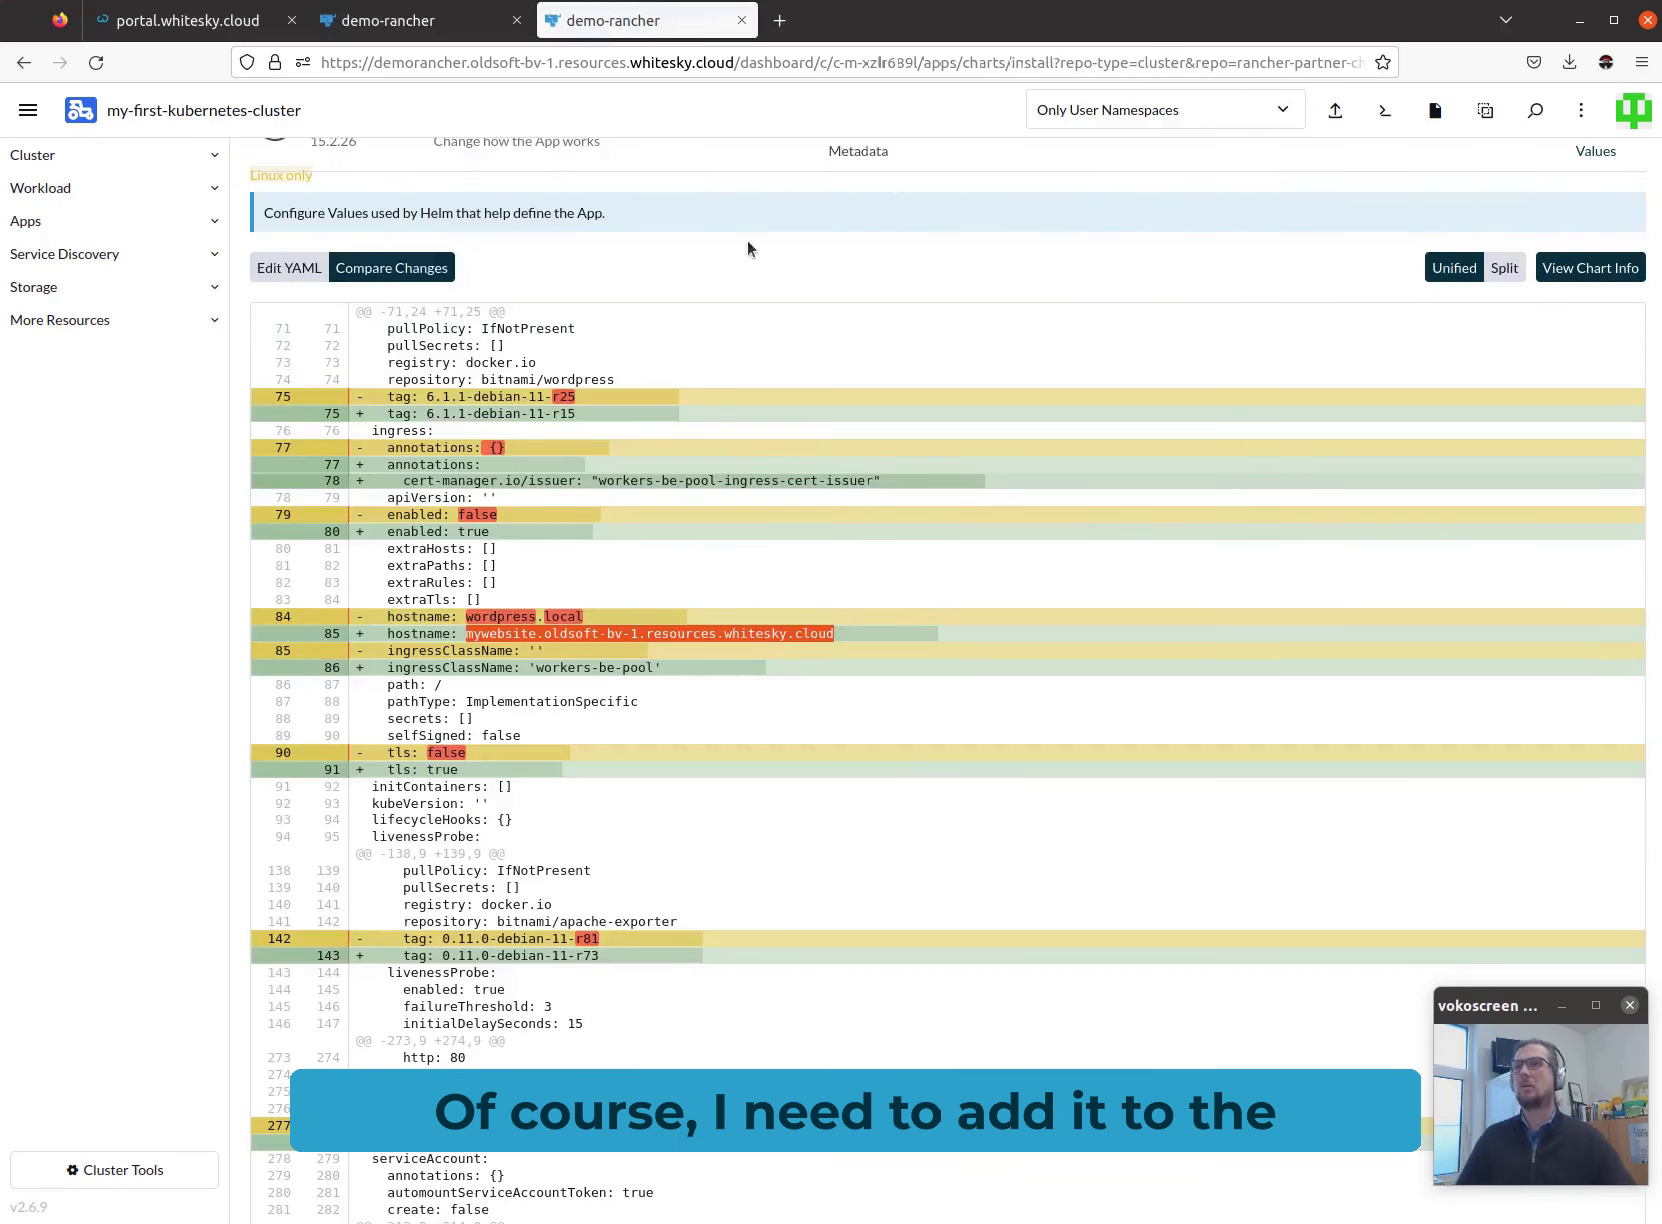
left_click(281, 270)
scroll(625, 611, "down", 10)
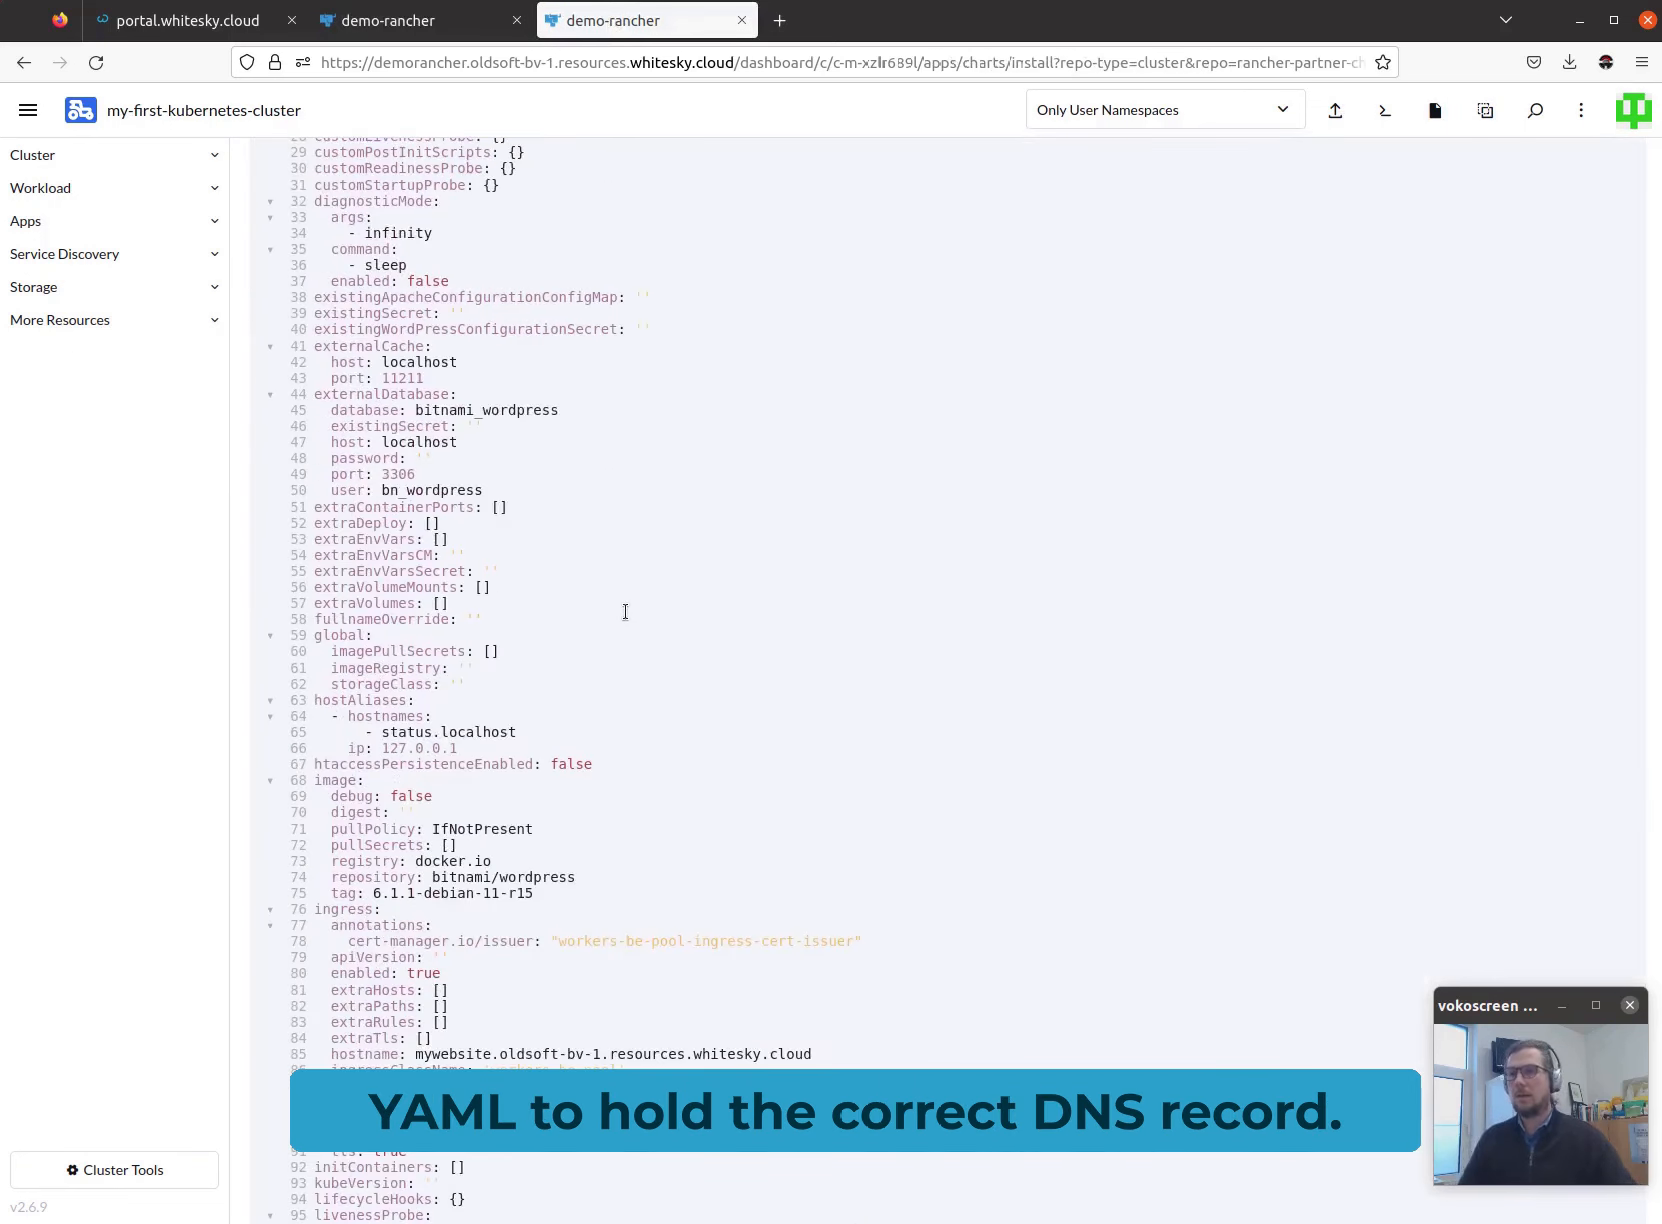
scroll(625, 611, "down", 2)
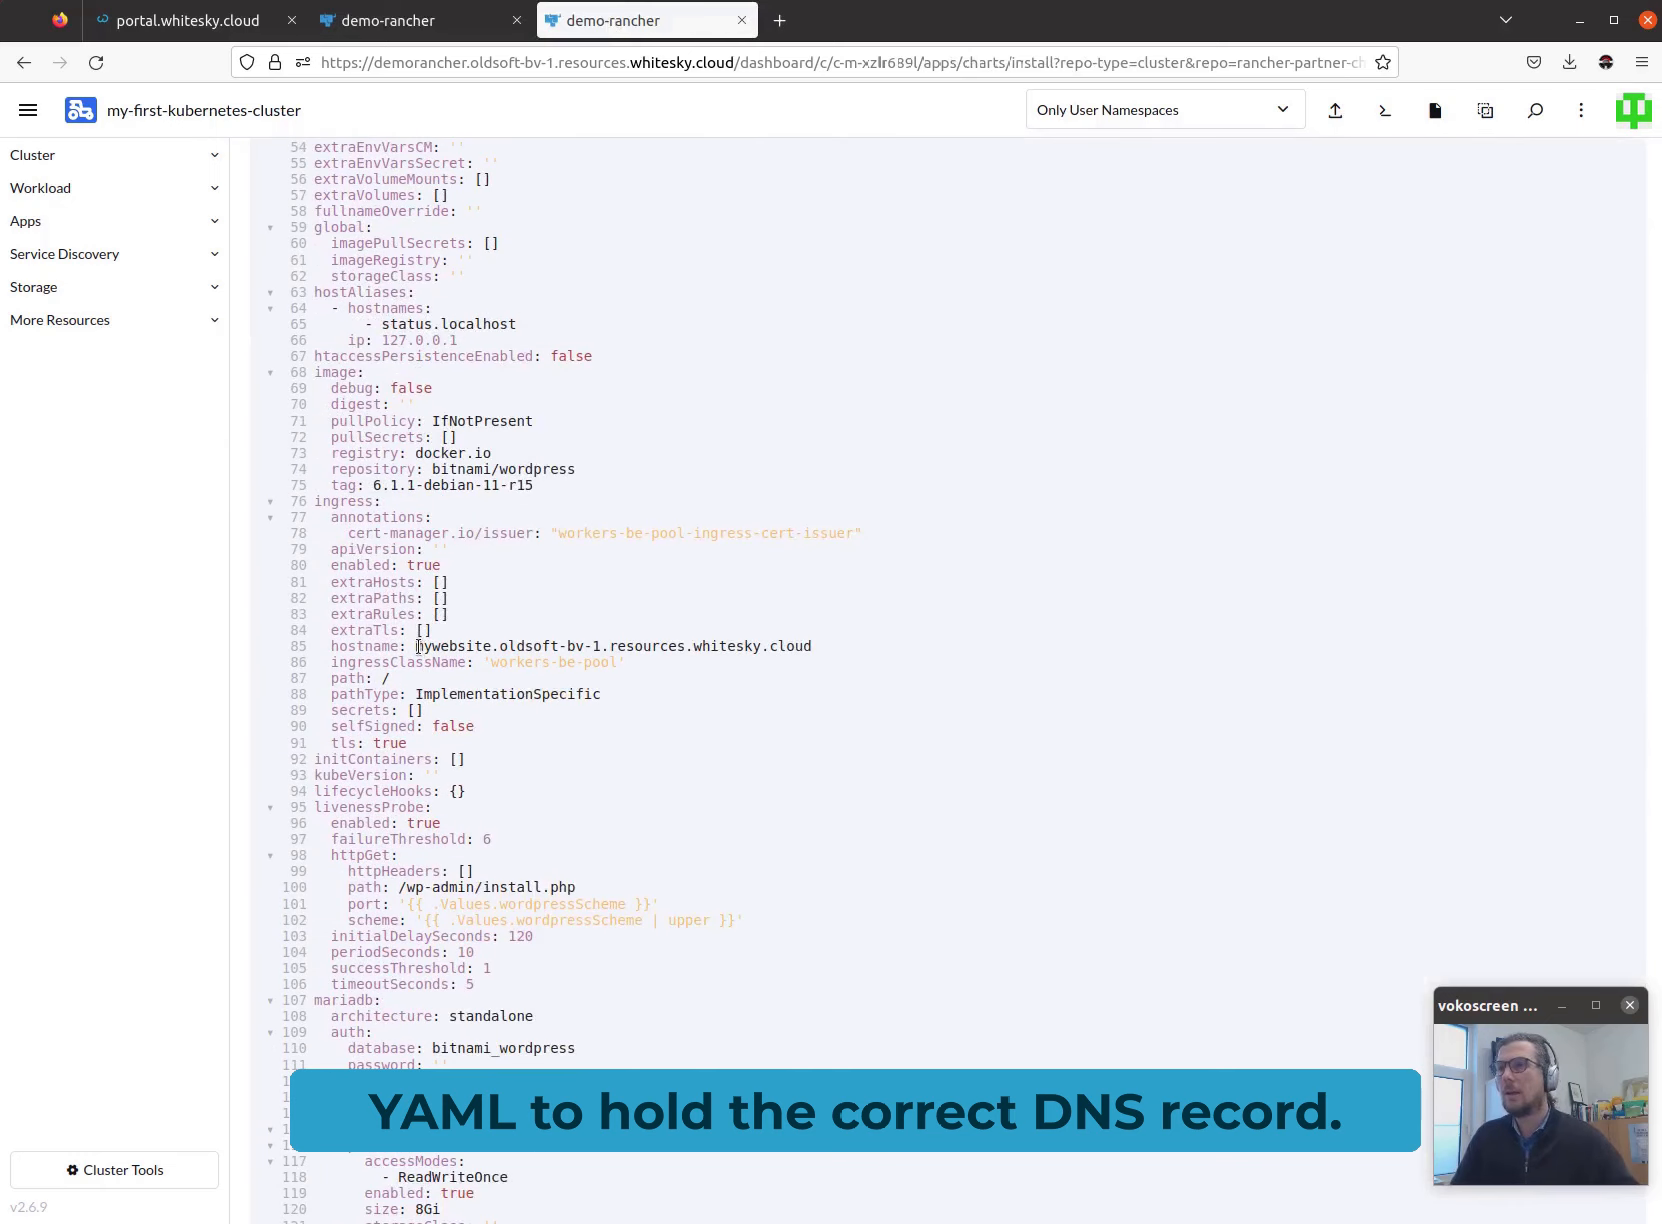
left_click_drag(417, 646, 814, 640)
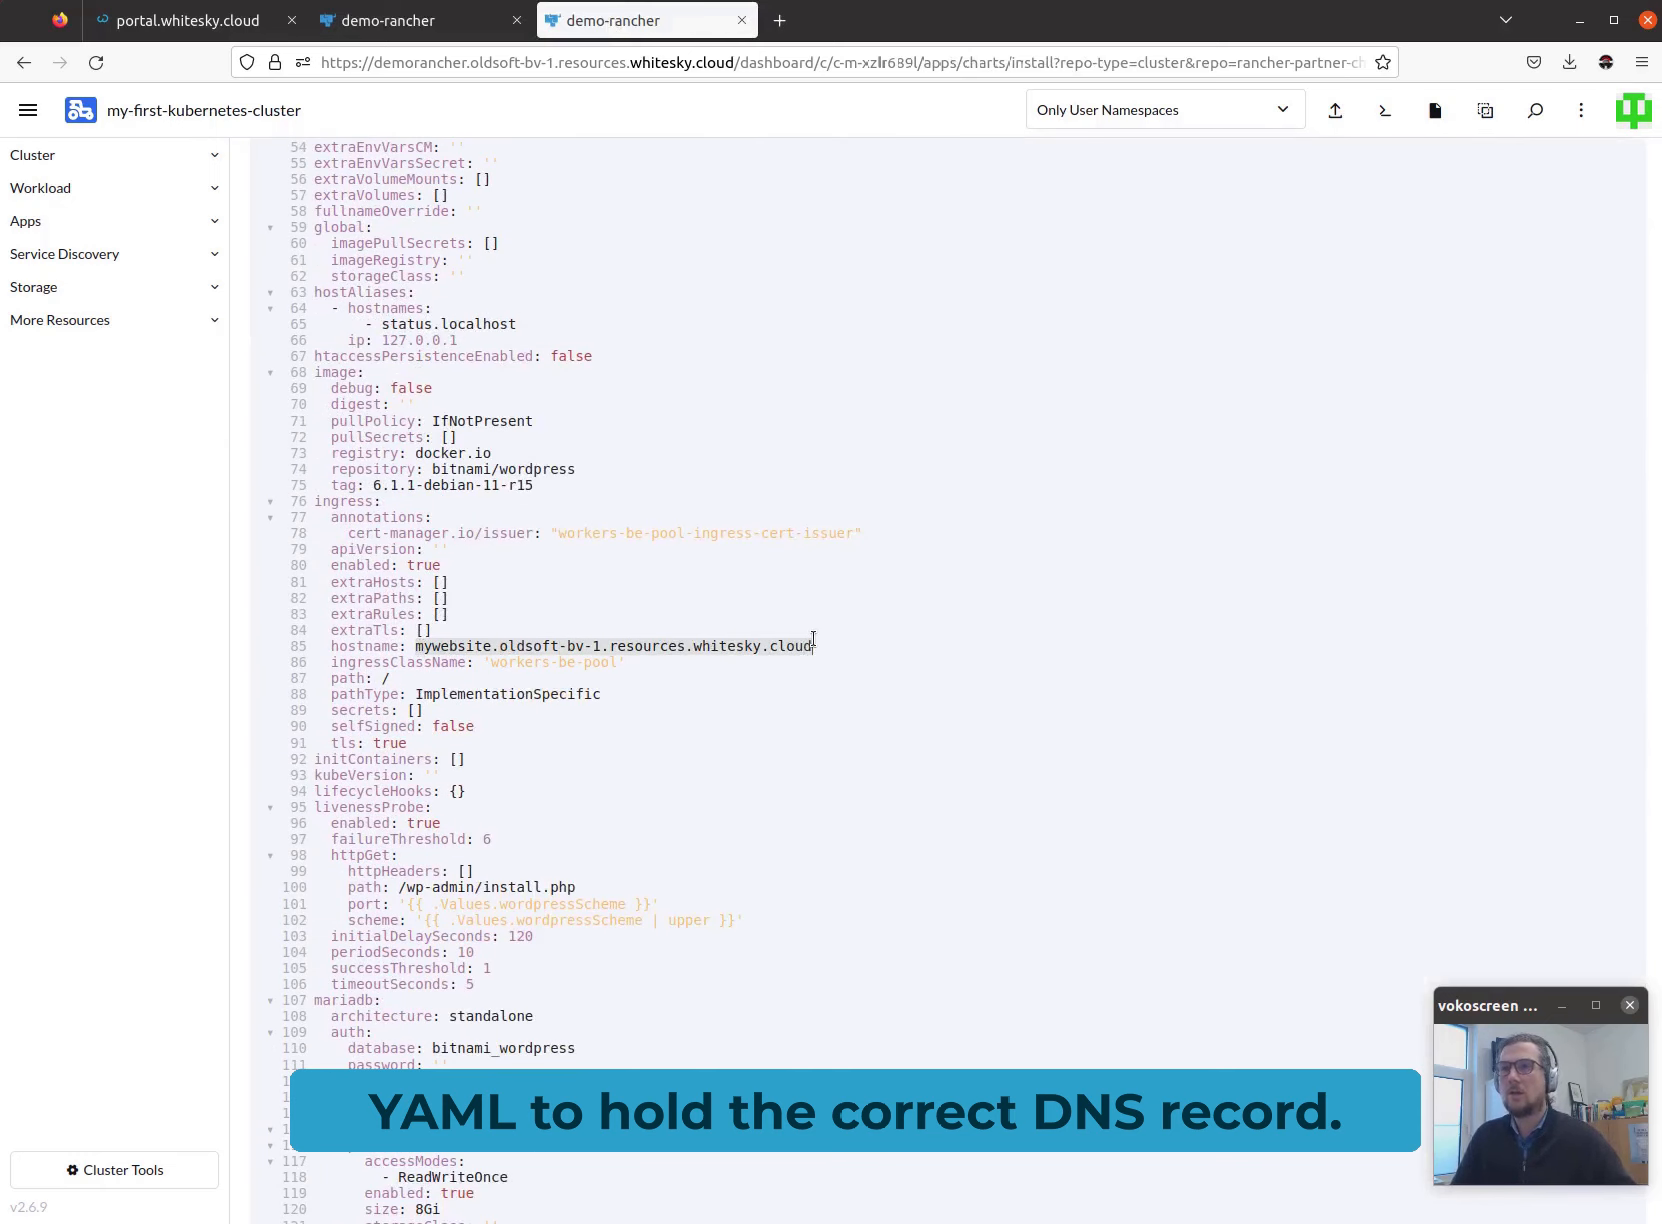
key("ctrl+v")
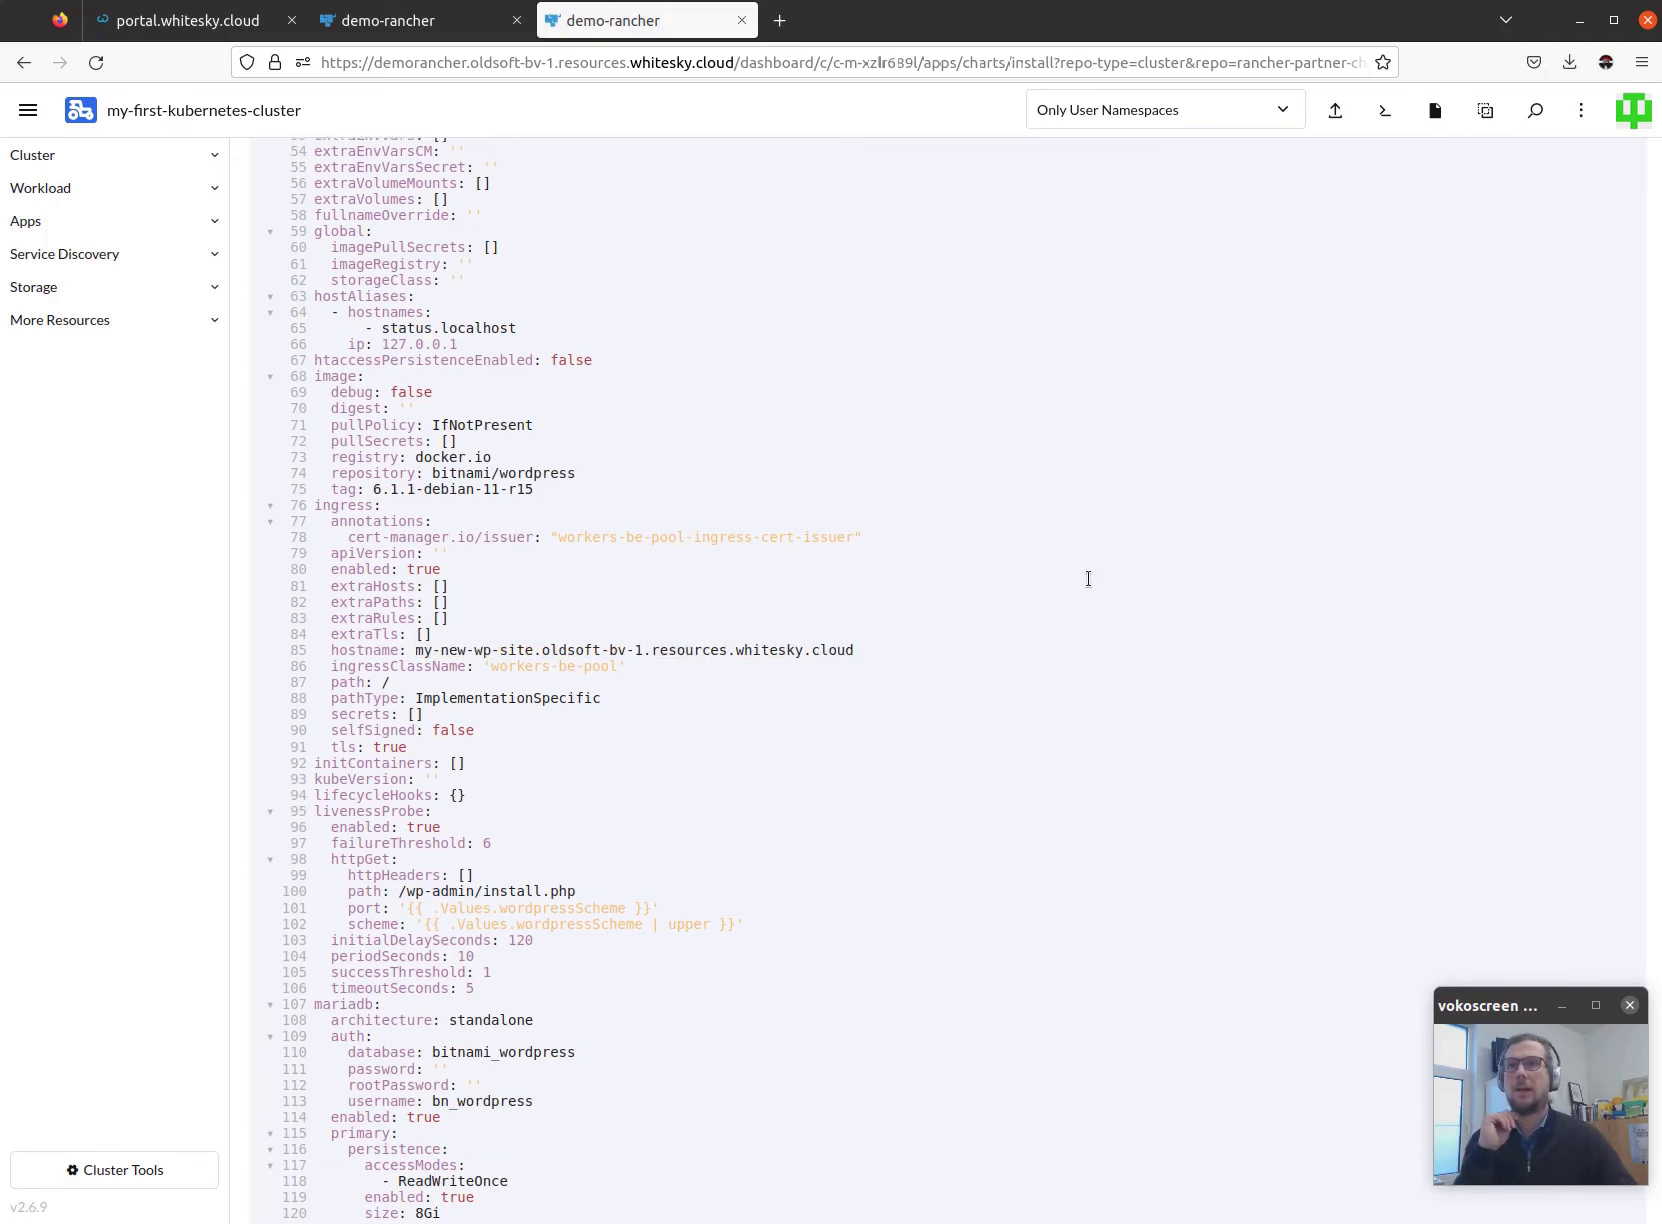
Compare the changed WordPress values and check the ingress class name against the cluster's IngressClasses.
scroll(1087, 580, "up", 10)
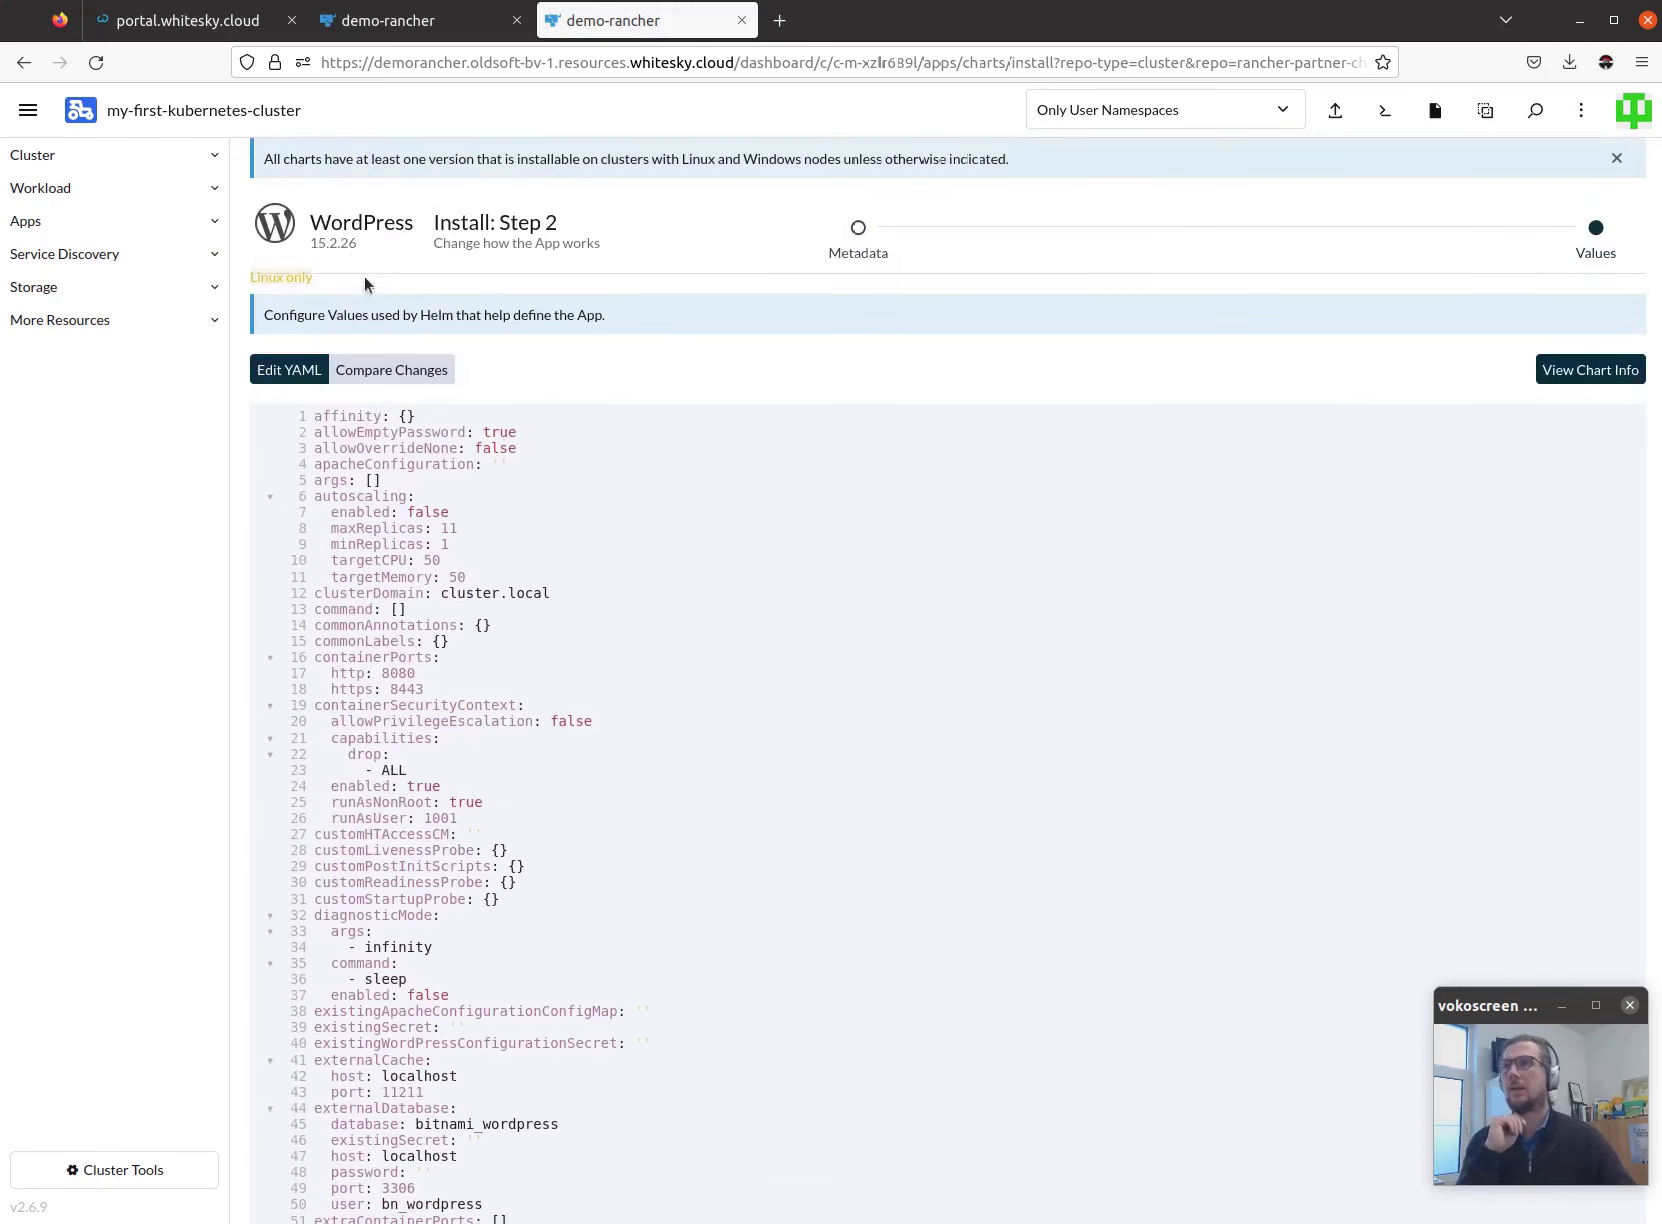
left_click(395, 370)
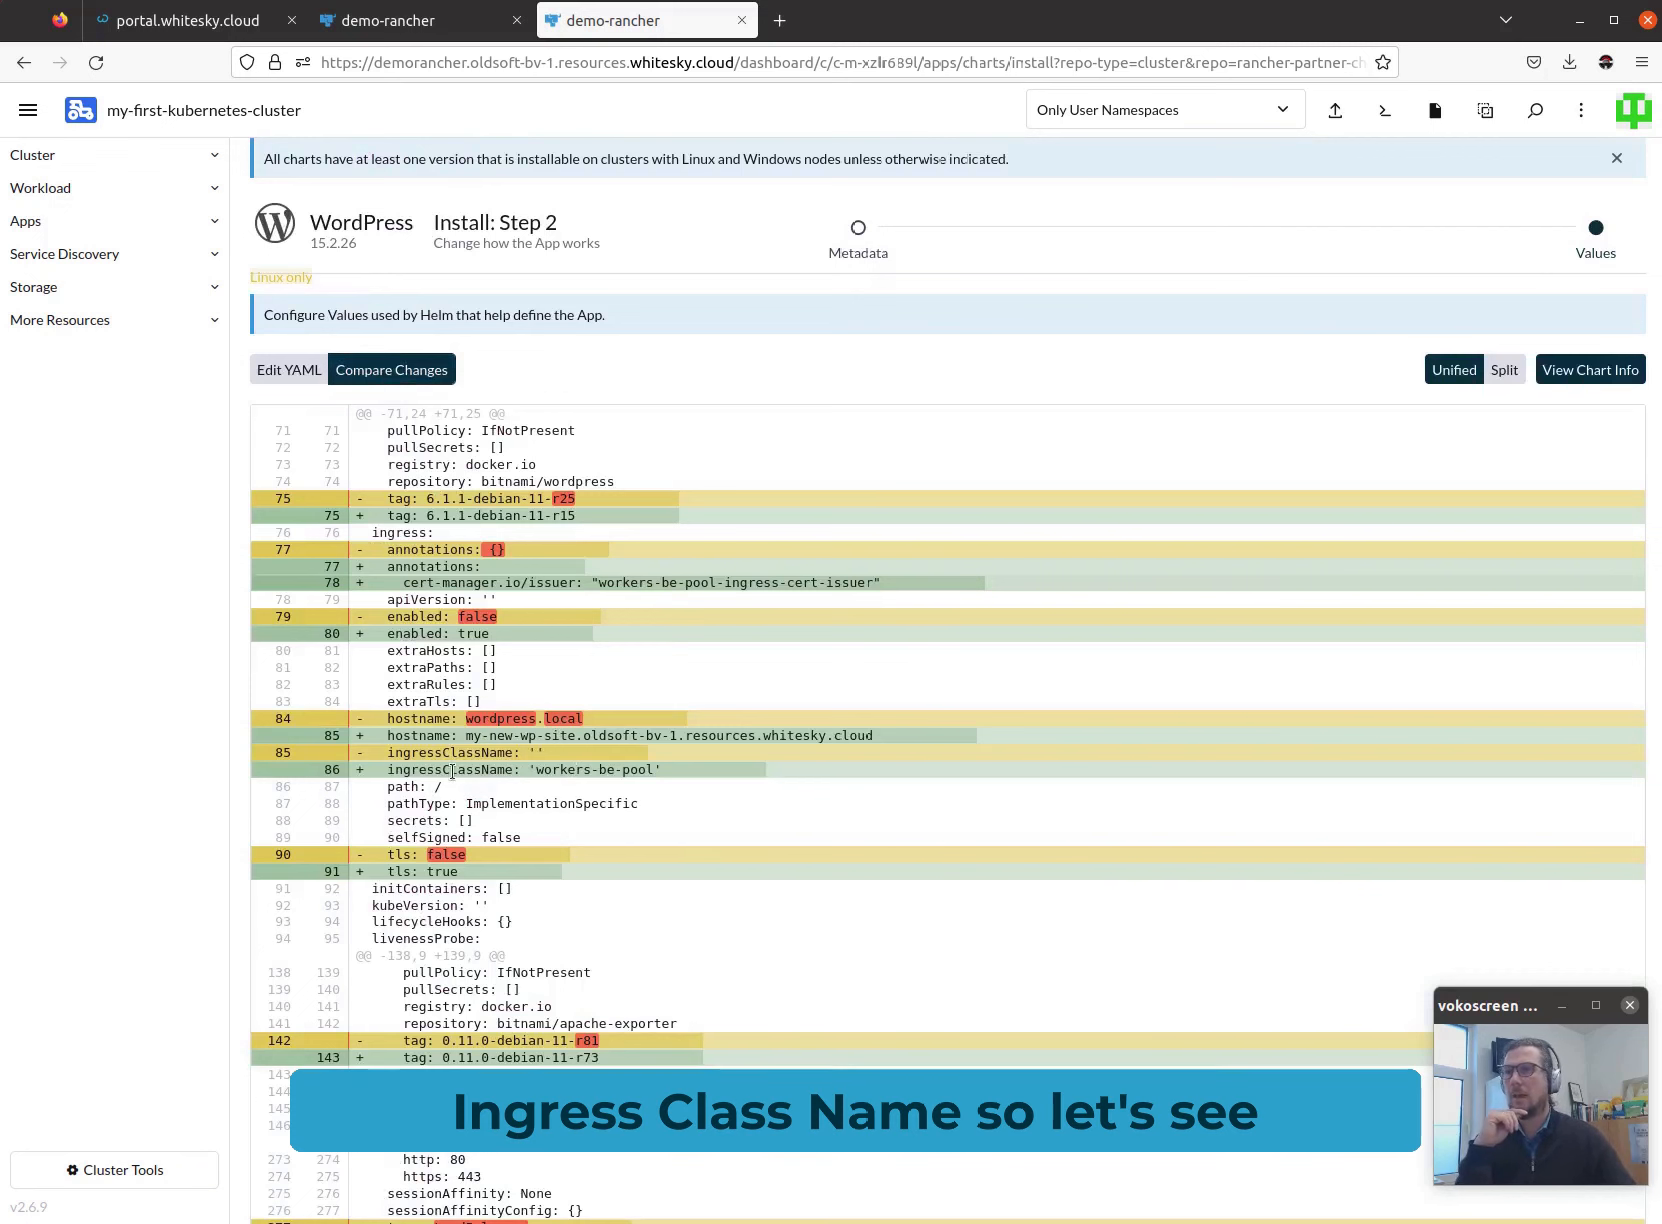
left_click(410, 20)
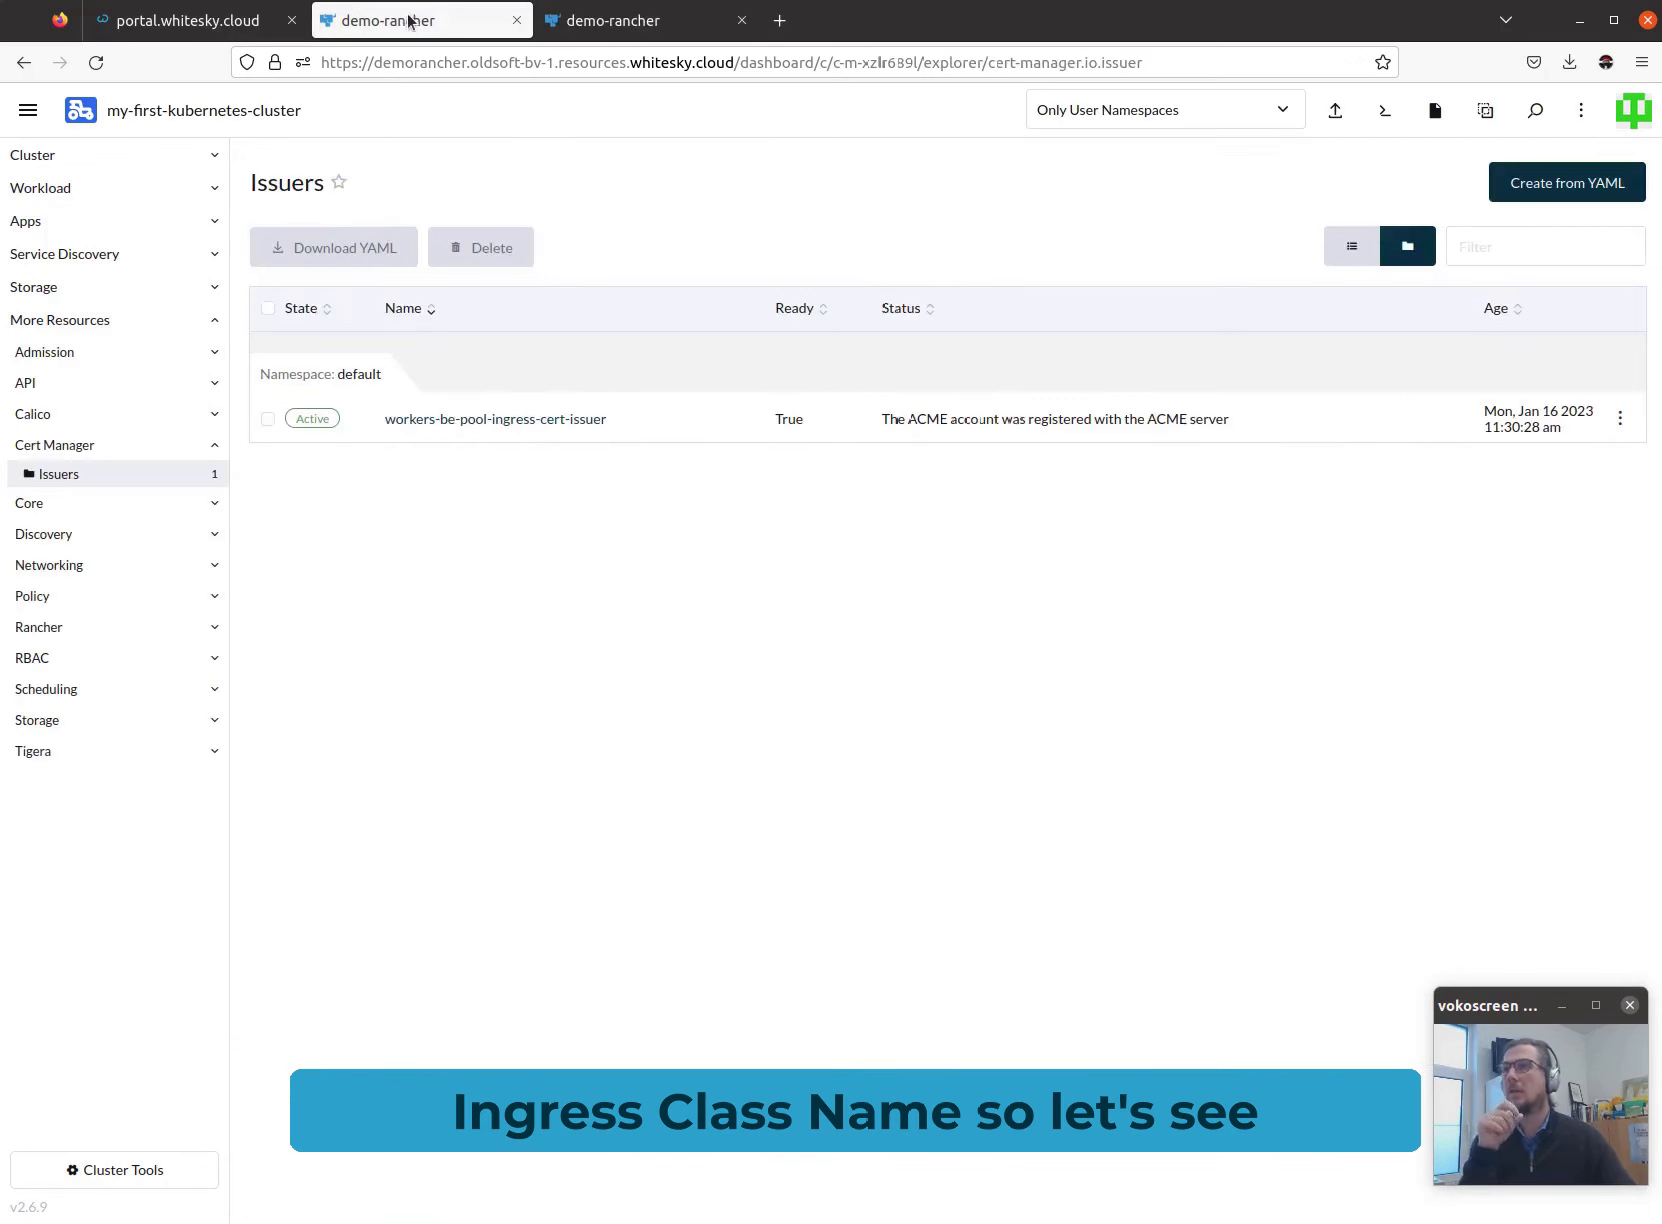
left_click(88, 570)
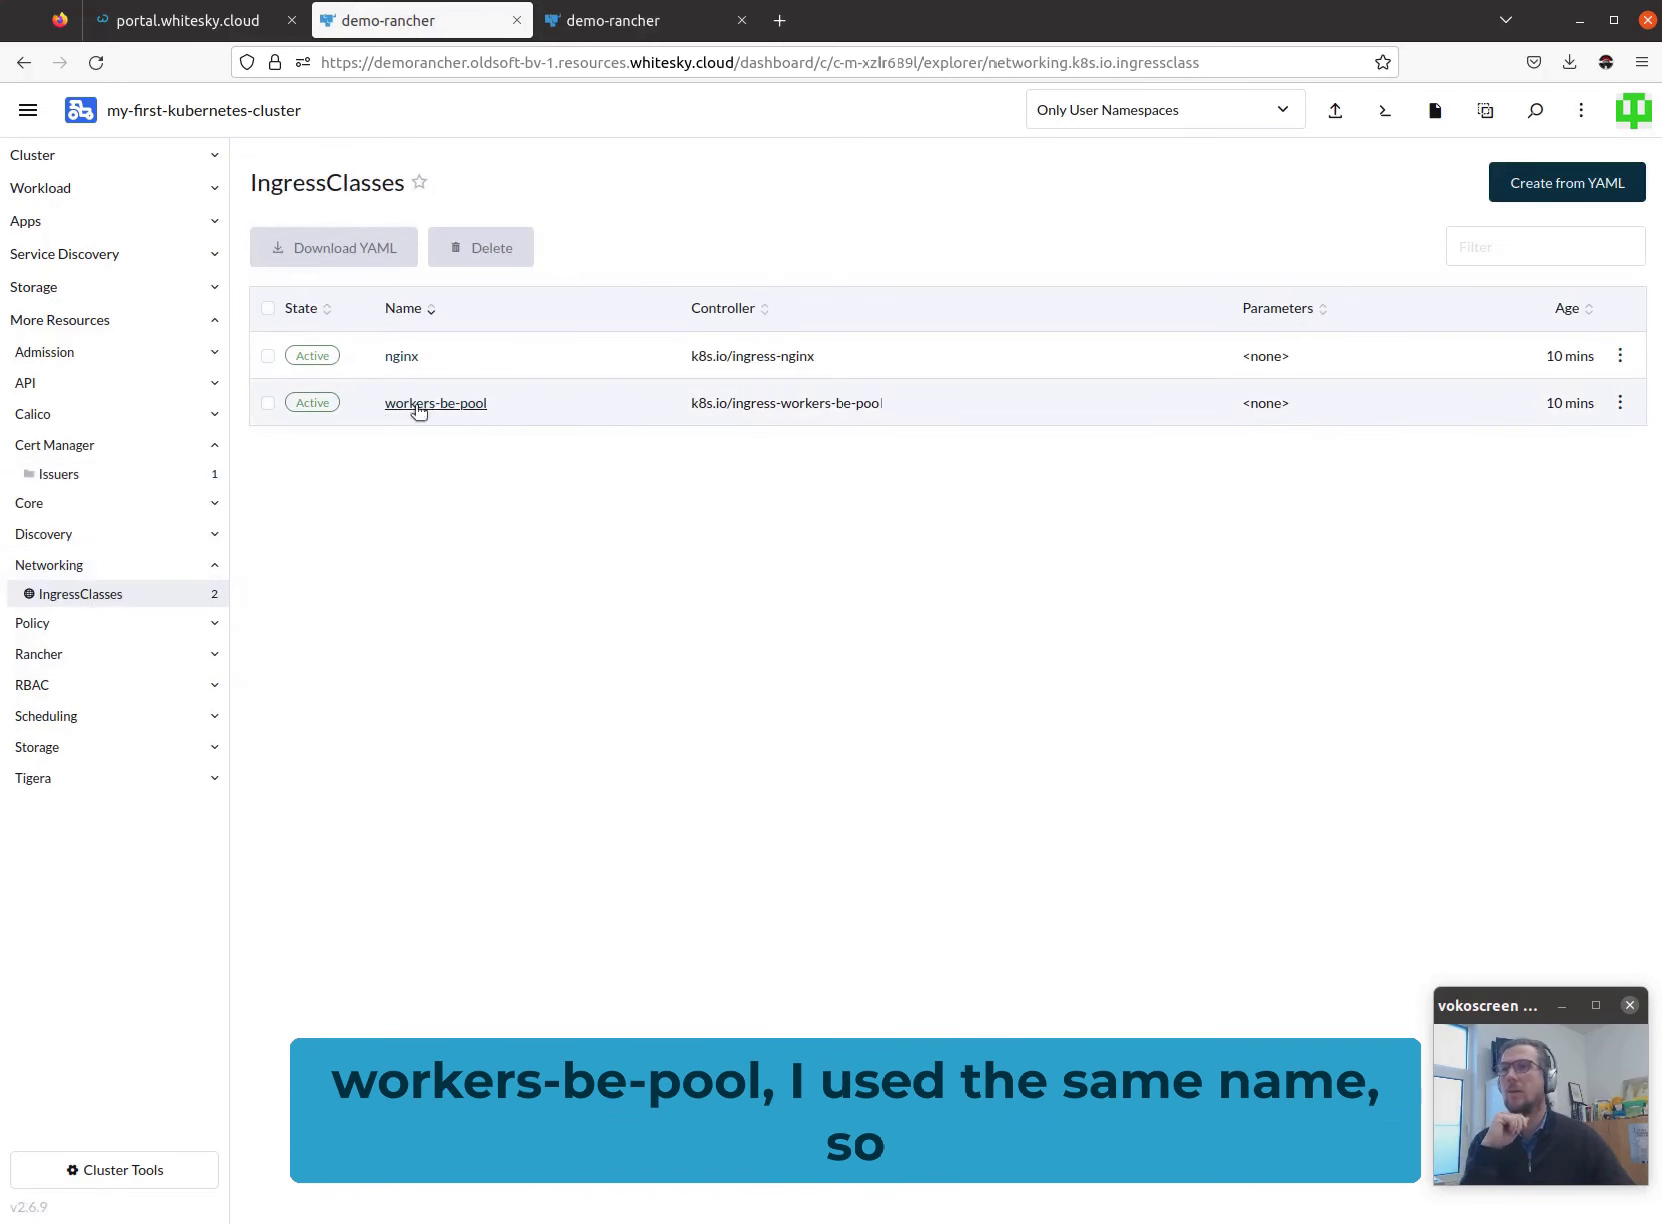
left_click(610, 20)
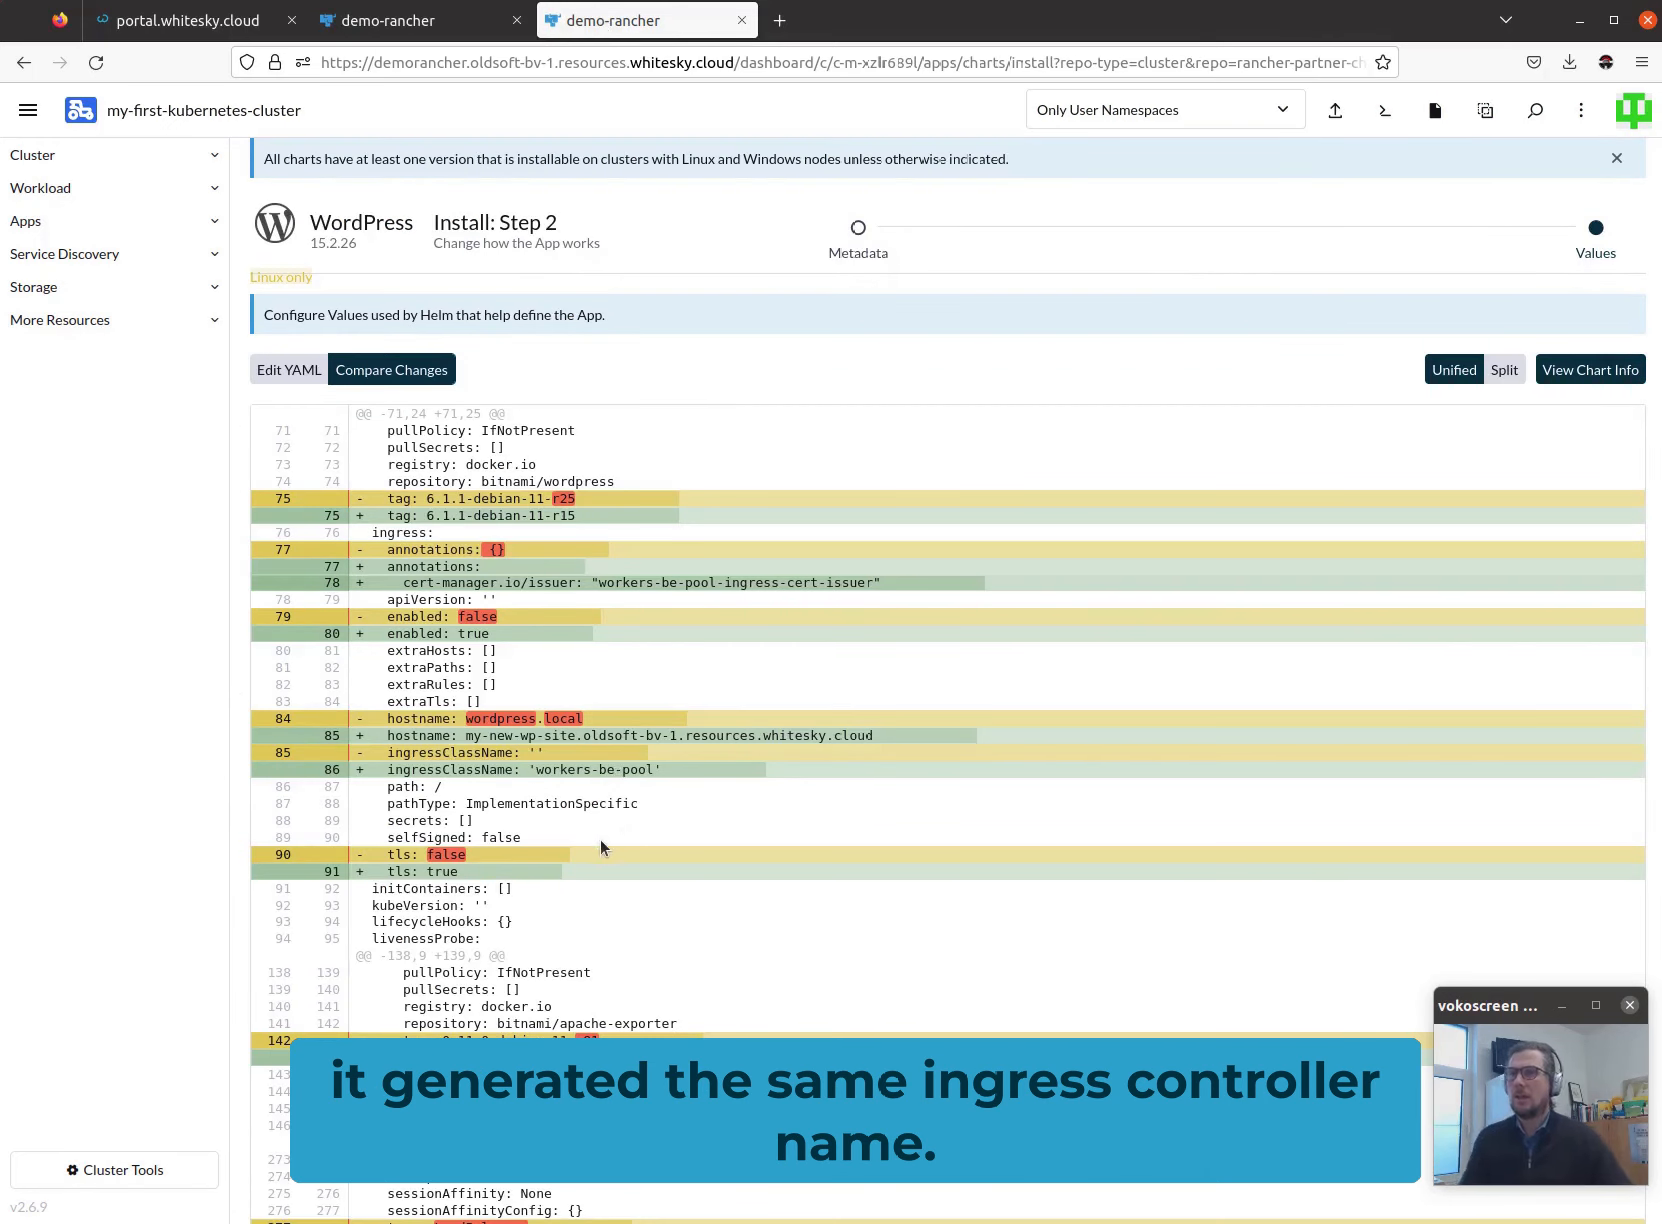
Review the remaining WordPress value changes and install the chart.
scroll(465, 915, "down", 5)
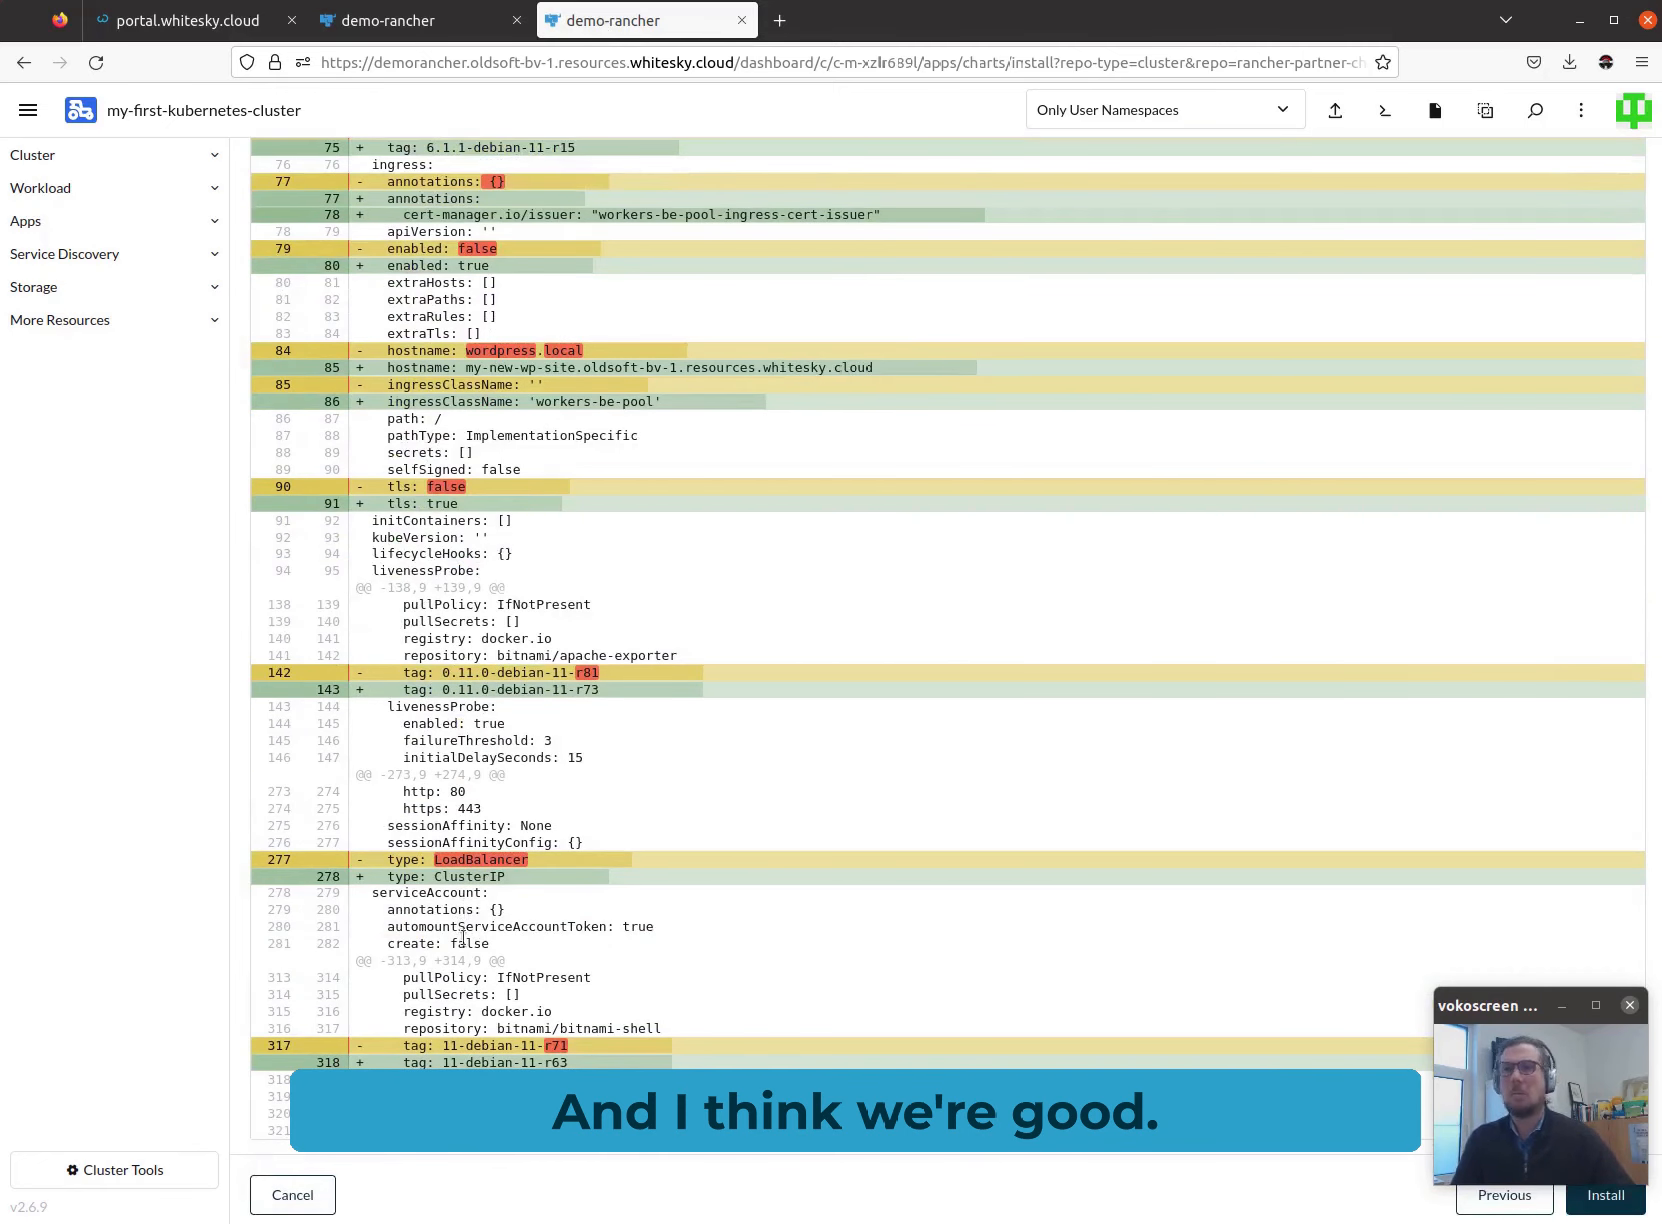
scroll(480, 938, "up", 5)
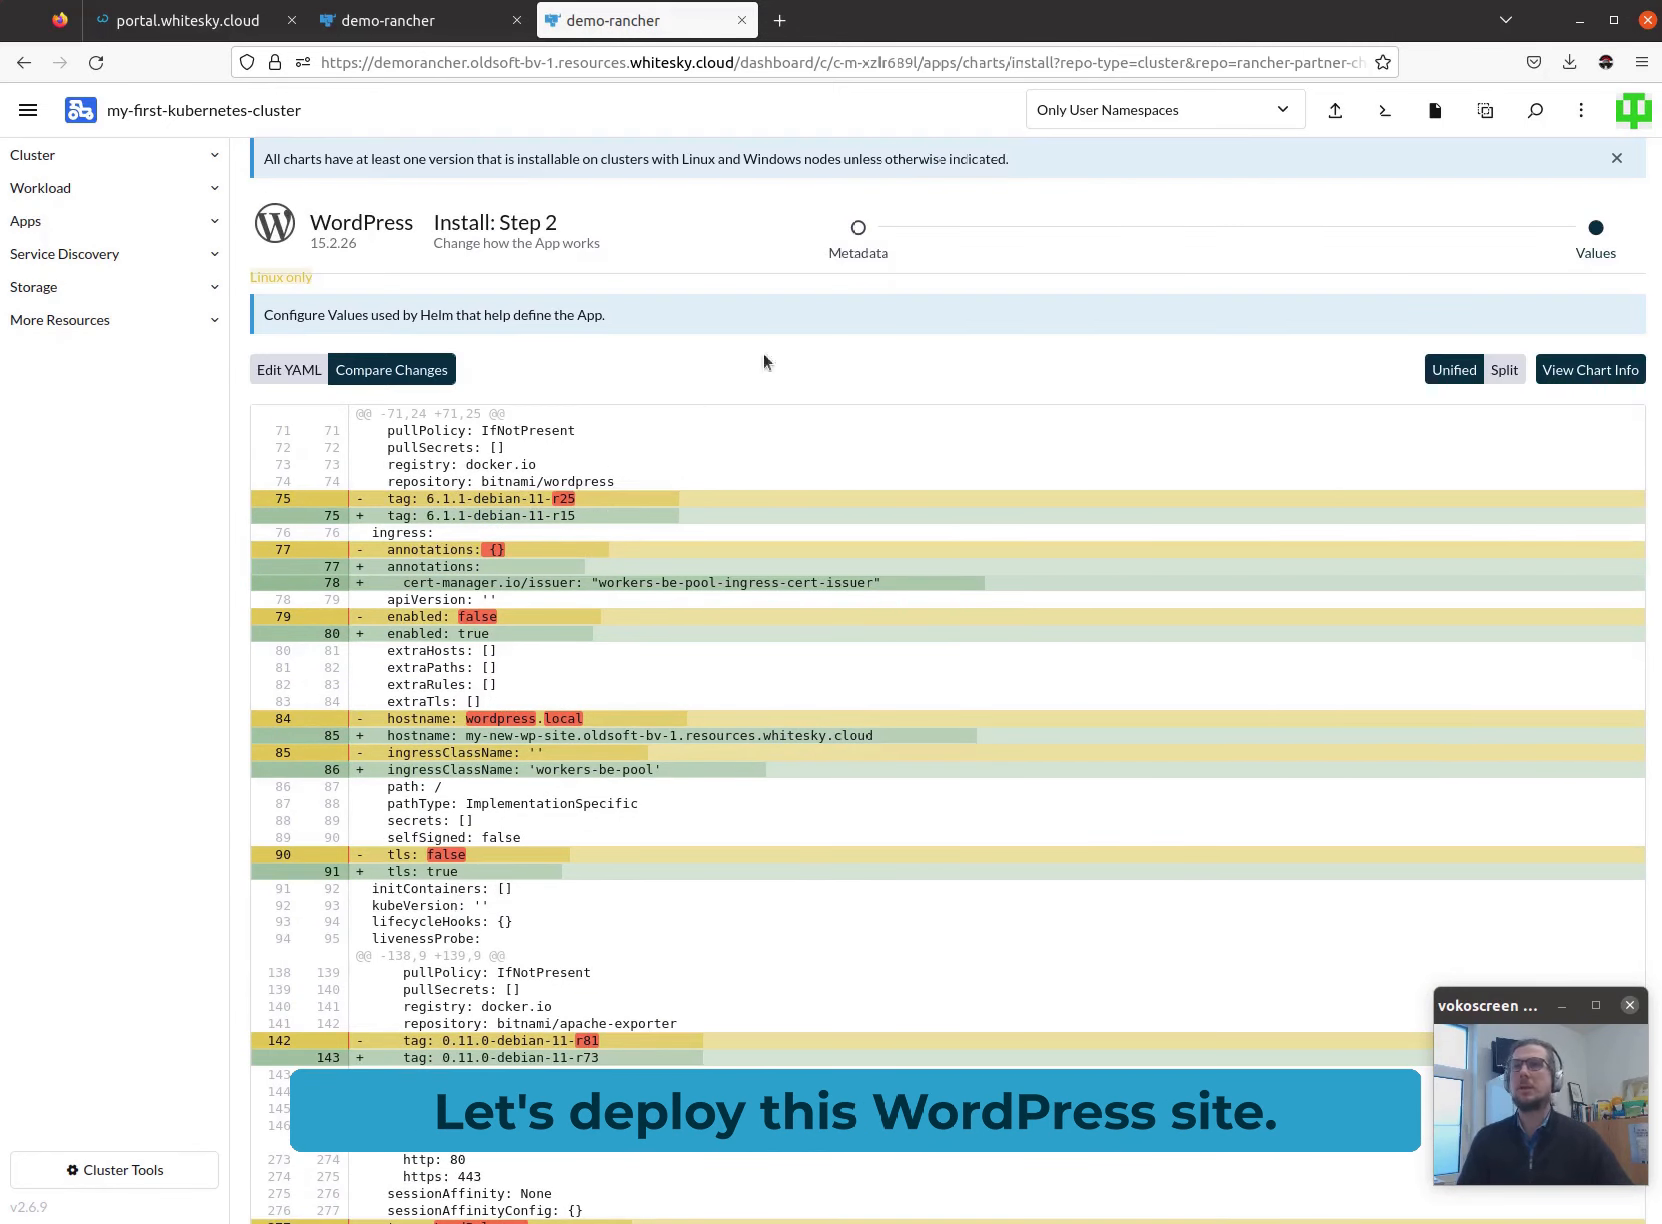
scroll(1289, 815, "down", 5)
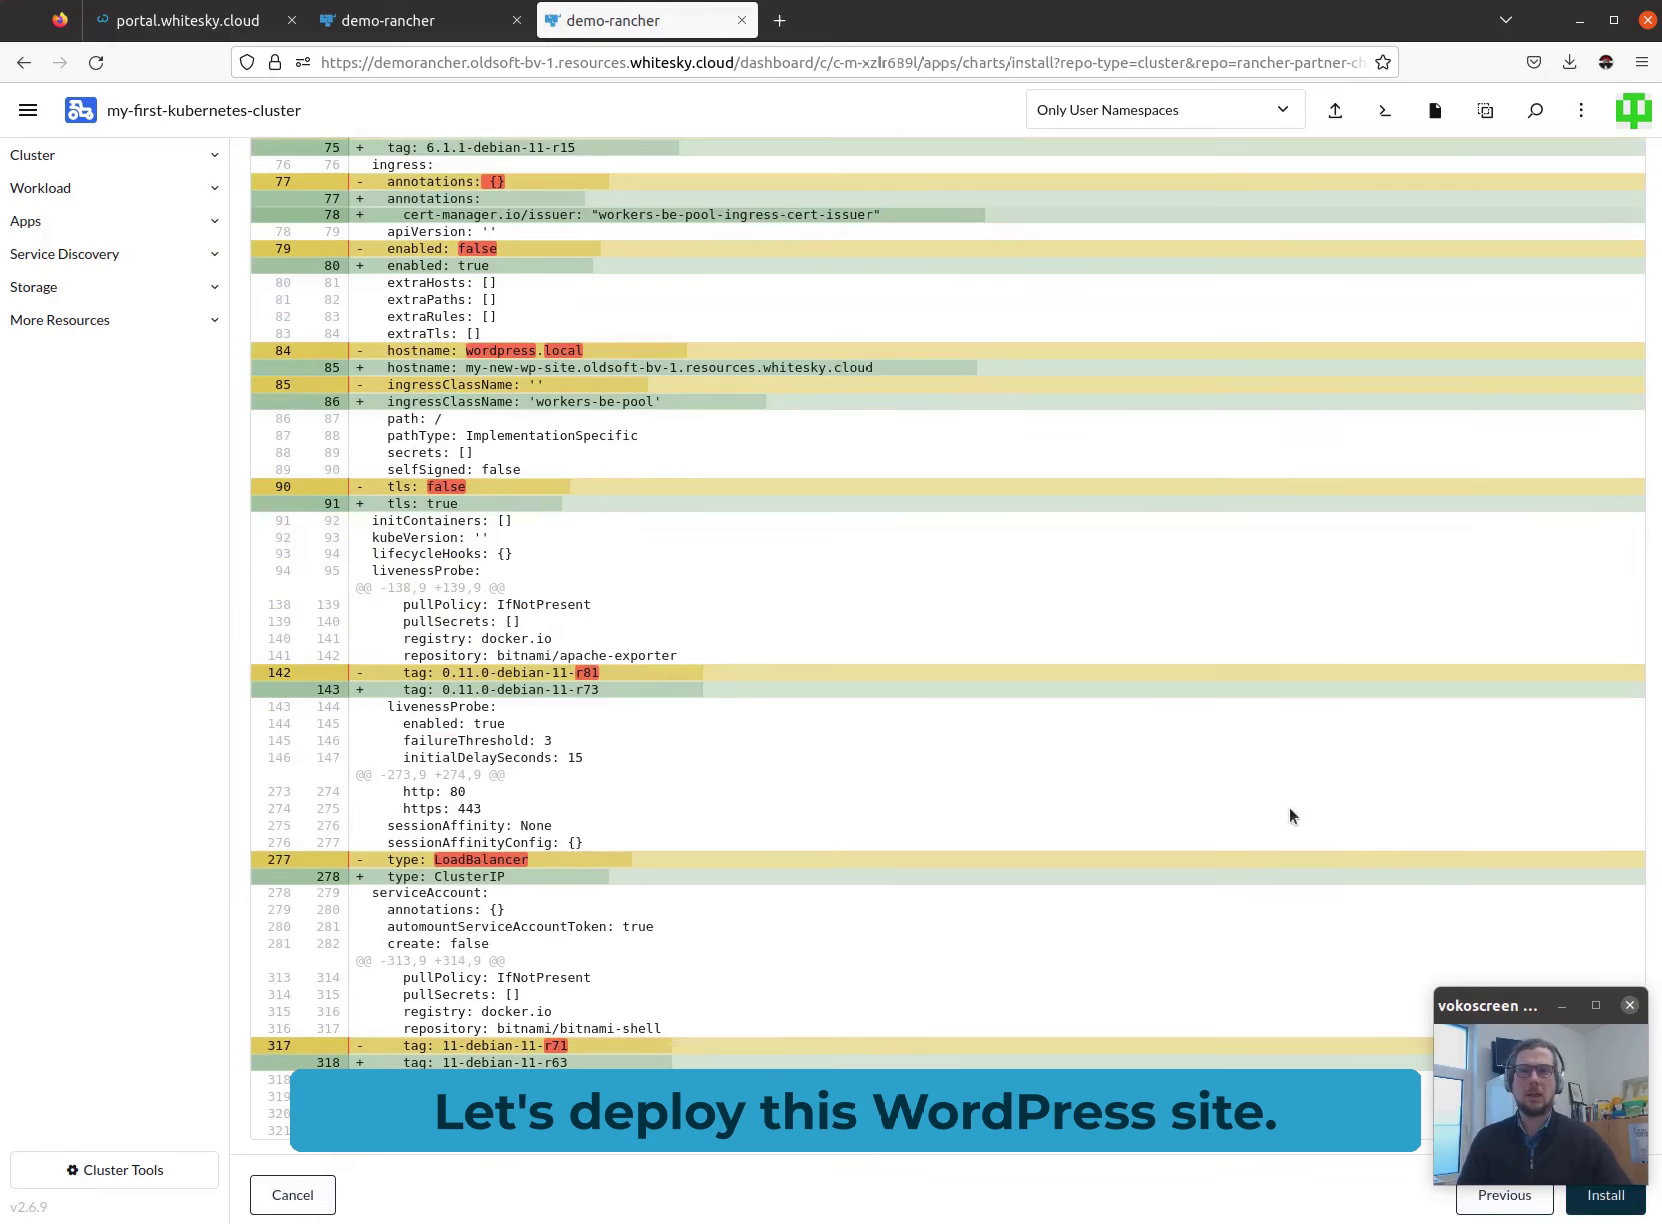
left_click(1615, 1205)
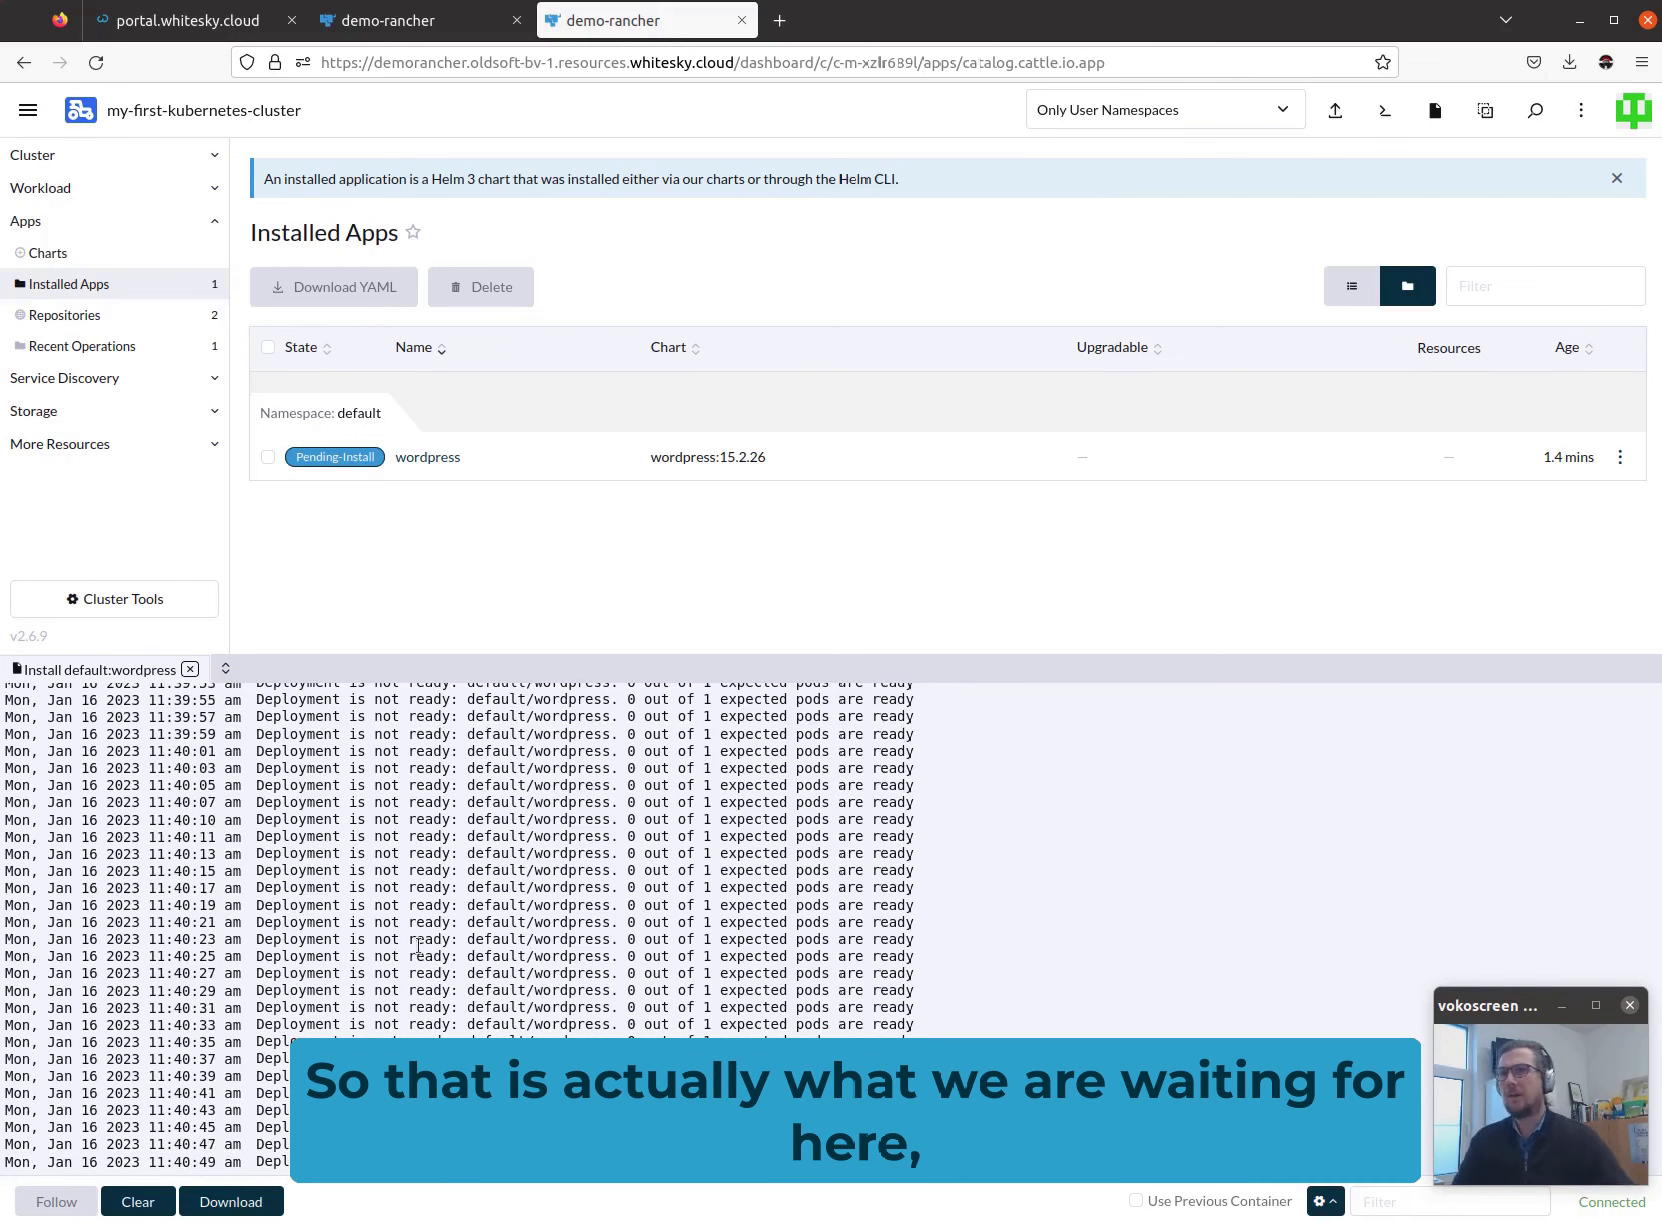
Read through the WordPress installation log from its first entries to its latest output.
scroll(429, 935, "up", 5)
scroll(429, 935, "up", 3)
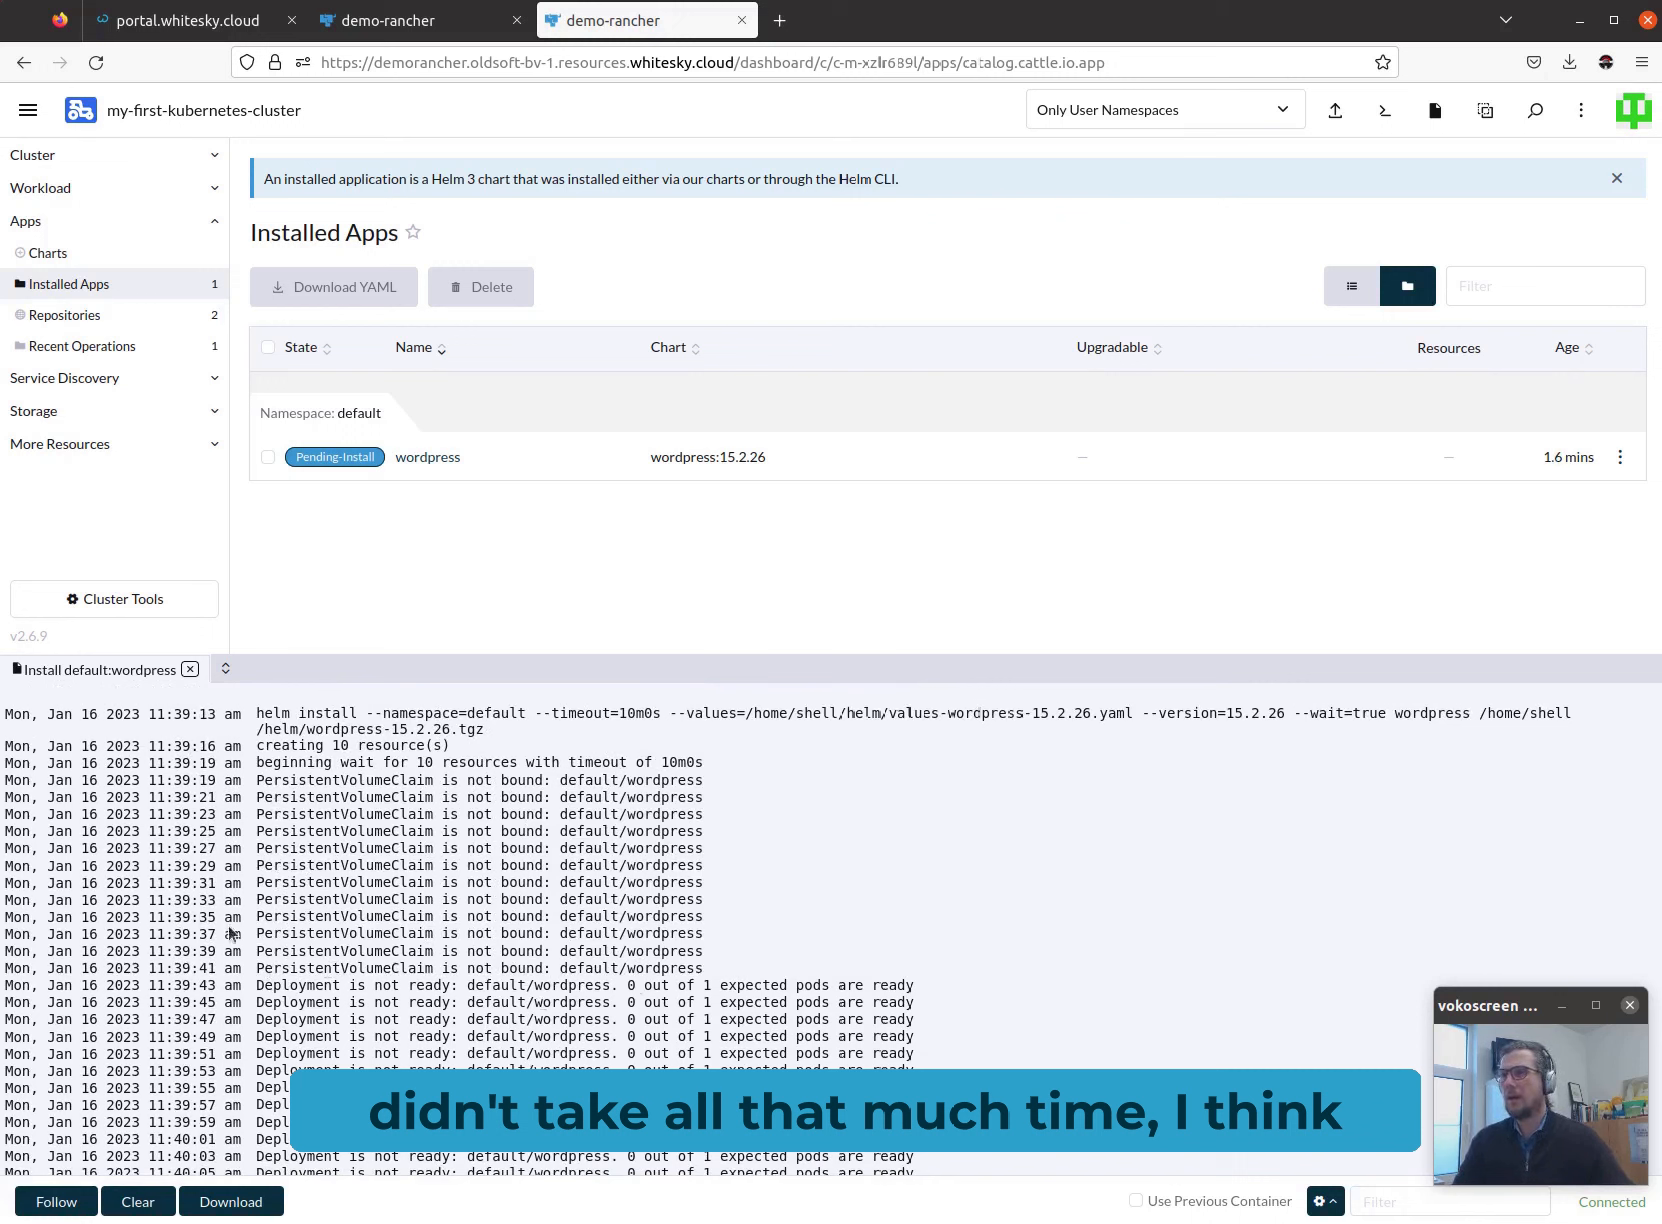
scroll(385, 1015, "down", 10)
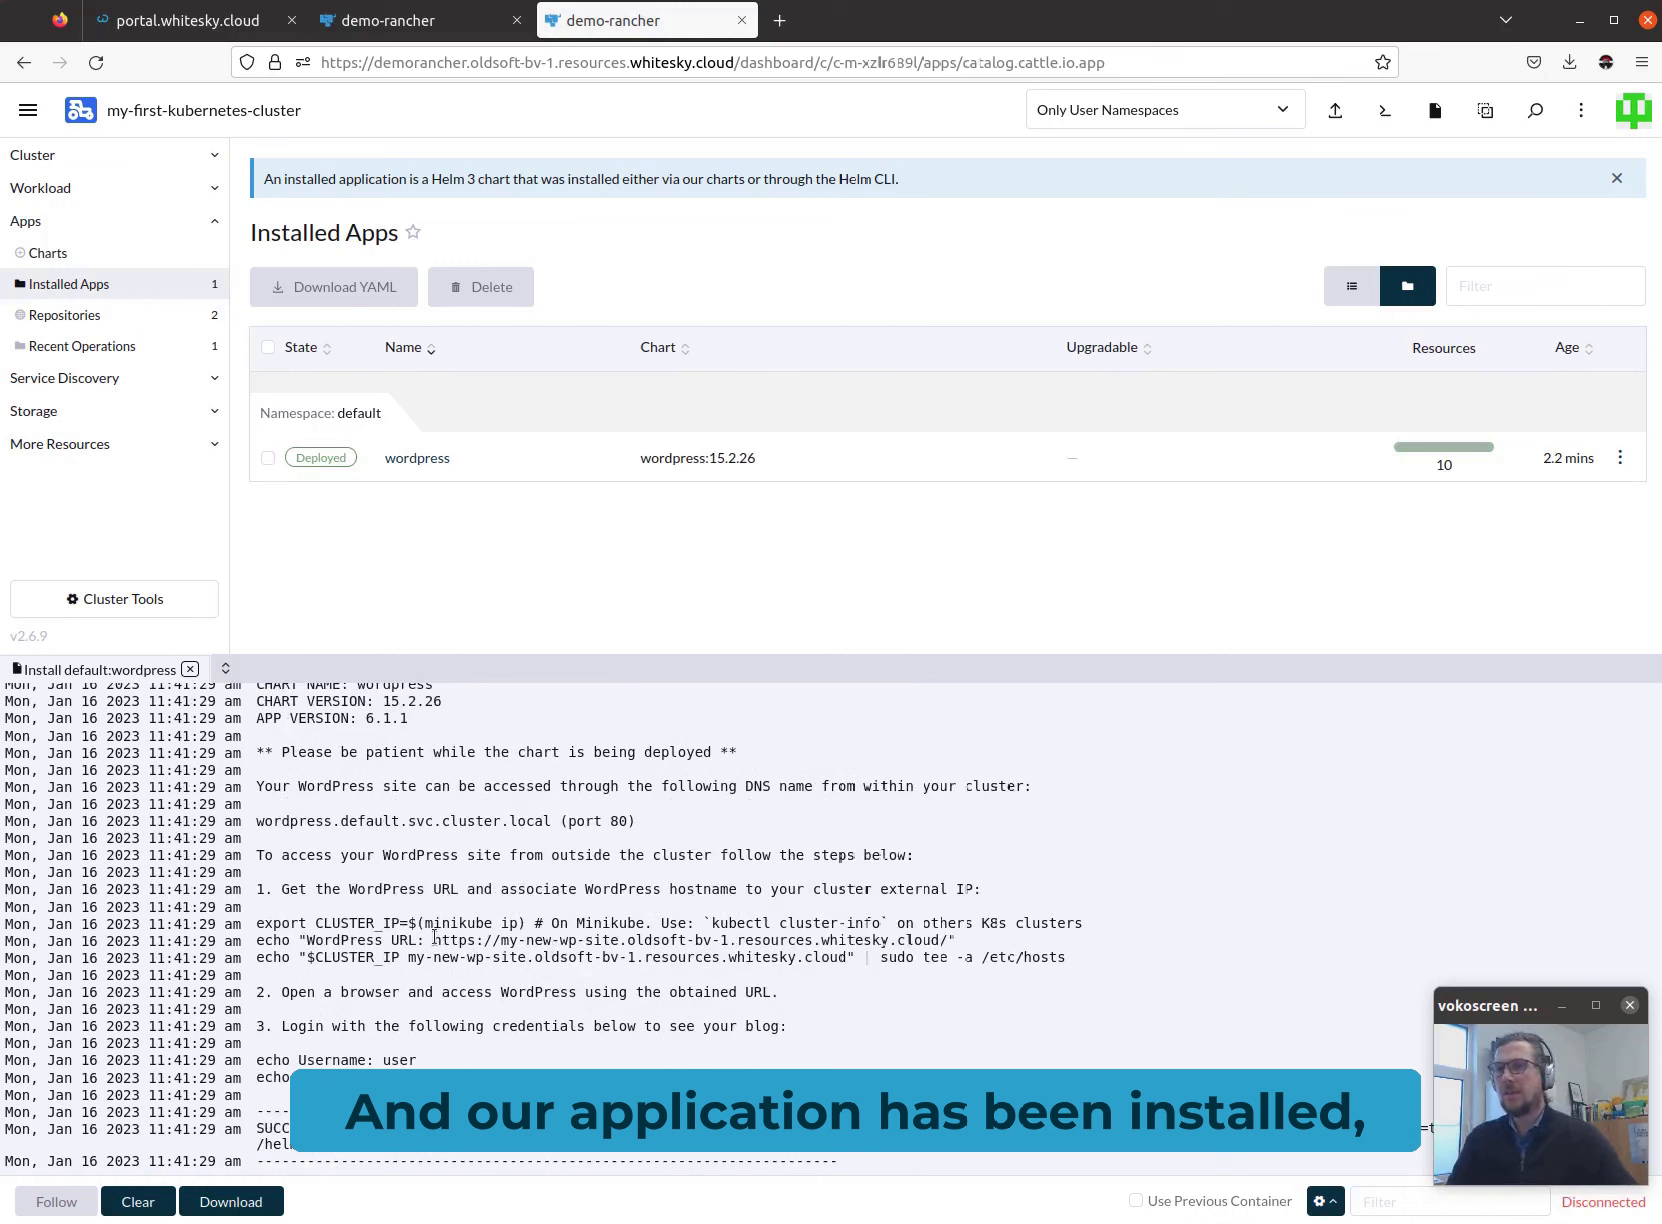
Open the WordPress URL from the installation log in a new browser tab and check the site's secure connection.
left_click_drag(434, 936, 947, 940)
key("ctrl+c")
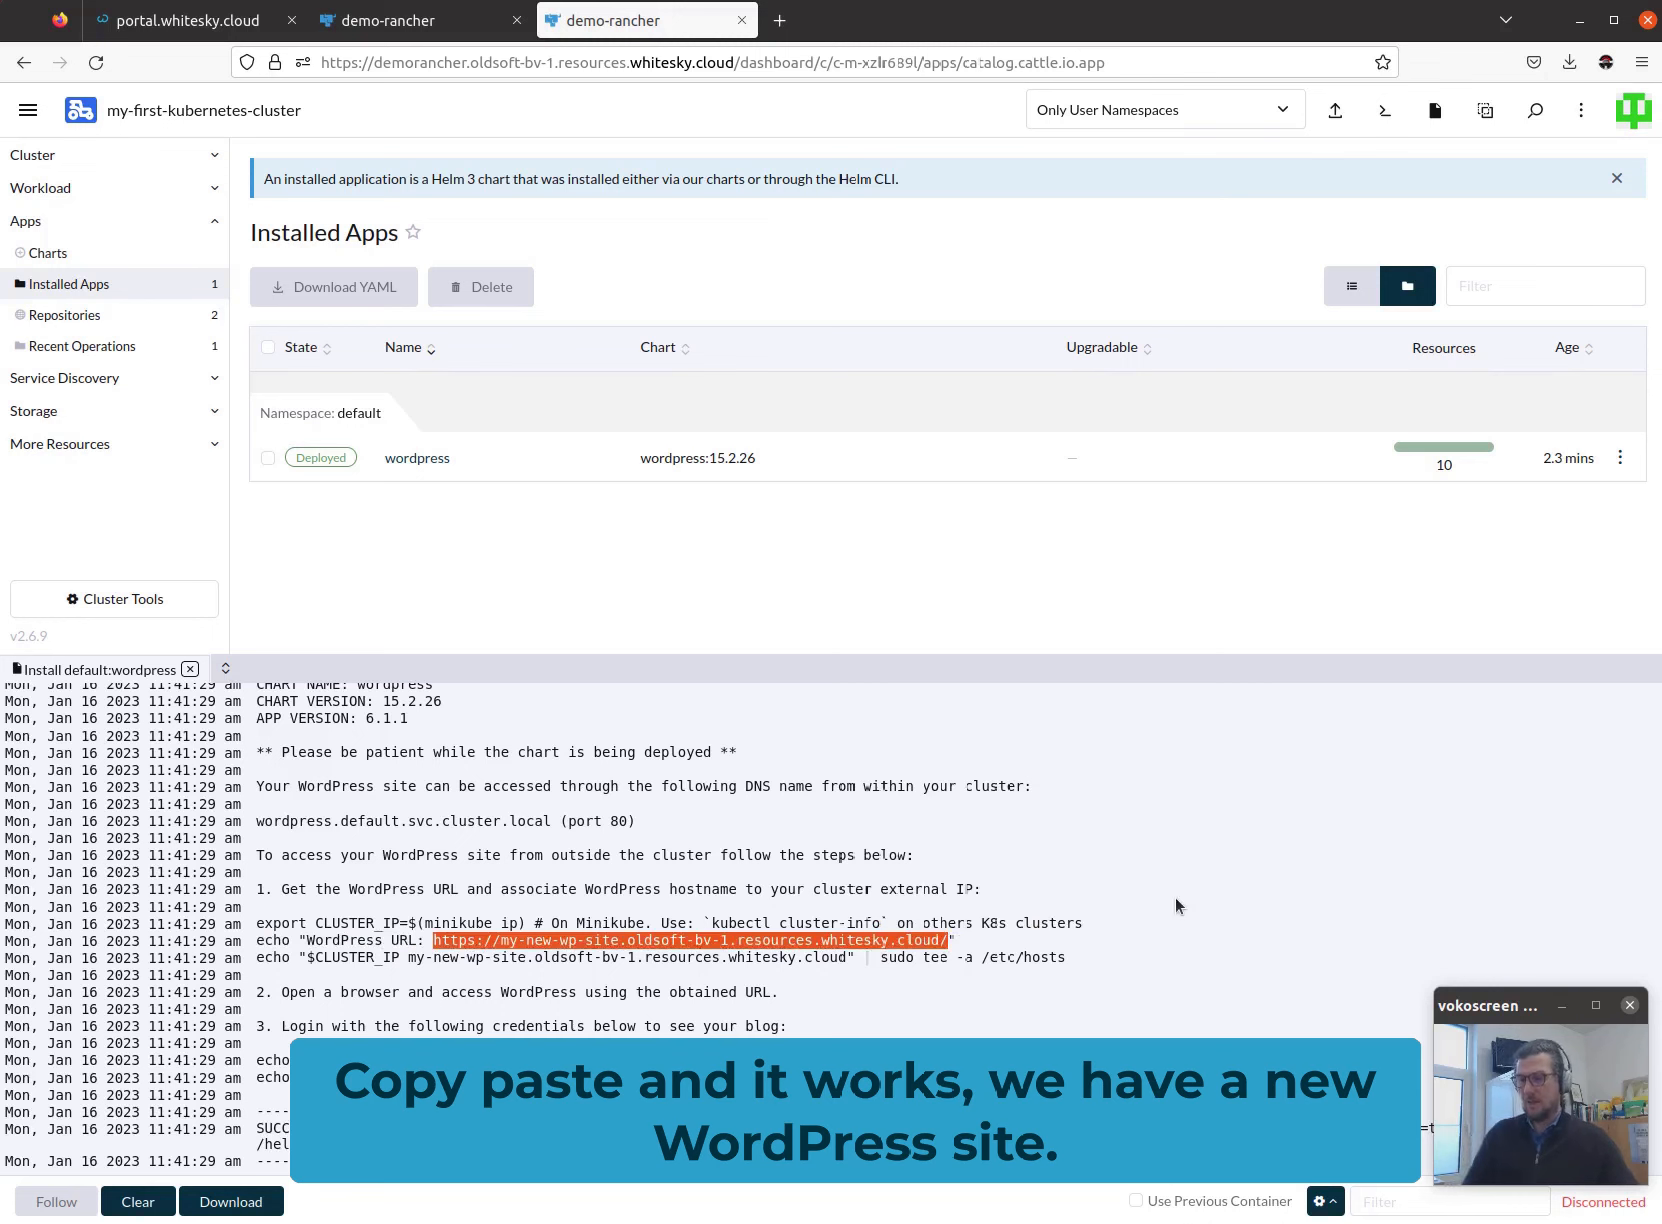
left_click(779, 20)
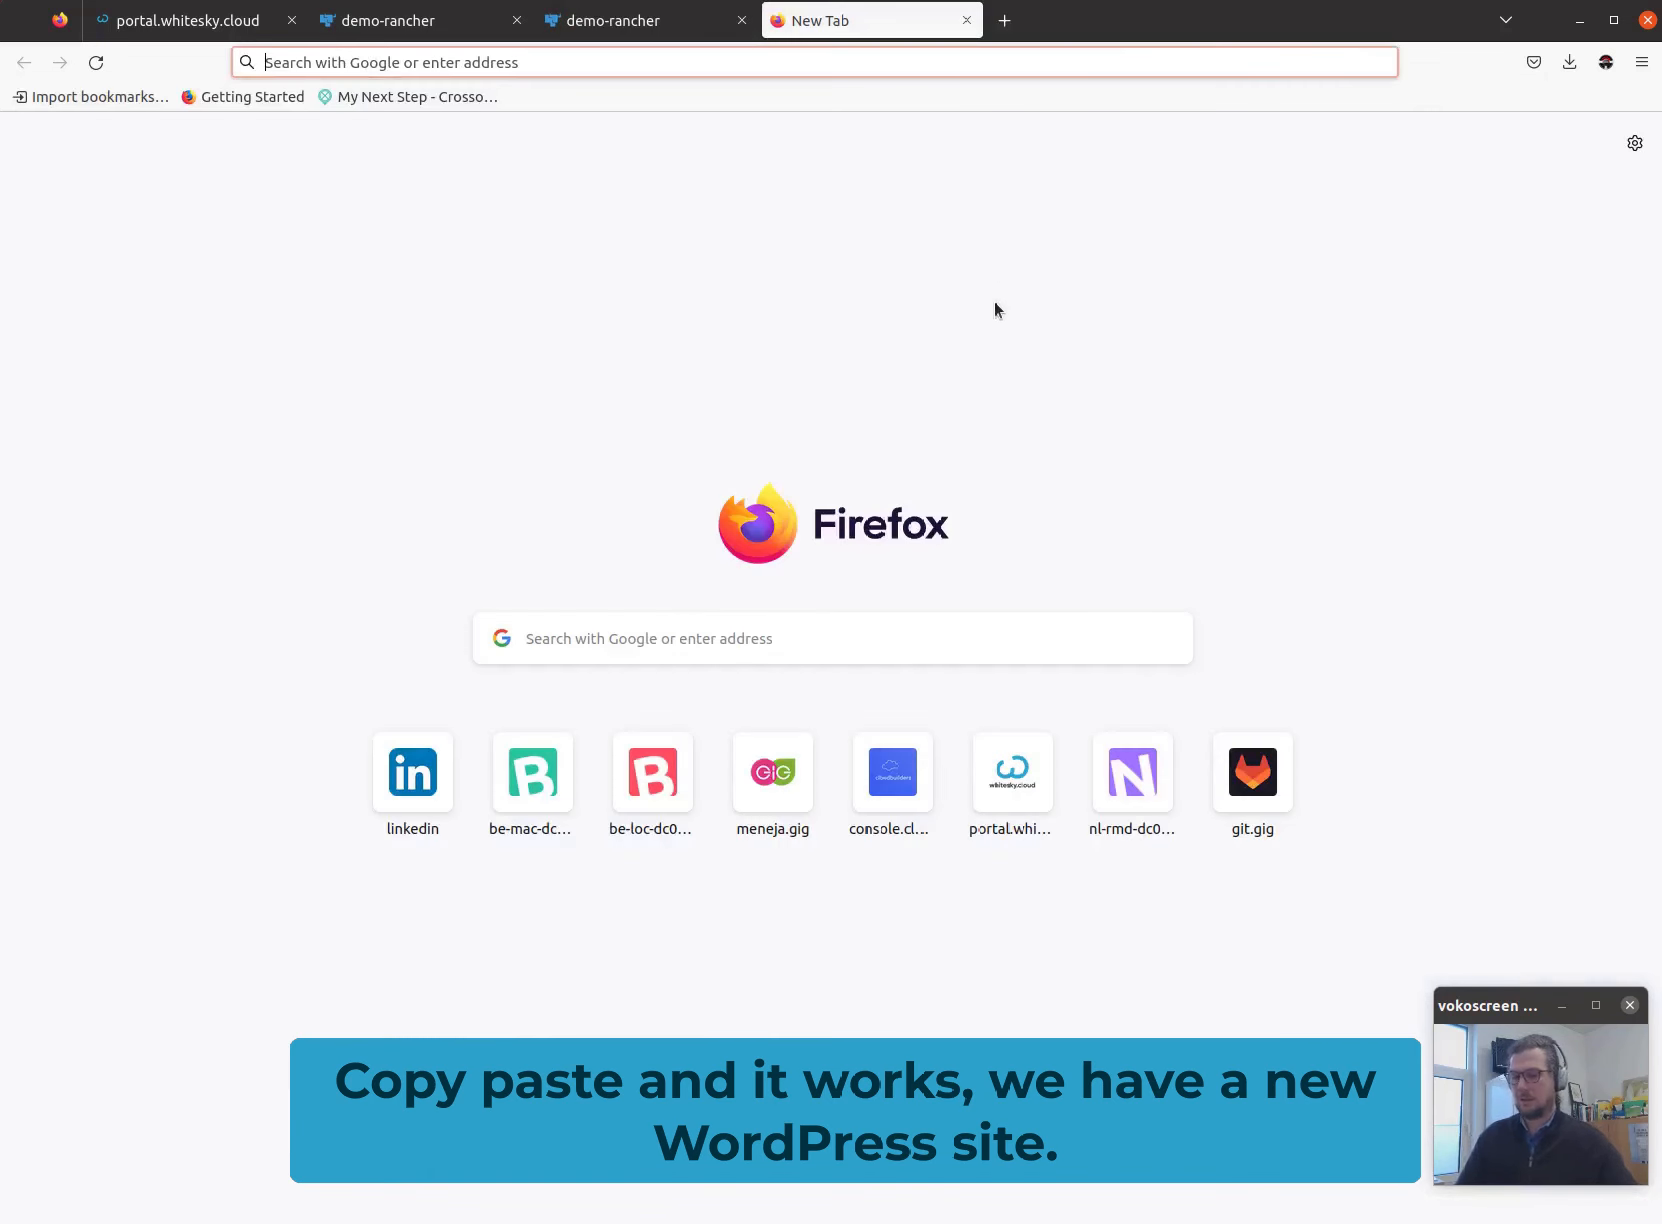
key("ctrl+v")
key("Return")
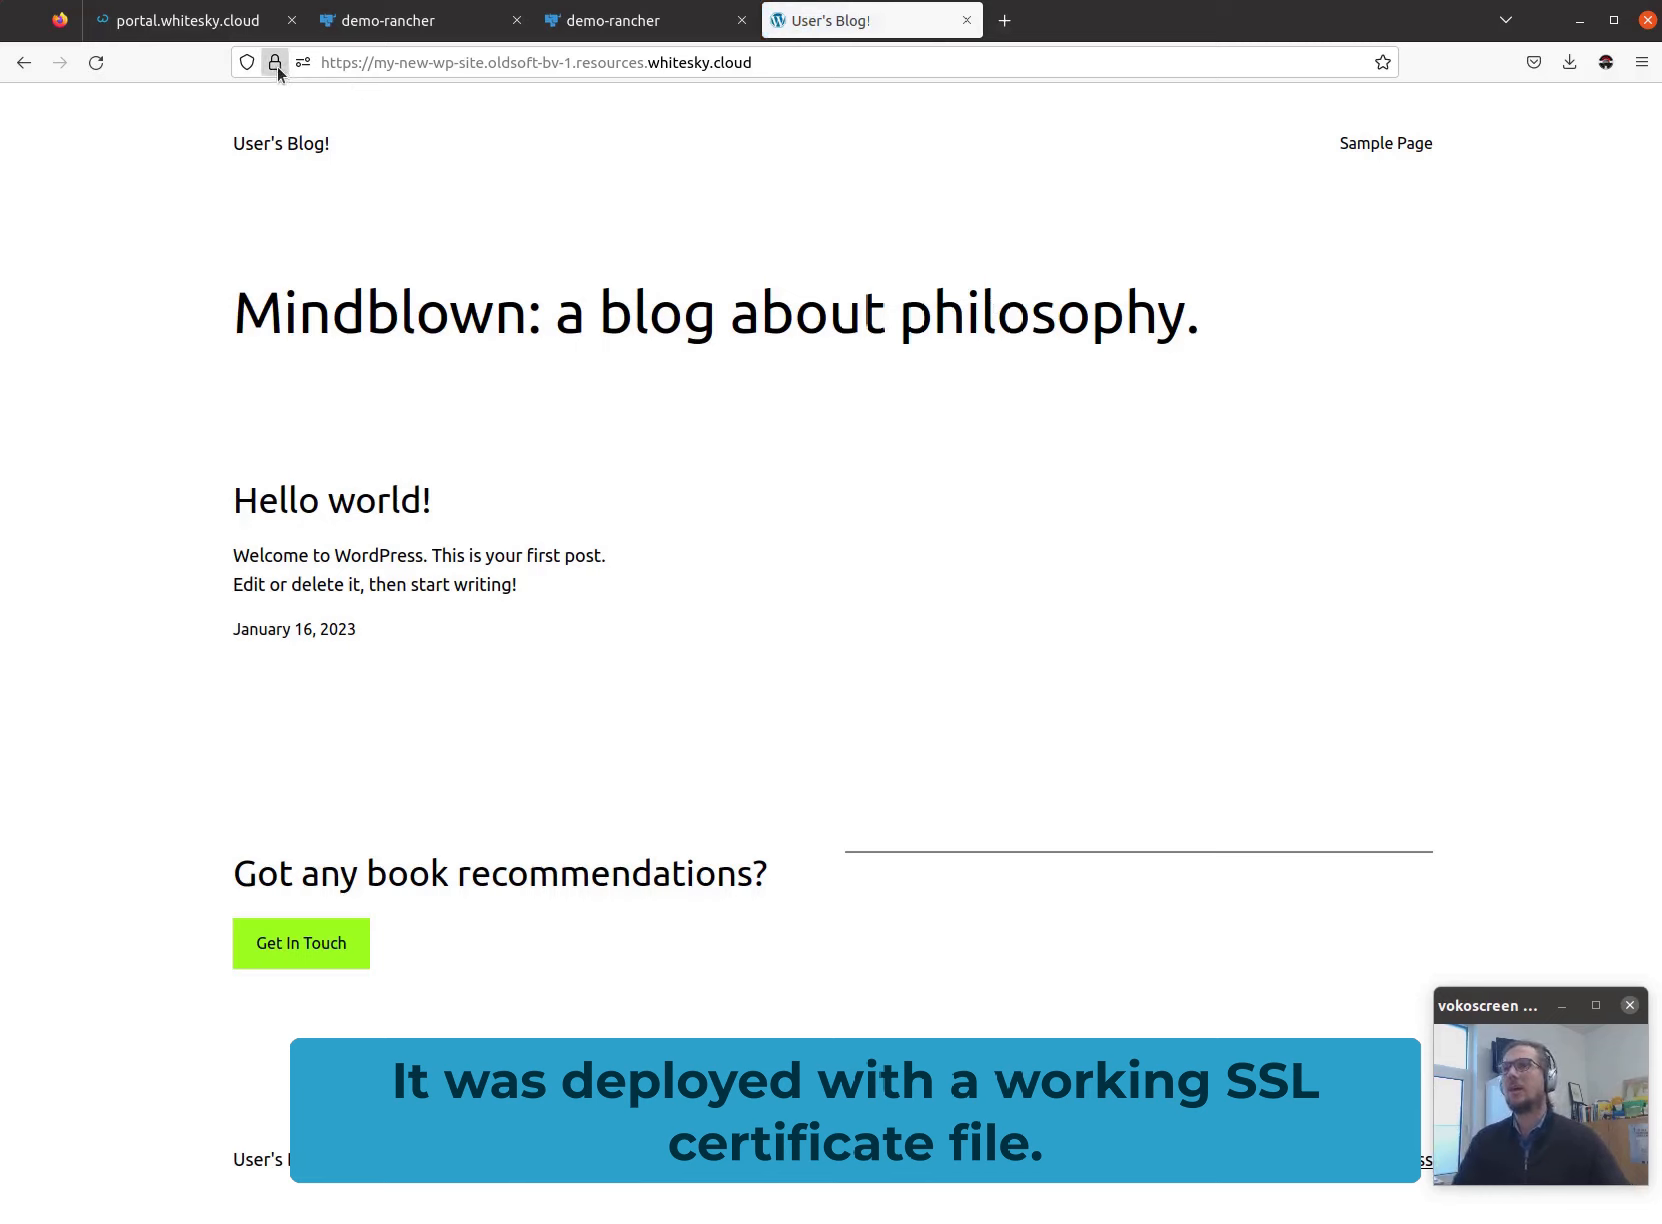
mouse_move(279, 71)
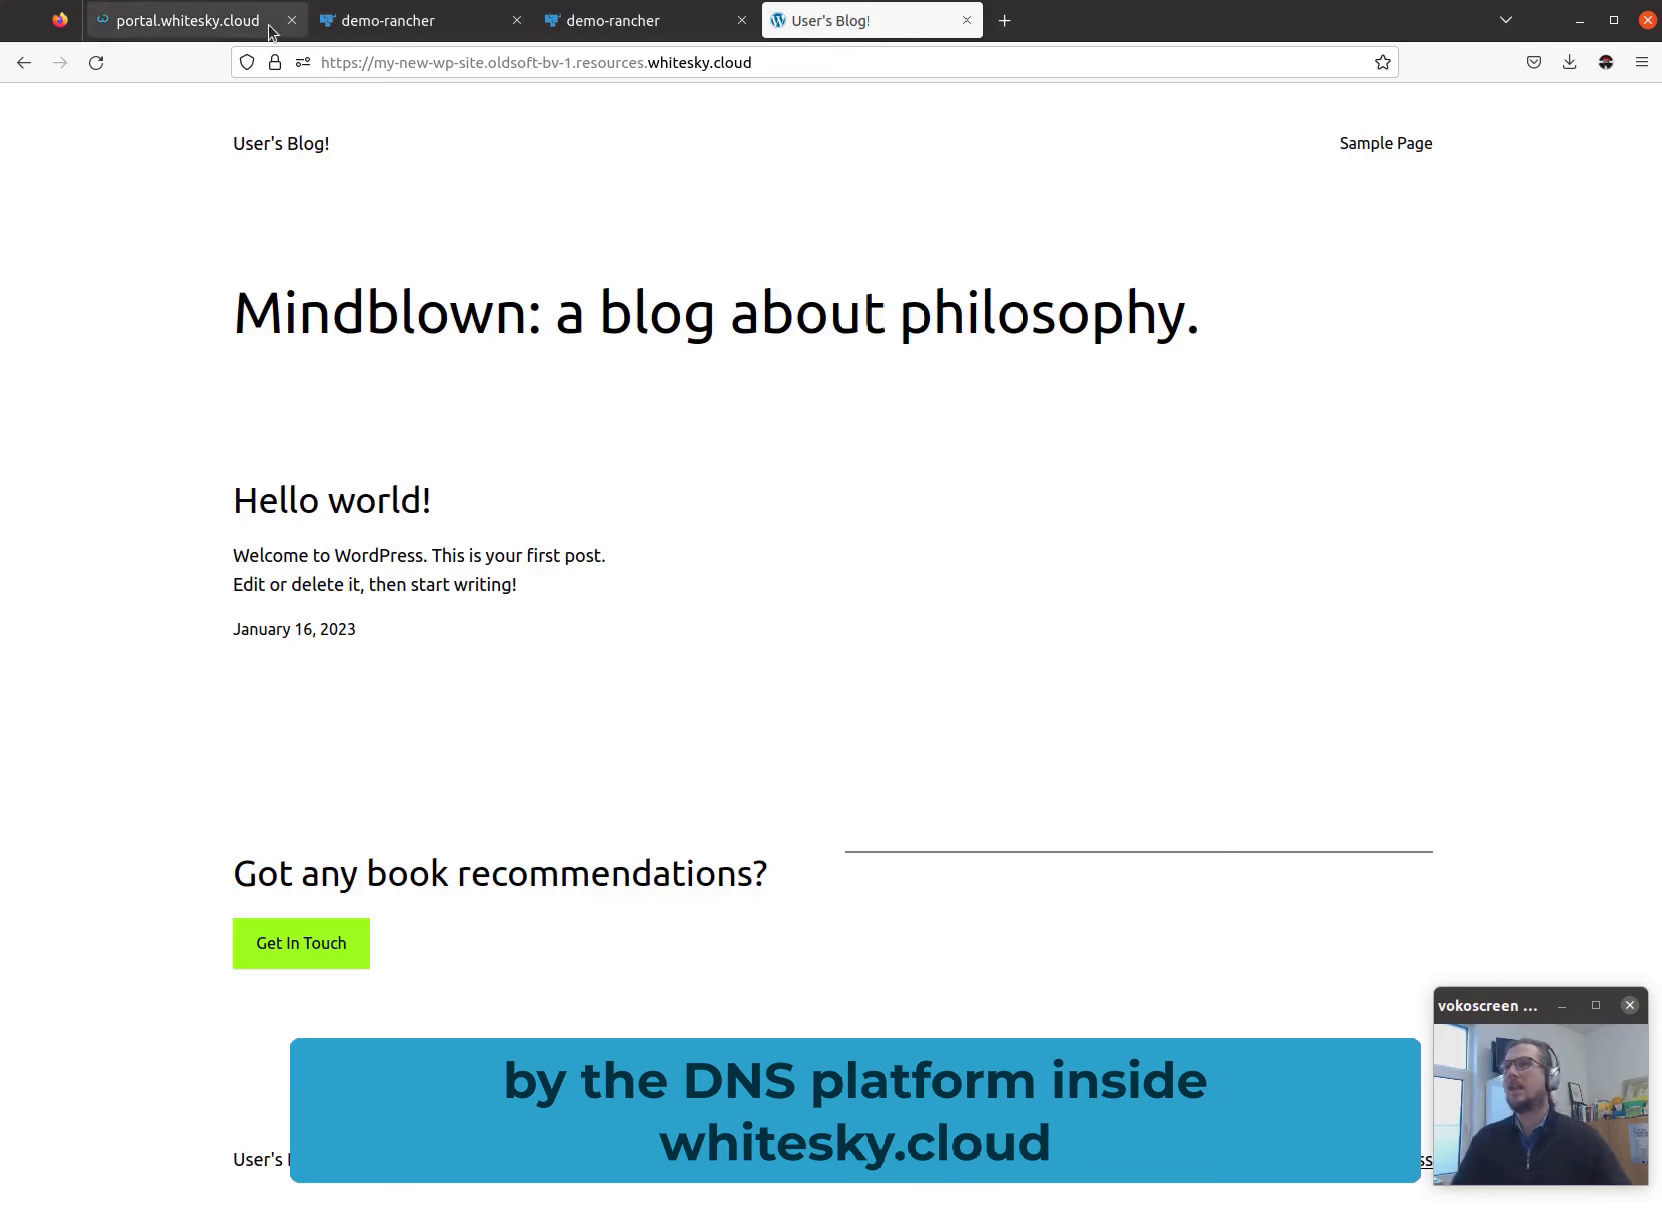
Return to the other my-first-kubernetes-cluster dashboard and view its persistent volumes.
left_click(616, 33)
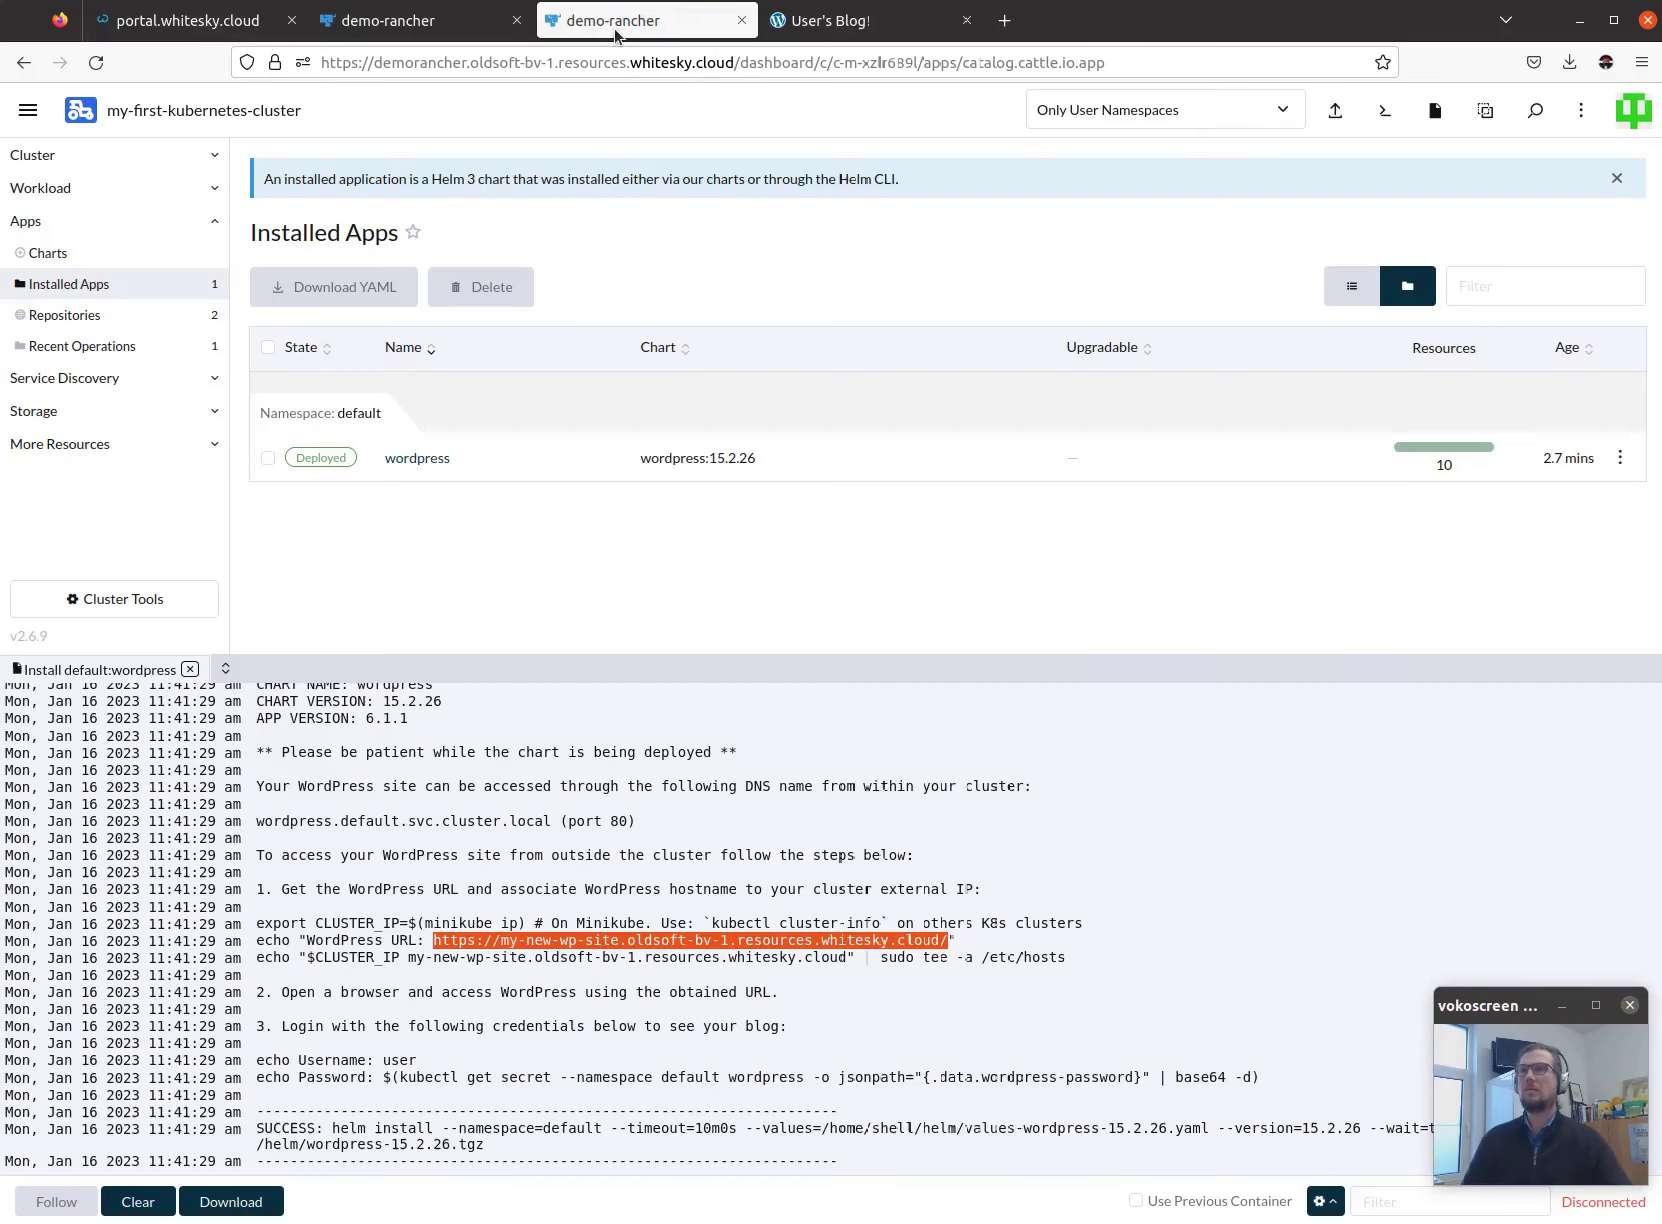
left_click(424, 24)
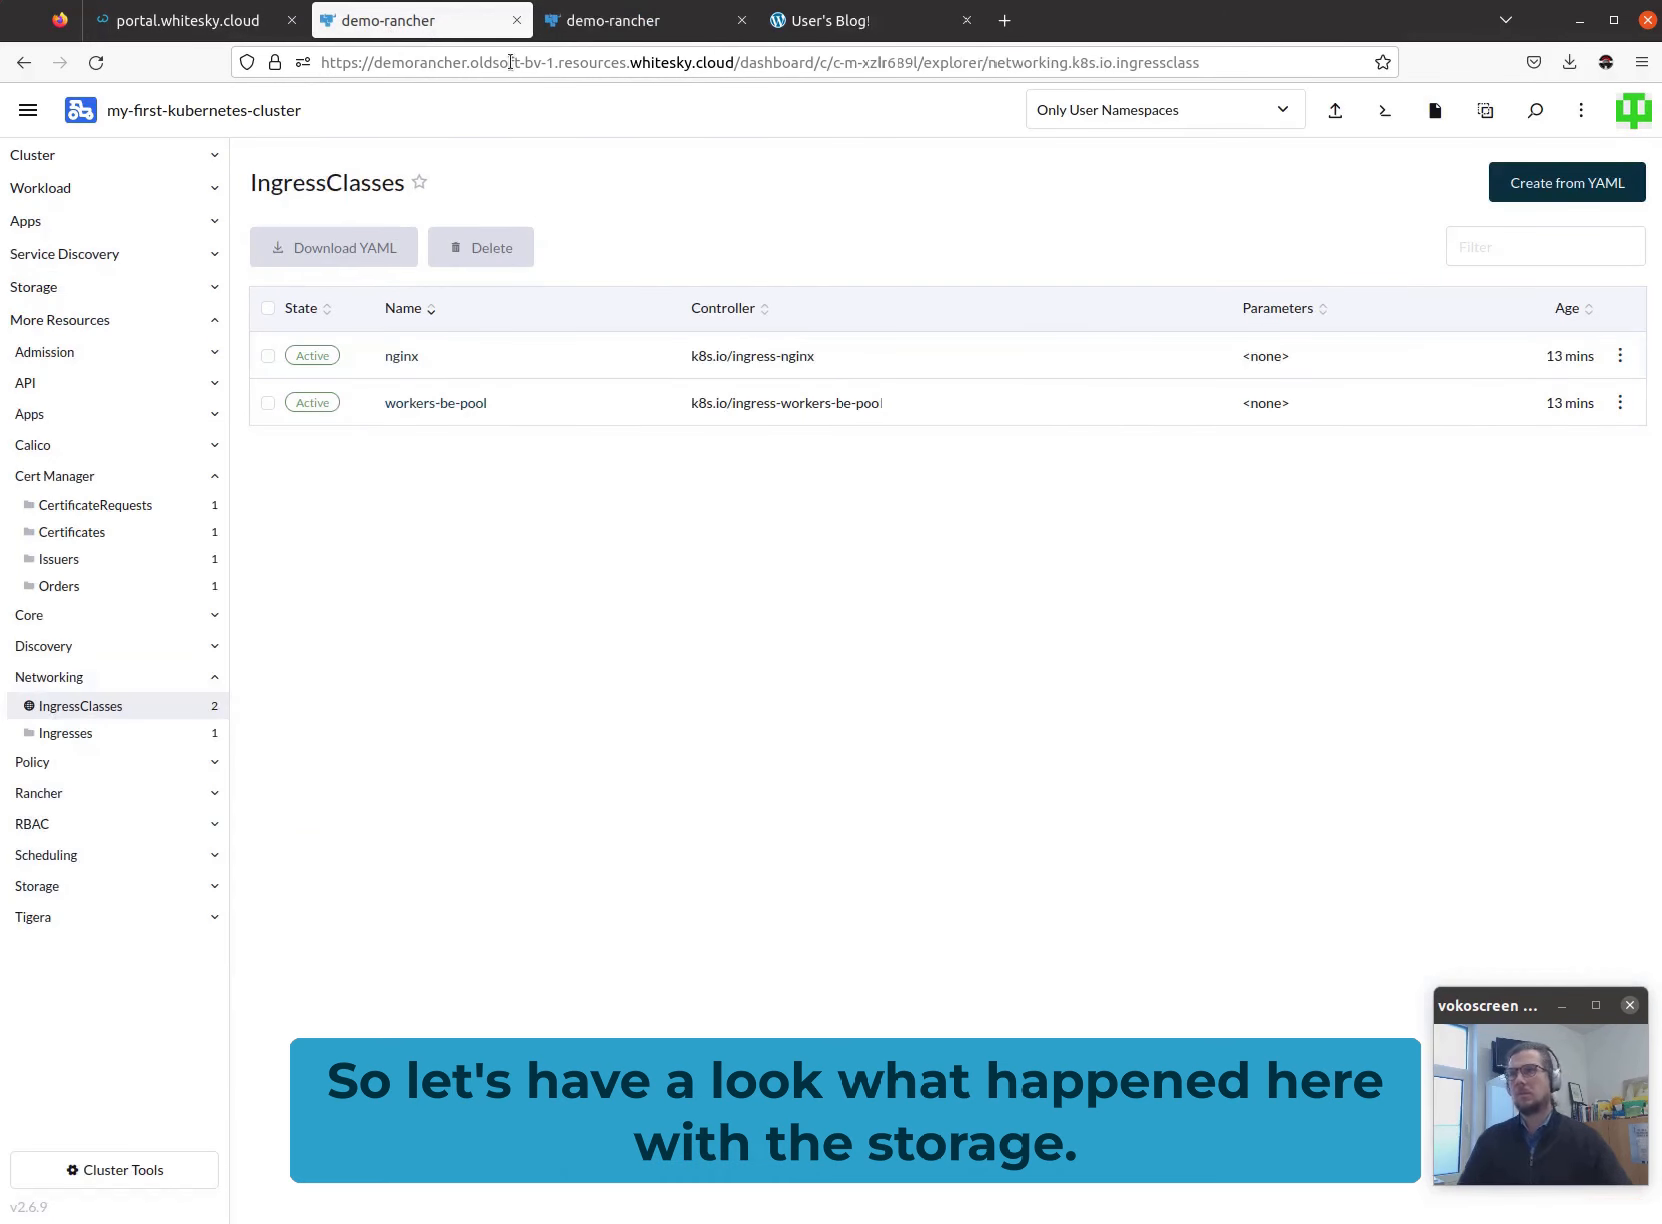
left_click(94, 290)
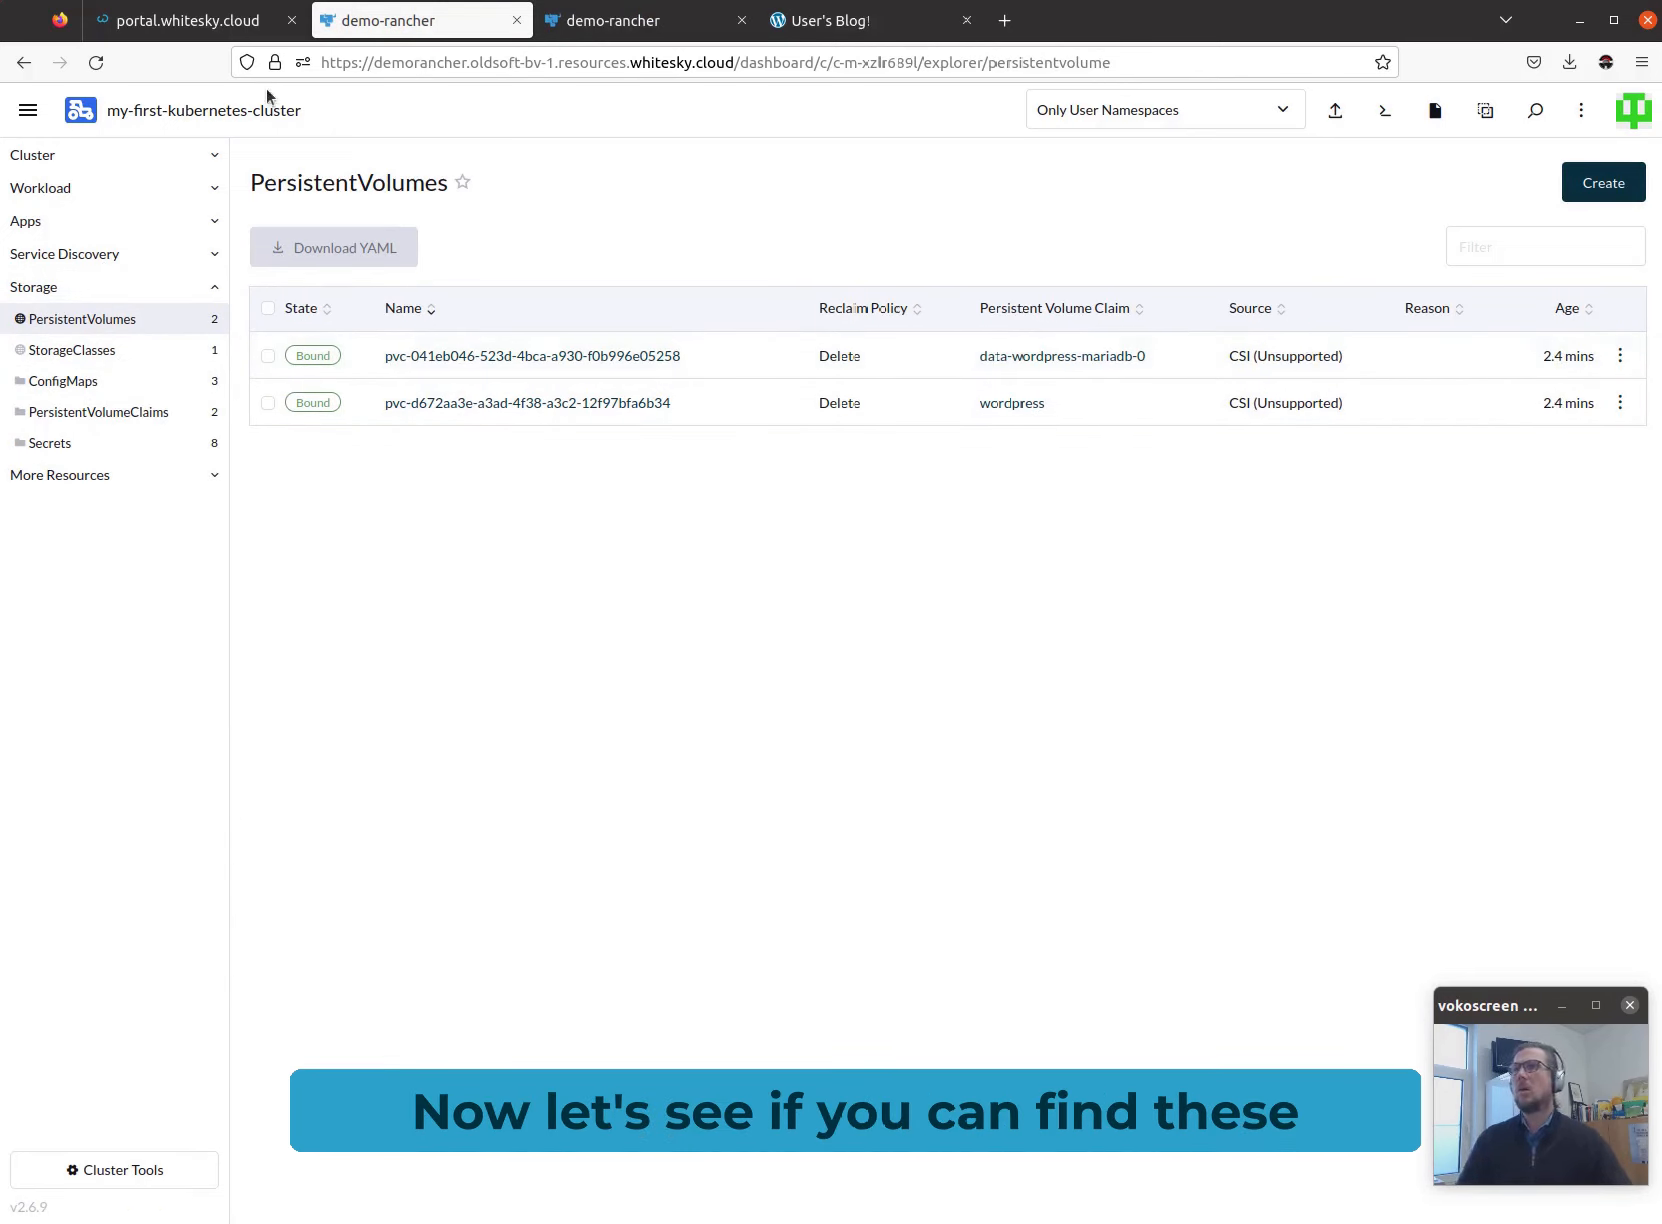
Switch to the whitesky.cloud portal and view the virtual machines of the Rancher webcast cloudspace.
left_click(219, 18)
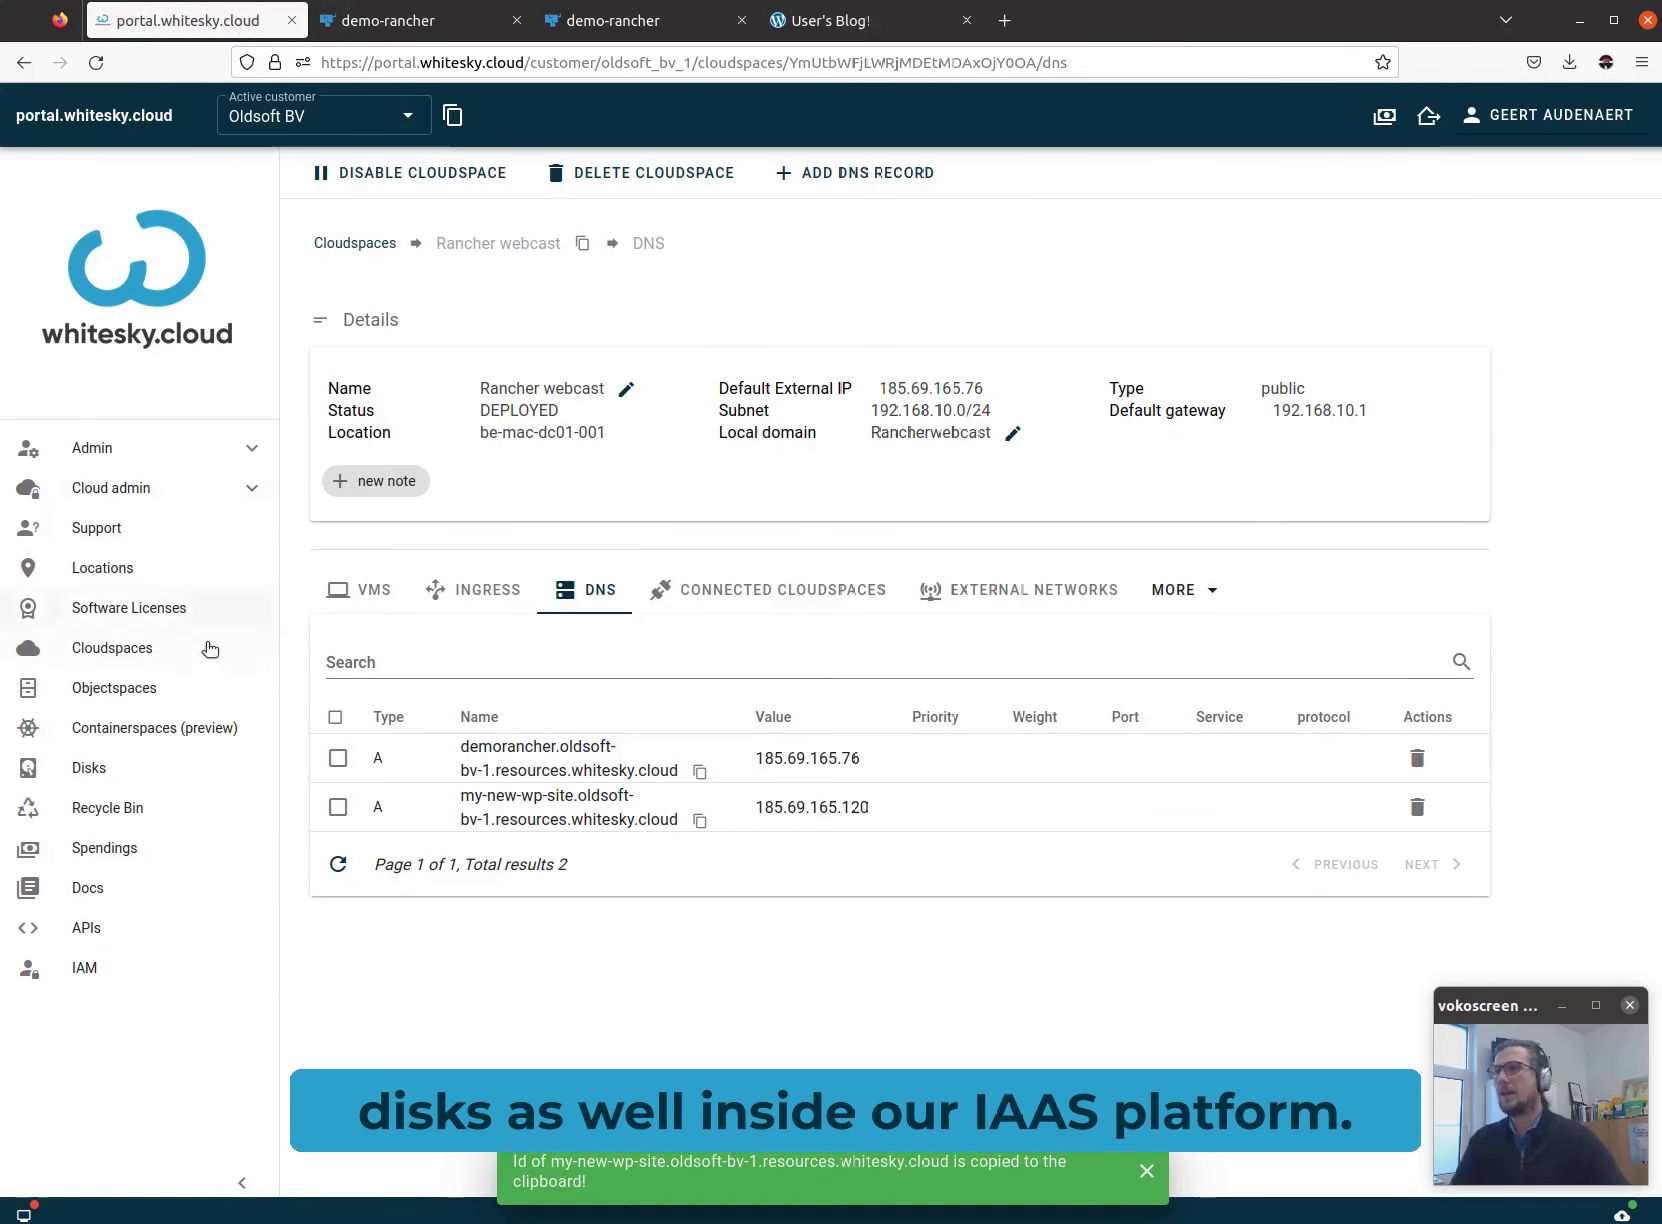
left_click(156, 660)
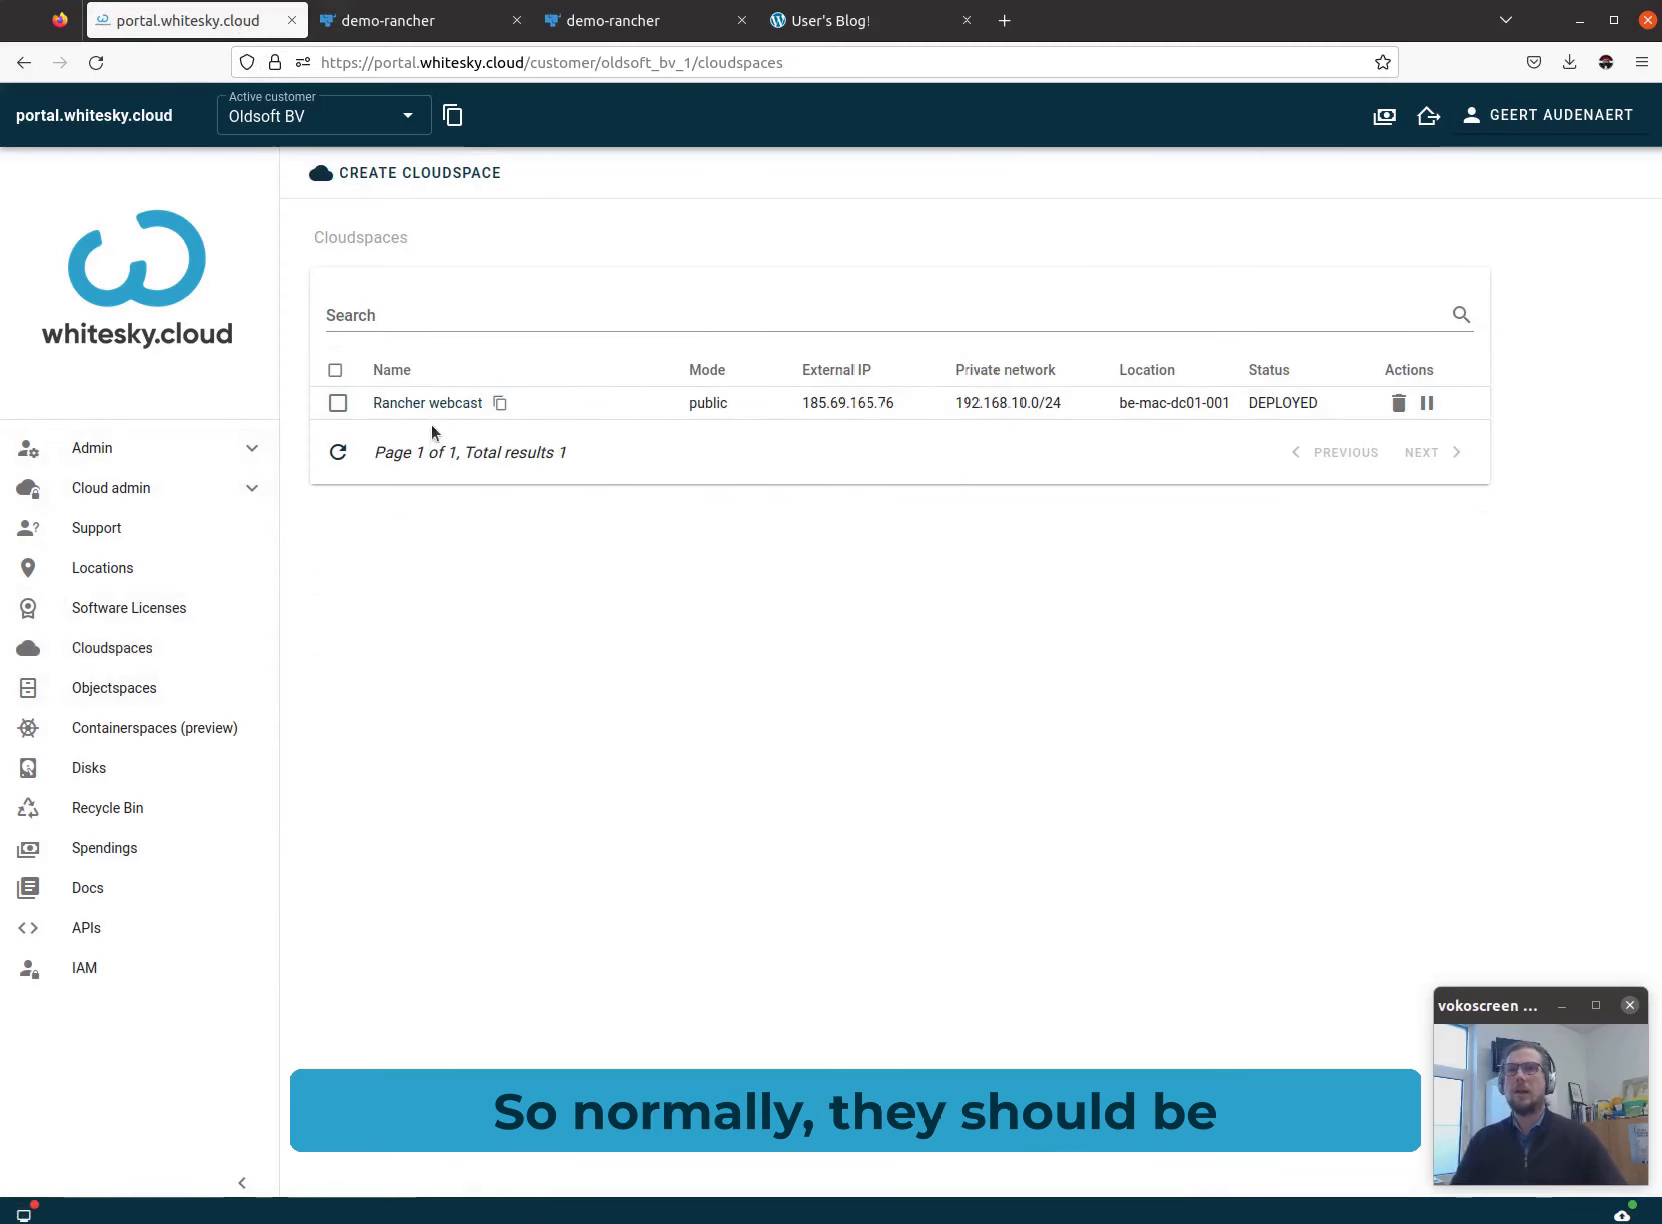
left_click(420, 404)
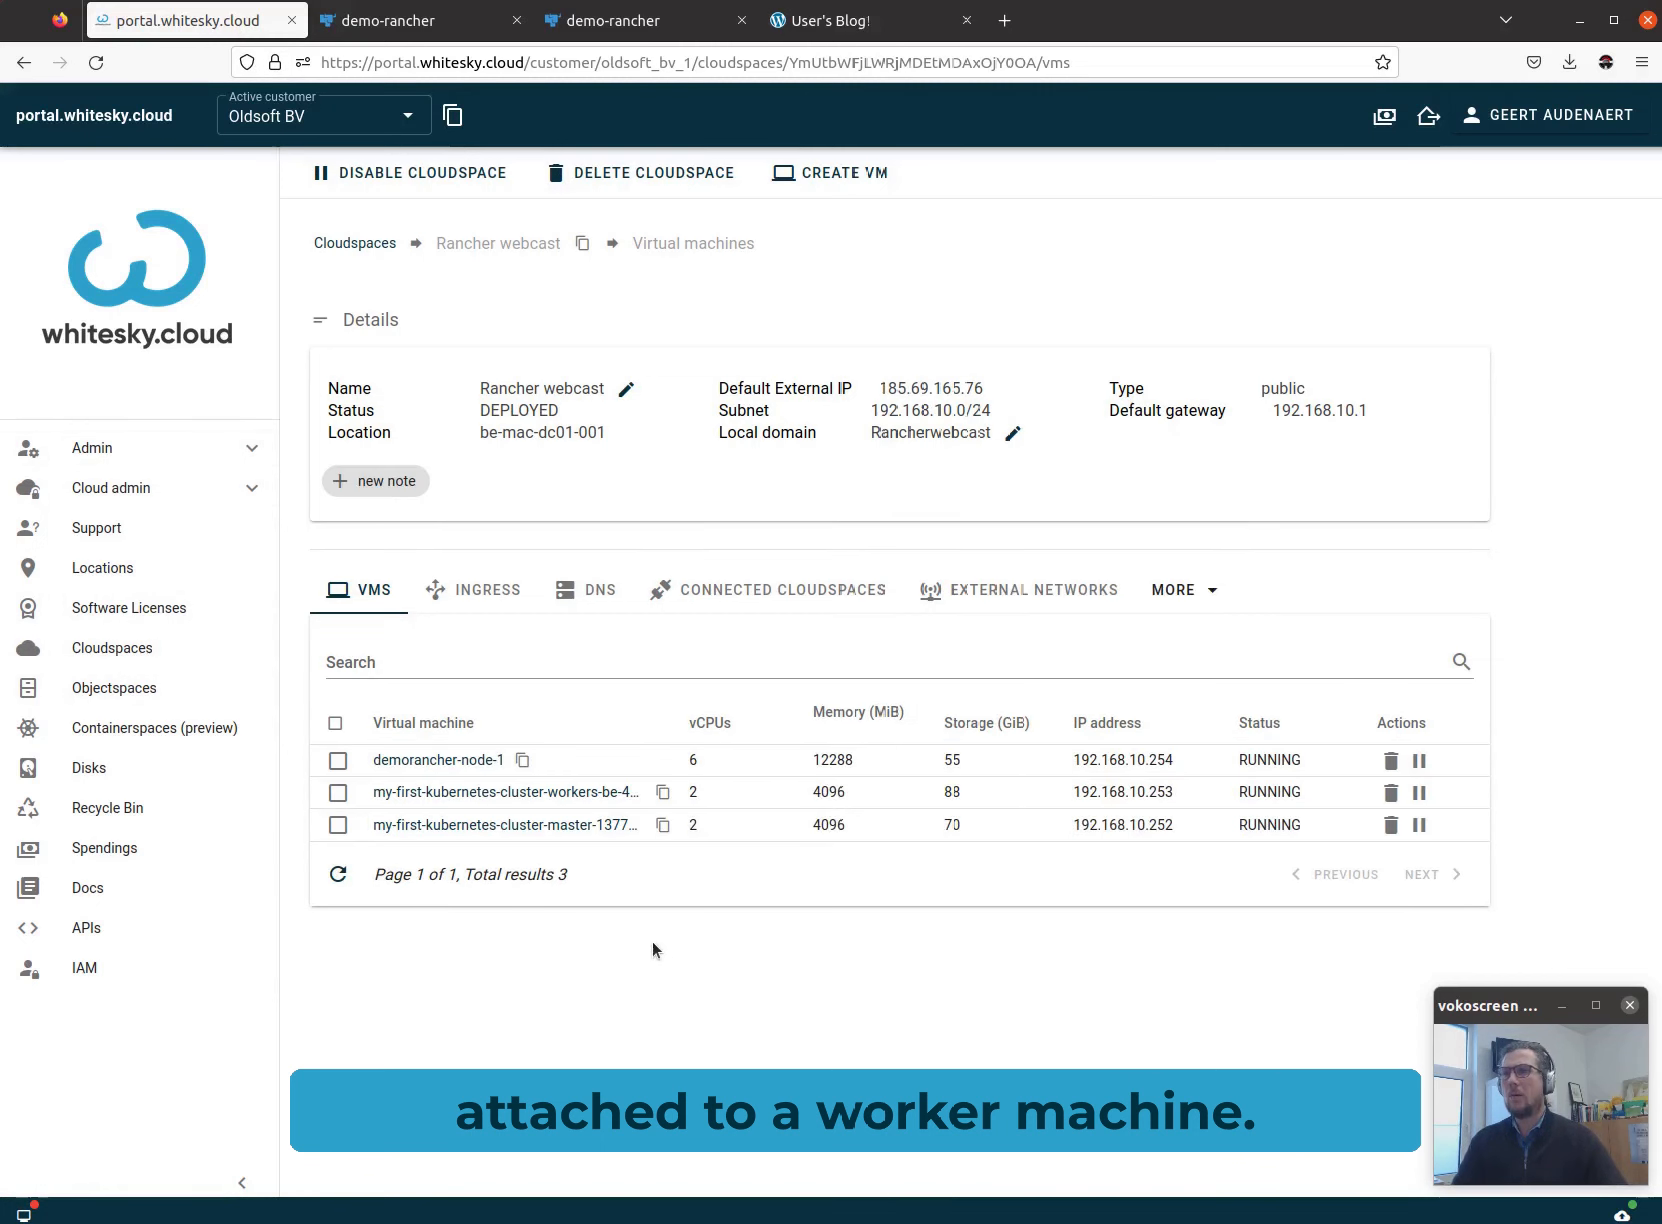
View the disks of the my-first-kubernetes-cluster worker virtual machine and compare them with the persistent volumes in the Rancher dashboard.
left_click(553, 791)
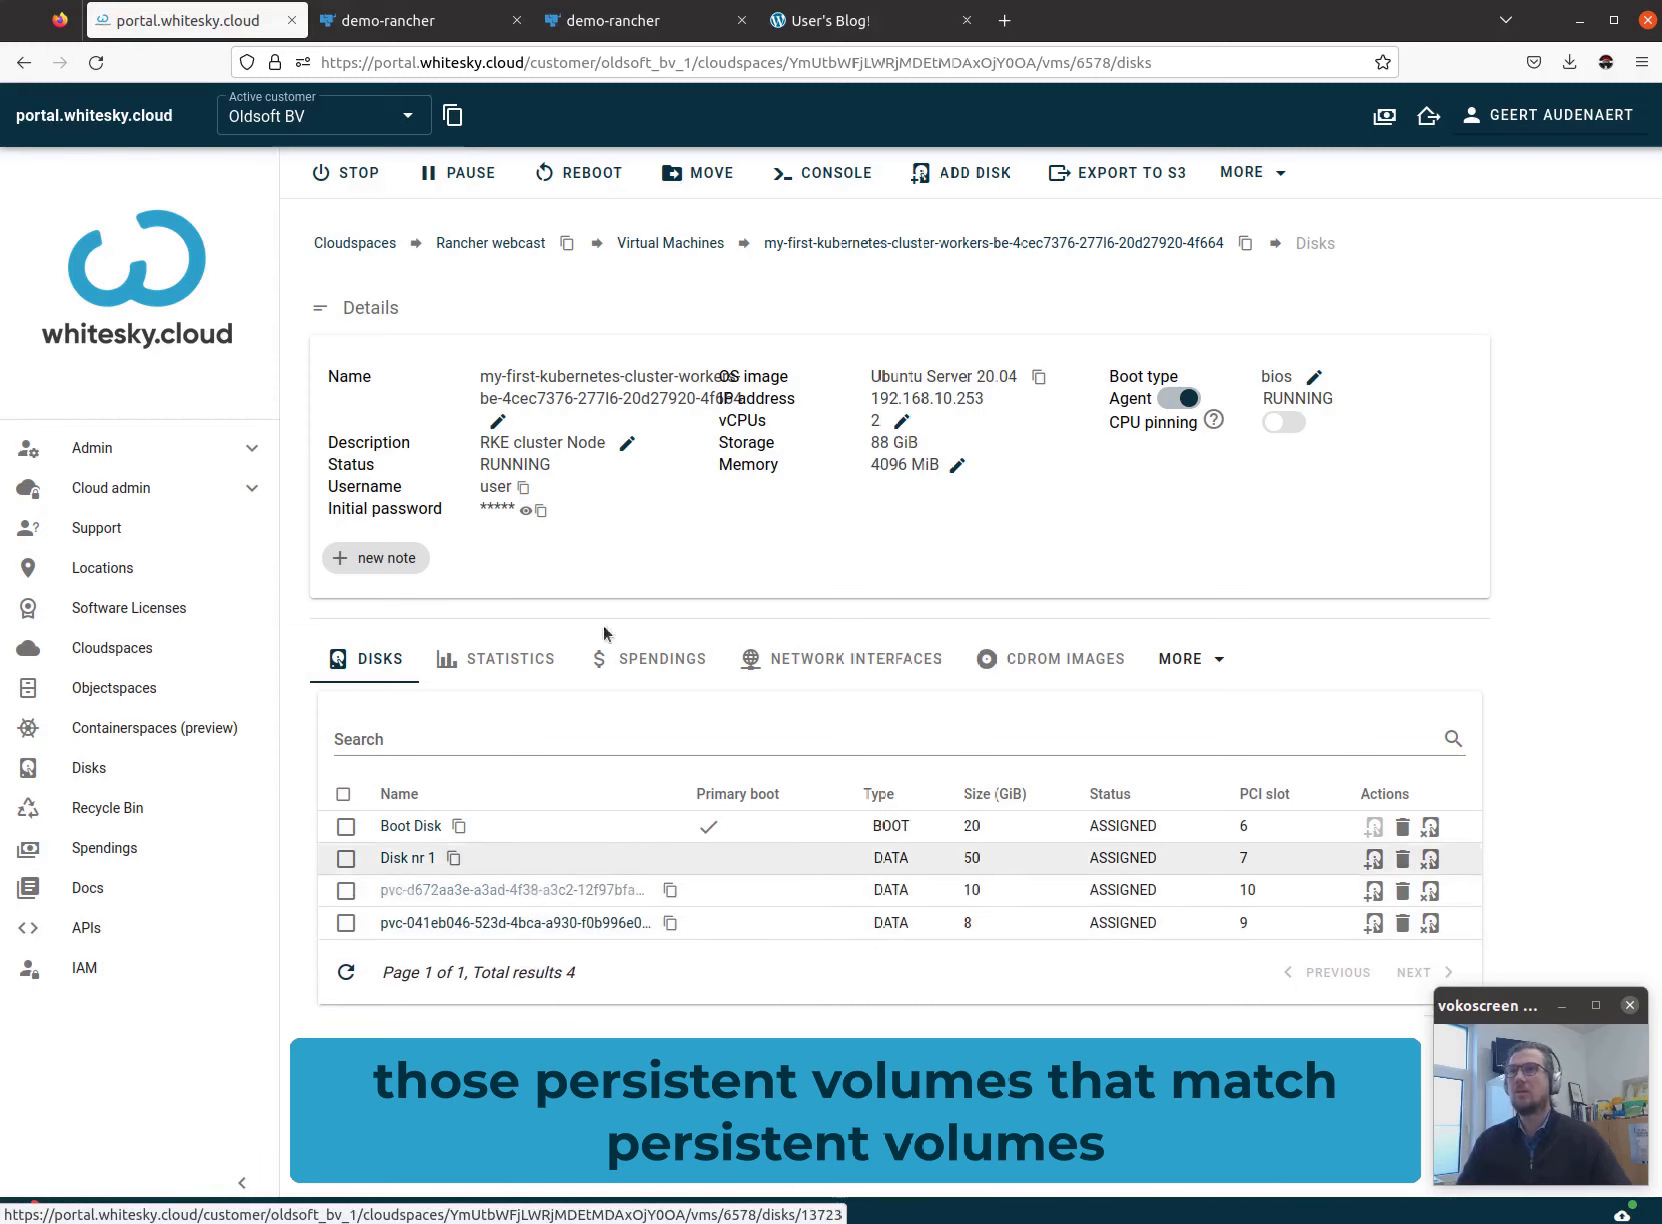
left_click(436, 21)
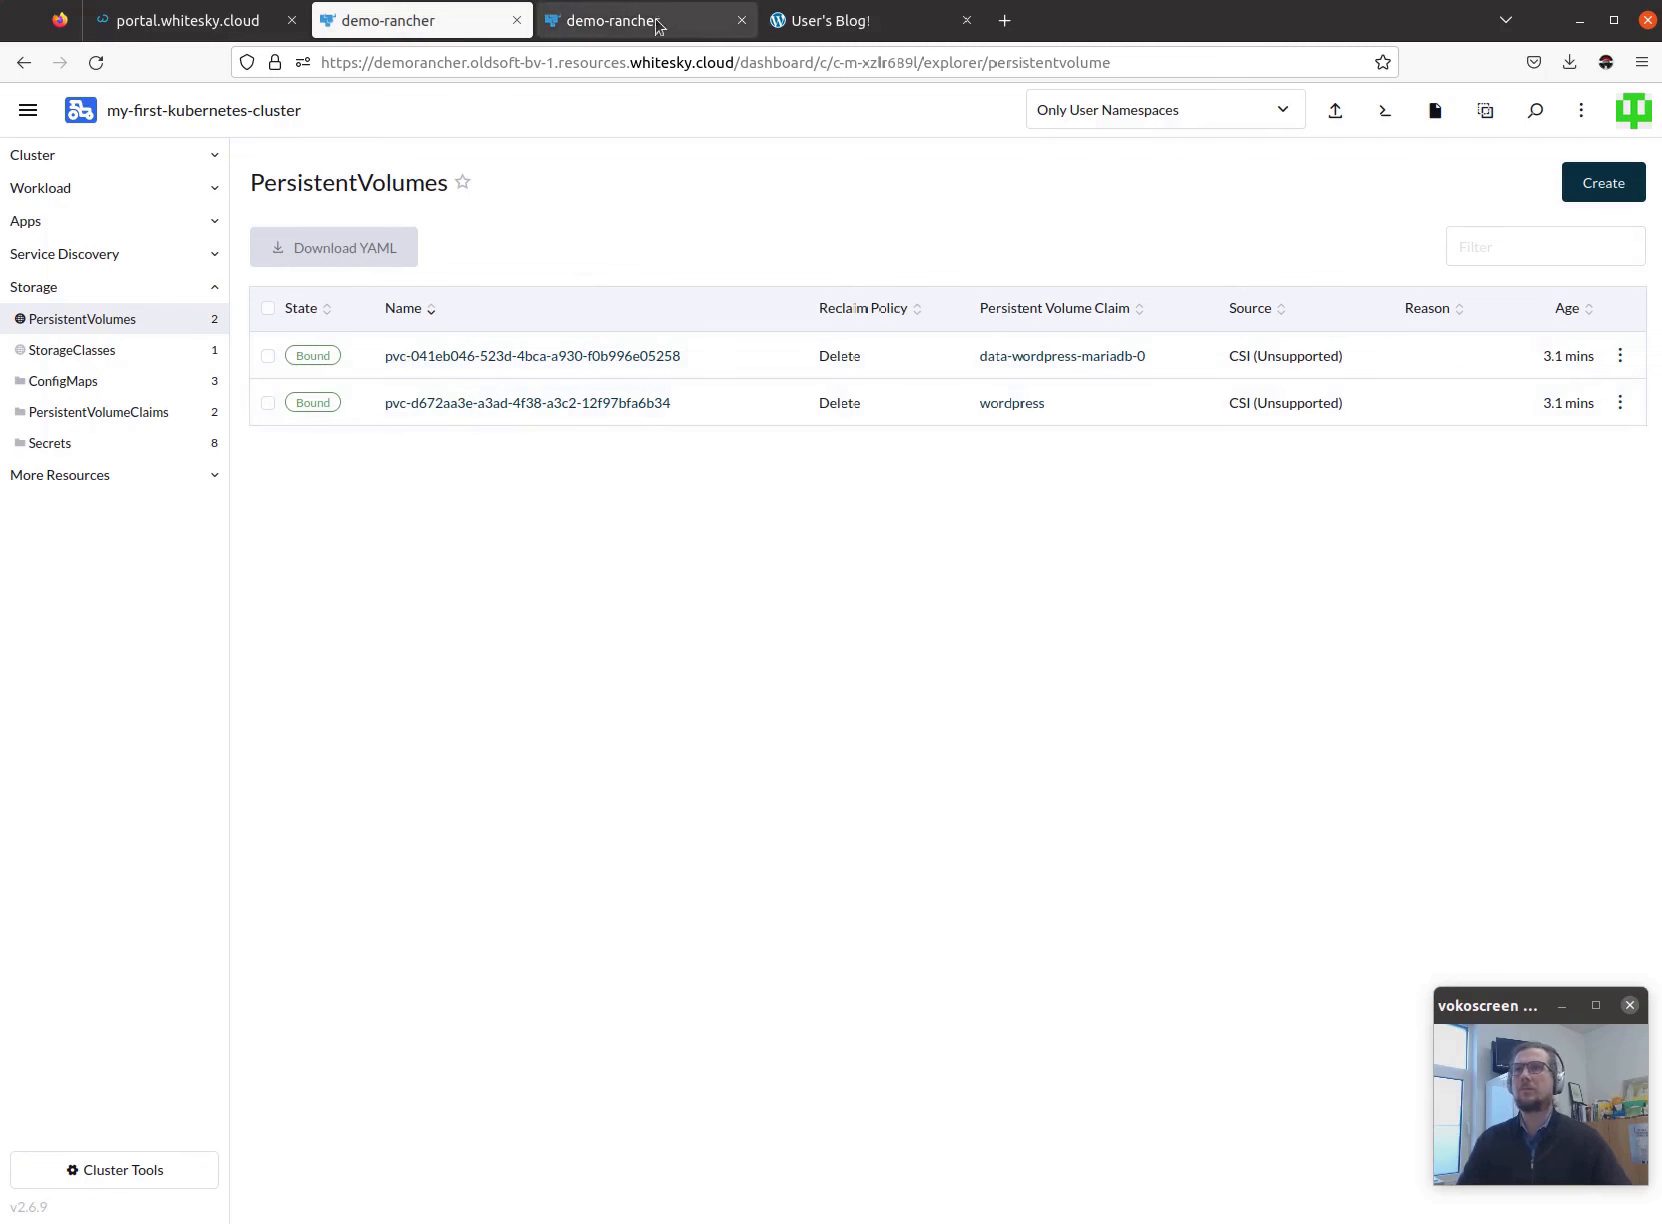
Revisit the WordPress site and return to the whitesky.cloud portal, selecting portal.whitesky.cloud in the page address.
left_click(850, 30)
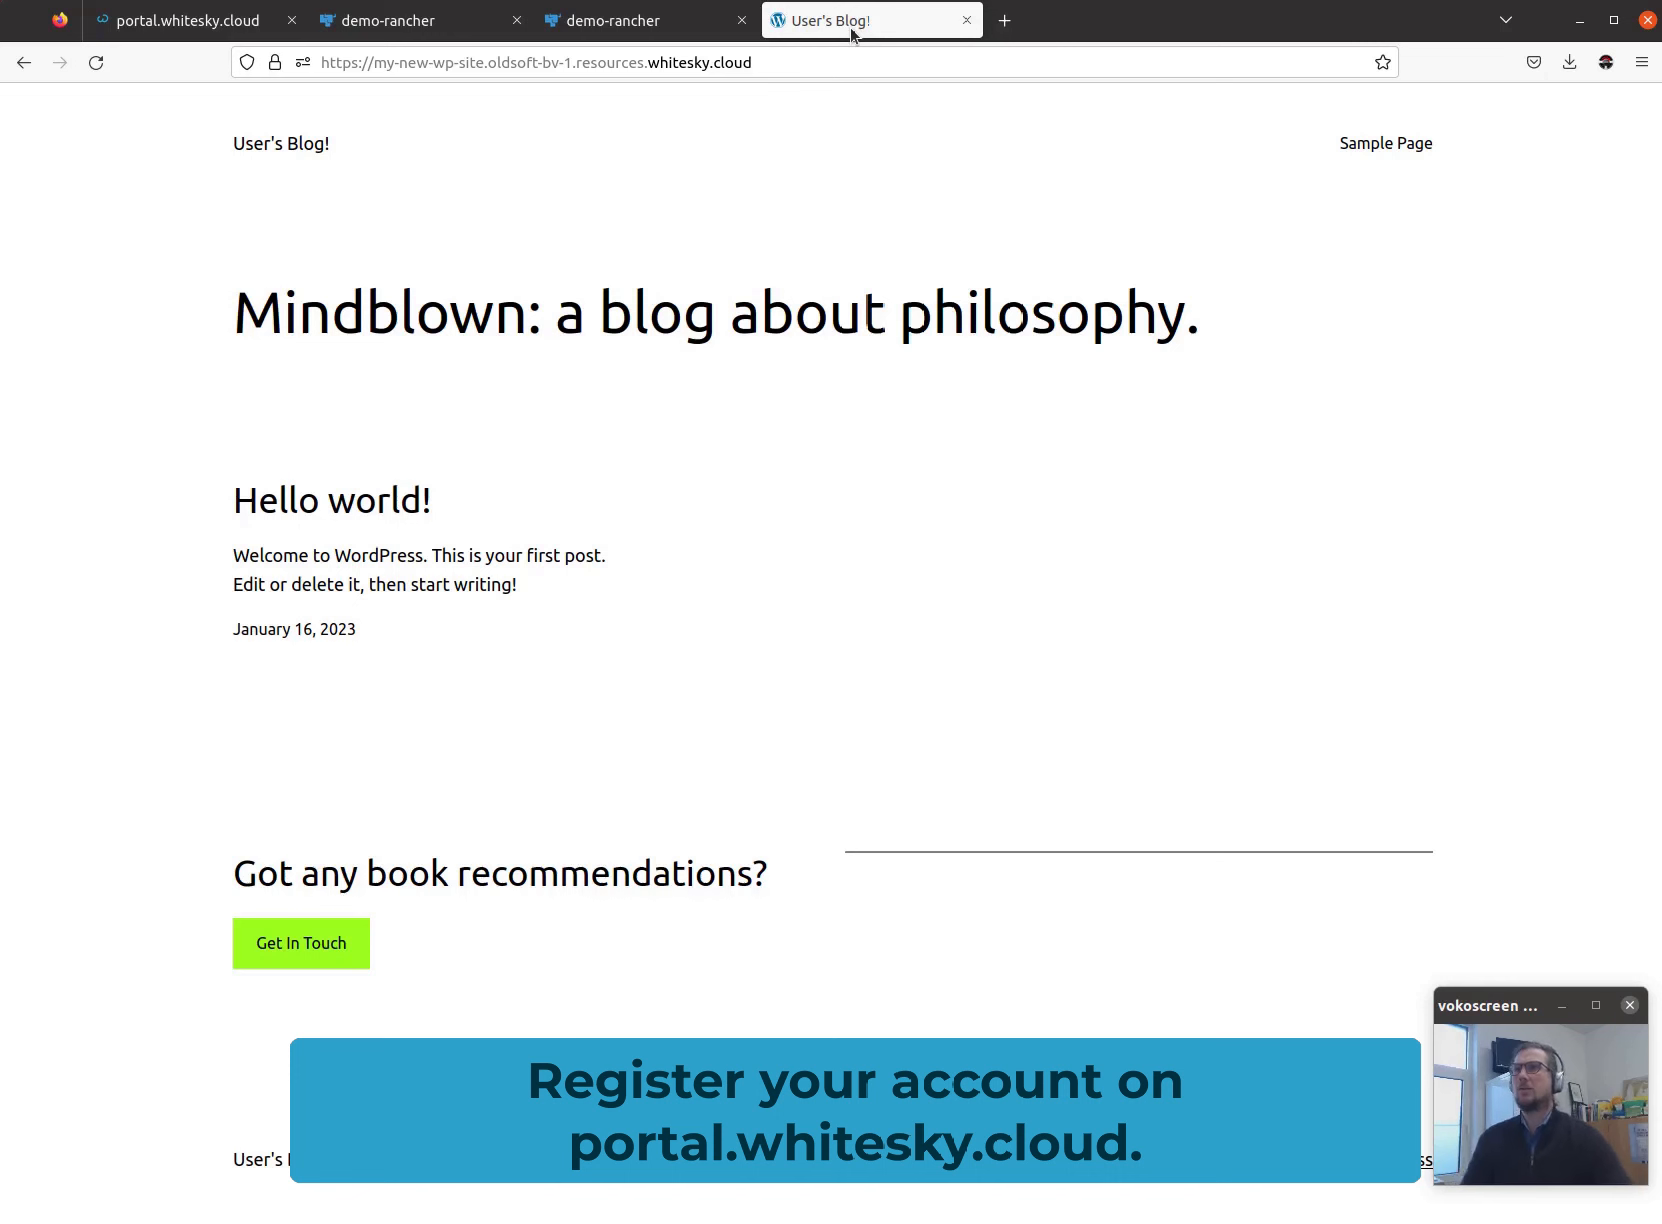
left_click(167, 31)
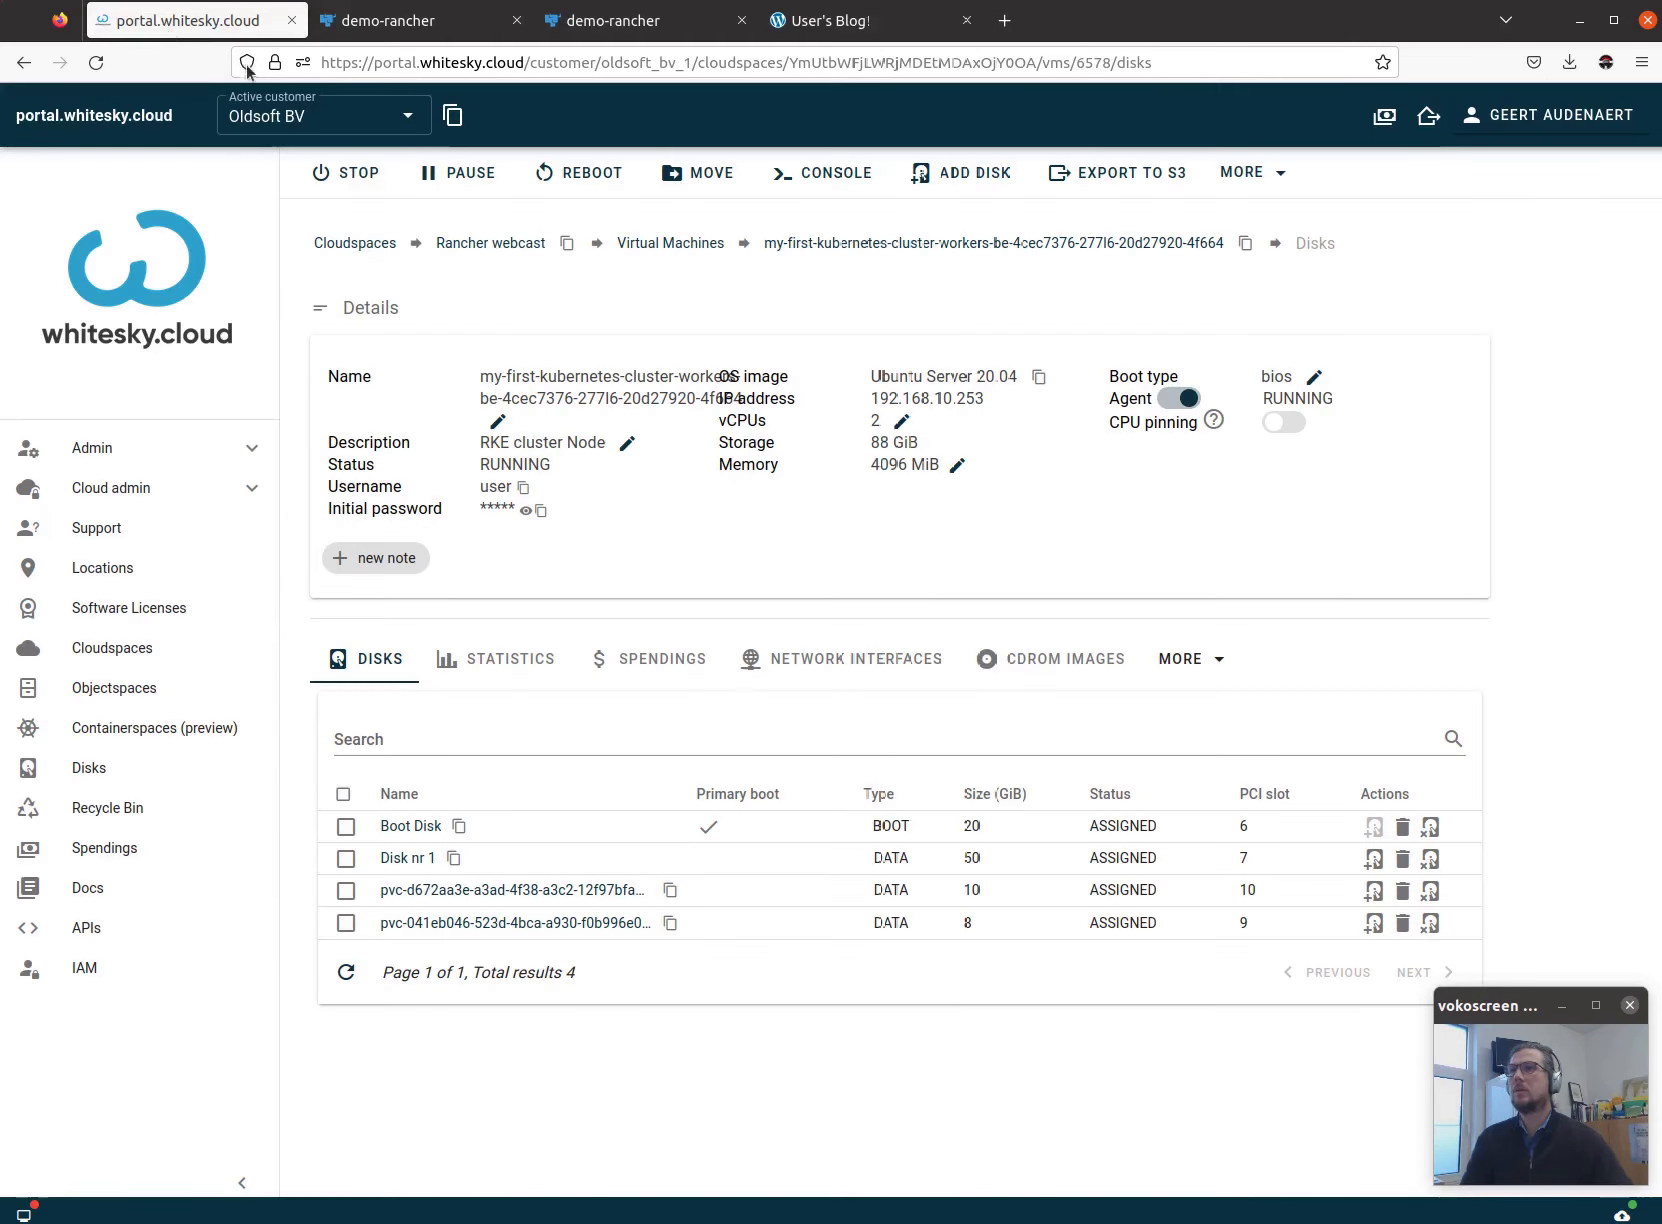
left_click_drag(522, 62, 369, 62)
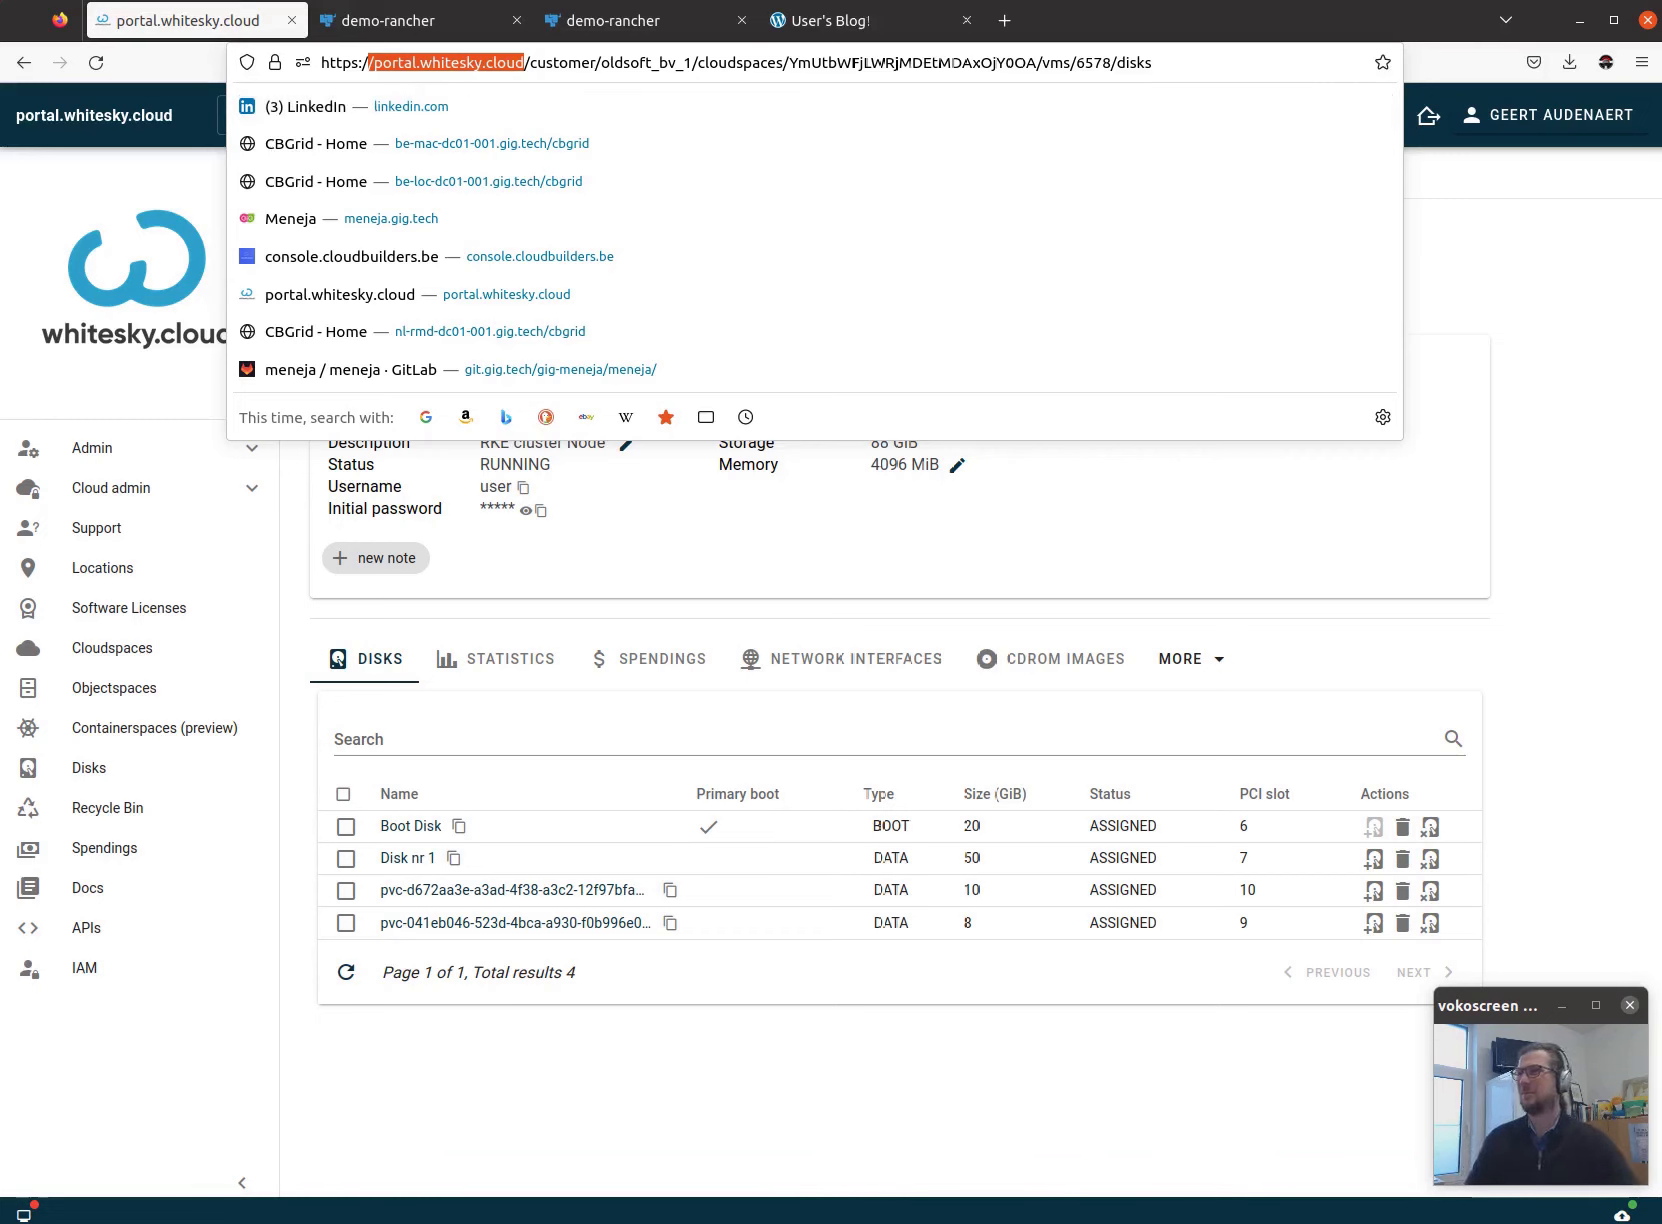
key("alt+Tab")
key("alt+Tab")
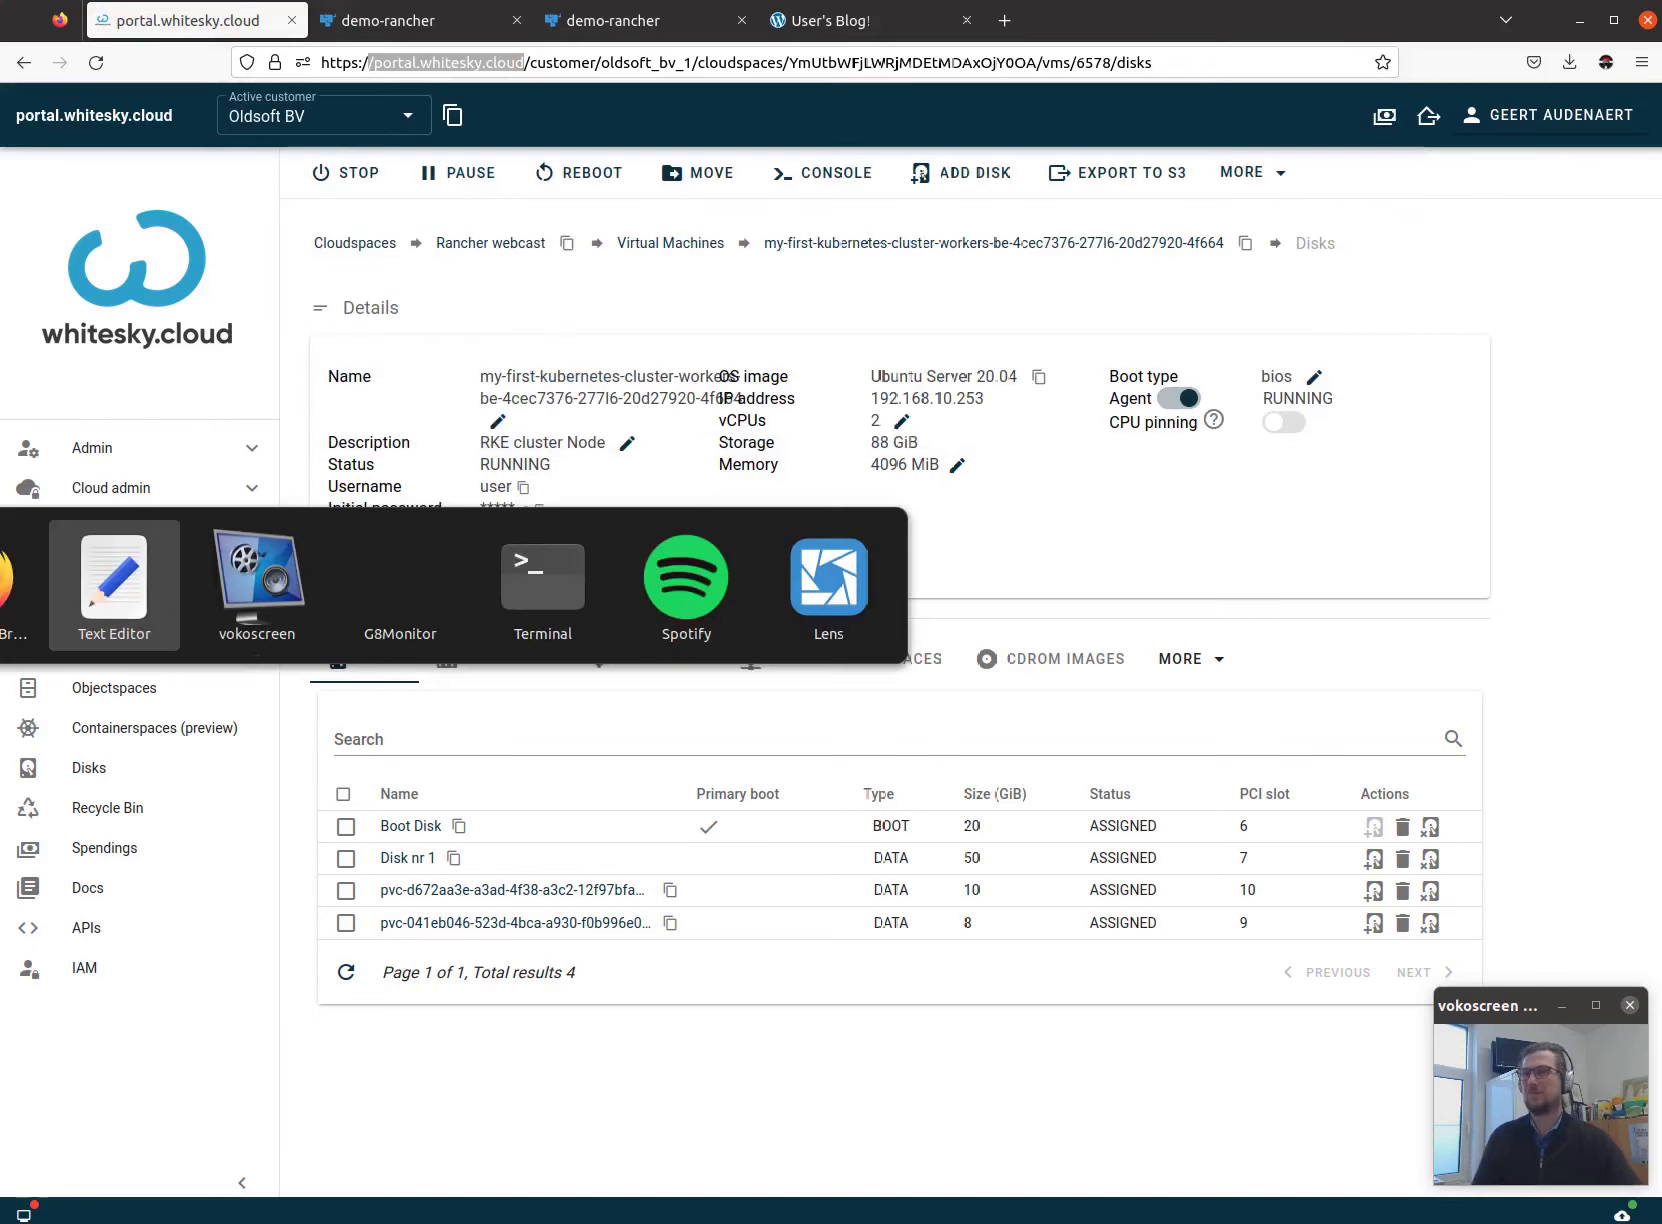